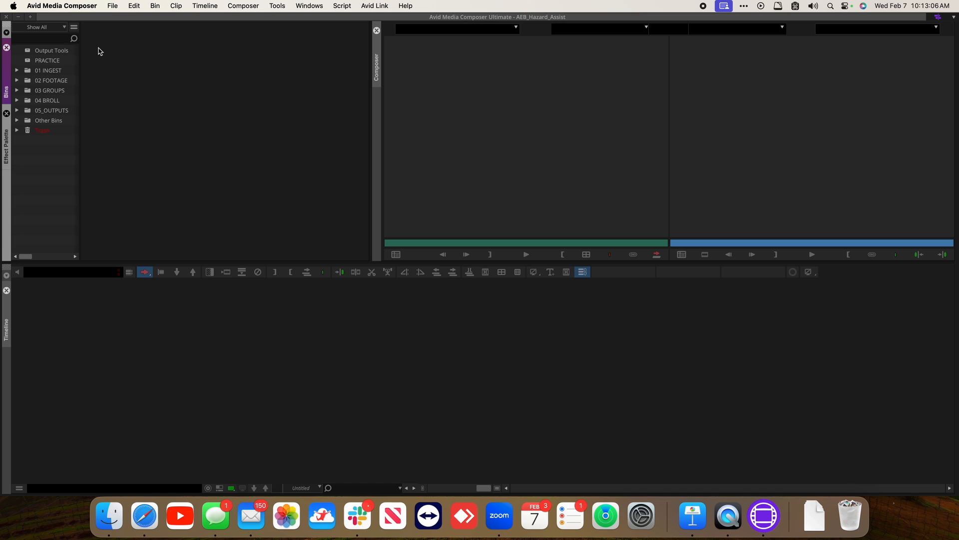
Close the current project and open the AEB_Hazard_Edit project
{"action": "left_click", "coordinate": [114, 6]}
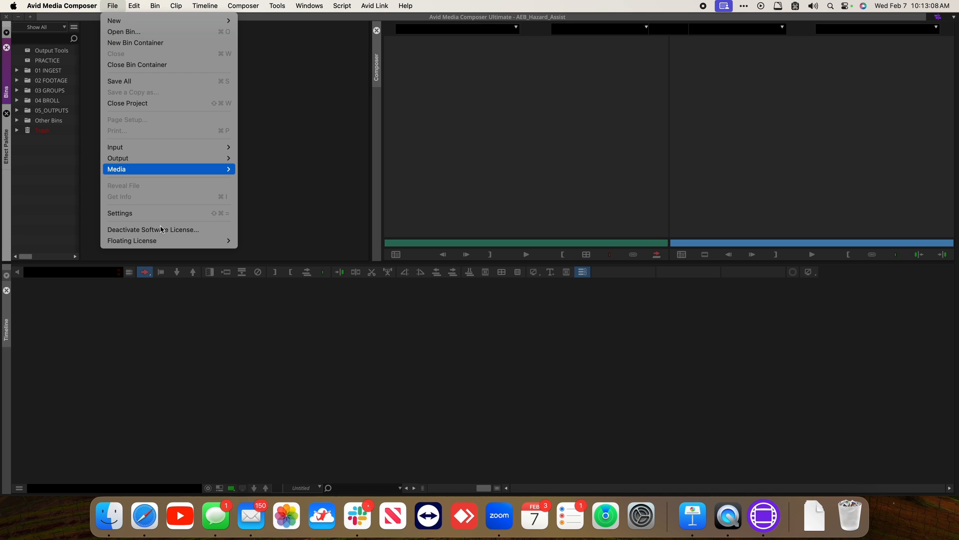
{"action": "left_click", "coordinate": [150, 103]}
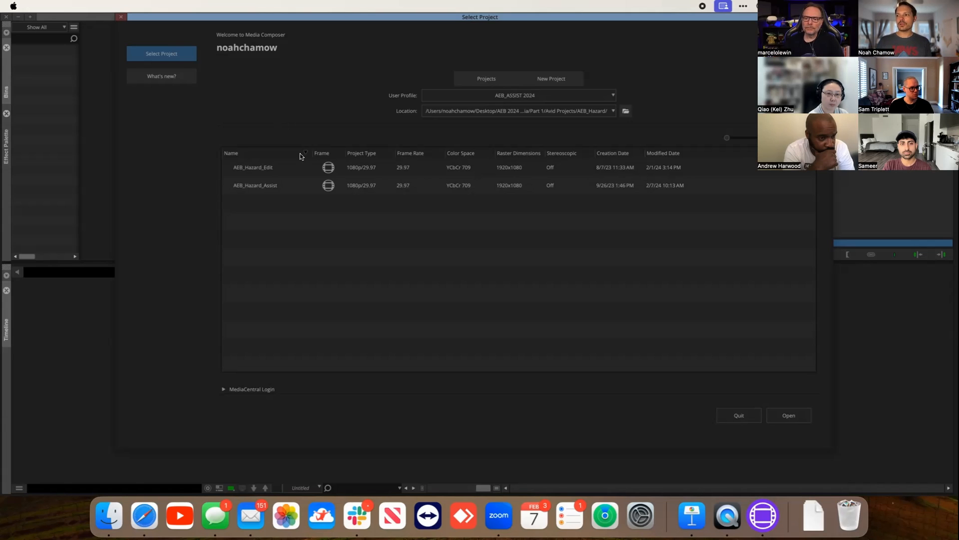
{"action": "left_click", "coordinate": [300, 170]}
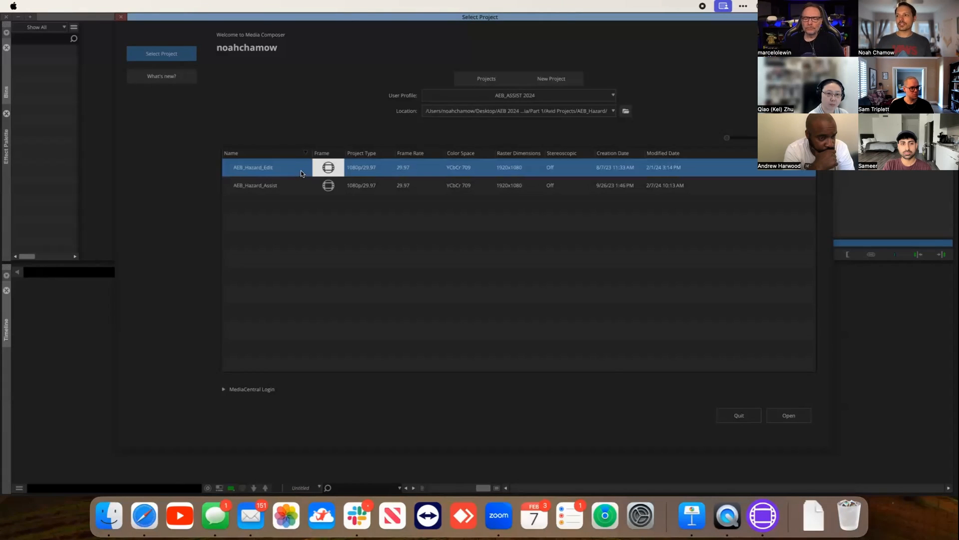
{"action": "left_click", "coordinate": [784, 415]}
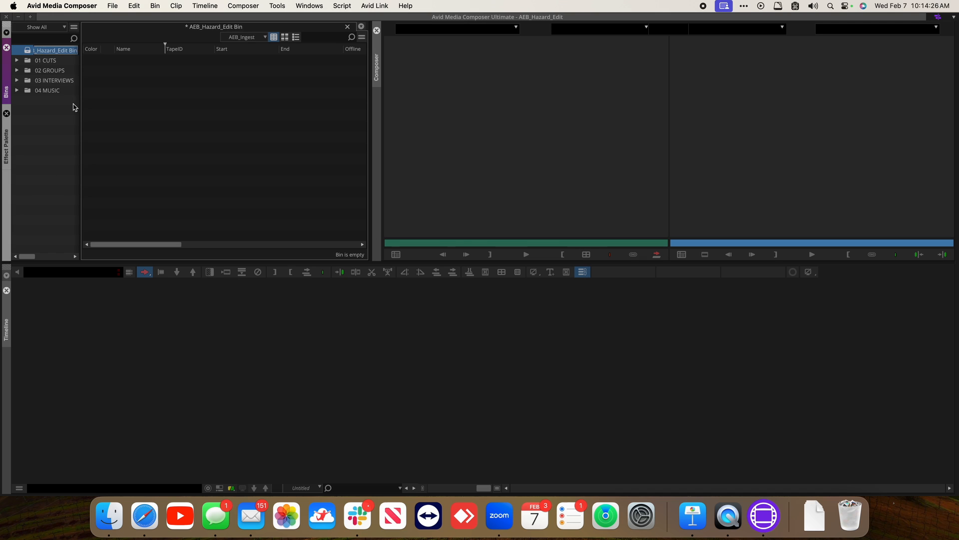
Expand the 01 CUTS folder, open the ACT 1 CC bin, and copy ACT 1 Current Cut into the AEB_Hazard_Edit Bin
{"action": "left_click", "coordinate": [16, 60]}
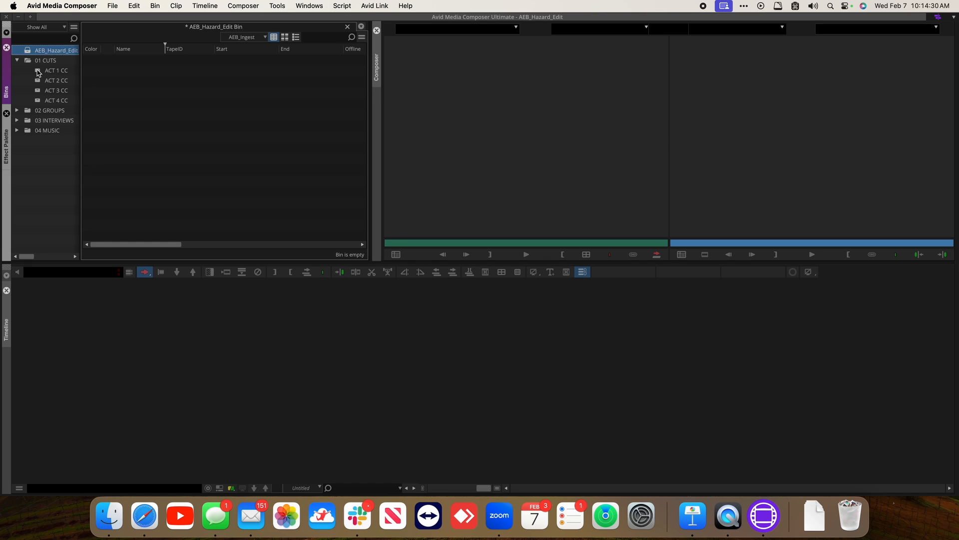
{"action": "double_click", "coordinate": [38, 72]}
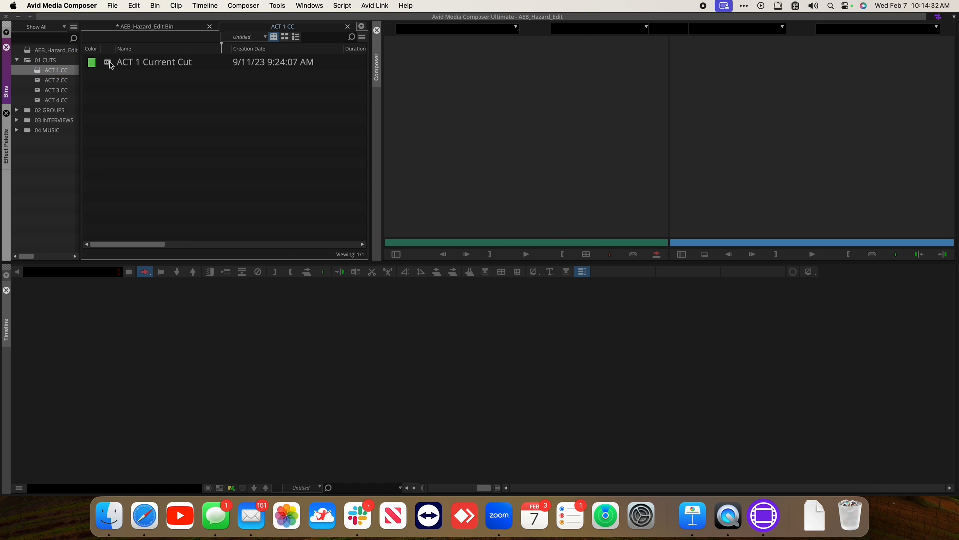
{"action": "left_click_drag", "start_coordinate": [109, 63], "coordinate": [144, 24]}
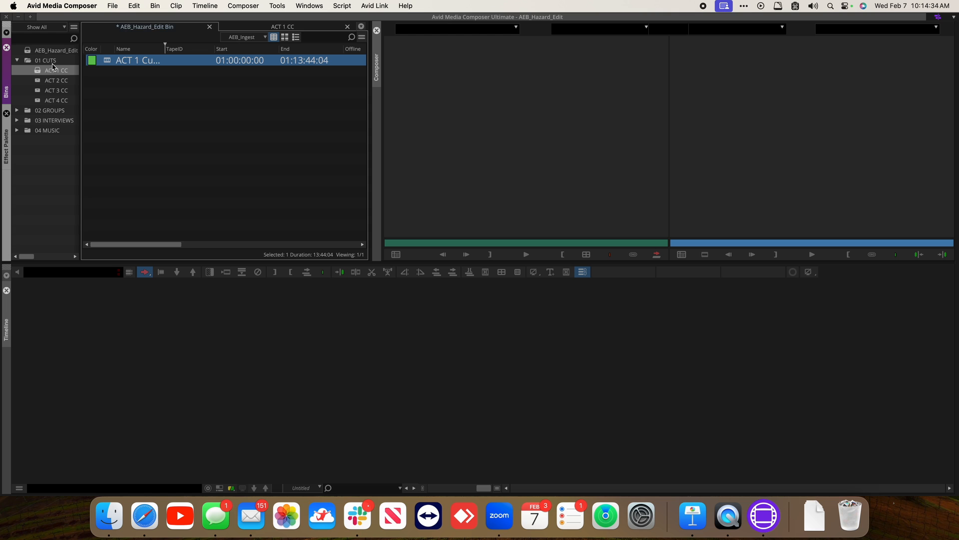
Open the ACT 2 CC, ACT 3 CC and ACT 4 CC bins and add their current cut sequences to the AEB_Hazard_Edit Bin
{"action": "left_click", "coordinate": [38, 81]}
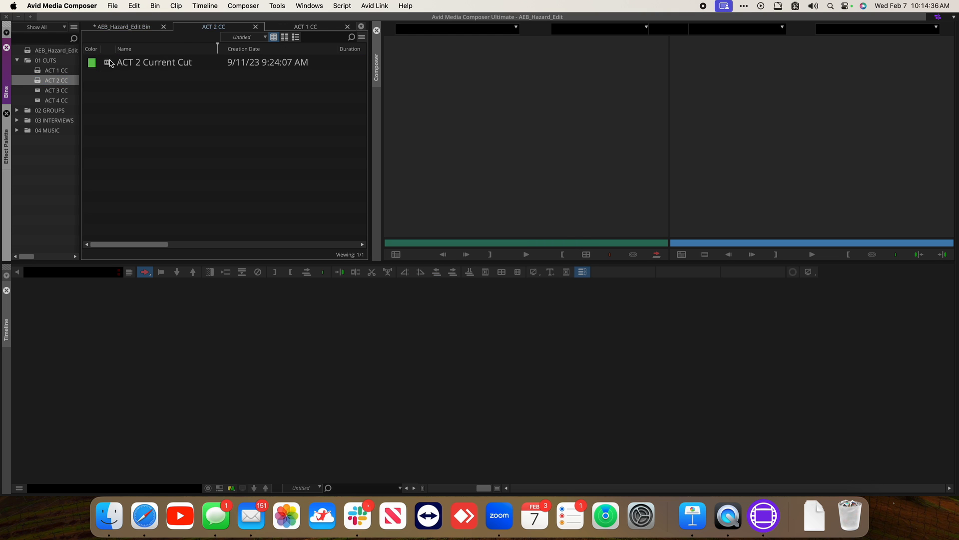
{"action": "left_click", "coordinate": [40, 90]}
{"action": "left_click", "coordinate": [40, 100]}
{"action": "left_click_drag", "start_coordinate": [109, 63], "coordinate": [119, 27]}
{"action": "left_click", "coordinate": [166, 161]}
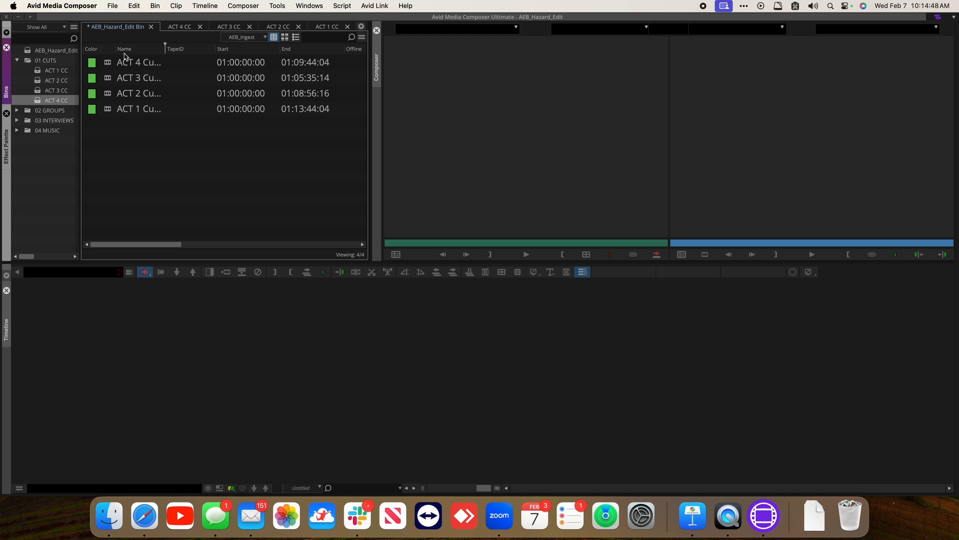
Close the AEB_Hazard_Edit Bin and close the project
{"action": "left_click", "coordinate": [151, 27]}
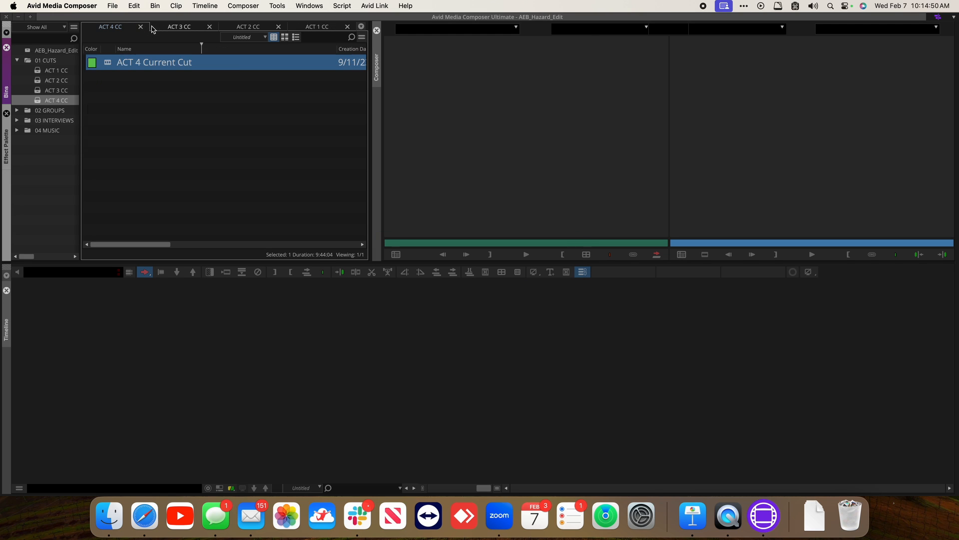
{"action": "left_click", "coordinate": [112, 5]}
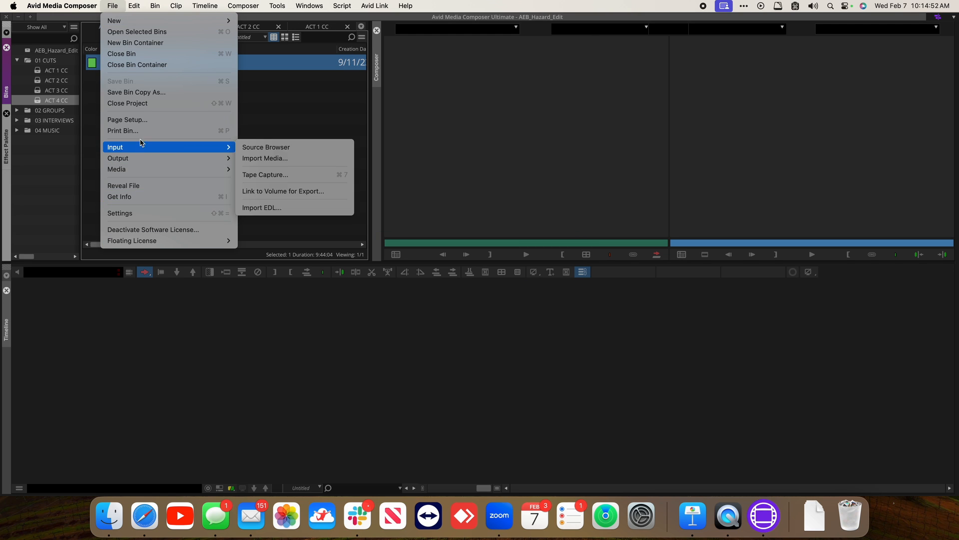
{"action": "left_click", "coordinate": [150, 104]}
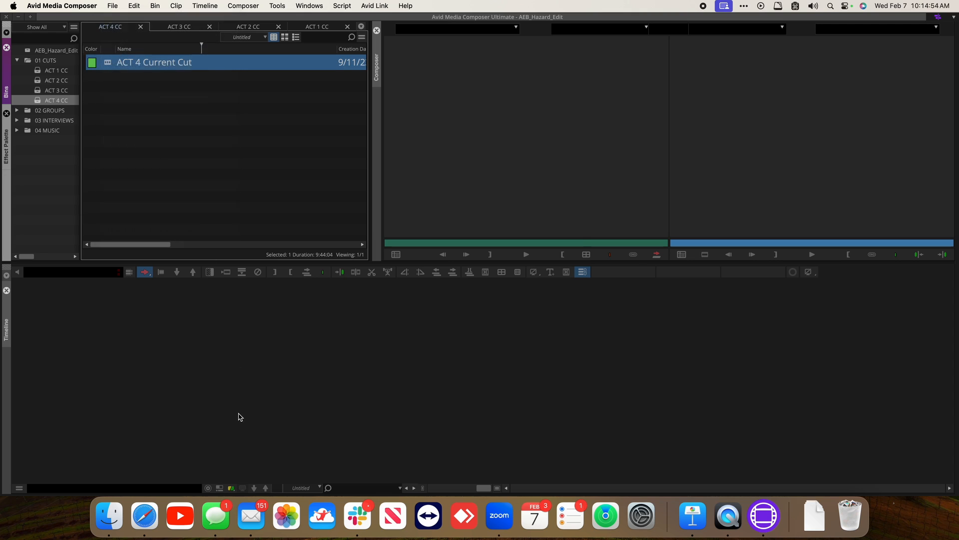
In Finder, browse to the AEB_Hazard_Edit project folder under Desktop, AEB 2024 Media, Part 1, Avid Projects, AEB_Hazard
{"action": "left_click", "coordinate": [109, 504]}
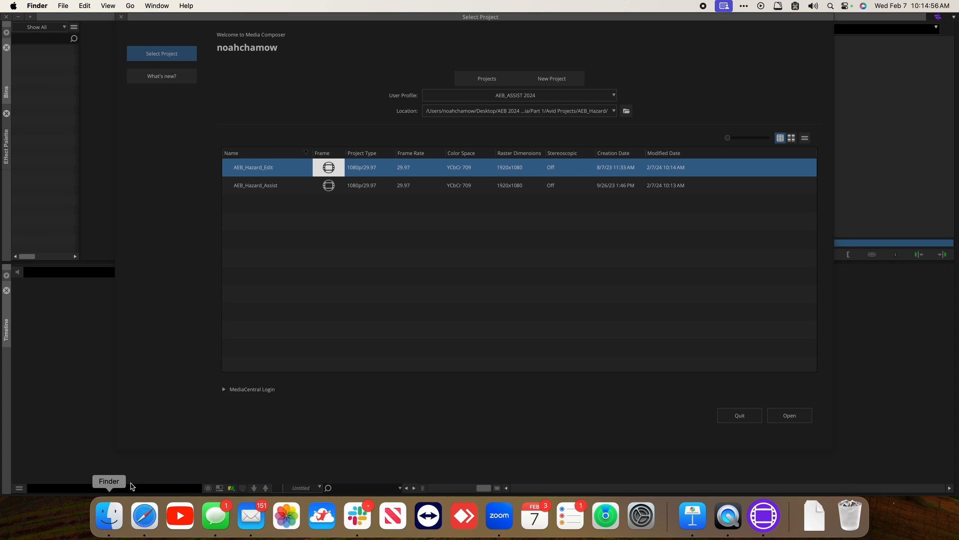
{"action": "left_click_drag", "start_coordinate": [435, 209], "coordinate": [212, 127]}
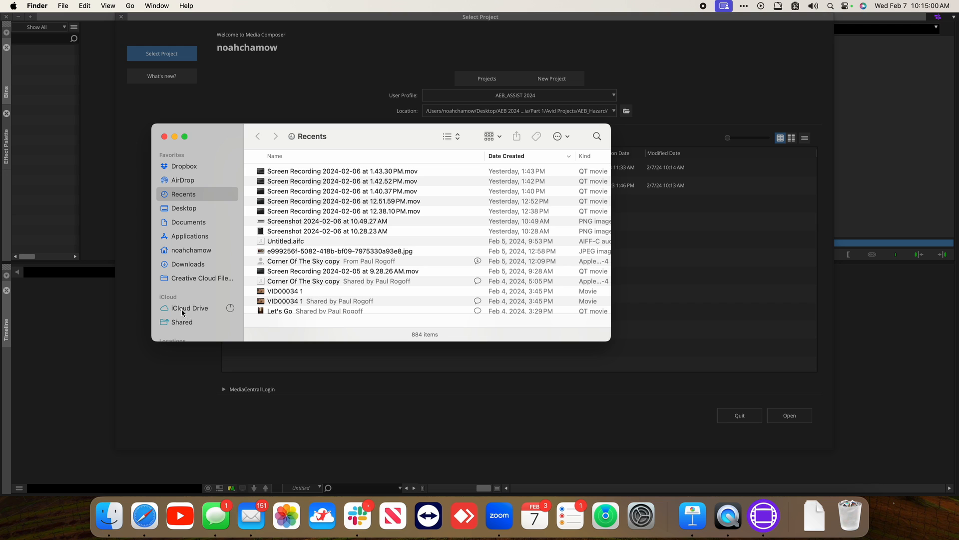
{"action": "left_click", "coordinate": [188, 208]}
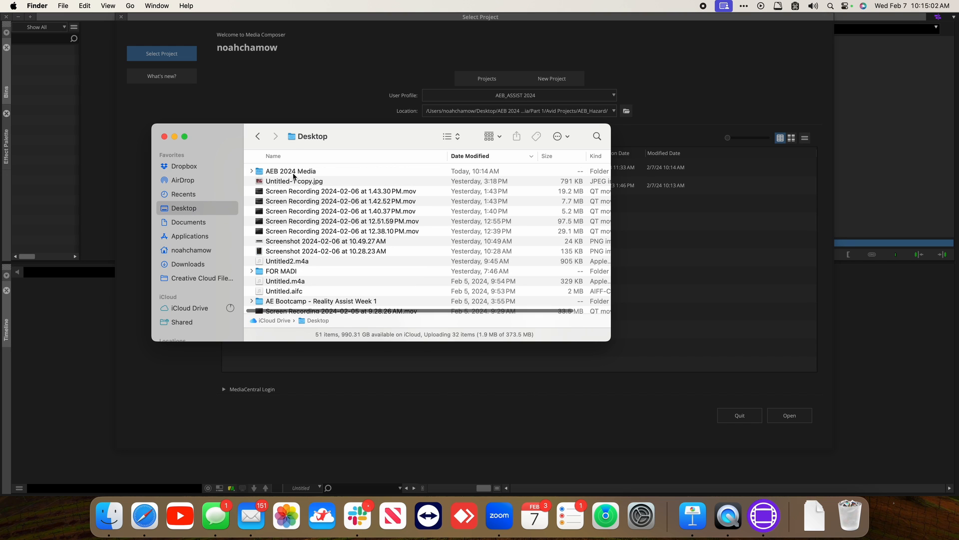
{"action": "double_click", "coordinate": [294, 173]}
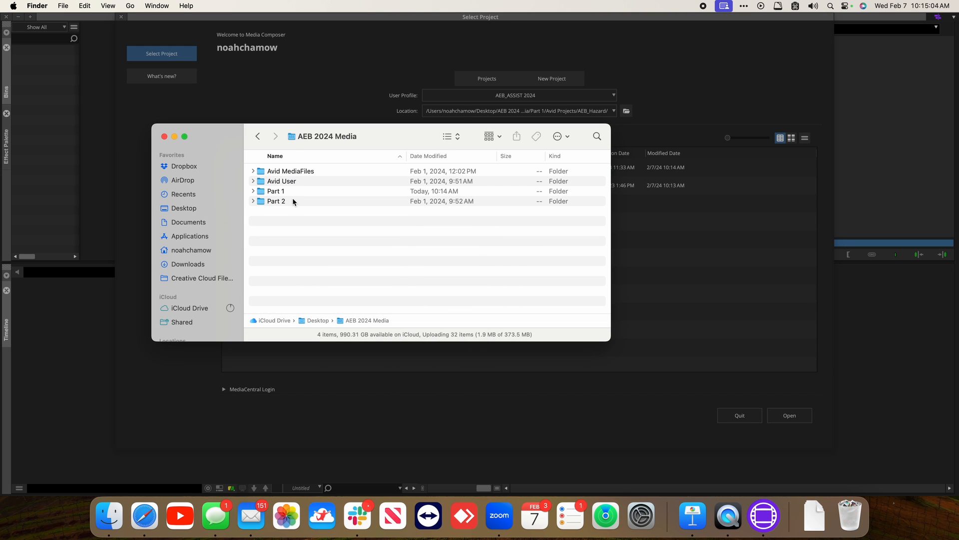
{"action": "double_click", "coordinate": [293, 191]}
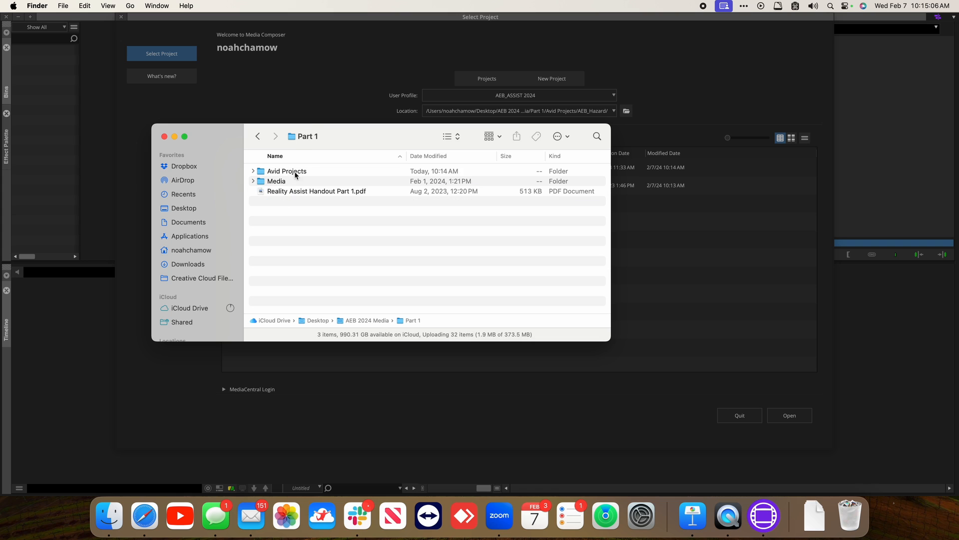
{"action": "left_click", "coordinate": [295, 173]}
{"action": "double_click", "coordinate": [294, 172]}
{"action": "double_click", "coordinate": [293, 173]}
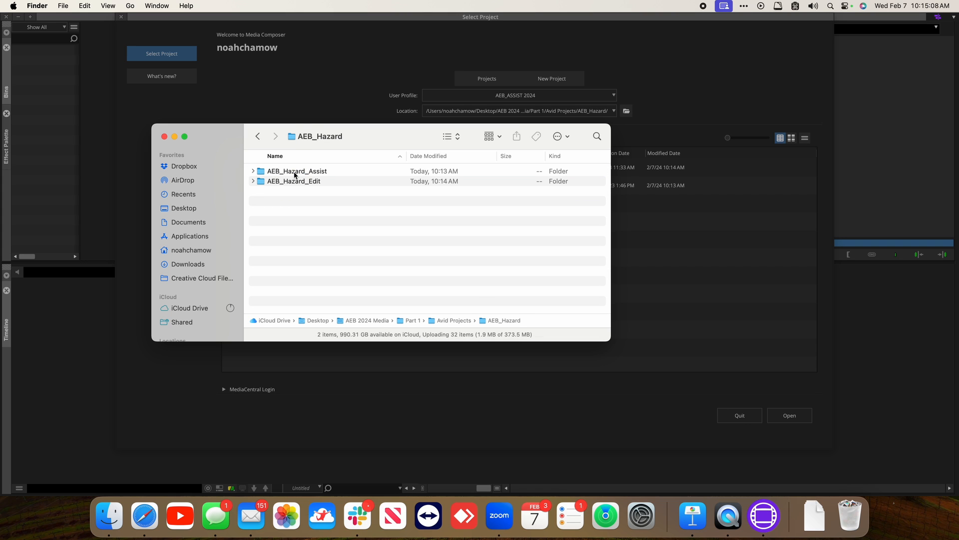
{"action": "double_click", "coordinate": [299, 182]}
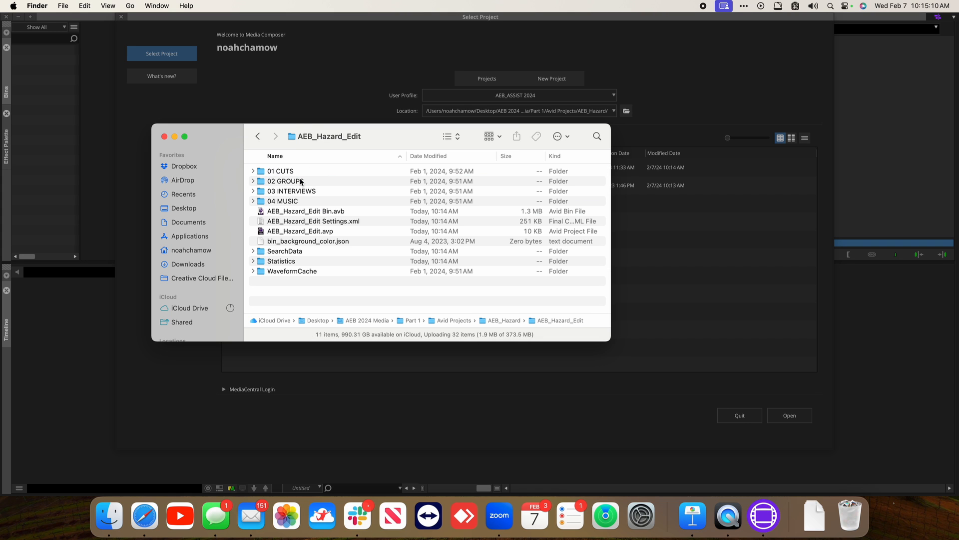
Copy AEB_Hazard_Edit Bin.avb and paste it into the AEB_Hazard_Assist project folder
{"action": "left_click", "coordinate": [304, 214]}
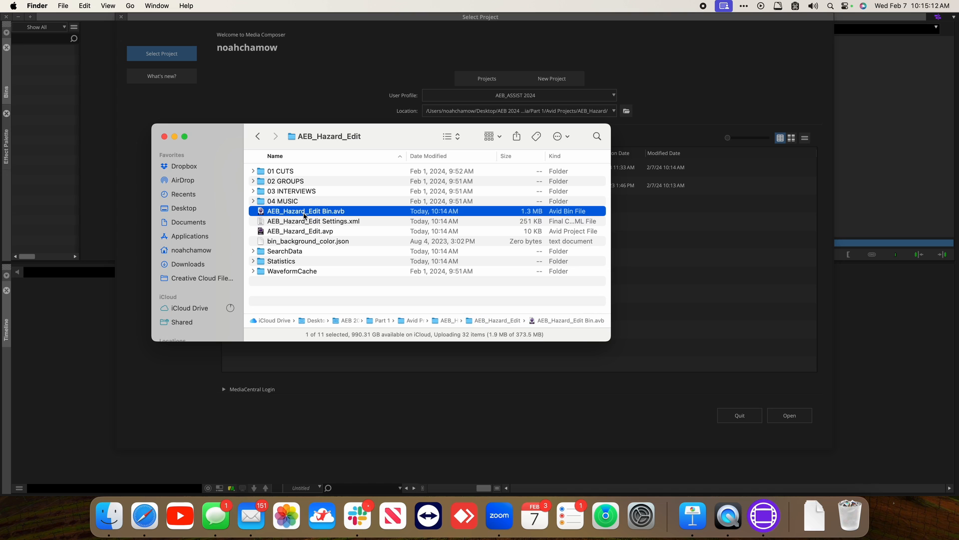
{"action": "key", "text": "super+c"}
{"action": "key", "text": "super+Up"}
{"action": "key", "text": "Up"}
{"action": "key", "text": "super+Down"}
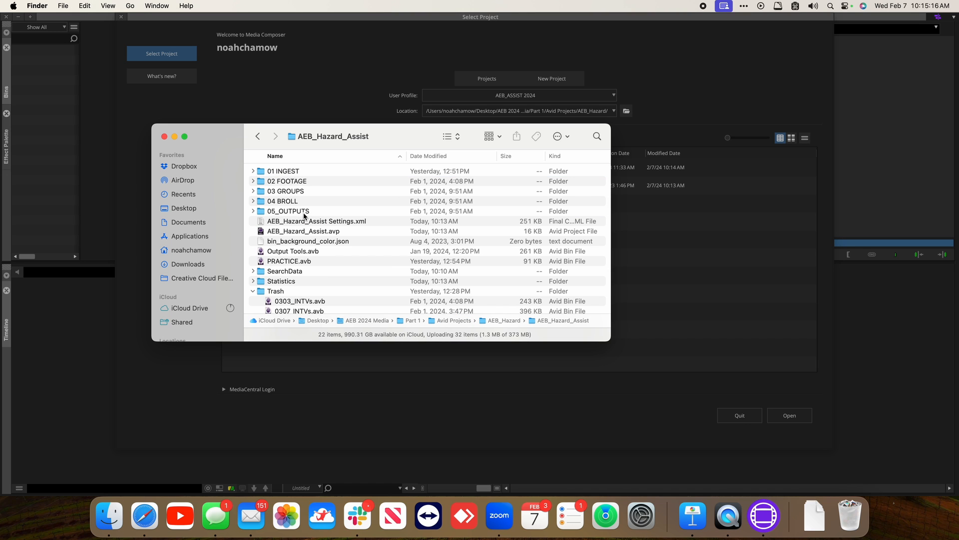
{"action": "key", "text": "super+v"}
{"action": "left_click", "coordinate": [307, 242]}
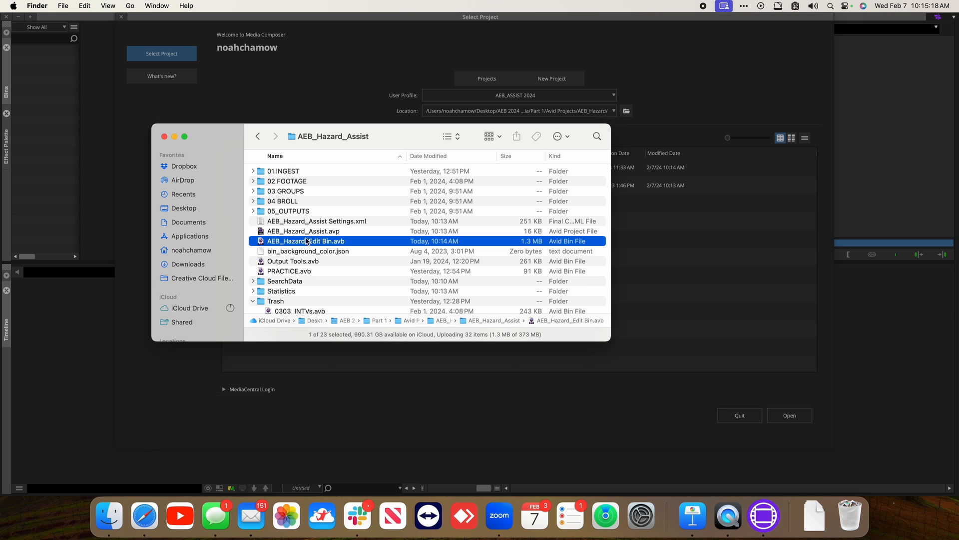
Return to Media Composer and open the AEB_Hazard_Assist project
{"action": "left_click", "coordinate": [264, 93]}
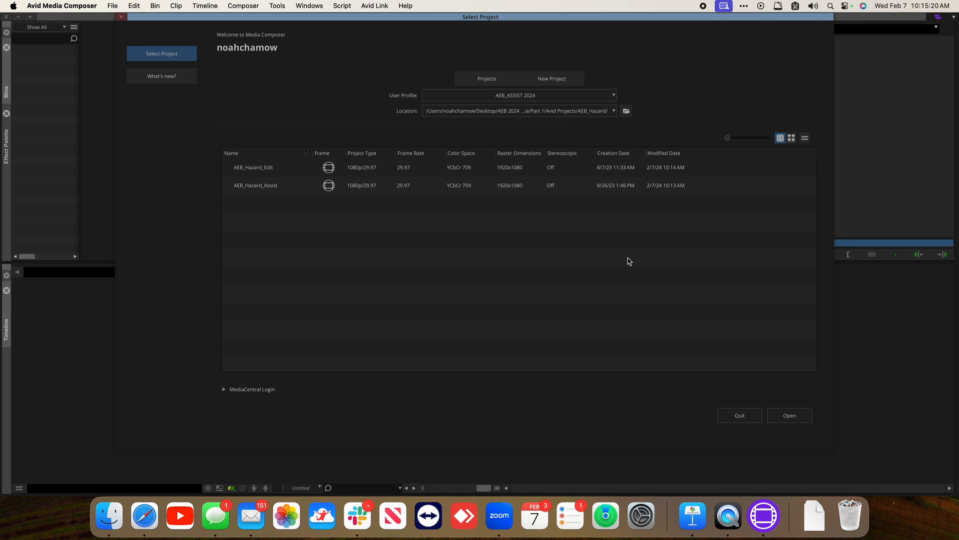
{"action": "left_click", "coordinate": [463, 186]}
{"action": "left_click", "coordinate": [785, 415]}
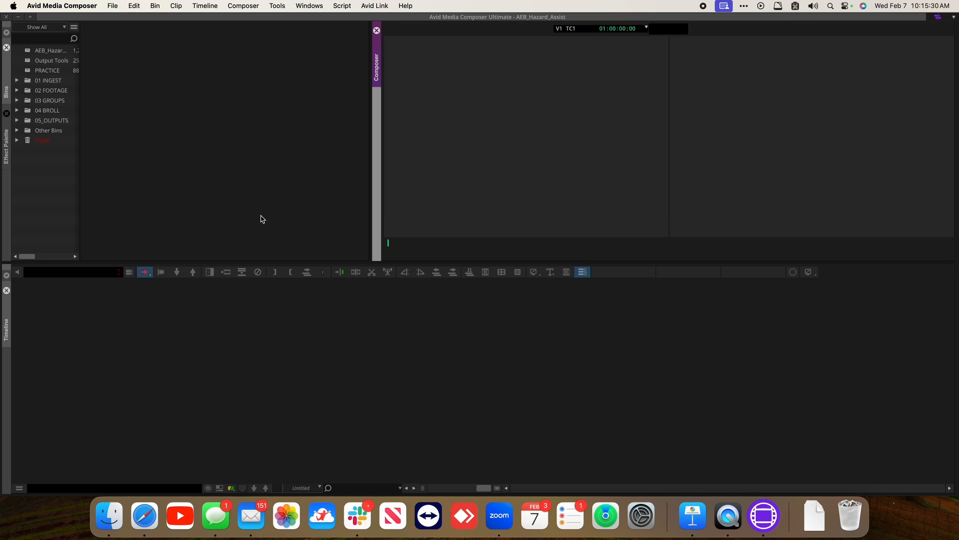
Open the ACT 1 CC bin from the AEB_Hazard_Edit project's 01 CUTS folder under Desktop, AEB 2024 Media, Part 1, Avid Projects
{"action": "left_click", "coordinate": [111, 5]}
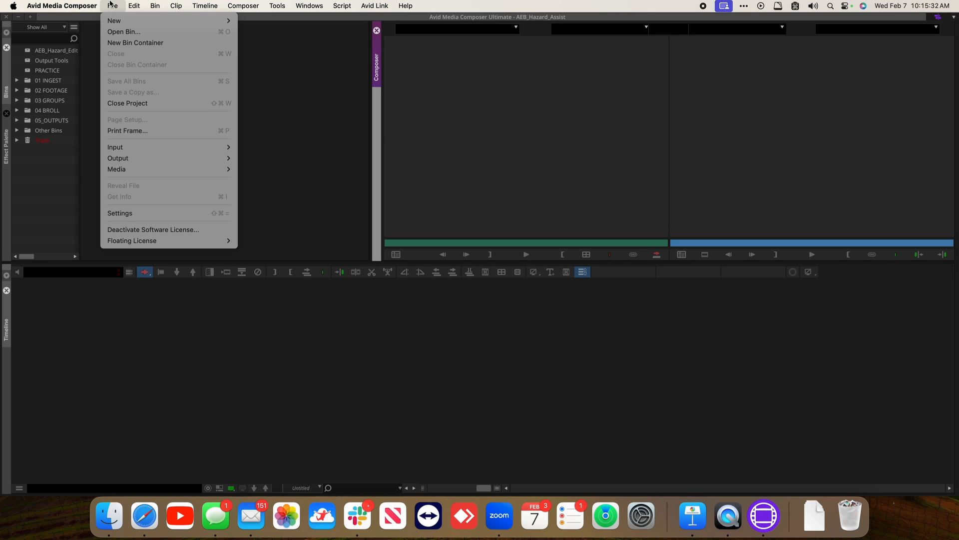
{"action": "left_click", "coordinate": [134, 35]}
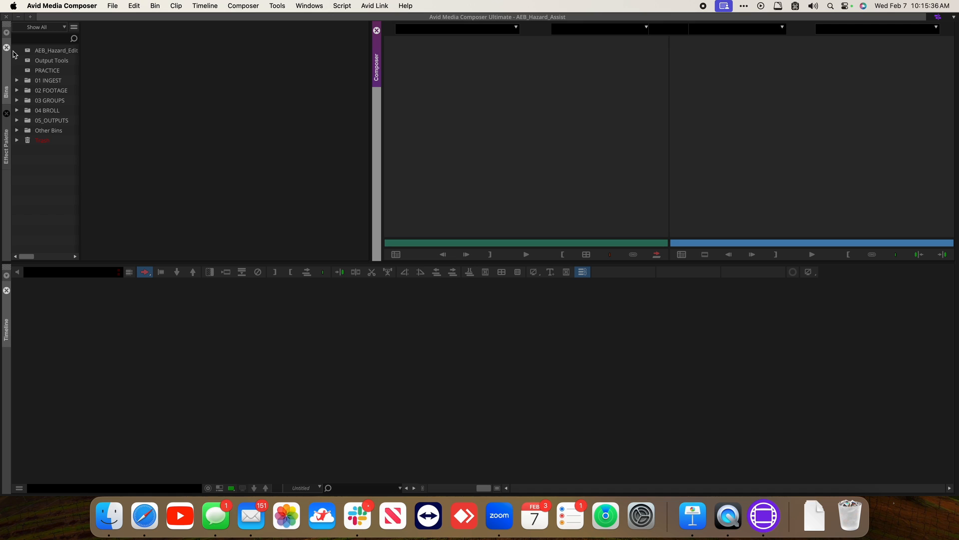
{"action": "left_click", "coordinate": [111, 5]}
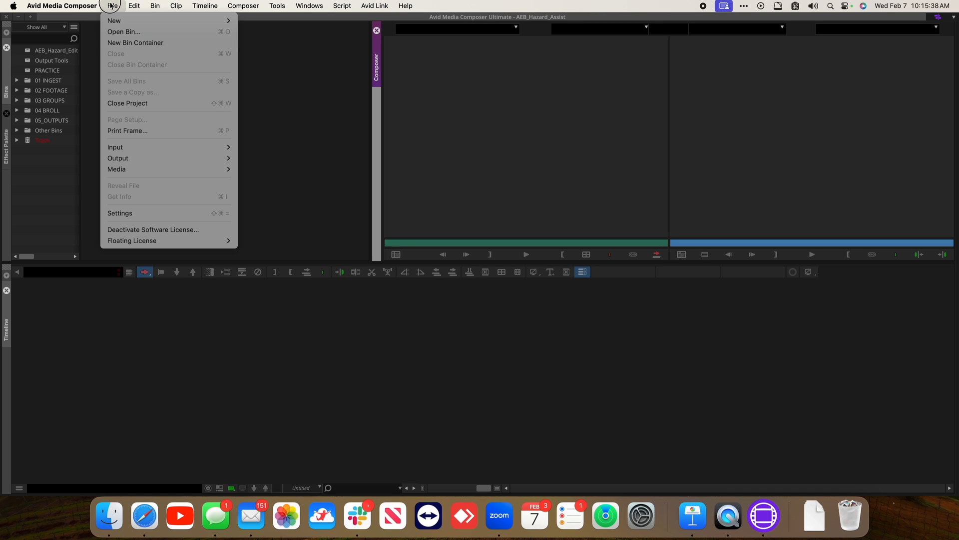
{"action": "left_click", "coordinate": [131, 32]}
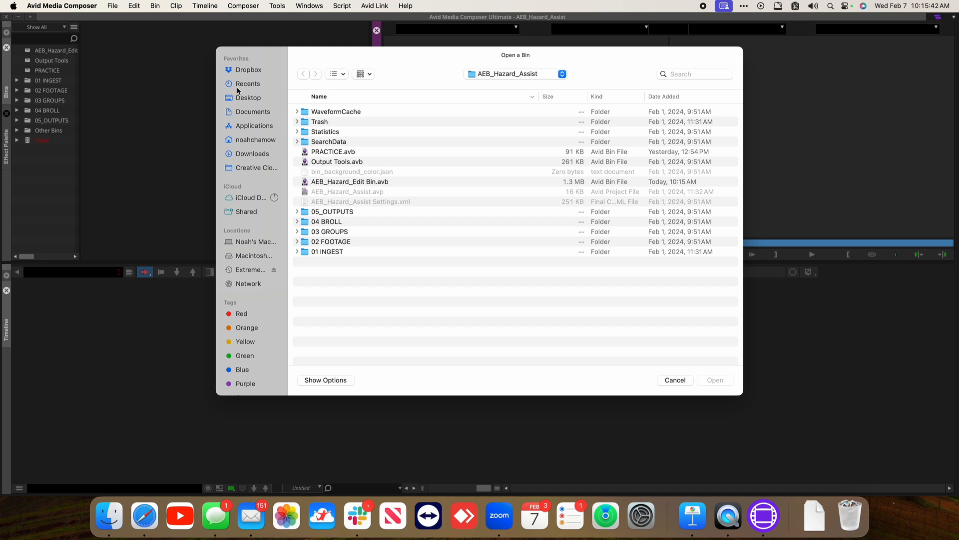
{"action": "left_click", "coordinate": [248, 98]}
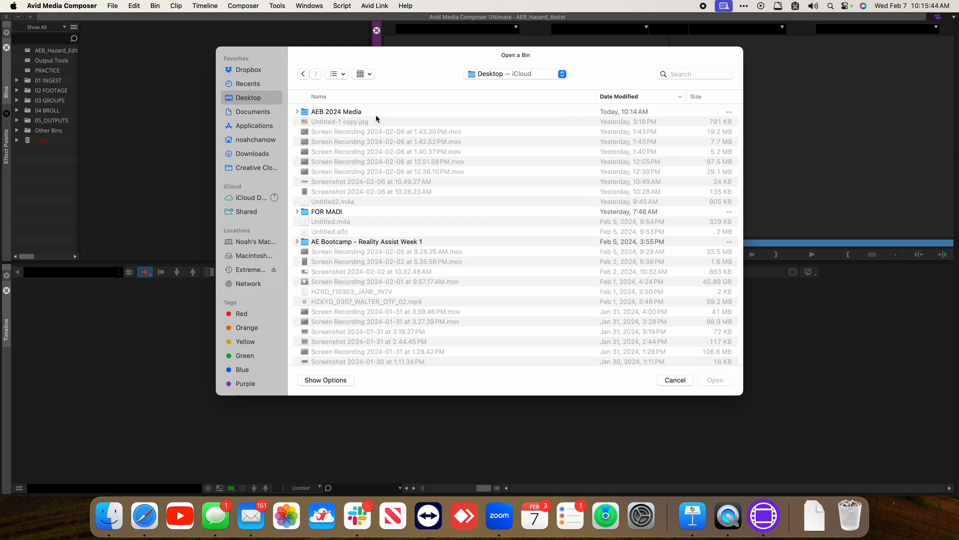
{"action": "double_click", "coordinate": [329, 112]}
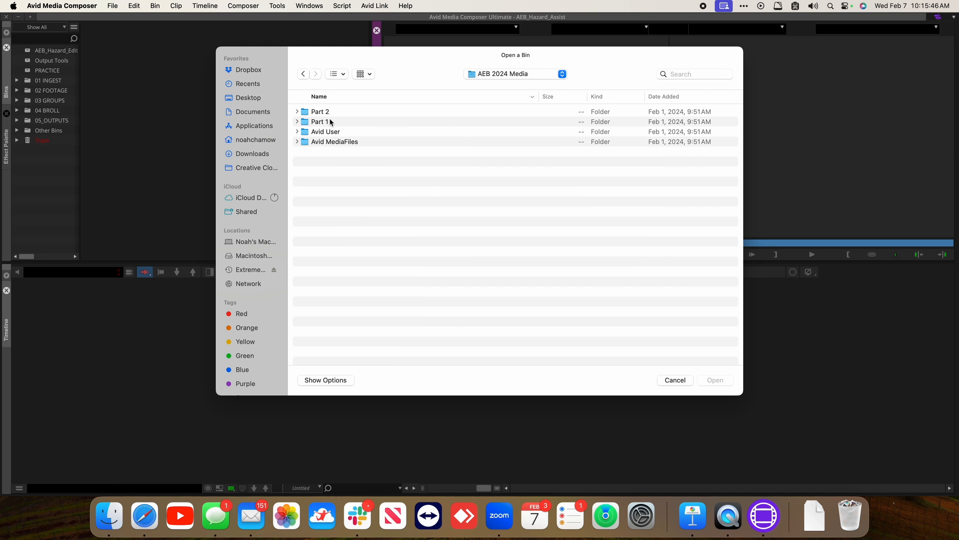
{"action": "double_click", "coordinate": [329, 121]}
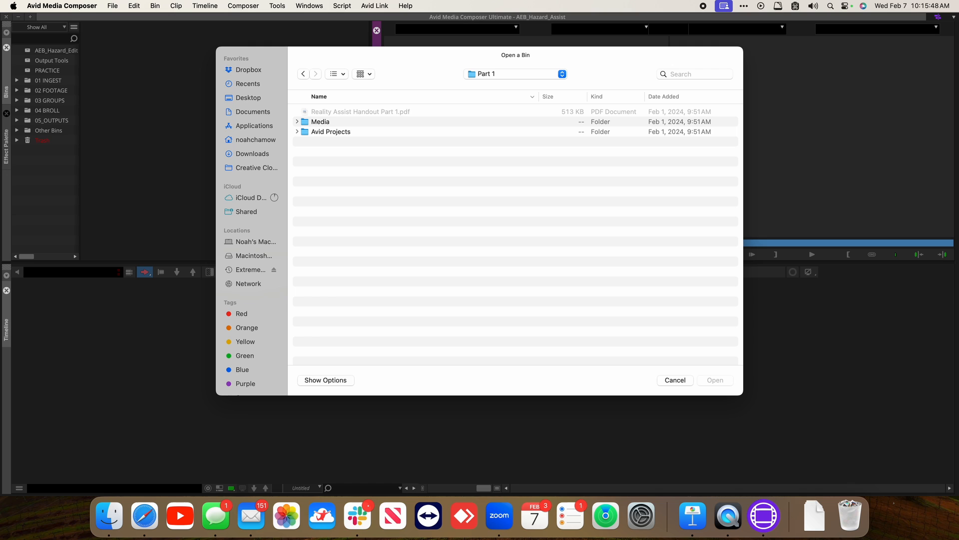
{"action": "double_click", "coordinate": [328, 132]}
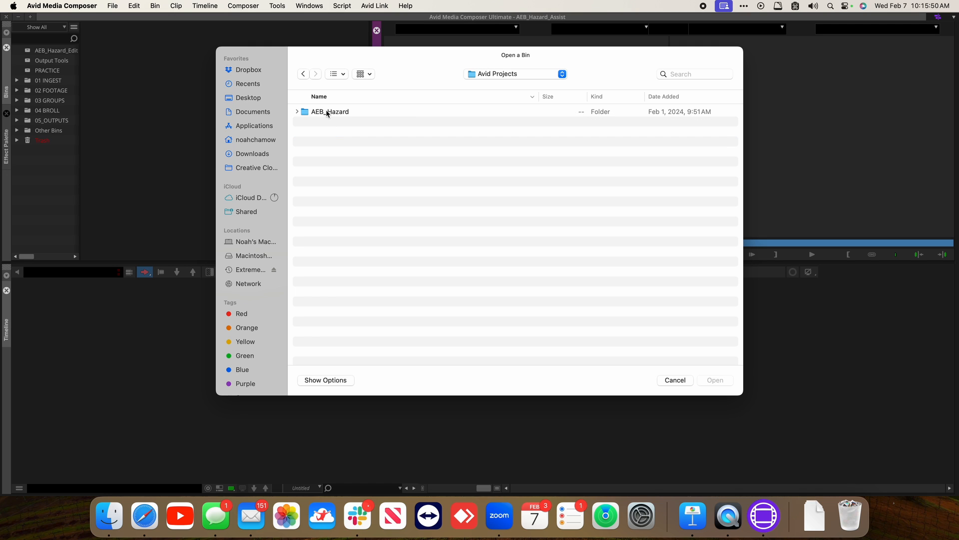
{"action": "double_click", "coordinate": [326, 112]}
{"action": "double_click", "coordinate": [330, 113]}
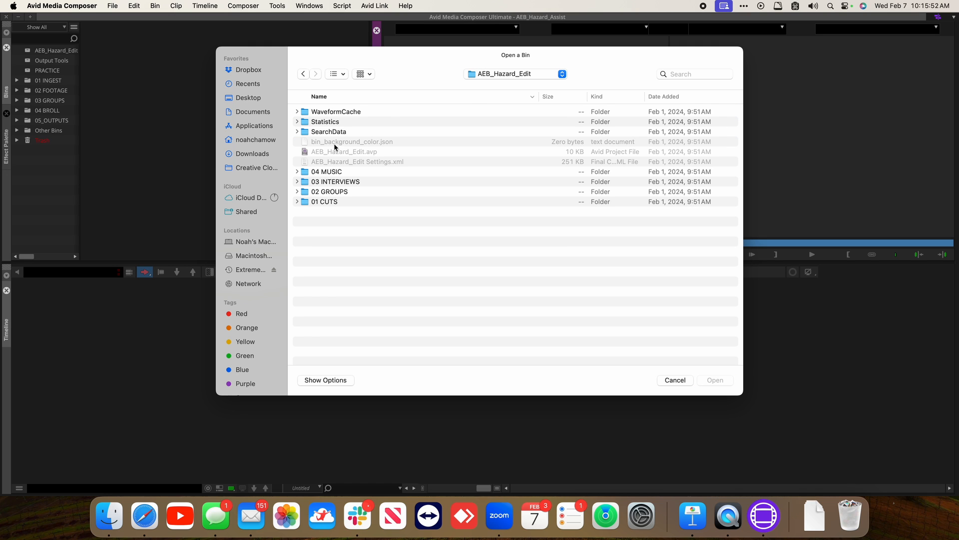
{"action": "double_click", "coordinate": [328, 201]}
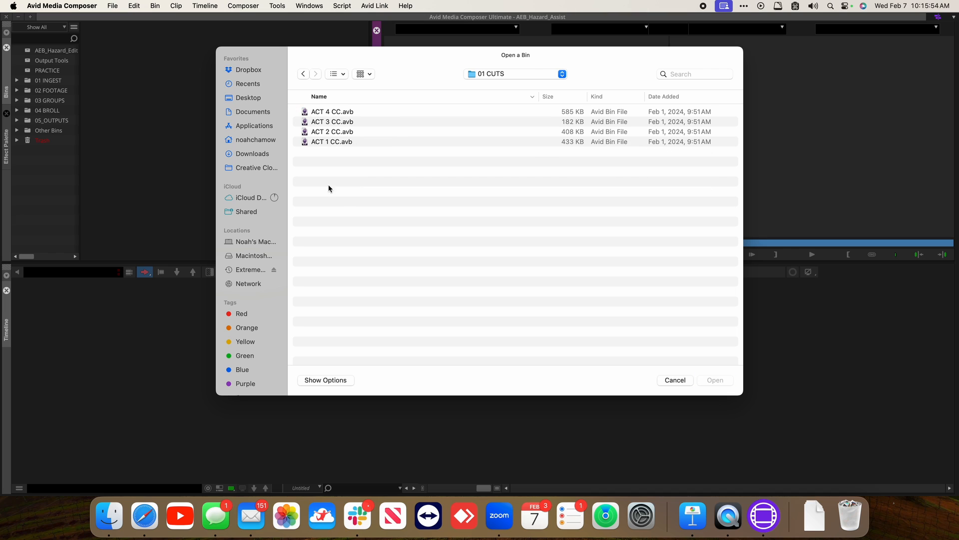
{"action": "left_click", "coordinate": [331, 144]}
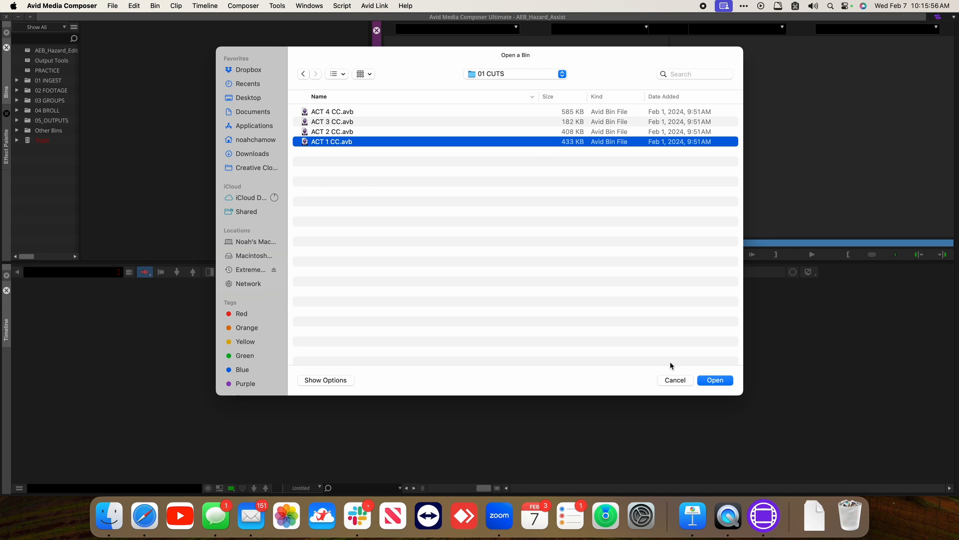
{"action": "left_click", "coordinate": [719, 381]}
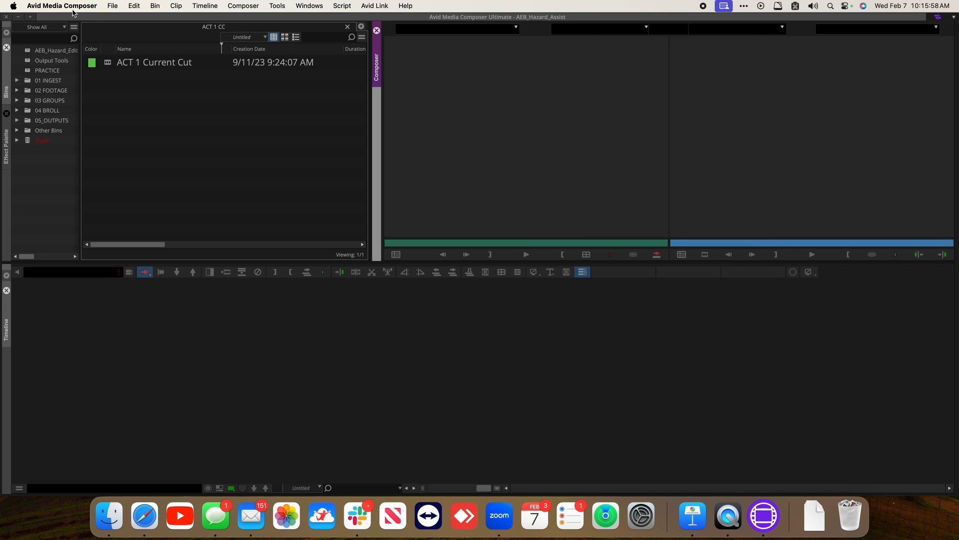
Open the ACT 2 CC bin from the same 01 CUTS folder, then close the ACT 2 CC and ACT 1 CC bins
{"action": "left_click", "coordinate": [112, 6]}
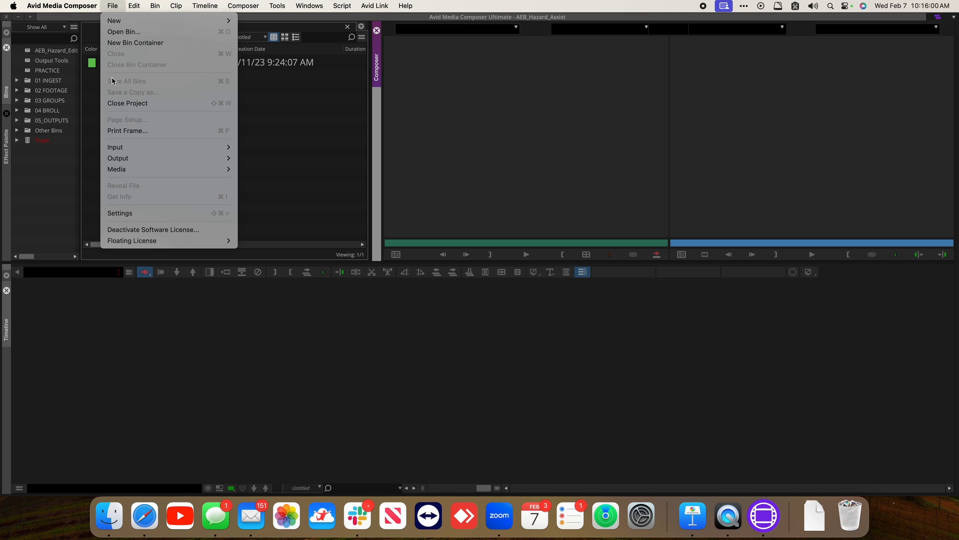
{"action": "left_click", "coordinate": [130, 32]}
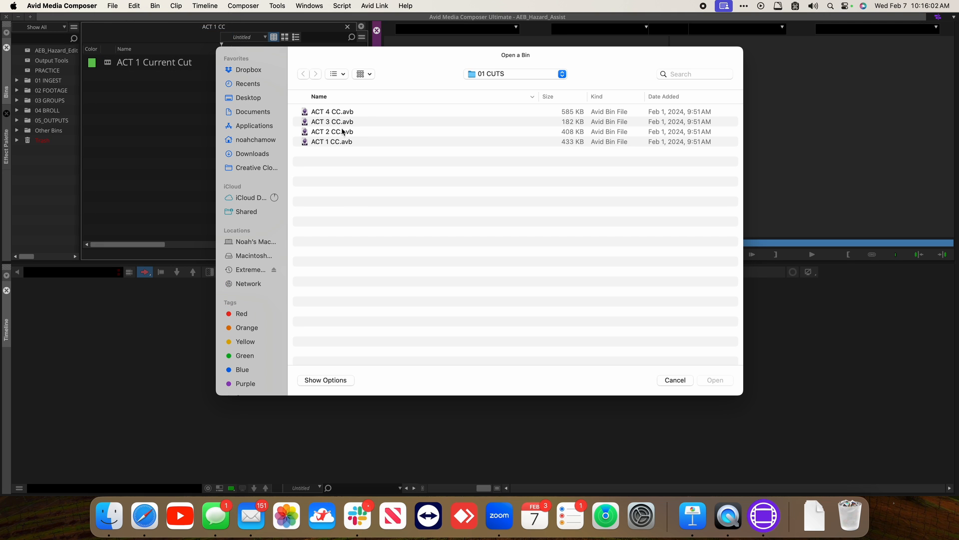
{"action": "left_click", "coordinate": [330, 133]}
{"action": "left_click", "coordinate": [709, 381]}
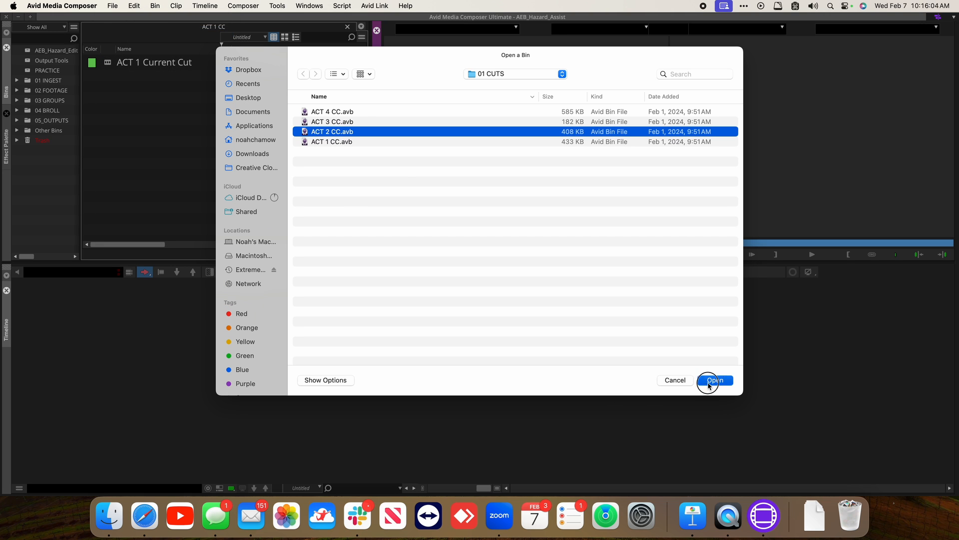
{"action": "left_click", "coordinate": [348, 27]}
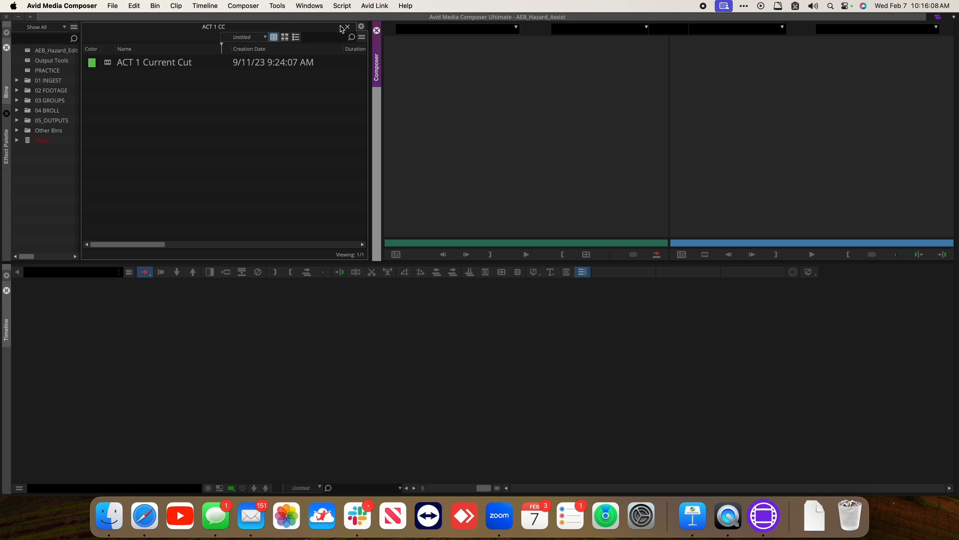
{"action": "left_click", "coordinate": [348, 27]}
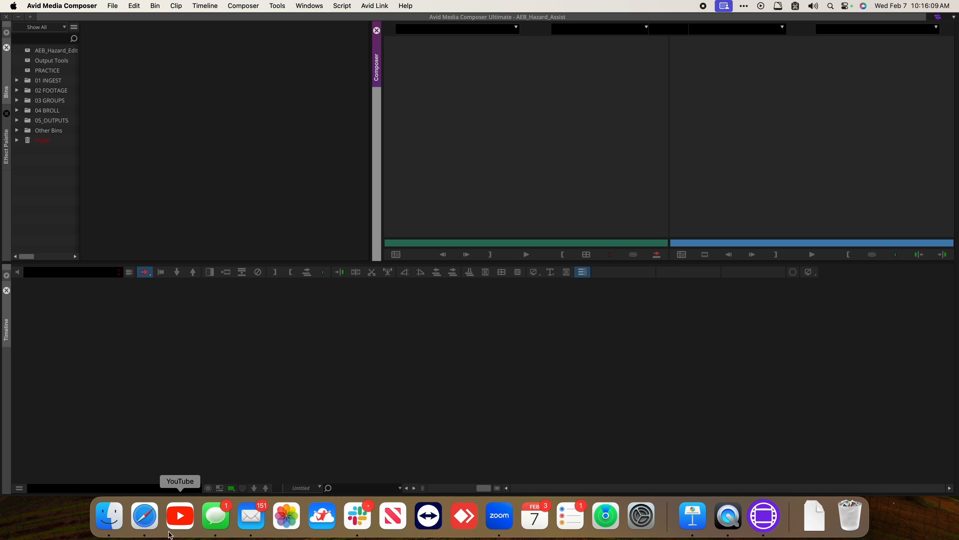
In Finder, browse to AEB_Hazard_Edit's 01 CUTS folder, select all four ACT bin files and open them
{"action": "left_click", "coordinate": [110, 516]}
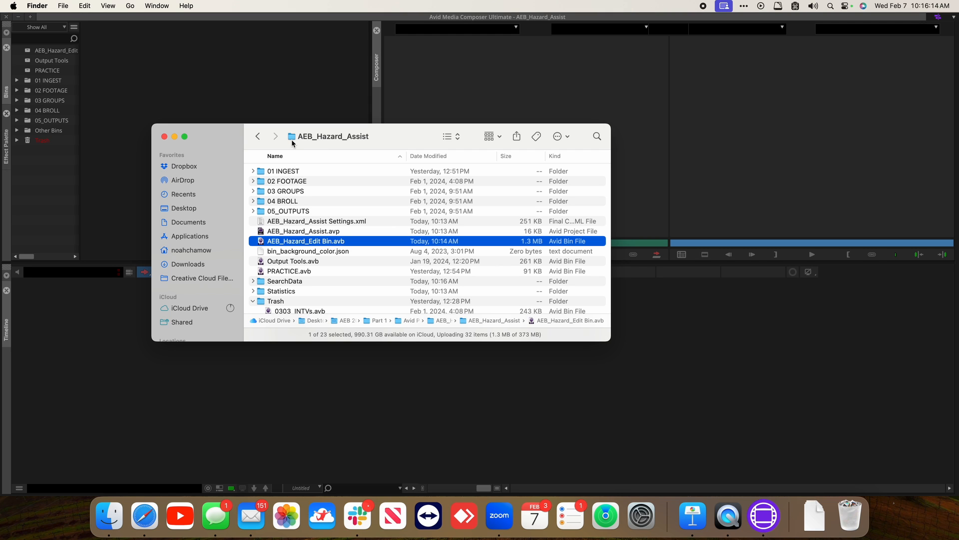
{"action": "left_click", "coordinate": [182, 208]}
{"action": "double_click", "coordinate": [307, 172]}
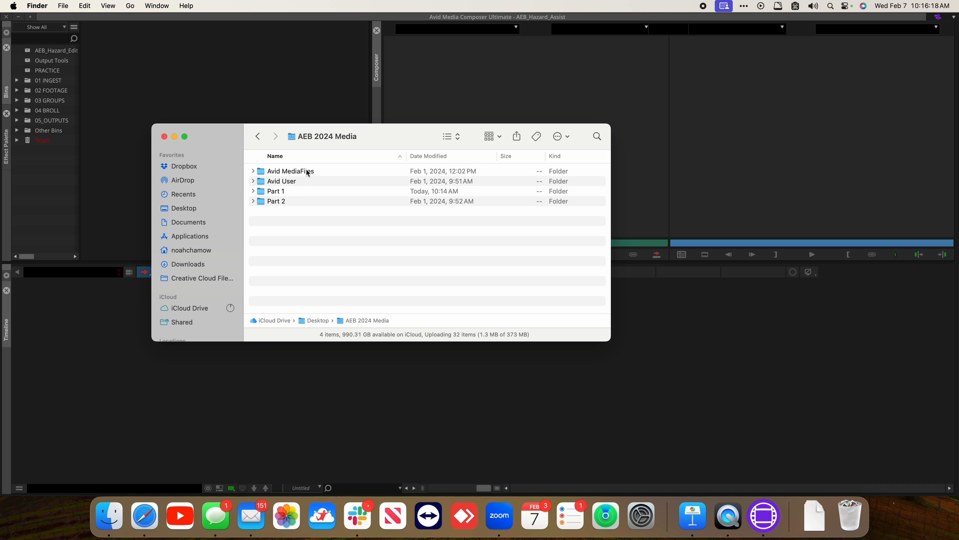
{"action": "double_click", "coordinate": [292, 192]}
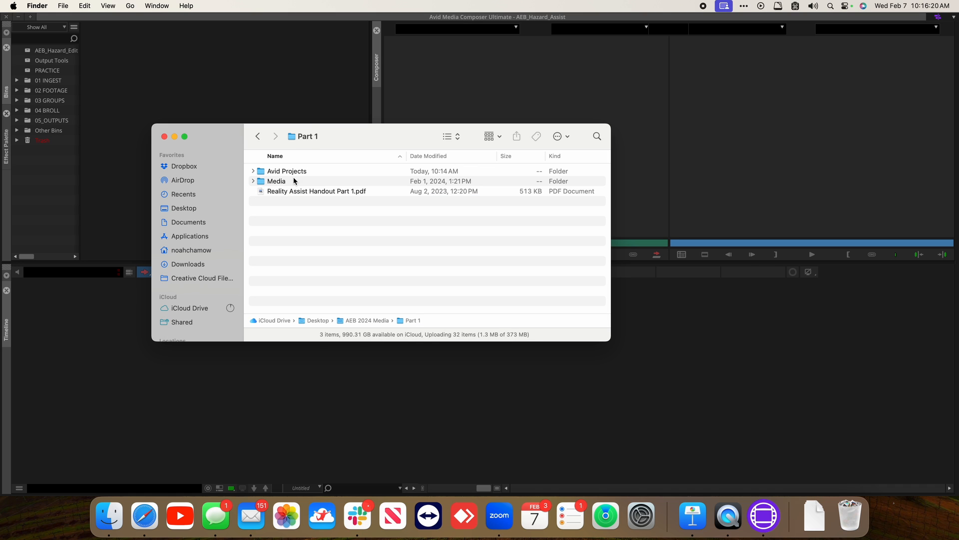
{"action": "double_click", "coordinate": [294, 171]}
{"action": "double_click", "coordinate": [293, 171]}
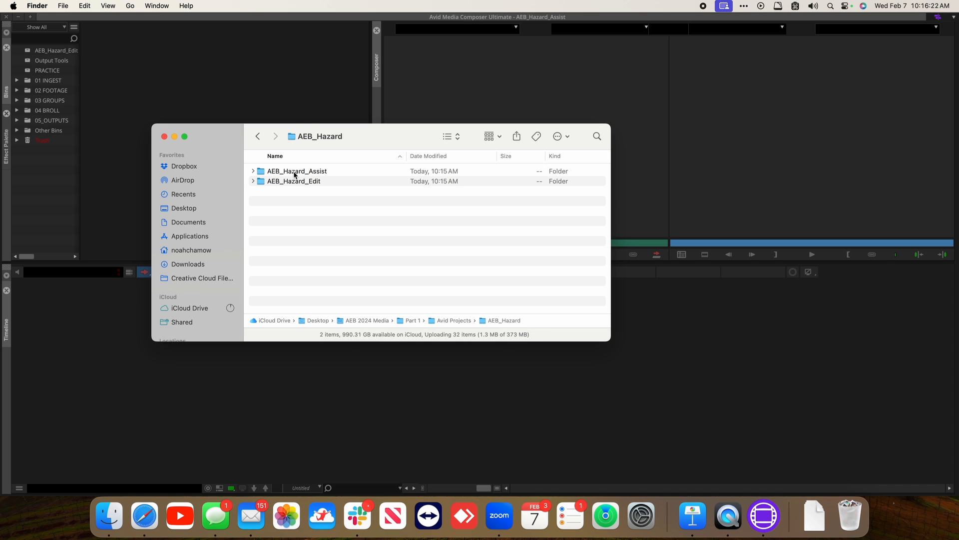
{"action": "double_click", "coordinate": [294, 182]}
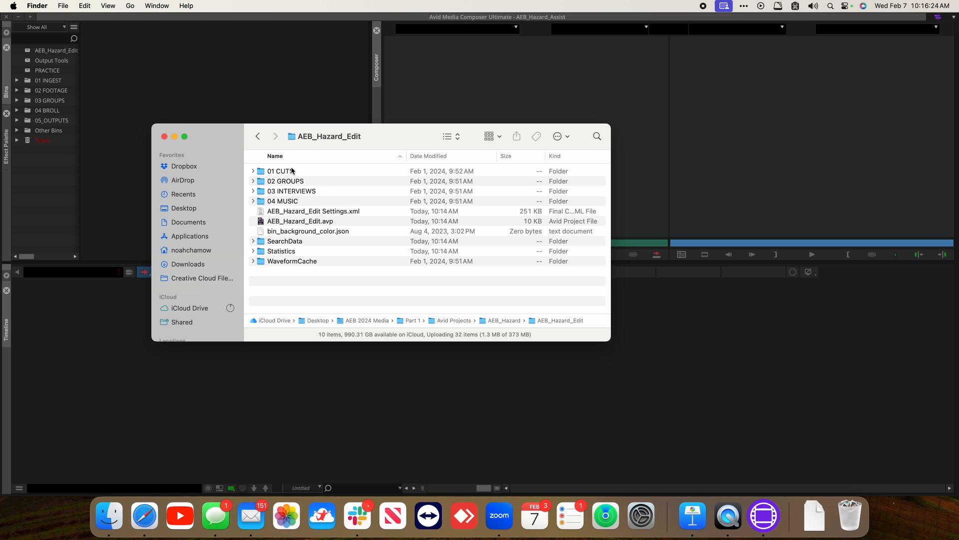
{"action": "double_click", "coordinate": [294, 172]}
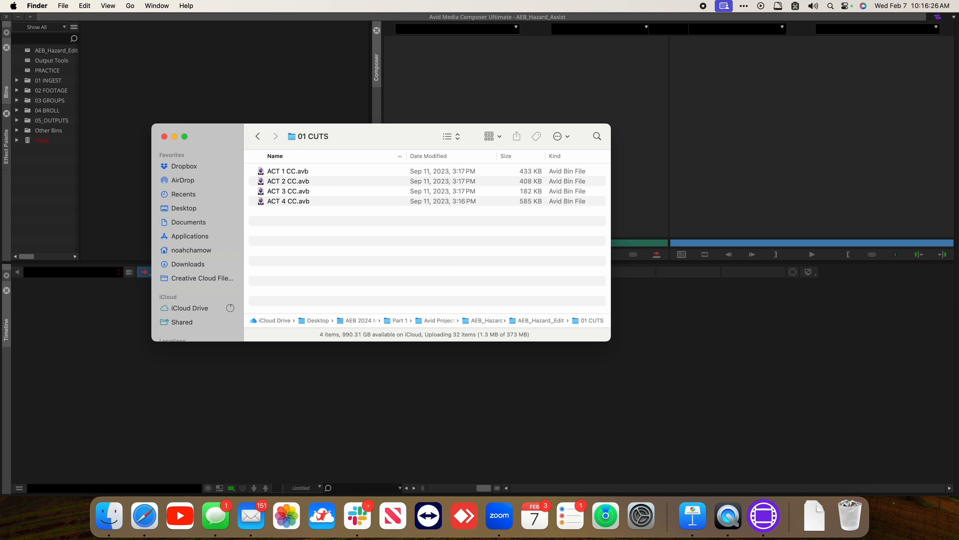
{"action": "left_click_drag", "start_coordinate": [334, 240], "coordinate": [297, 172]}
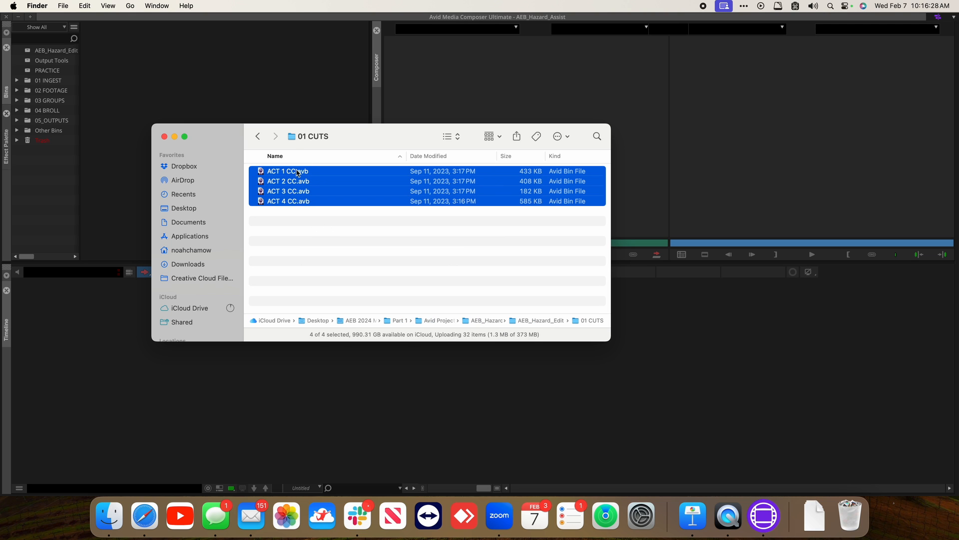
{"action": "double_click", "coordinate": [296, 172]}
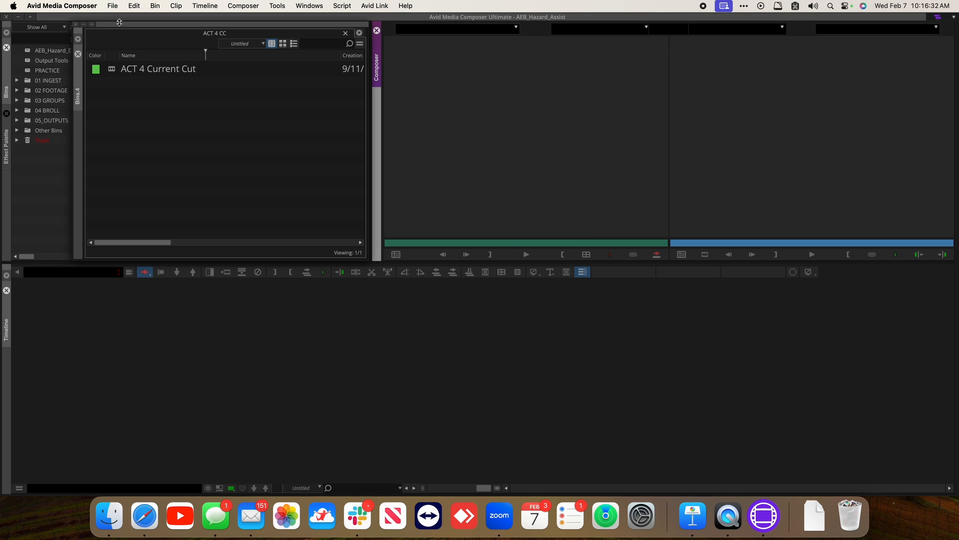
Spread the opened ACT bin windows apart and delete the AEB_Hazard_Edit Bin from the project
{"action": "left_click_drag", "start_coordinate": [118, 24], "coordinate": [351, 102]}
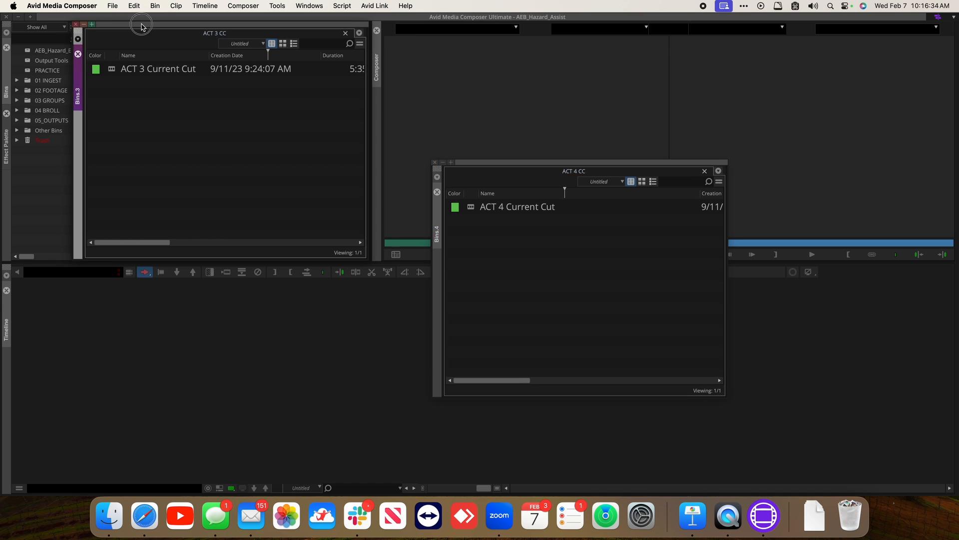
{"action": "left_click_drag", "start_coordinate": [142, 29], "coordinate": [637, 242]}
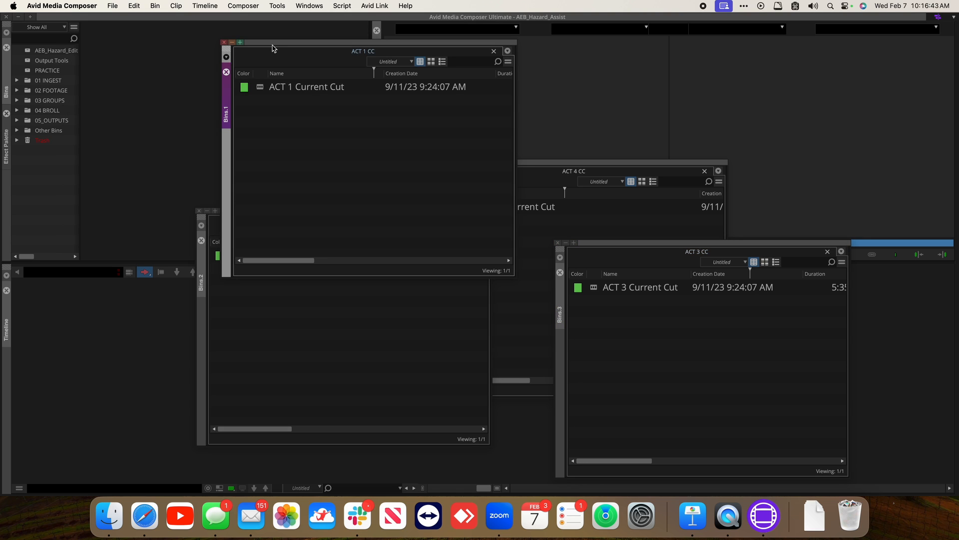
{"action": "left_click", "coordinate": [30, 53]}
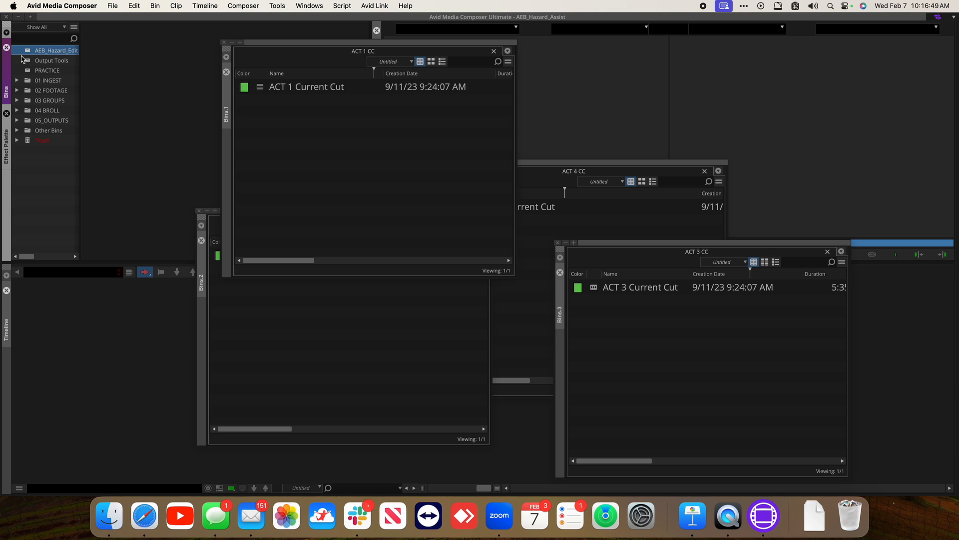
{"action": "key", "text": "Delete"}
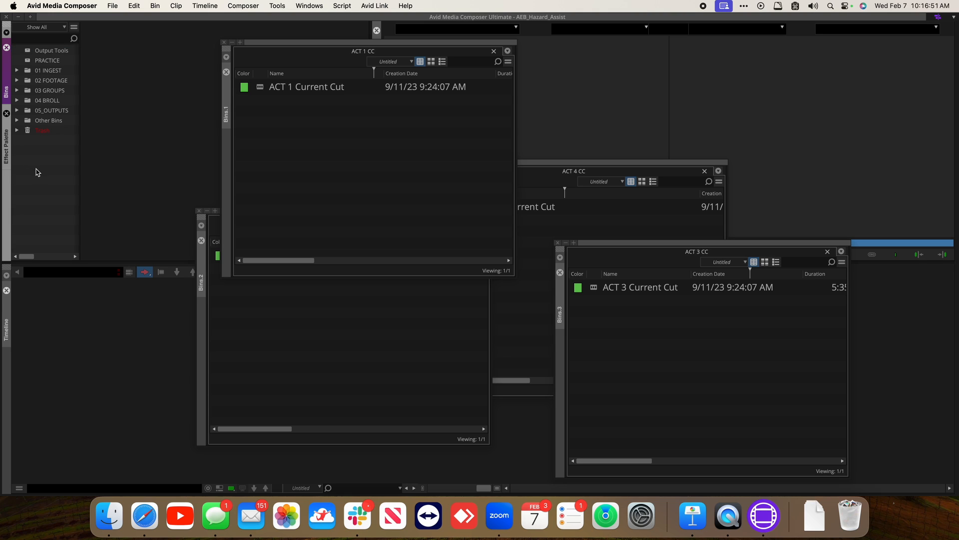
Create a new bin and drag ACT 1 Current Cut into it
{"action": "key", "text": "super+n"}
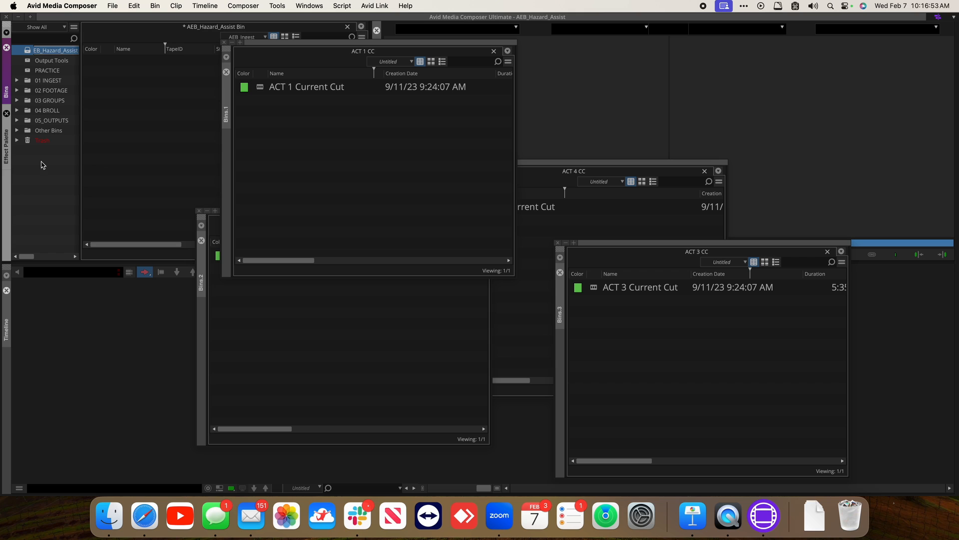
{"action": "left_click", "coordinate": [272, 94]}
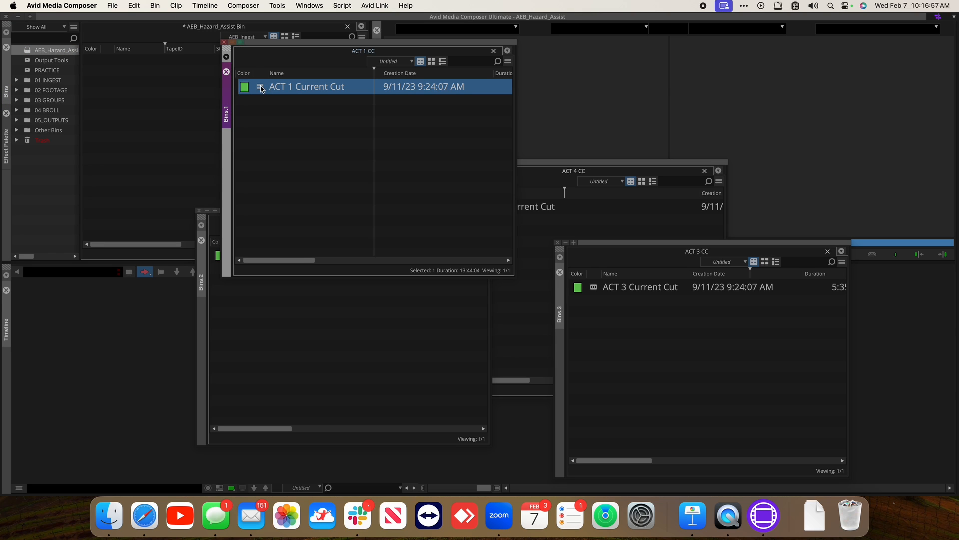
{"action": "left_click_drag", "start_coordinate": [261, 90], "coordinate": [137, 86]}
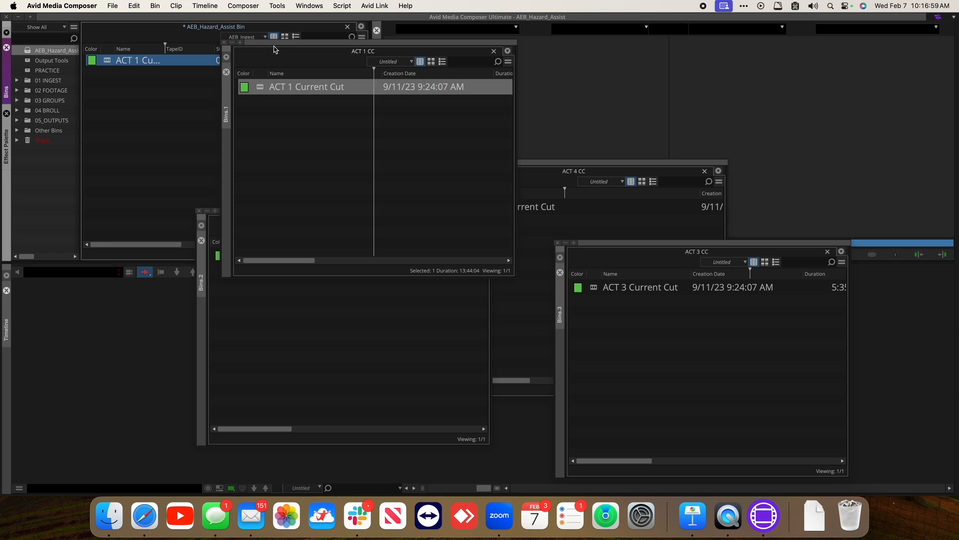
Move the ACT 1 CC bin aside and drag ACT 2 Current Cut into the new bin
{"action": "left_click_drag", "start_coordinate": [274, 49], "coordinate": [475, 49]}
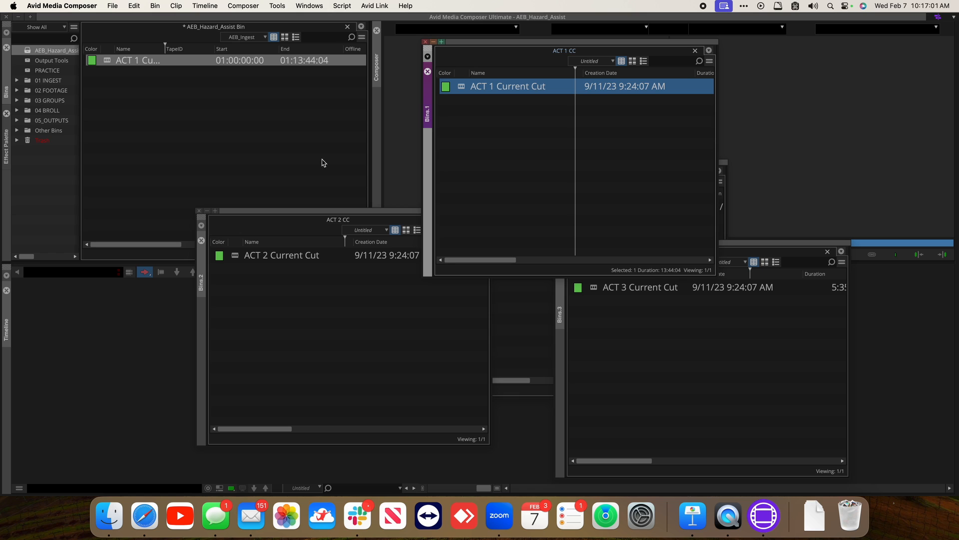
{"action": "left_click", "coordinate": [235, 259]}
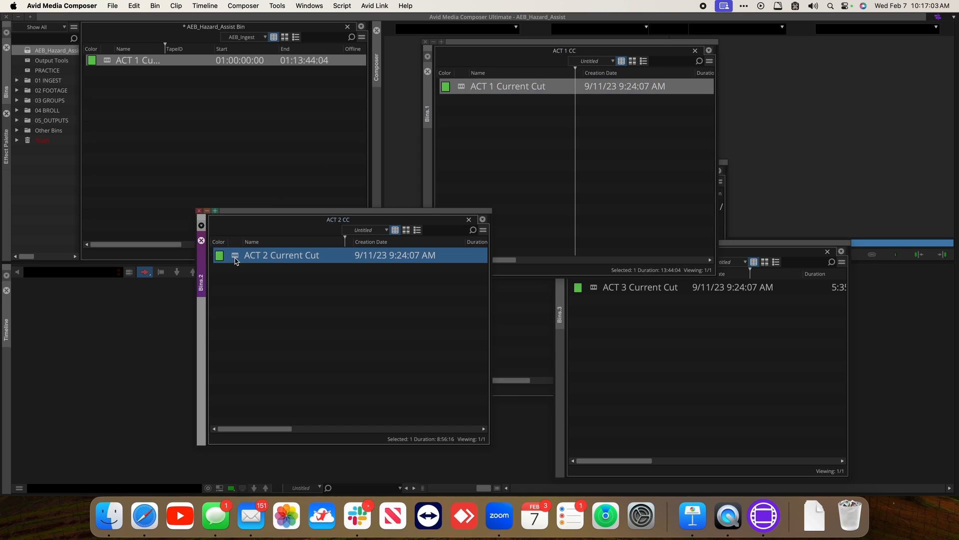
{"action": "left_click_drag", "start_coordinate": [235, 258], "coordinate": [126, 139]}
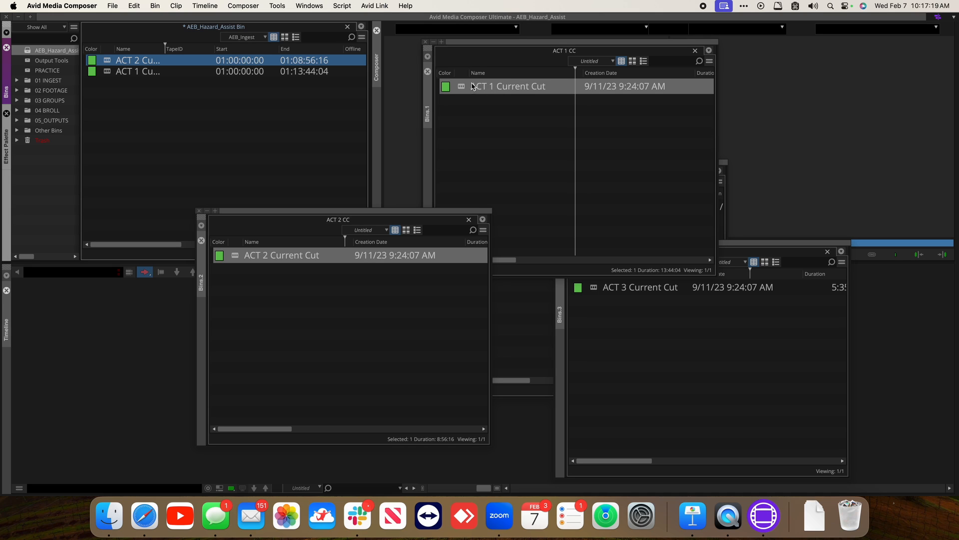
Drag ACT 3 Current Cut from the ACT 3 CC bin into the new AEB_Hazard_Assist Bin
{"action": "left_click", "coordinate": [595, 289]}
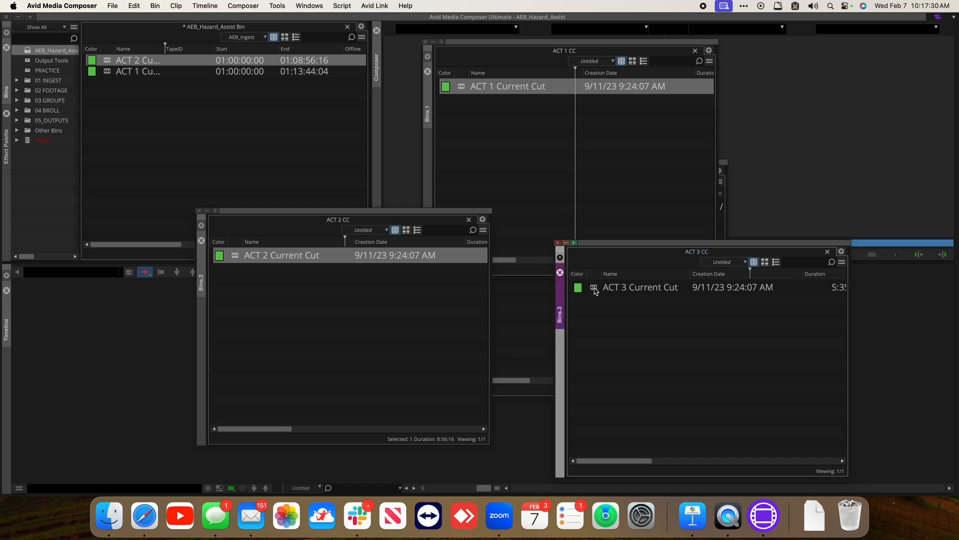
{"action": "left_click_drag", "start_coordinate": [595, 290], "coordinate": [259, 167]}
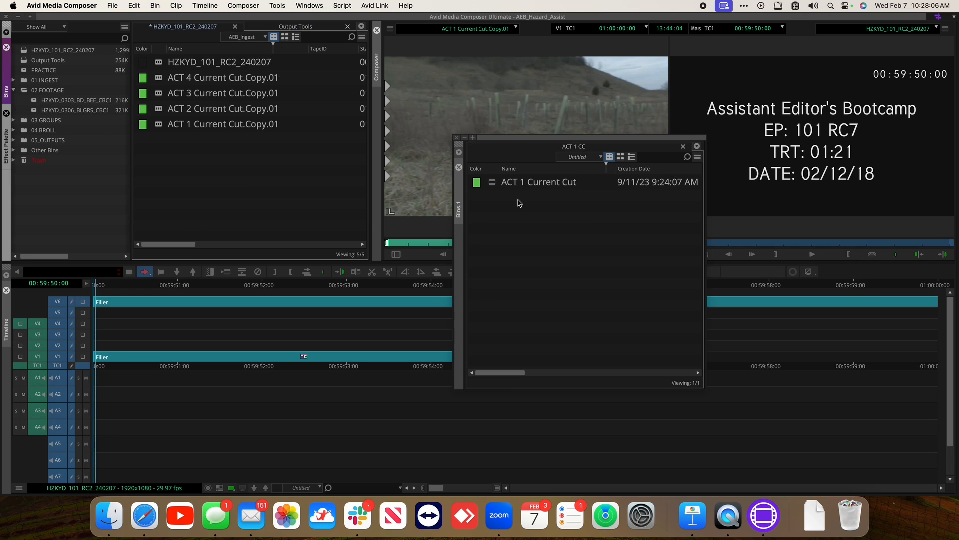
Drag ACT 1 Current Cut from the ACT 1 CC bin into the sequence bin and reopen ACT 1 CC.avb from the 01 CUTS folder
{"action": "left_click", "coordinate": [519, 202]}
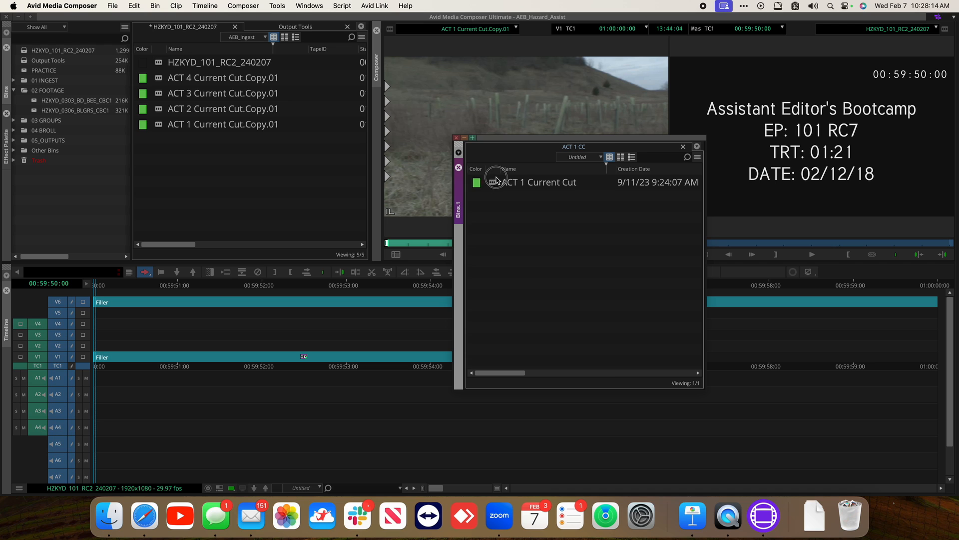
{"action": "left_click_drag", "start_coordinate": [492, 184], "coordinate": [243, 216]}
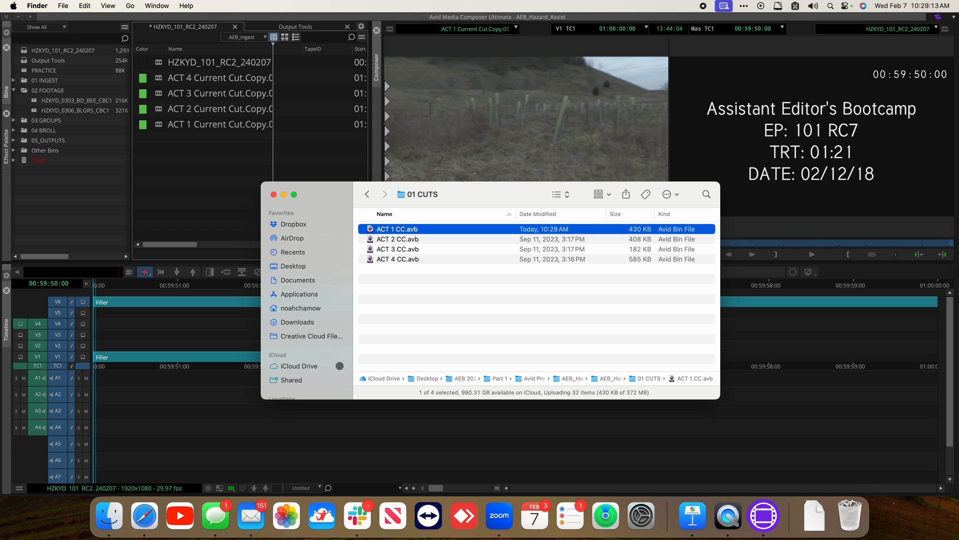
{"action": "double_click", "coordinate": [372, 229]}
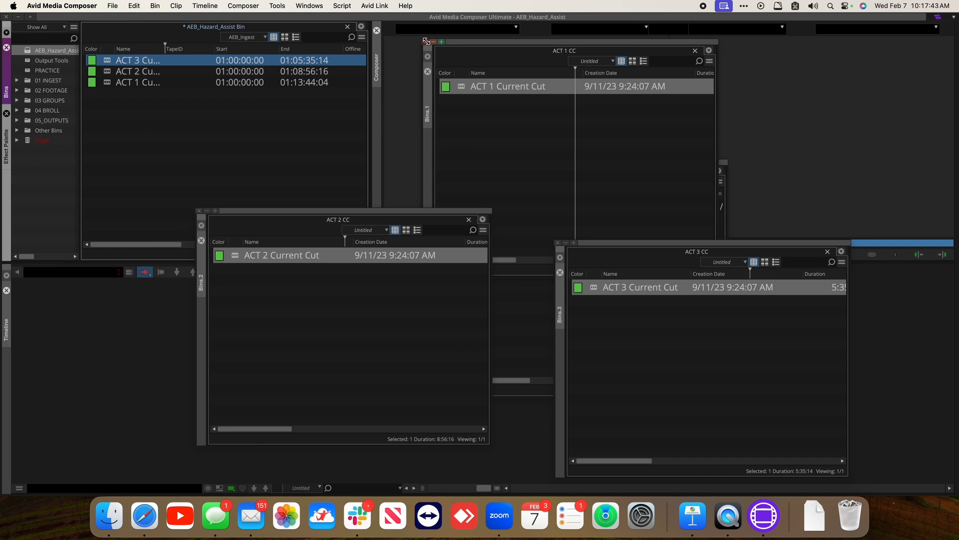
{"action": "left_click", "coordinate": [426, 41]}
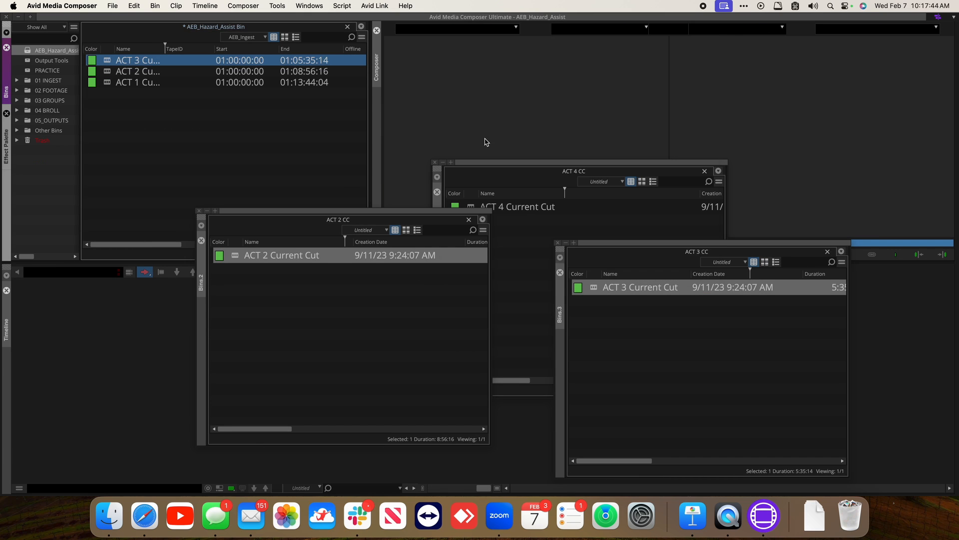
Drag ACT 4 Current Cut into the AEB_Hazard_Assist Bin and close all the opened ACT CC bin windows
{"action": "left_click", "coordinate": [557, 243]}
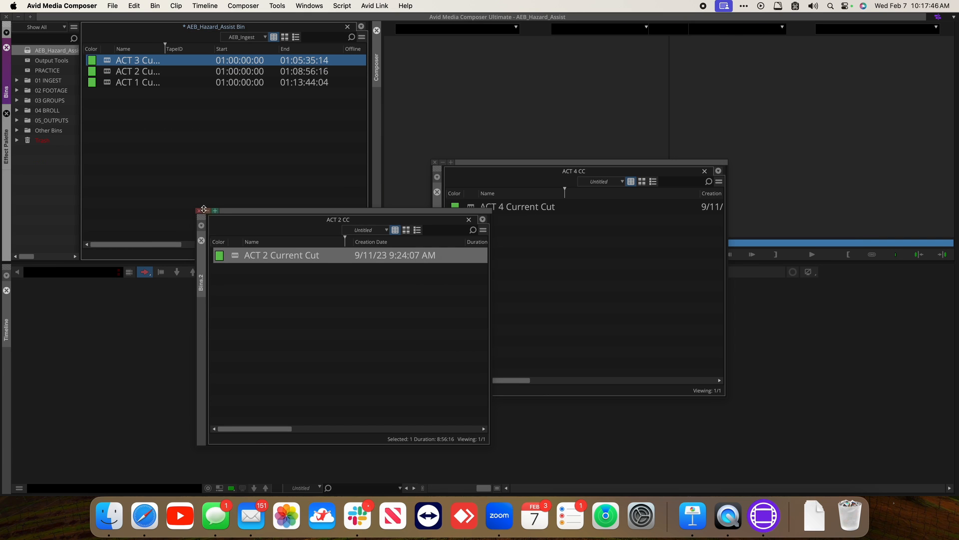
{"action": "left_click", "coordinate": [198, 210]}
{"action": "left_click", "coordinate": [469, 207]}
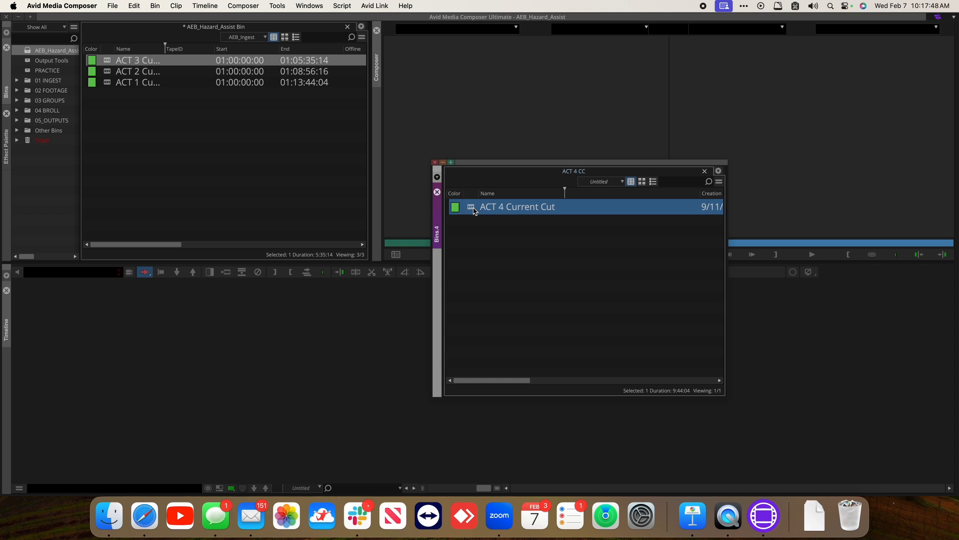
{"action": "left_click_drag", "start_coordinate": [468, 207], "coordinate": [167, 97]}
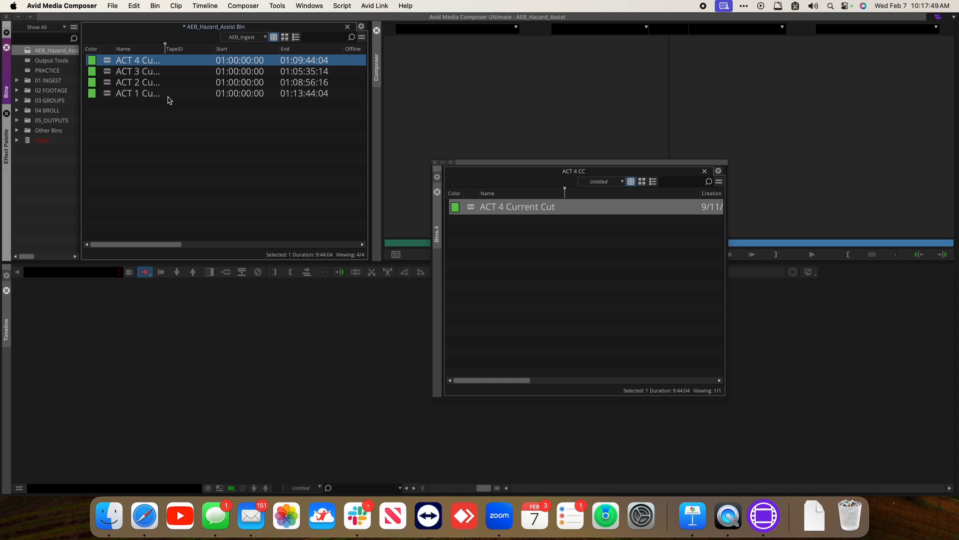
{"action": "left_click", "coordinate": [435, 163]}
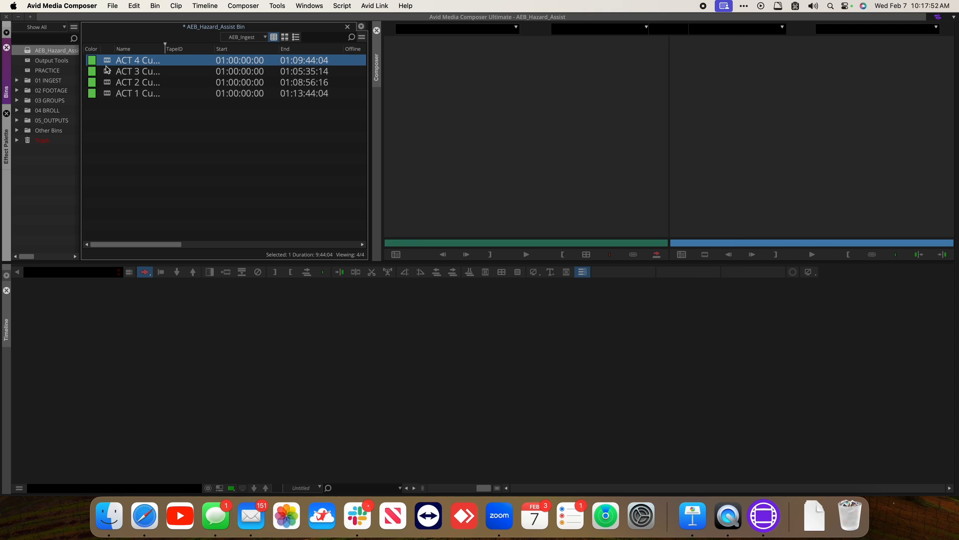
Widen the project bin list and rename the AEB_Hazard_Assist Bin to HZKYD_101_RC2_240207
{"action": "left_click", "coordinate": [48, 52]}
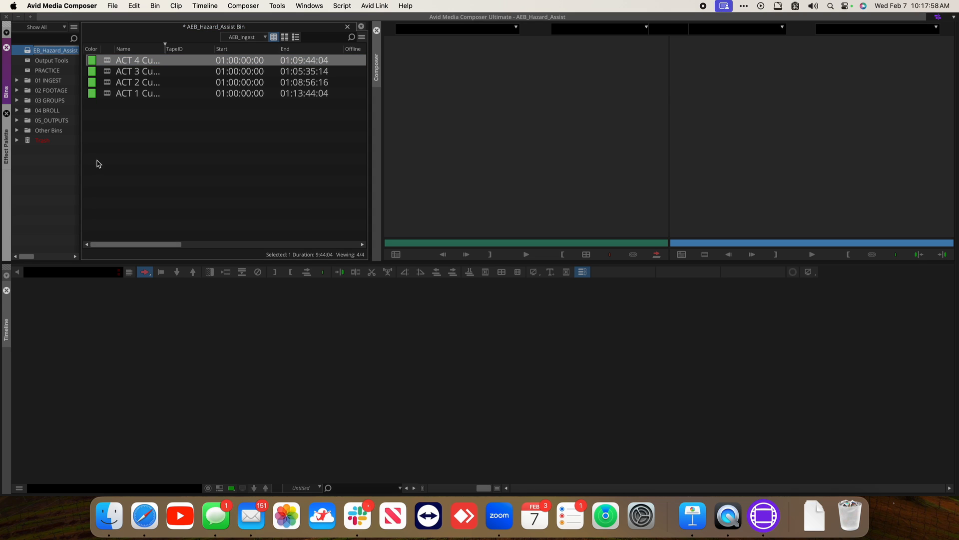
{"action": "left_click_drag", "start_coordinate": [80, 170], "coordinate": [131, 169]}
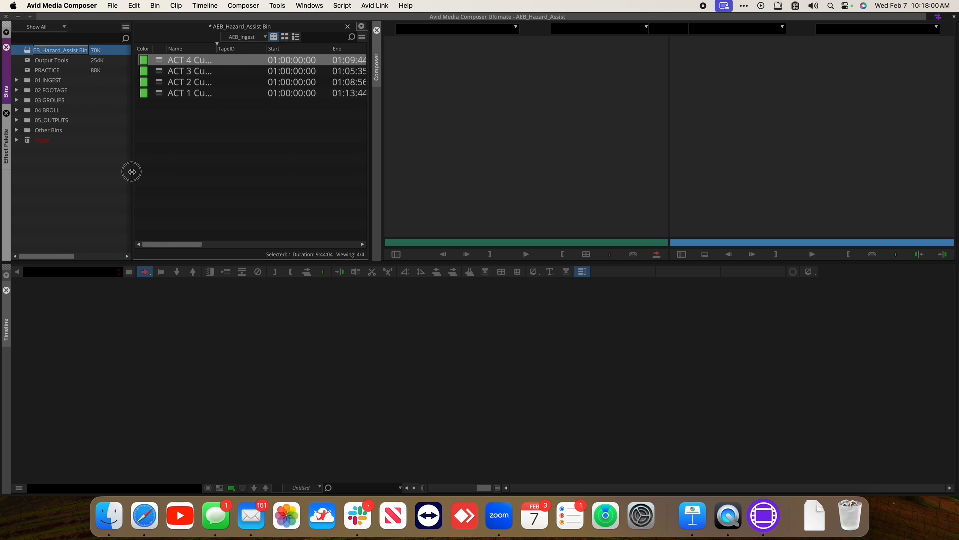
{"action": "left_click", "coordinate": [56, 50]}
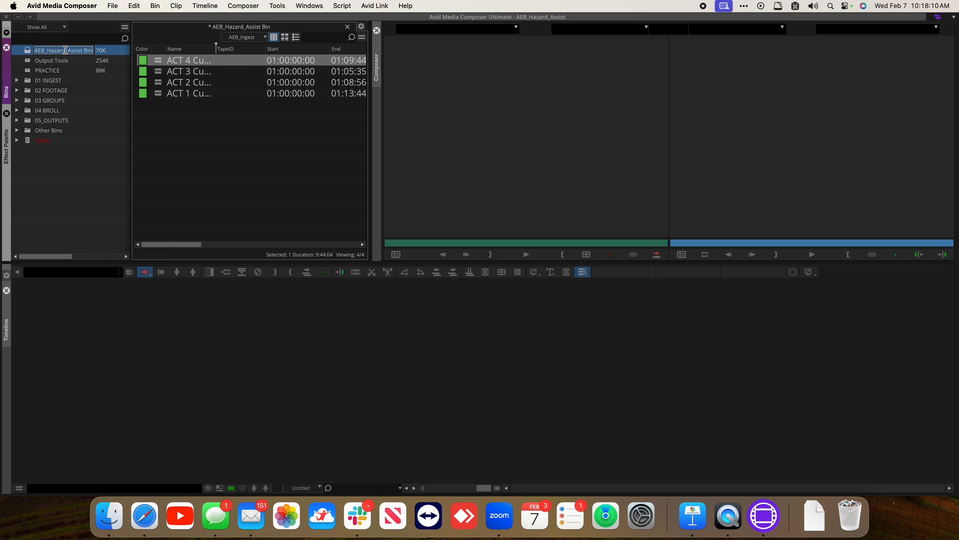
{"action": "type", "text": "HZKYD"}
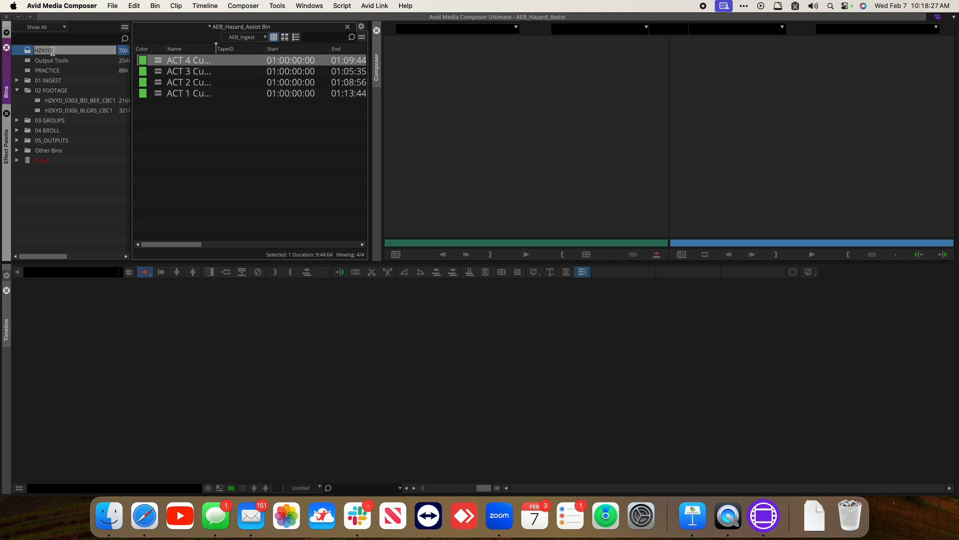
{"action": "type", "text": "_101_RC2_24020"}
{"action": "type", "text": "7"}
{"action": "key", "text": "Return"}
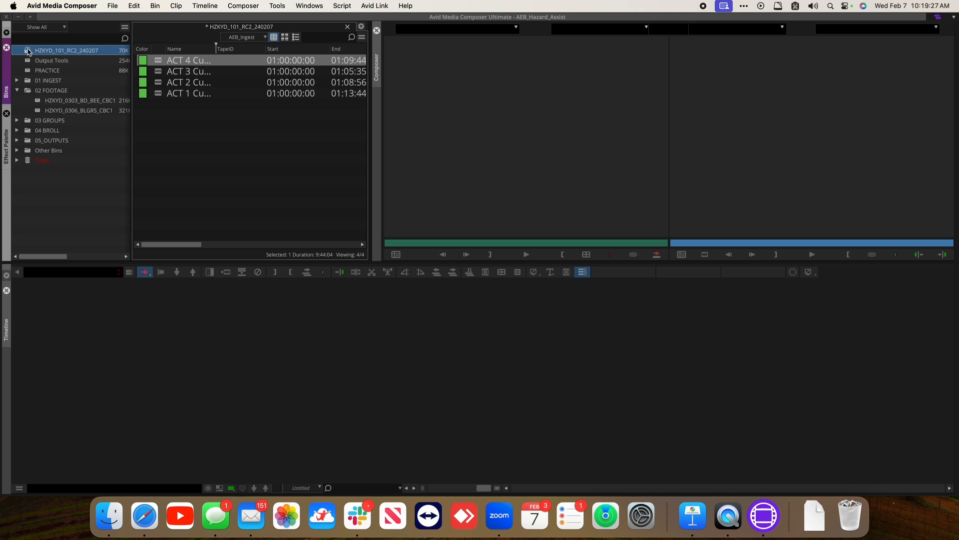
Open the Output Tools bin and copy the Sequence Templete into the HZKYD_101_RC2_240207 bin
{"action": "left_click", "coordinate": [264, 174]}
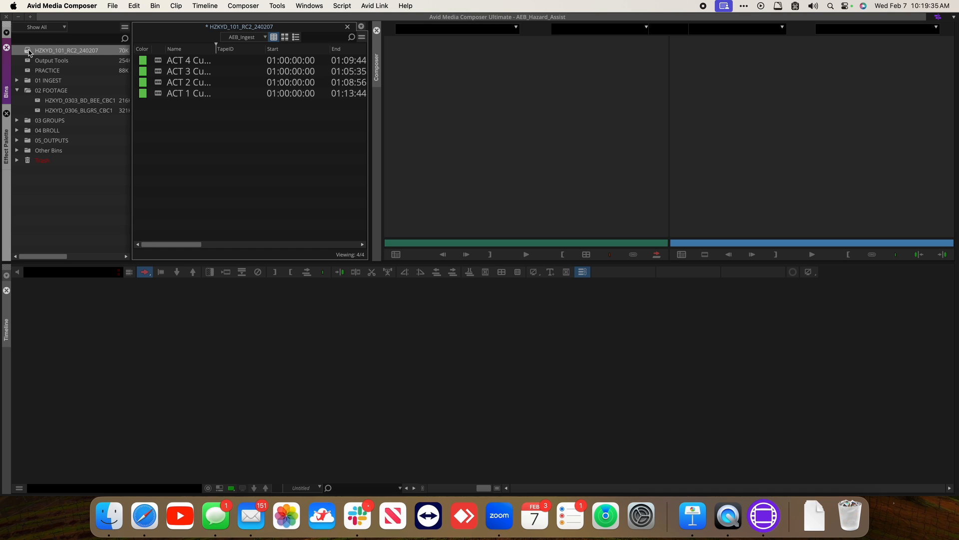
{"action": "left_click", "coordinate": [189, 135]}
{"action": "double_click", "coordinate": [28, 62]}
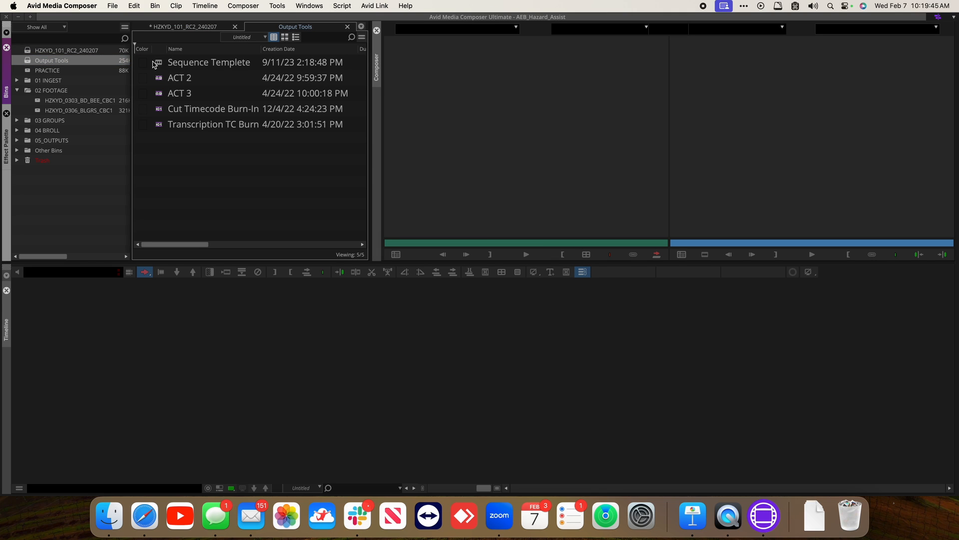
{"action": "left_click", "coordinate": [158, 64]}
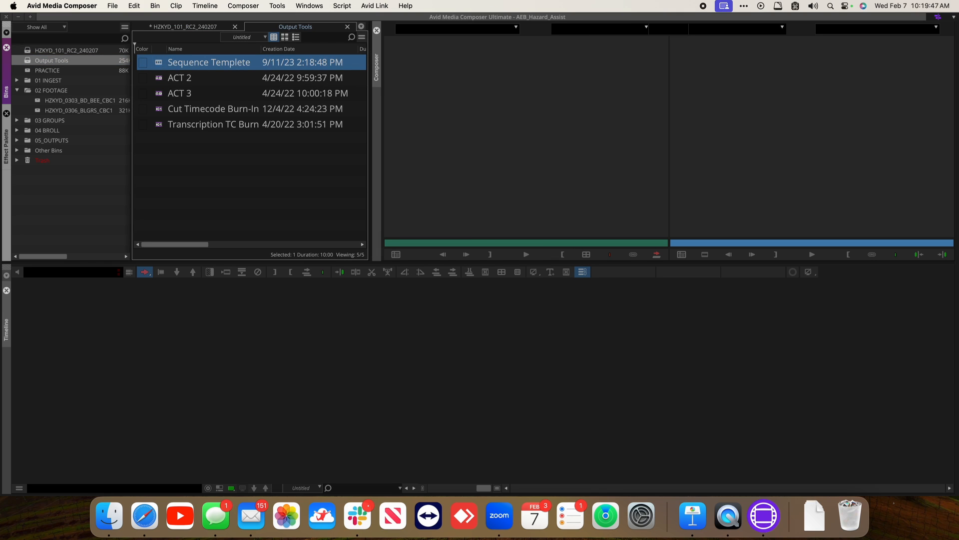
{"action": "left_click_drag", "start_coordinate": [158, 64], "coordinate": [160, 30]}
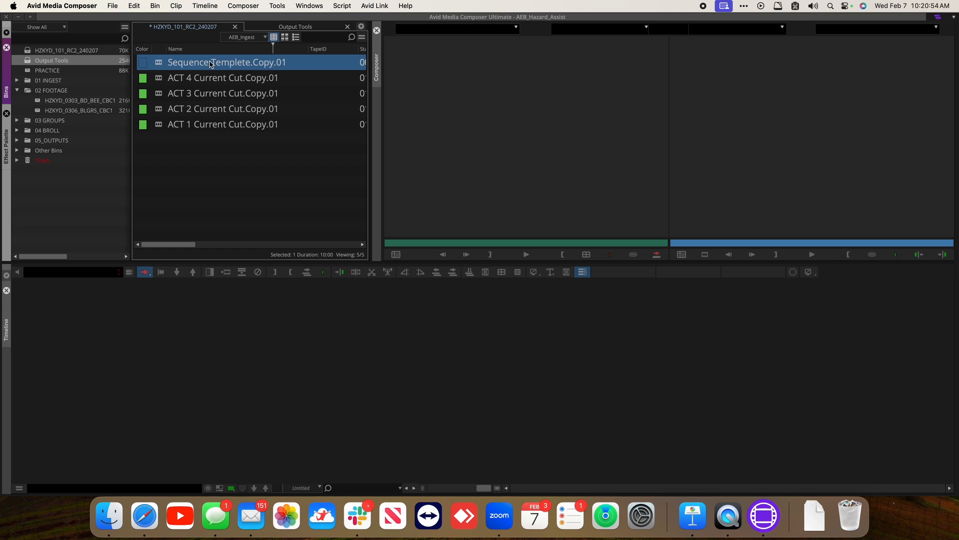
Rename the copied sequence template to HZKYD_101_RC2_240207 by pasting the bin's name
{"action": "left_click", "coordinate": [75, 50]}
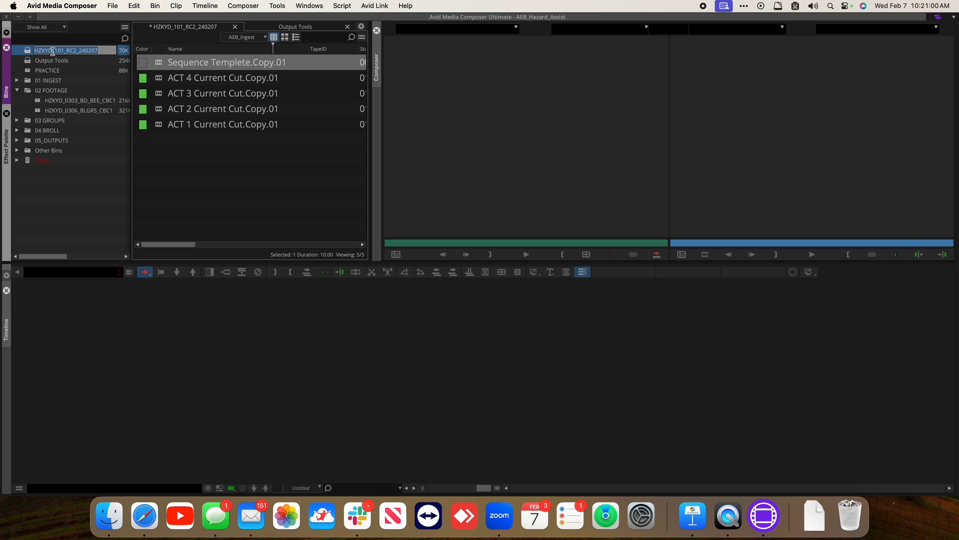
{"action": "left_click", "coordinate": [186, 64]}
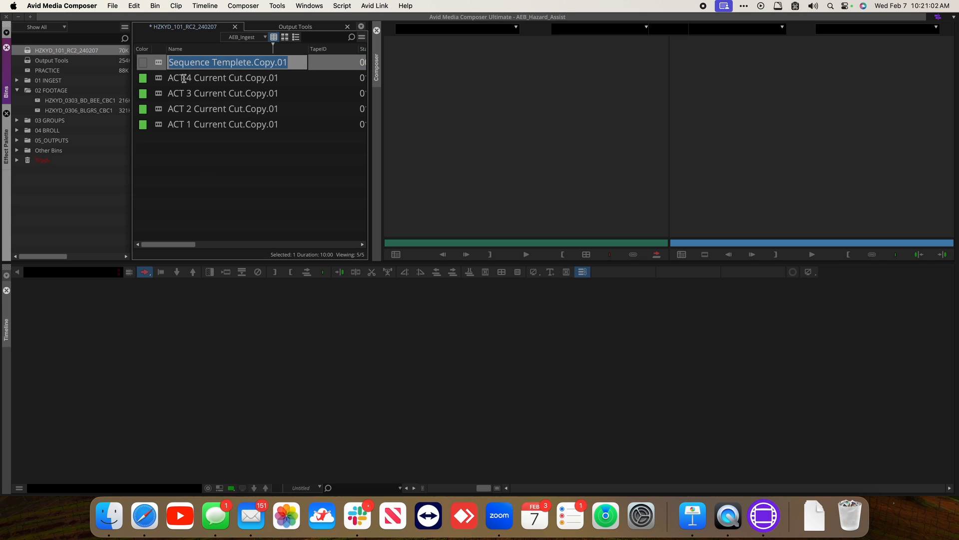
{"action": "key", "text": "super+v"}
{"action": "left_click", "coordinate": [202, 164]}
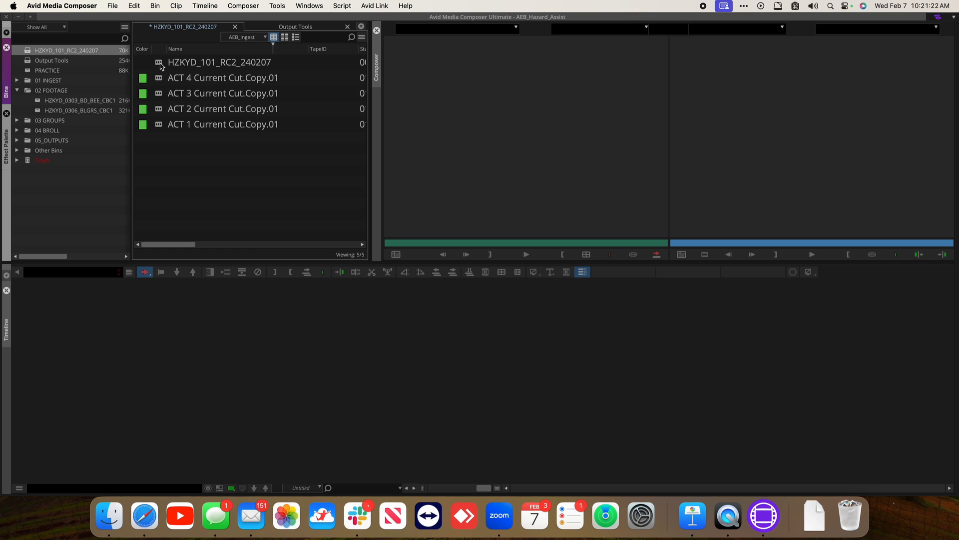
Load the HZKYD_101_RC2_240207 sequence into the timeline, select all its tracks and save
{"action": "double_click", "coordinate": [161, 66]}
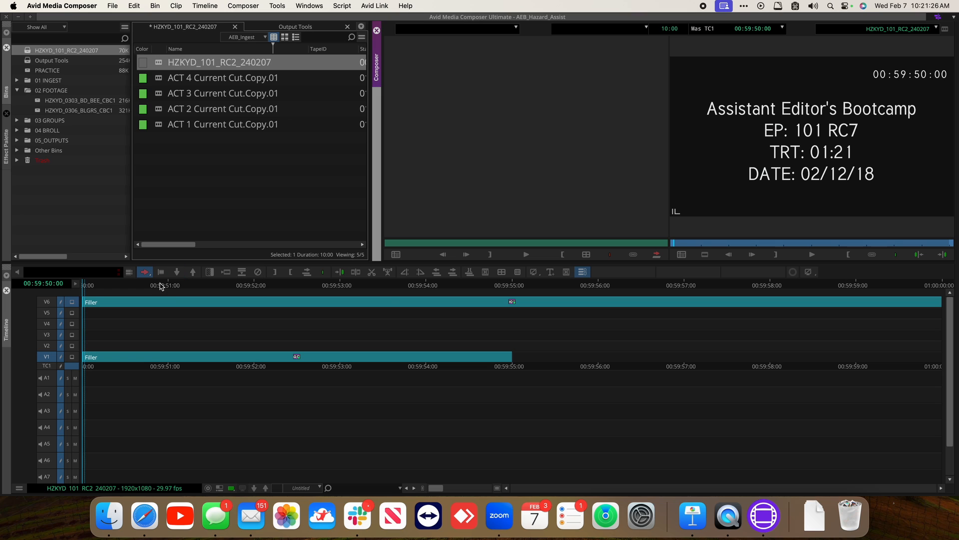
{"action": "left_click", "coordinate": [608, 305]}
{"action": "left_click_drag", "start_coordinate": [608, 305], "coordinate": [82, 302]}
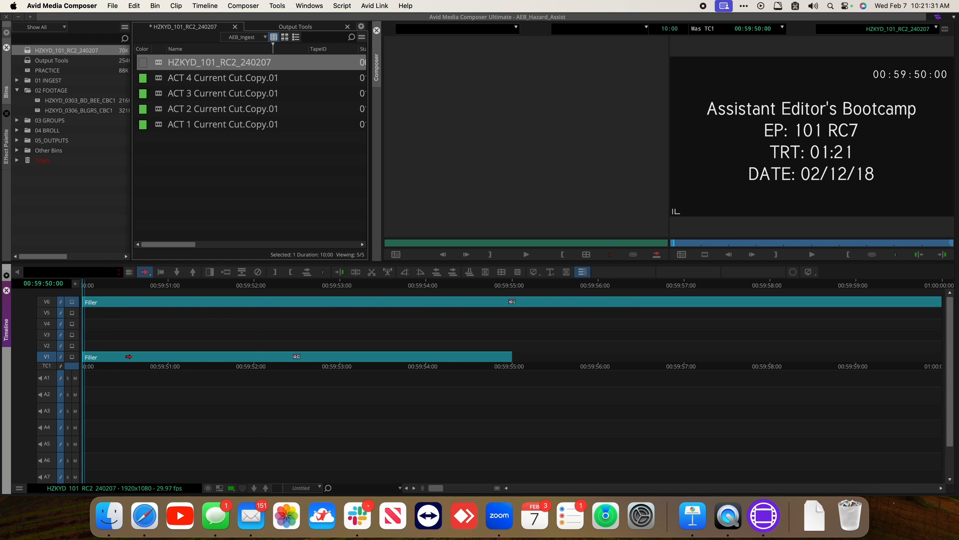
{"action": "key", "text": "super+a"}
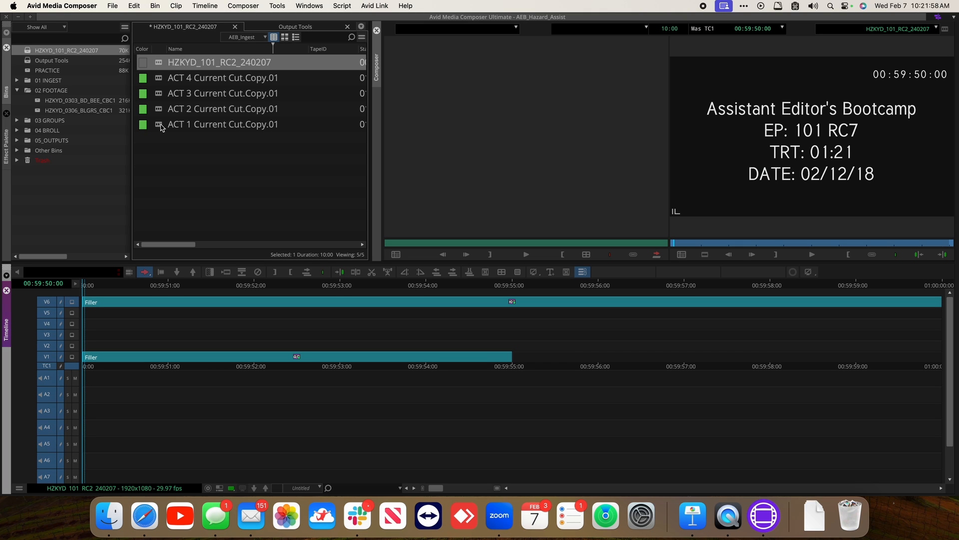
{"action": "key", "text": "super+s"}
Load ACT 1 Current Cut.Copy.01 into the timeline, then switch back to the HZKYD_101_RC2_240207 sequence
{"action": "left_click", "coordinate": [161, 126]}
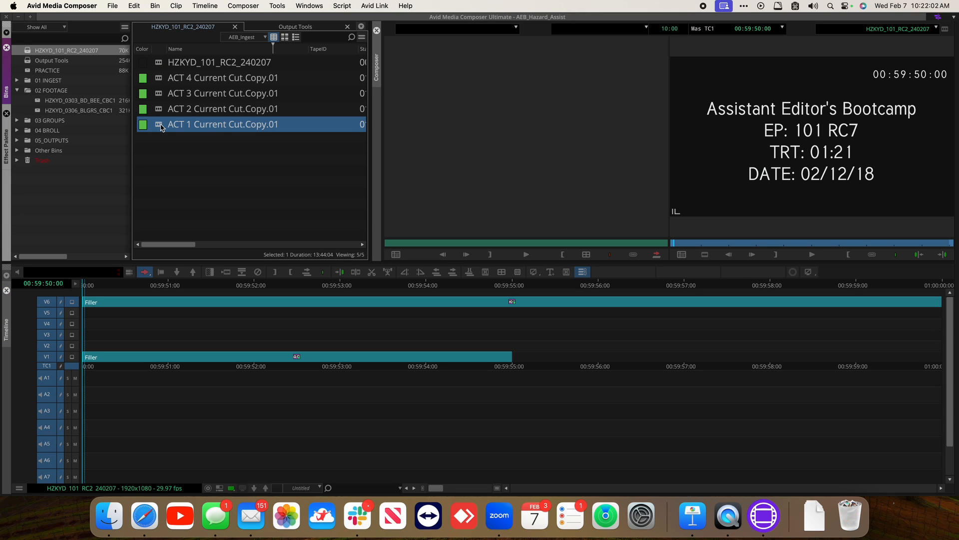
{"action": "double_click", "coordinate": [161, 126]}
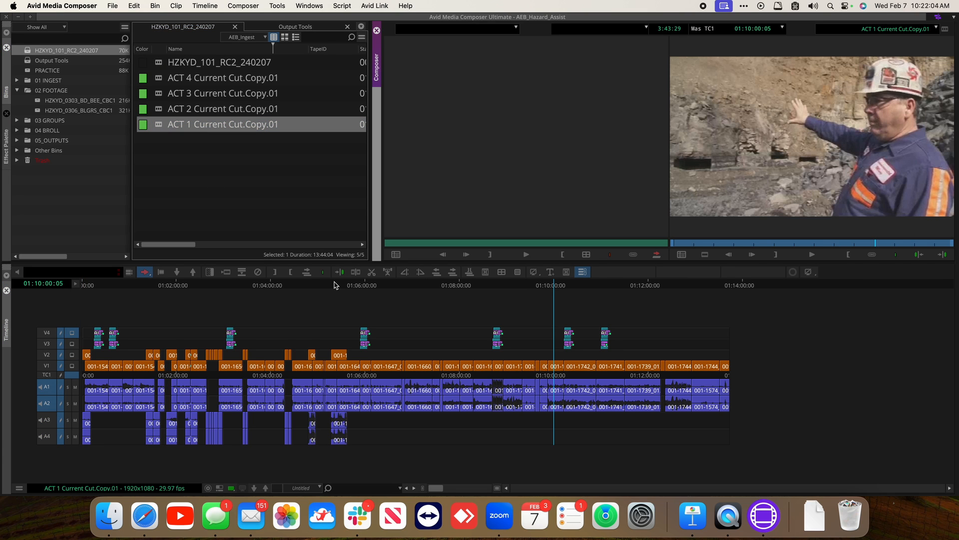
{"action": "double_click", "coordinate": [160, 65]}
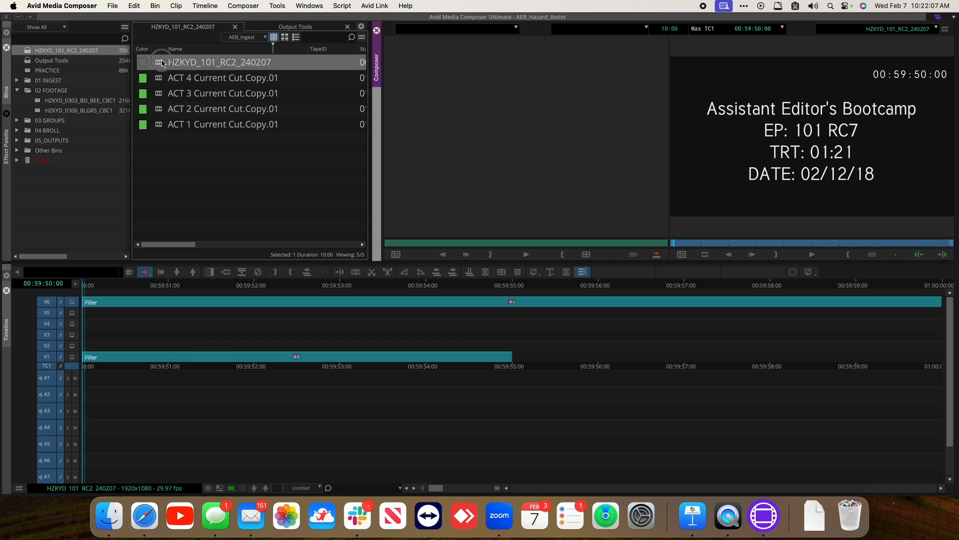
Load ACT 1 Current Cut.Copy.01 into the source monitor and splice it at the end of the sequence
{"action": "left_click", "coordinate": [161, 126]}
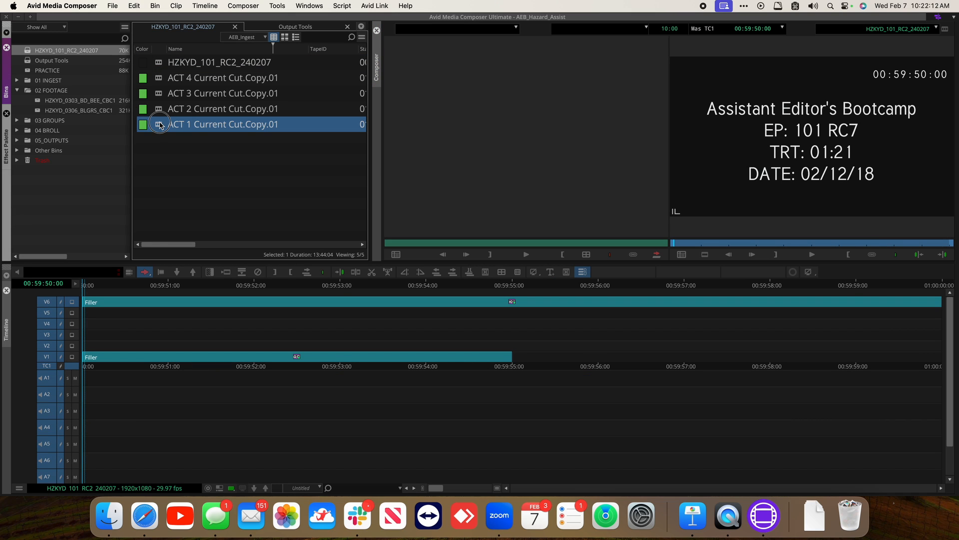
{"action": "left_click_drag", "start_coordinate": [160, 125], "coordinate": [466, 119]}
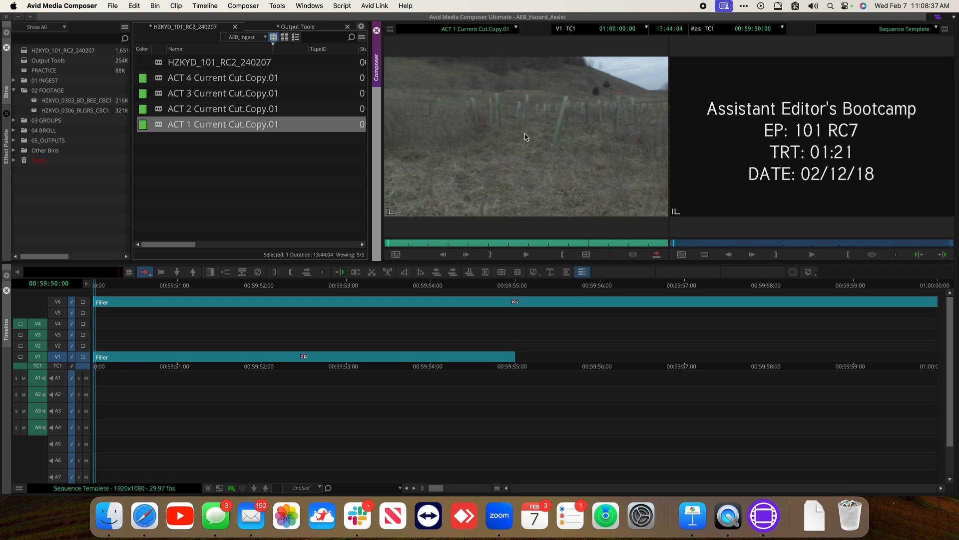
{"action": "left_click", "coordinate": [812, 158]}
{"action": "key", "text": "End"}
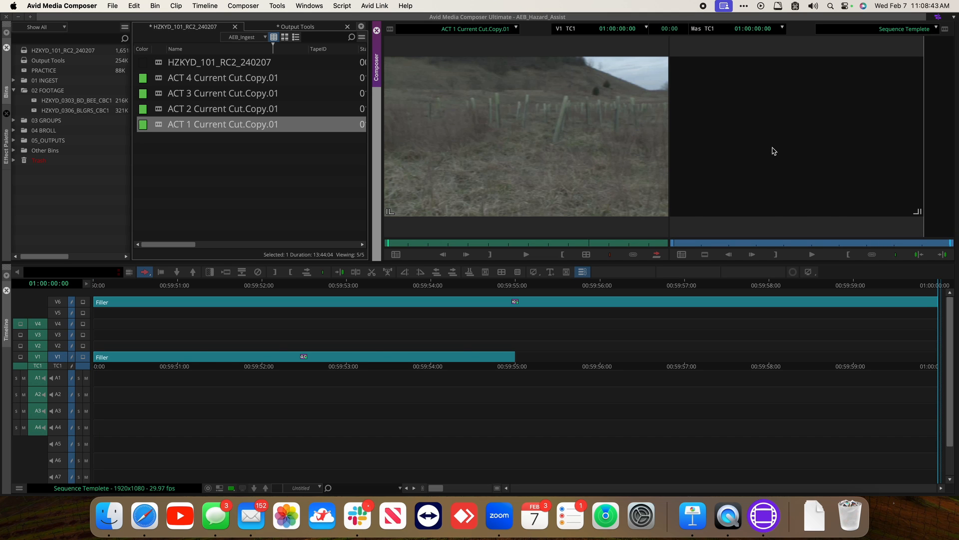
{"action": "key", "text": "v"}
Toggle the timeline between showing the source sequence and the record sequence
{"action": "left_click", "coordinate": [219, 488]}
{"action": "left_click", "coordinate": [219, 488]}
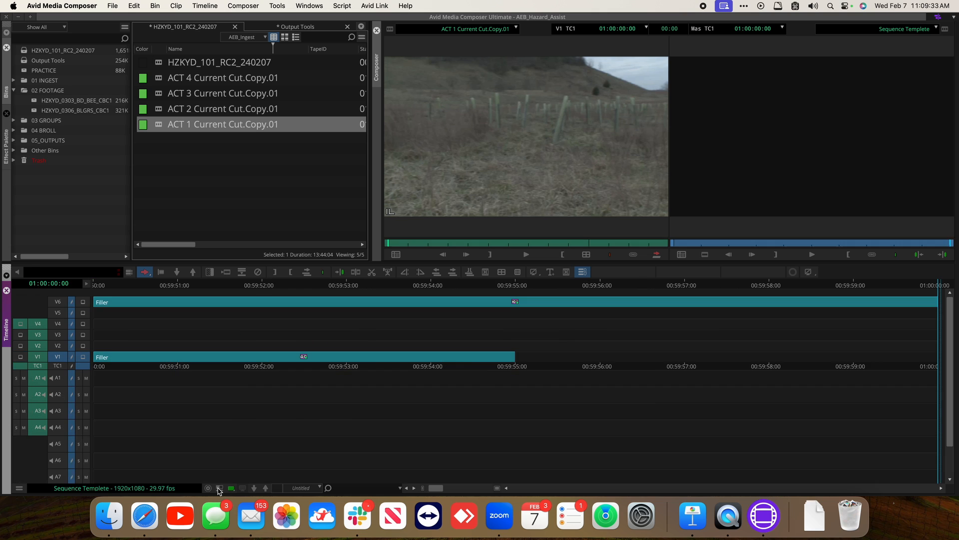
{"action": "left_click", "coordinate": [218, 488]}
{"action": "left_click", "coordinate": [218, 488]}
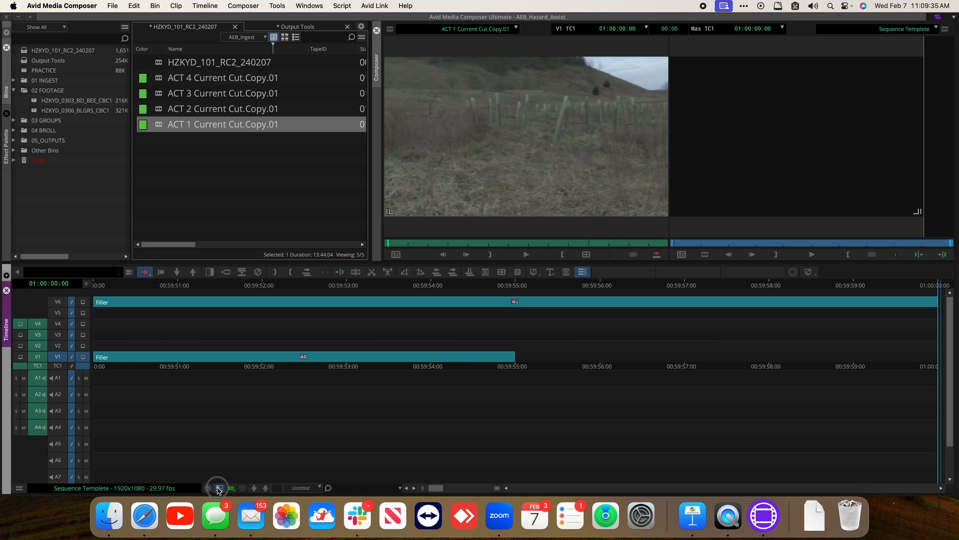
{"action": "left_click", "coordinate": [219, 488]}
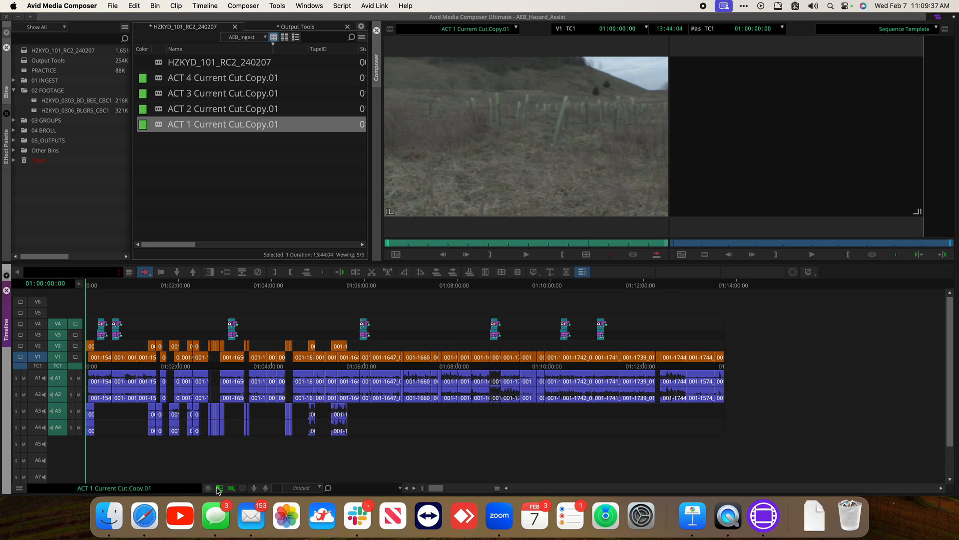
{"action": "left_click", "coordinate": [219, 488]}
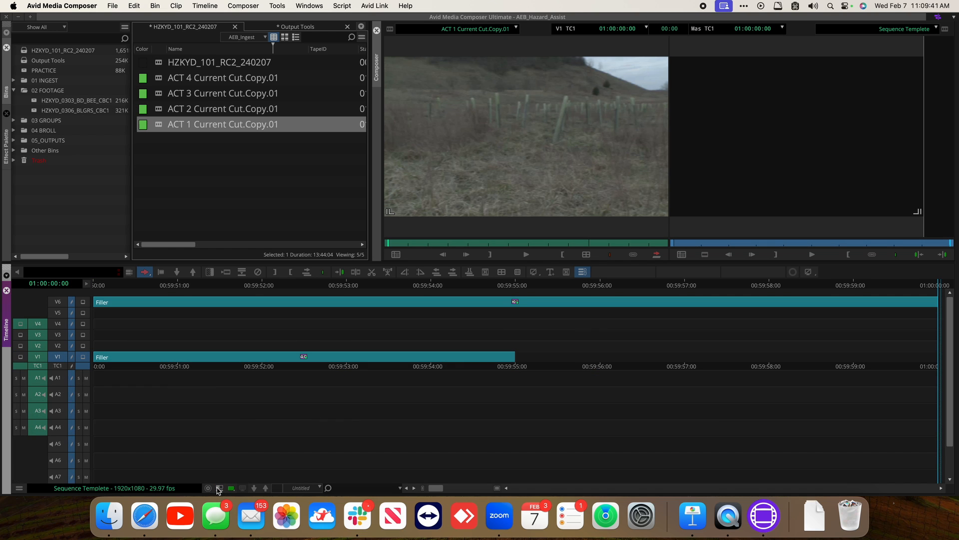
Try splicing ACT 1 Current Cut.Copy.01 at the end of the sequence and undo the splice
{"action": "key", "text": "Home"}
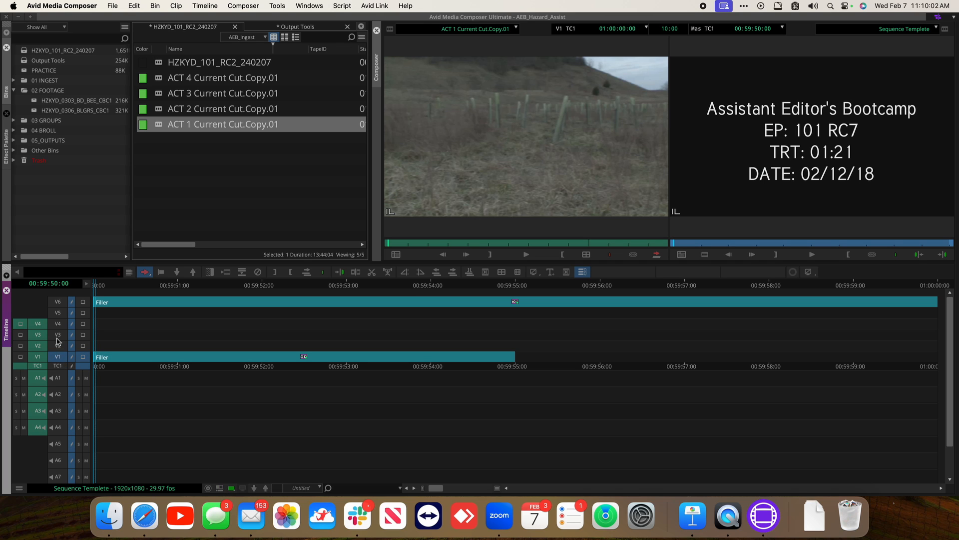
{"action": "key", "text": "super+a"}
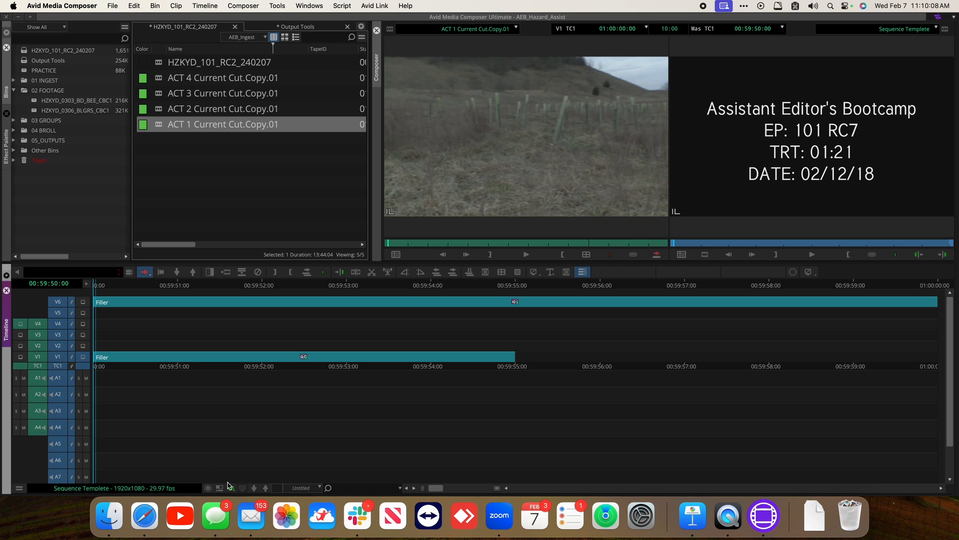
{"action": "left_click", "coordinate": [539, 126]}
{"action": "key", "text": "super+shift+a"}
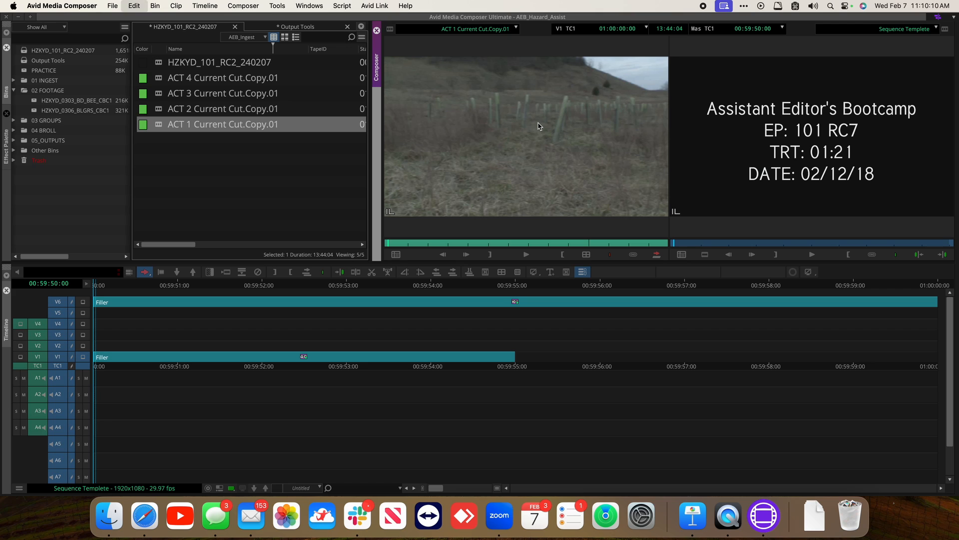
{"action": "left_click", "coordinate": [282, 286]}
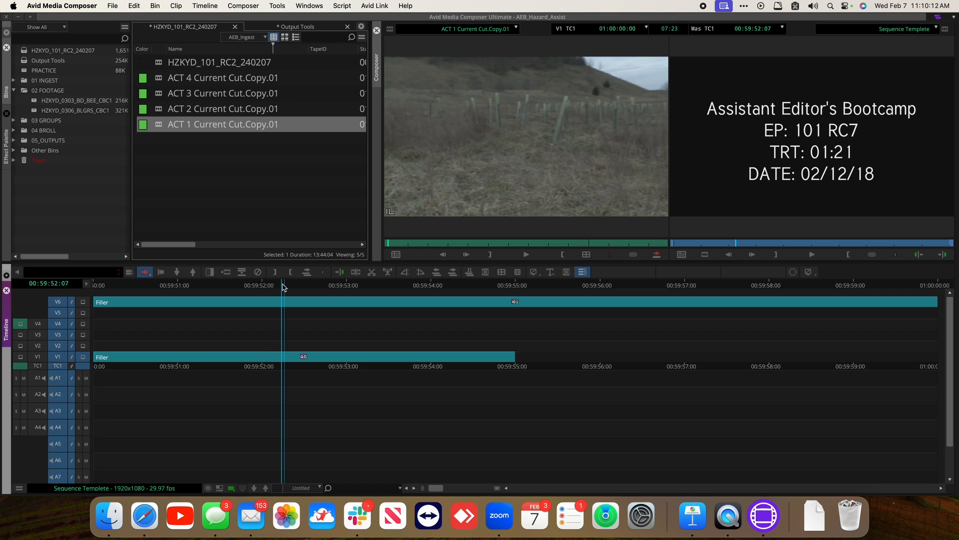
{"action": "key", "text": "End"}
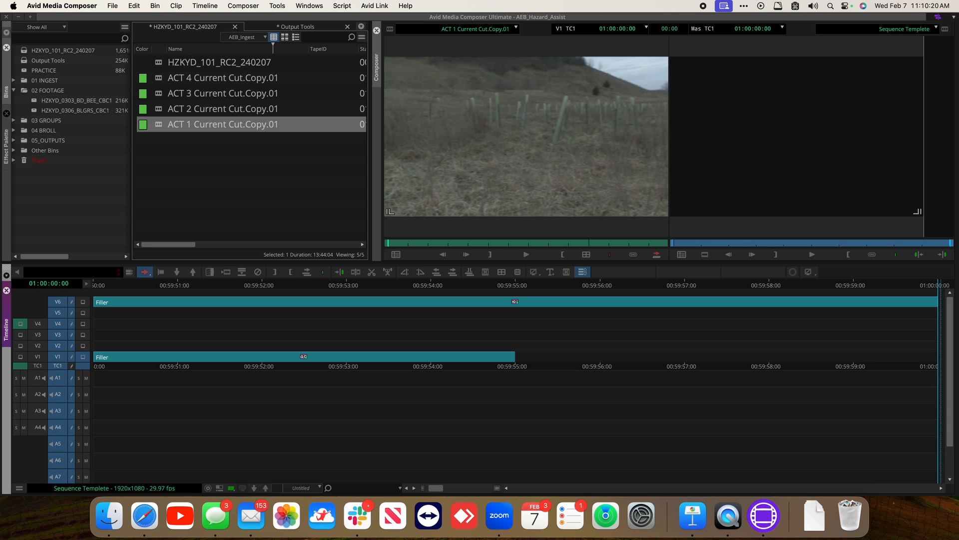
{"action": "left_click", "coordinate": [34, 356]}
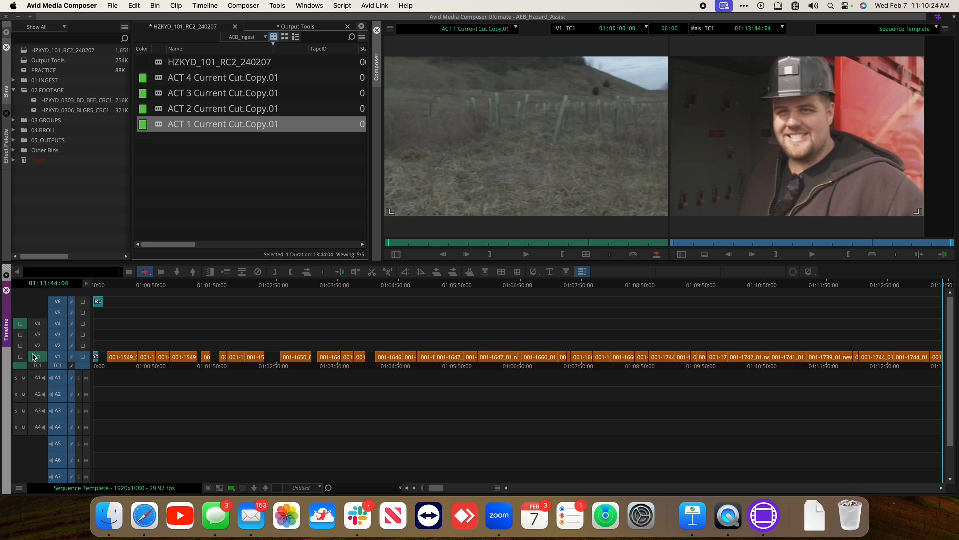
{"action": "key", "text": "super+z"}
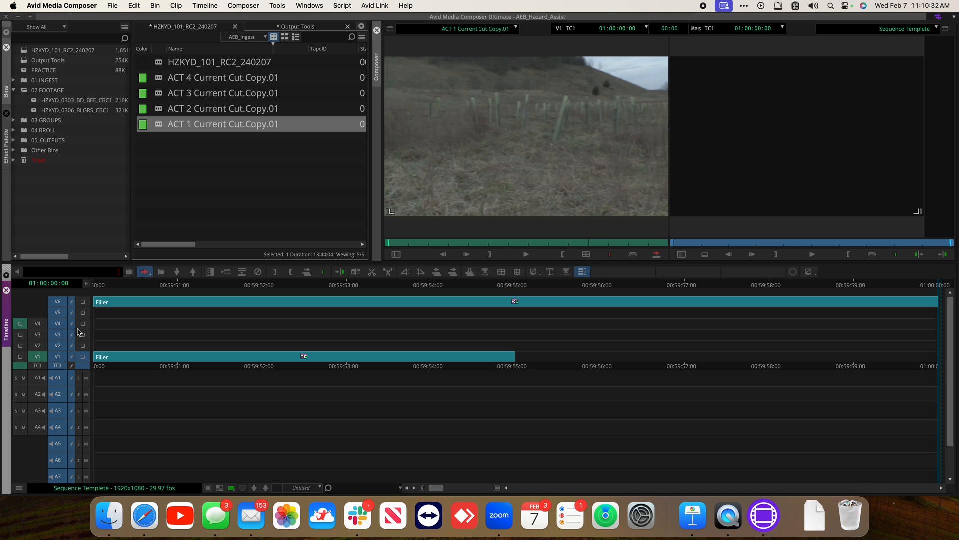
Patch source track V1 to record track V4 and splice ACT 1 Current Cut.Copy.01 into the sequence
{"action": "left_click", "coordinate": [558, 144]}
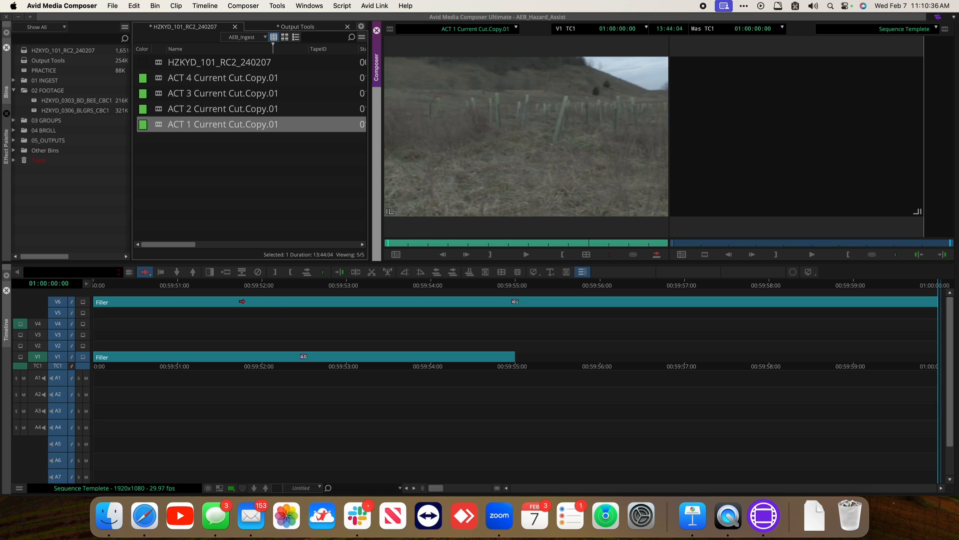
{"action": "left_click_drag", "start_coordinate": [44, 296], "coordinate": [45, 428]}
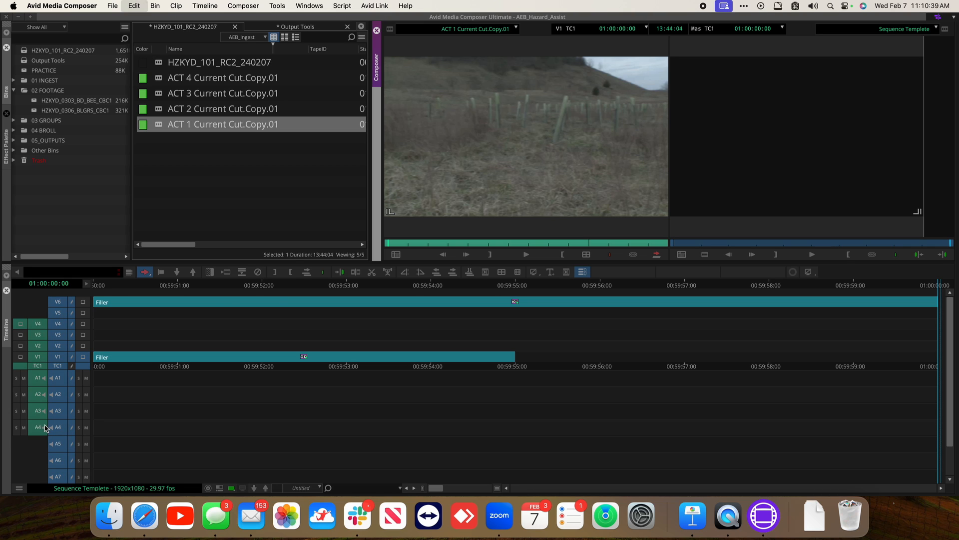
{"action": "left_click", "coordinate": [746, 204]}
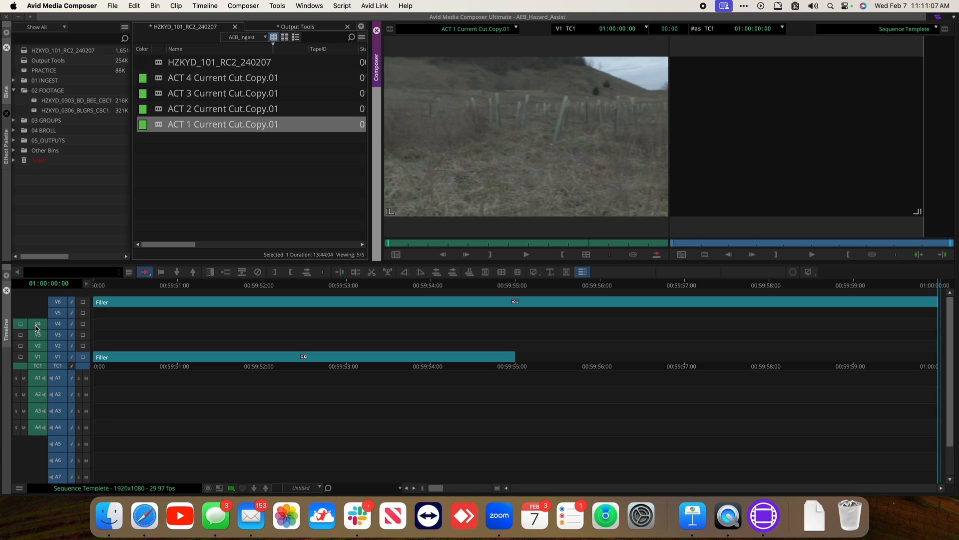
{"action": "left_click_drag", "start_coordinate": [35, 325], "coordinate": [59, 354]}
{"action": "left_click", "coordinate": [58, 325]}
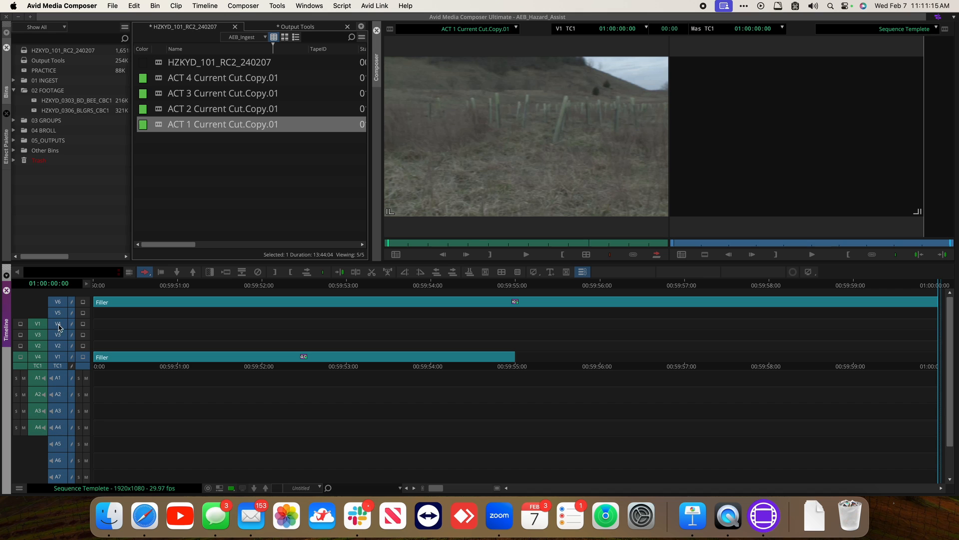
{"action": "key", "text": "b"}
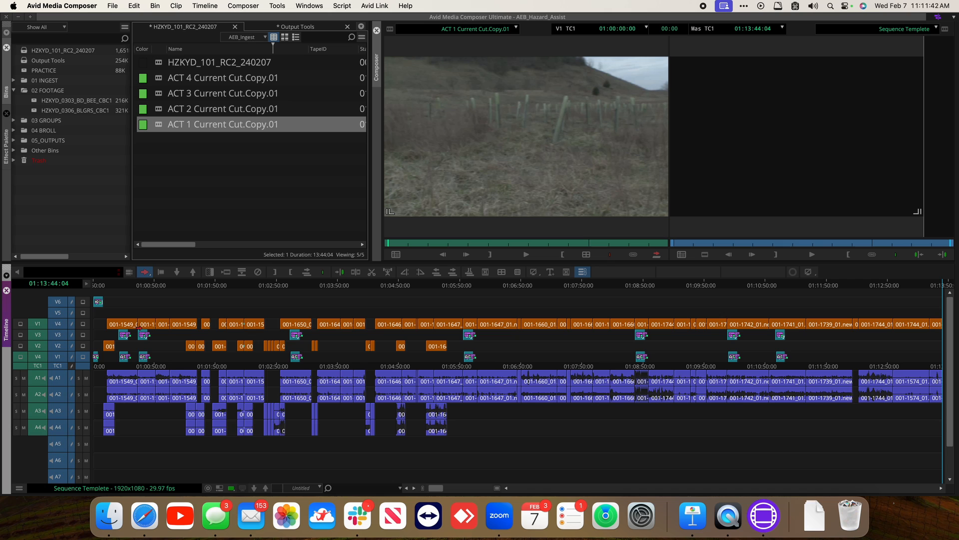
Scrub through the spliced cut in the timeline and undo the splice
{"action": "left_click", "coordinate": [122, 287]}
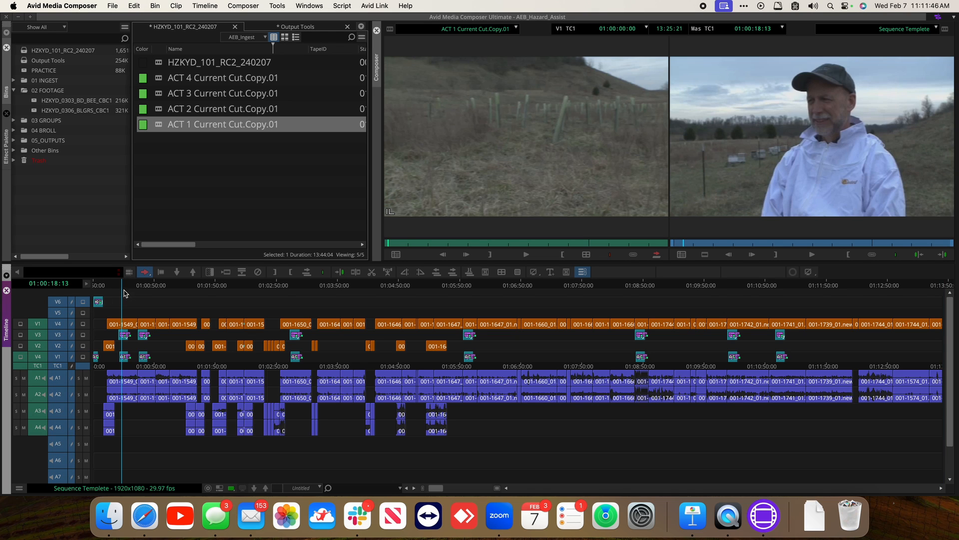
{"action": "left_click_drag", "start_coordinate": [122, 286], "coordinate": [192, 295]}
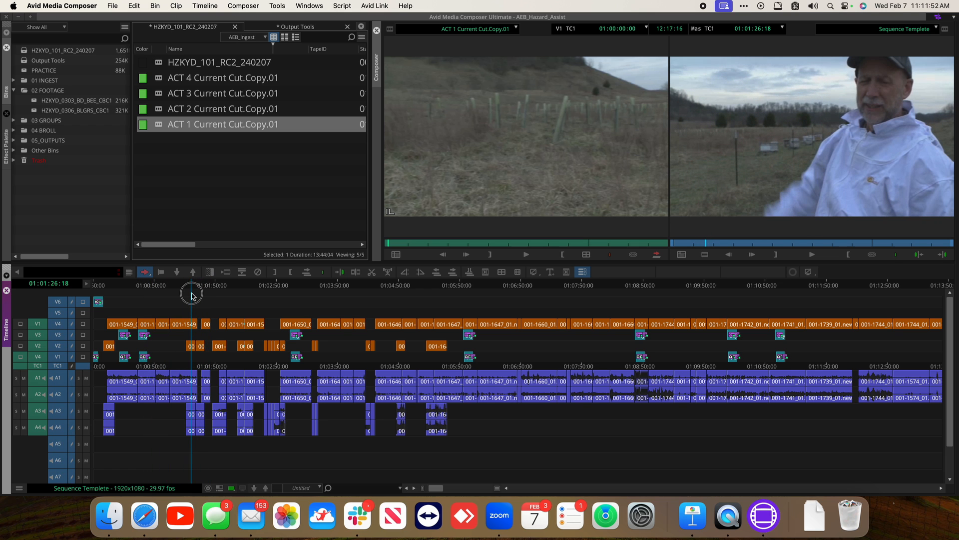
{"action": "mouse_move", "coordinate": [192, 296]}
{"action": "left_mouse_down"}
{"action": "mouse_move", "coordinate": [183, 294]}
{"action": "mouse_move", "coordinate": [203, 291]}
{"action": "left_mouse_up"}
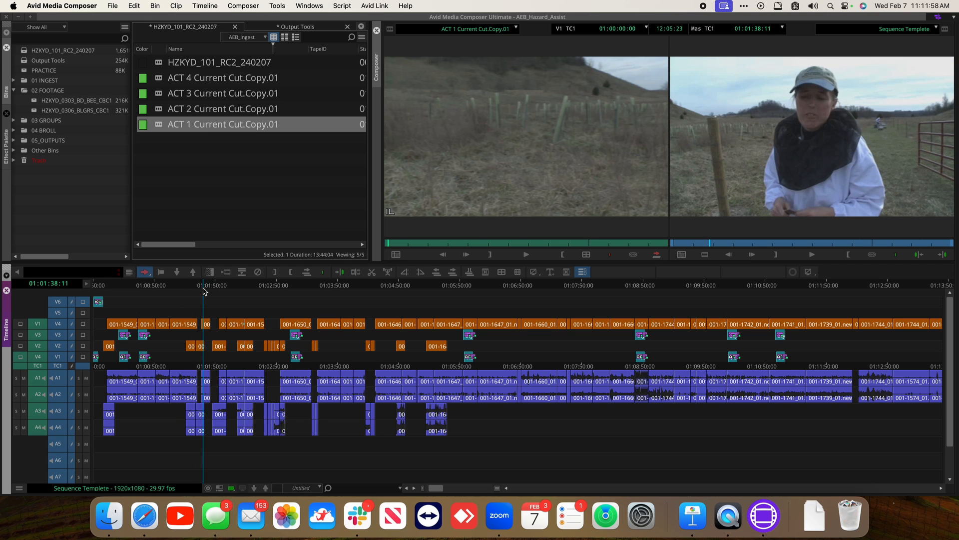
{"action": "key", "text": "super+z"}
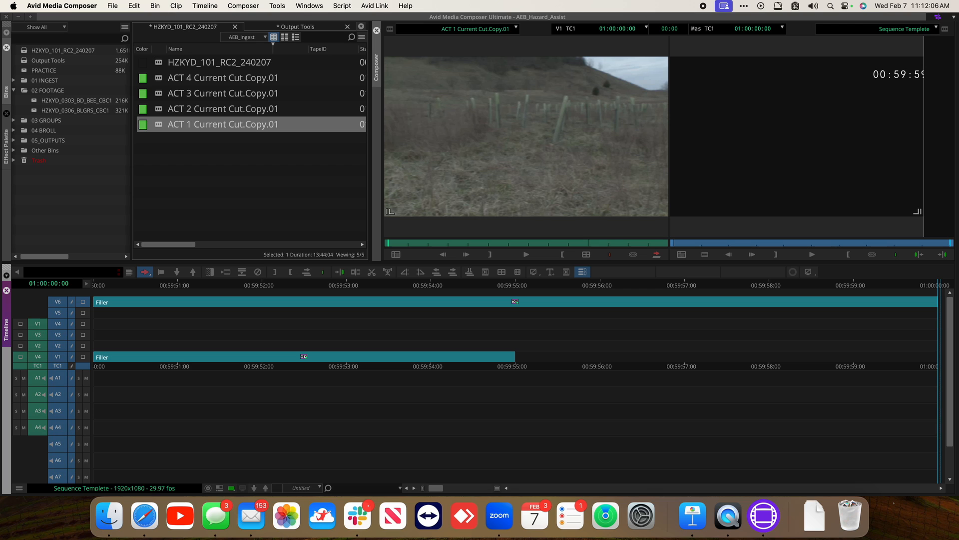
Restore the default track patching so source V1 goes to record V1
{"action": "left_click", "coordinate": [39, 323]}
{"action": "left_click_drag", "start_coordinate": [39, 324], "coordinate": [61, 356]}
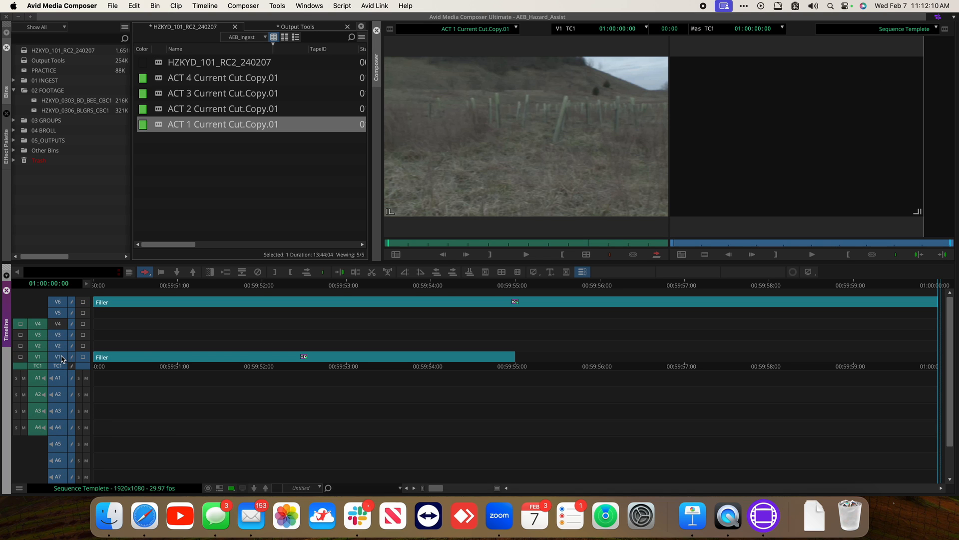
{"action": "left_click", "coordinate": [53, 327]}
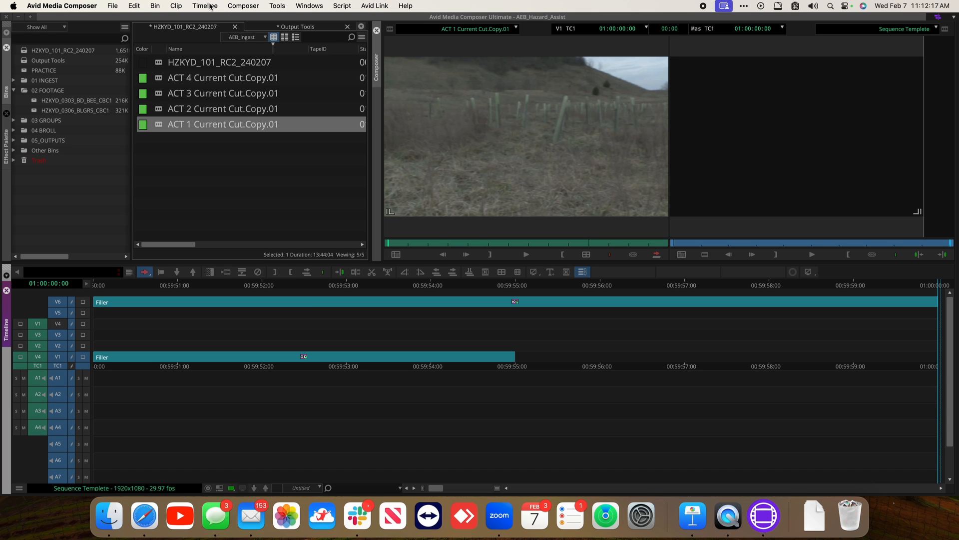
{"action": "left_click", "coordinate": [210, 6]}
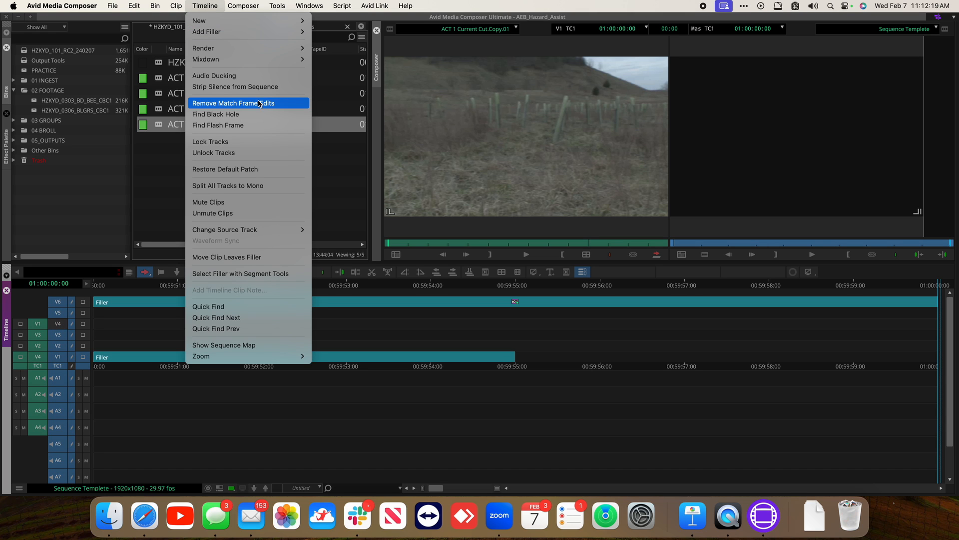
{"action": "left_click", "coordinate": [252, 169]}
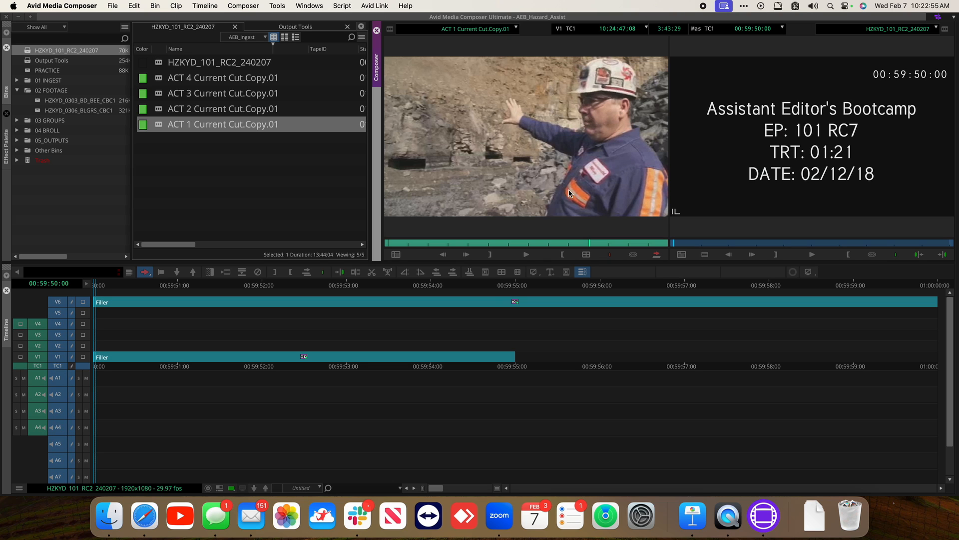
Set In points on ACT 1 Current Cut.Copy.01 in the source monitor, then clear the marks
{"action": "key", "text": "Home"}
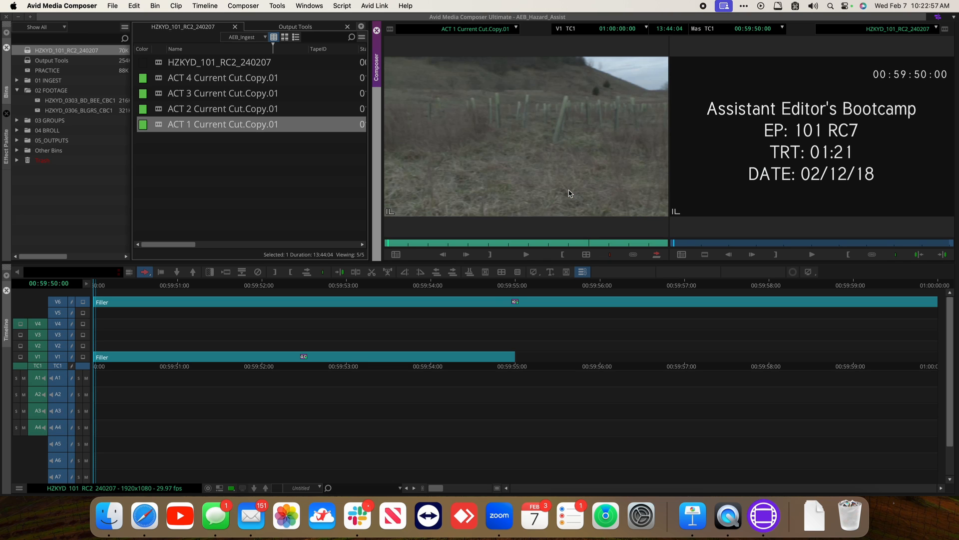
{"action": "key", "text": "i"}
{"action": "left_click", "coordinate": [554, 244]}
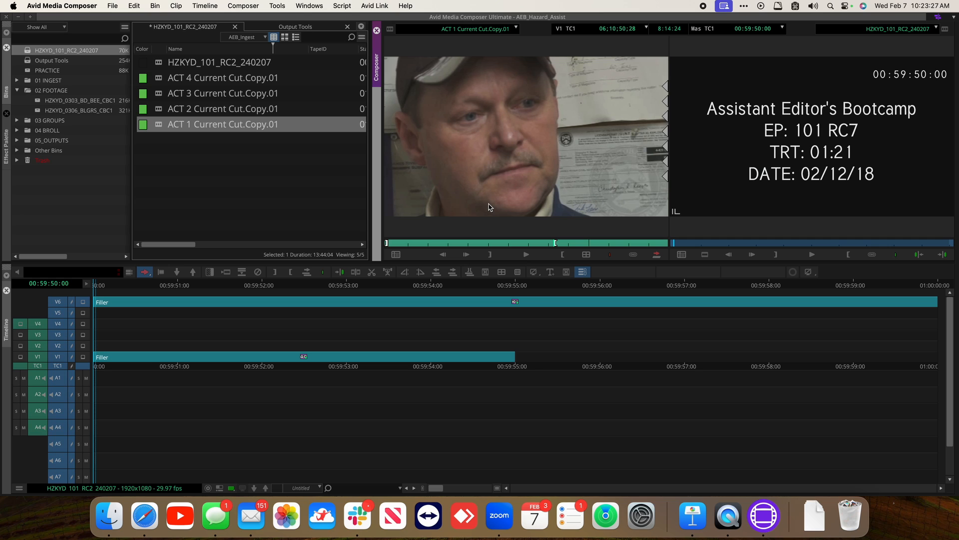
{"action": "key", "text": "Right"}
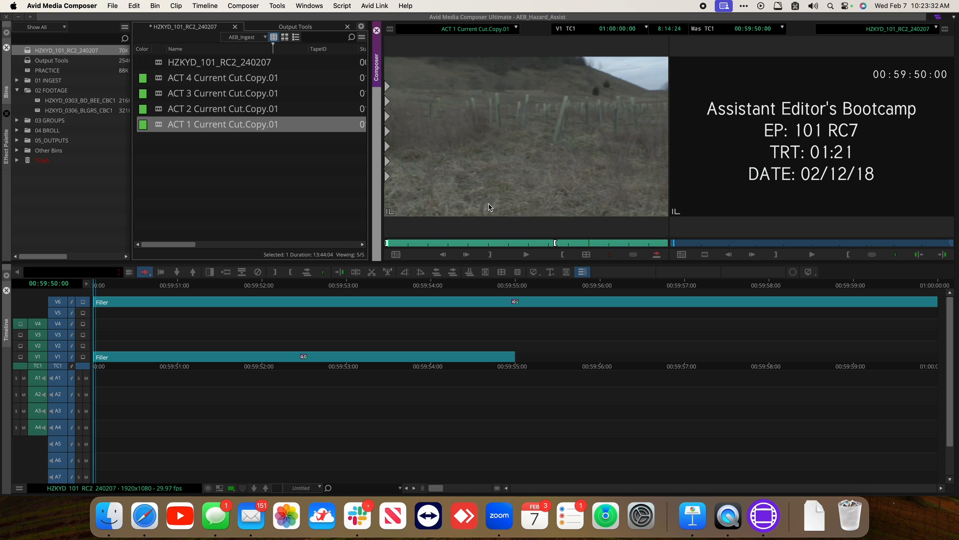
{"action": "key", "text": "Left"}
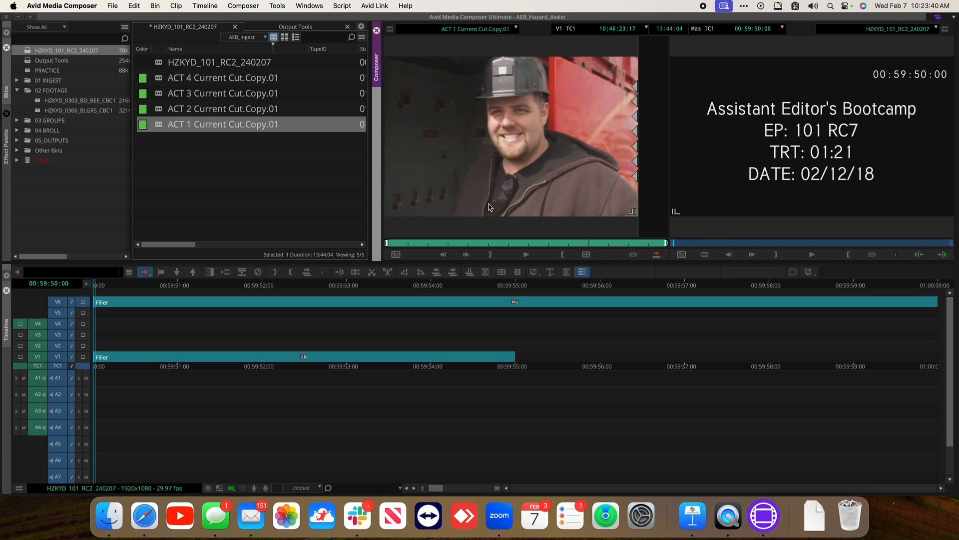
{"action": "key", "text": "i"}
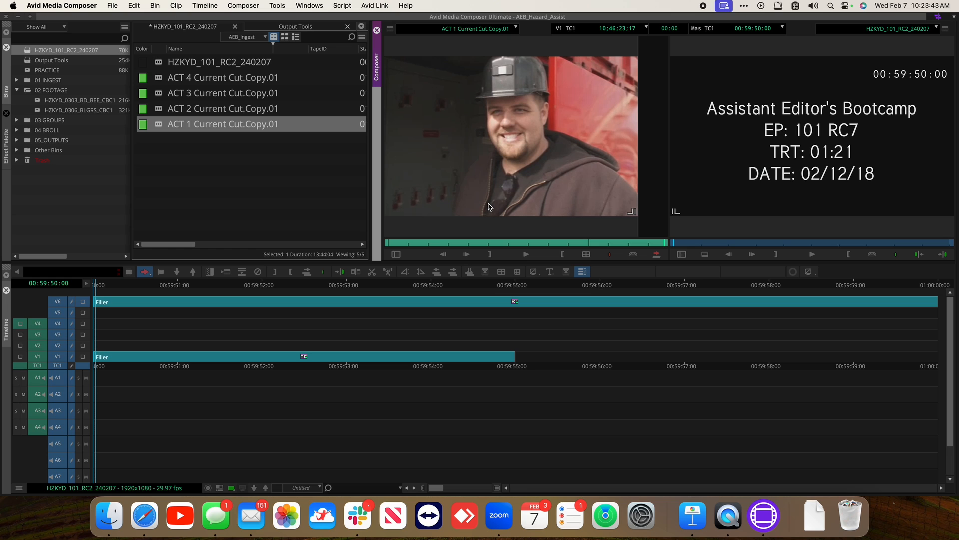
{"action": "key", "text": "Home"}
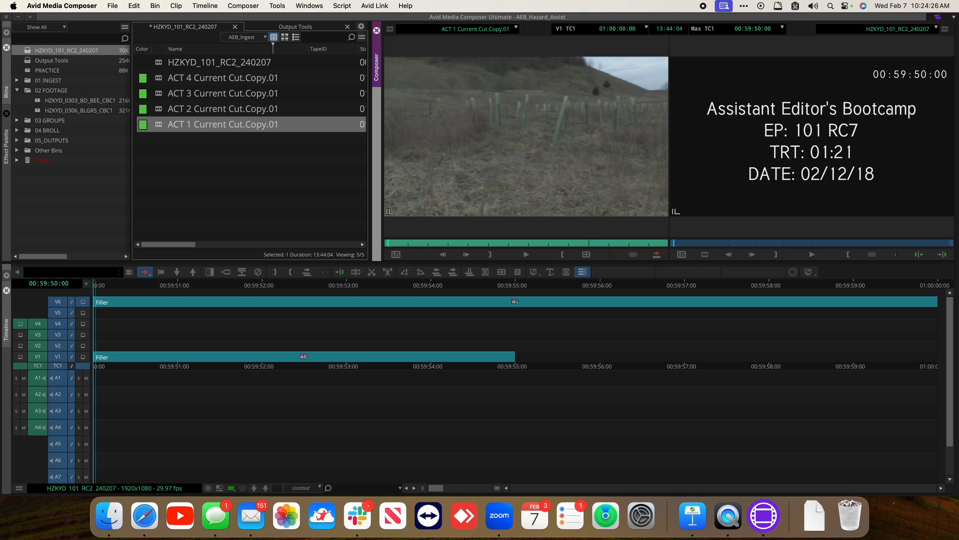
{"action": "key", "text": "End"}
{"action": "key", "text": "Home"}
{"action": "key", "text": "alt+t"}
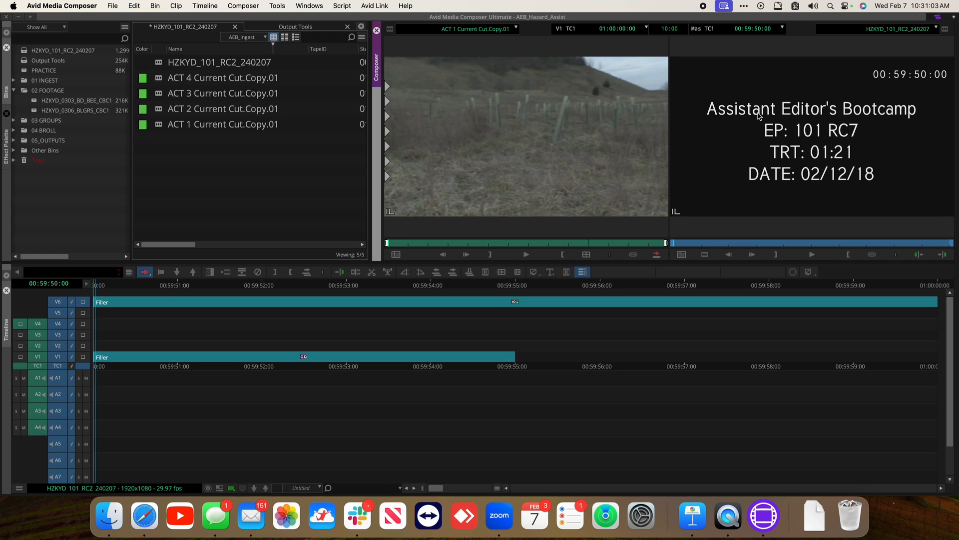
Splice ACT 1 Current Cut.Copy.01 at the end of the HZKYD_101_RC2_240207 sequence
{"action": "left_click", "coordinate": [515, 150]}
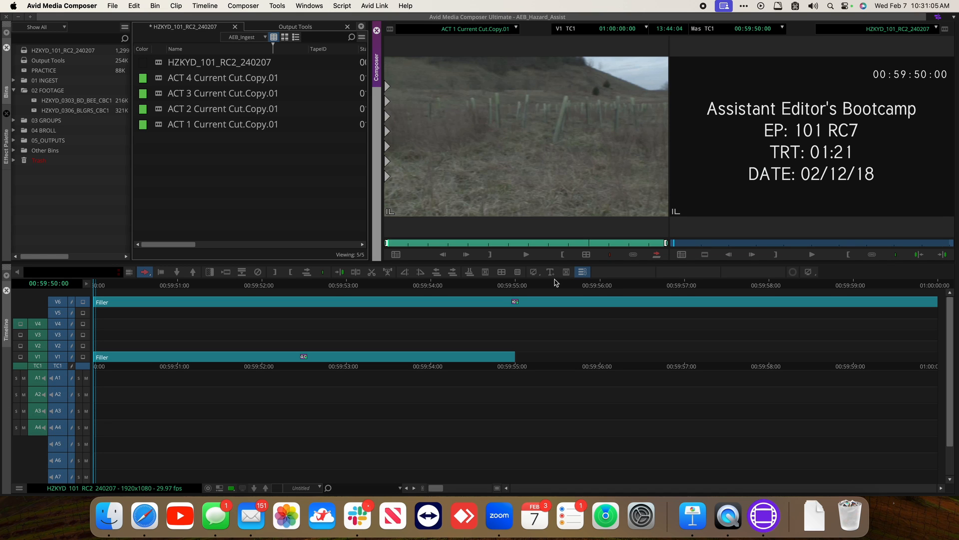
{"action": "left_click", "coordinate": [757, 150]}
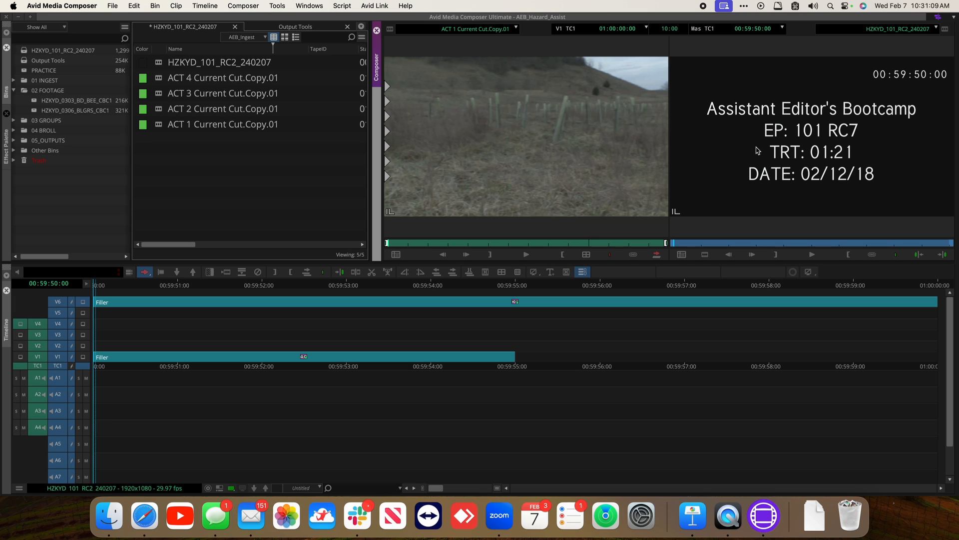
{"action": "left_click", "coordinate": [101, 285]}
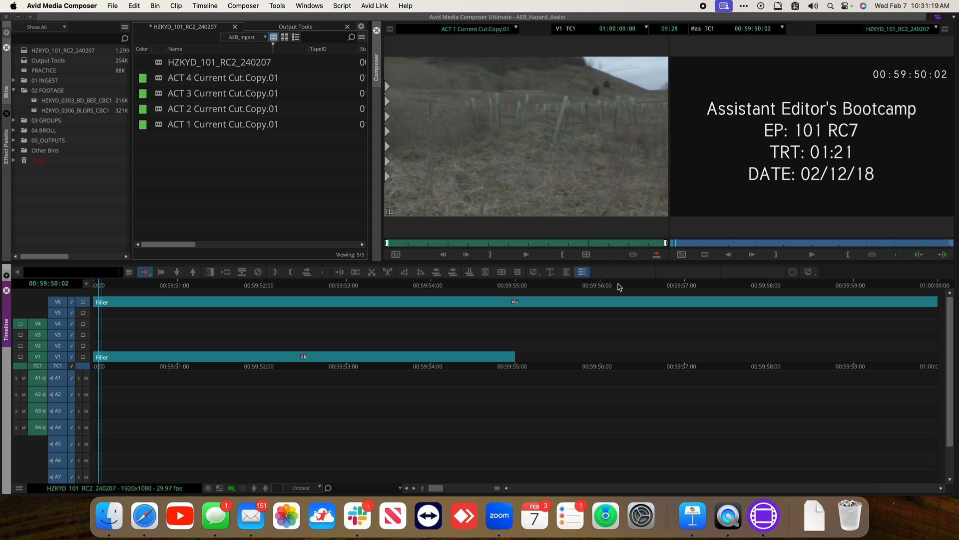
{"action": "left_click_drag", "start_coordinate": [620, 287], "coordinate": [294, 300]}
{"action": "key", "text": "End"}
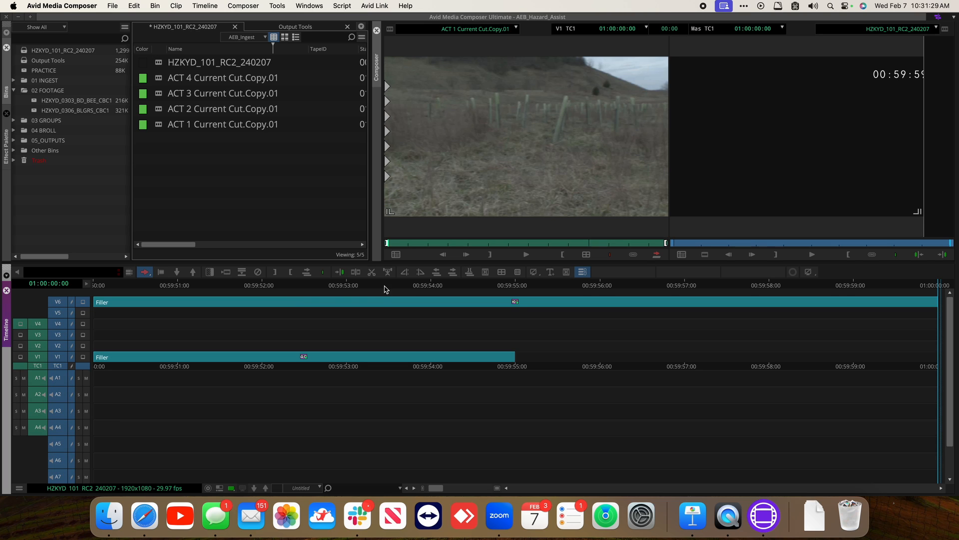
{"action": "left_click", "coordinate": [917, 149]}
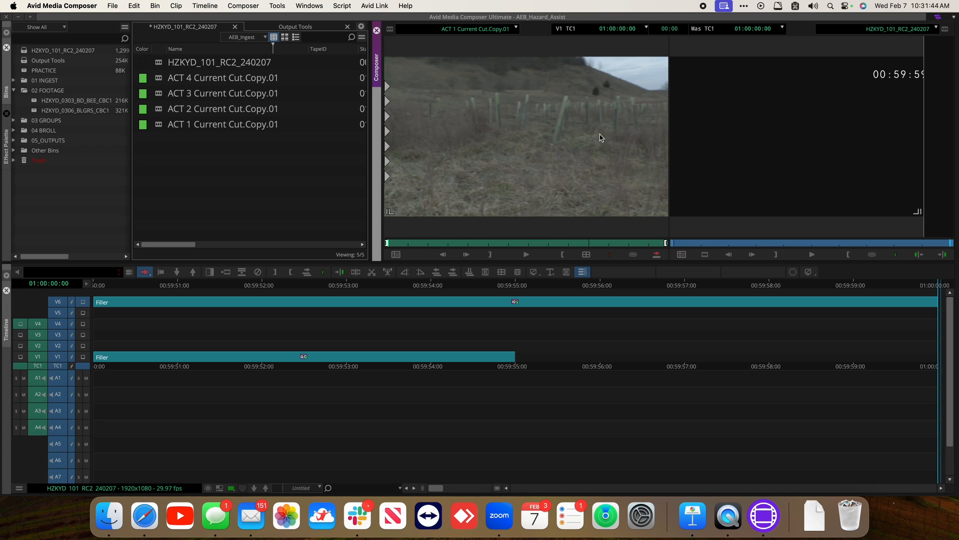
{"action": "left_click", "coordinate": [573, 131]}
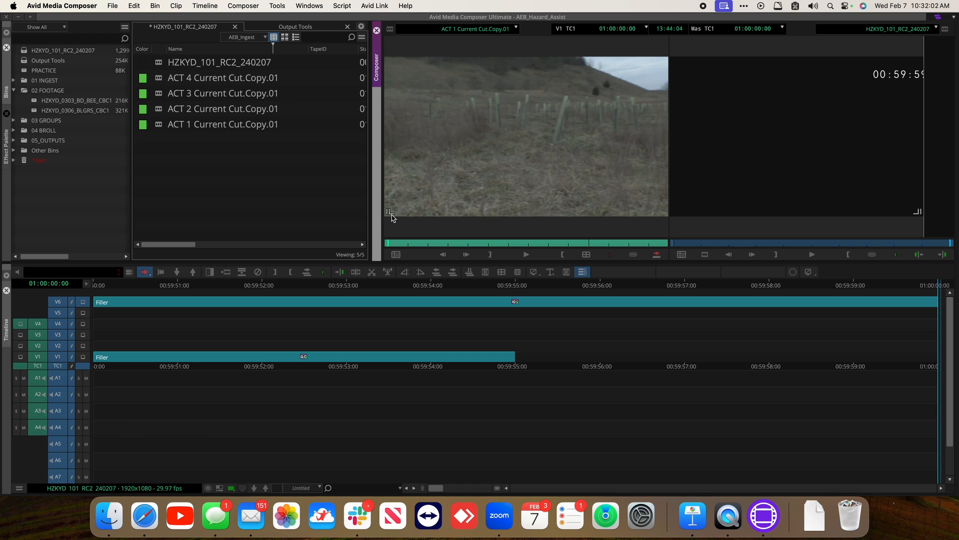
{"action": "key", "text": "Right"}
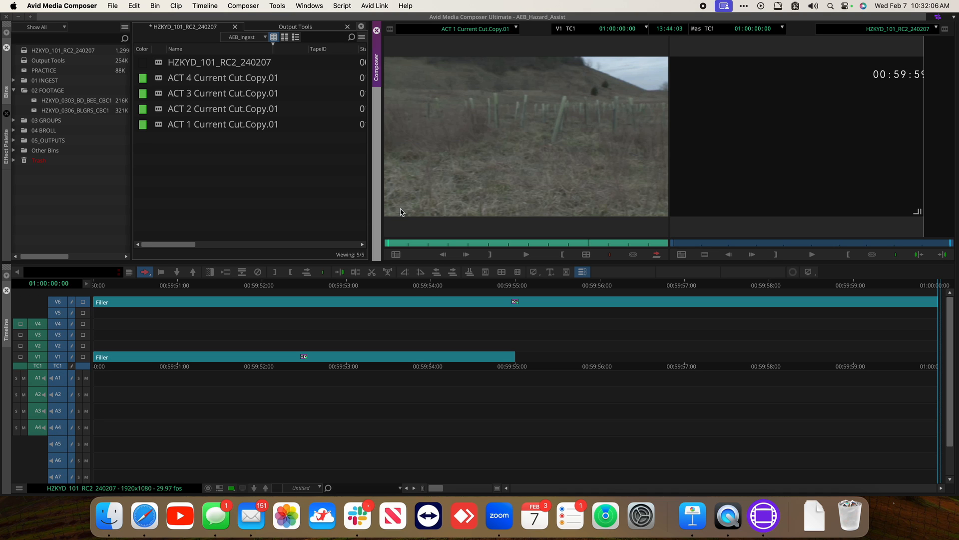
{"action": "key", "text": "Left"}
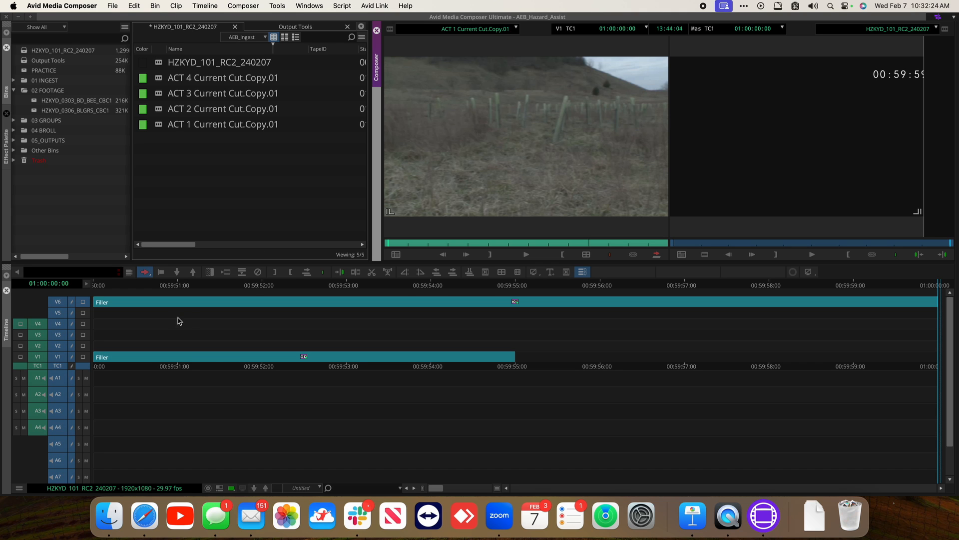
{"action": "key", "text": "b"}
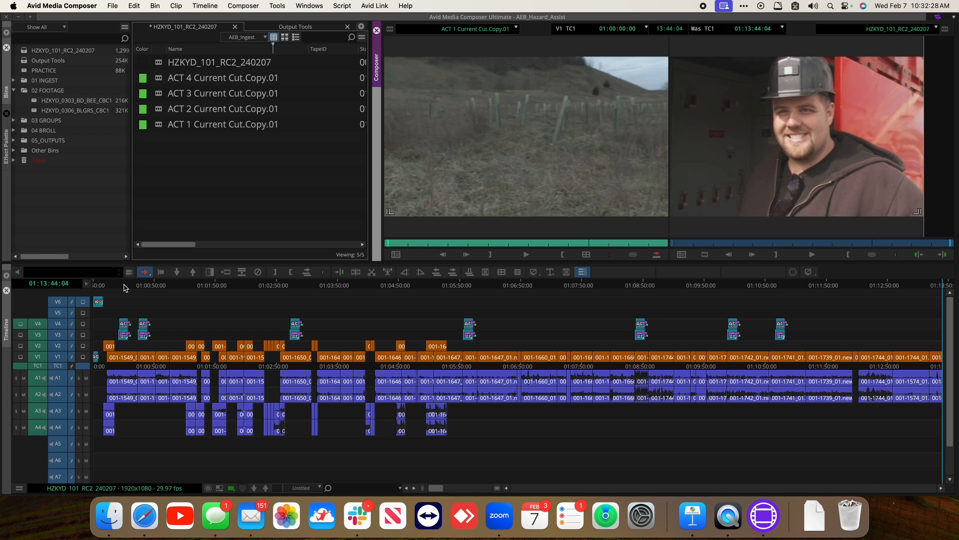
Examine the end of the HZKYD_101_RC2_240207 sequence at several timeline zoom levels
{"action": "left_click_drag", "start_coordinate": [124, 288], "coordinate": [343, 286]}
{"action": "key", "text": "End"}
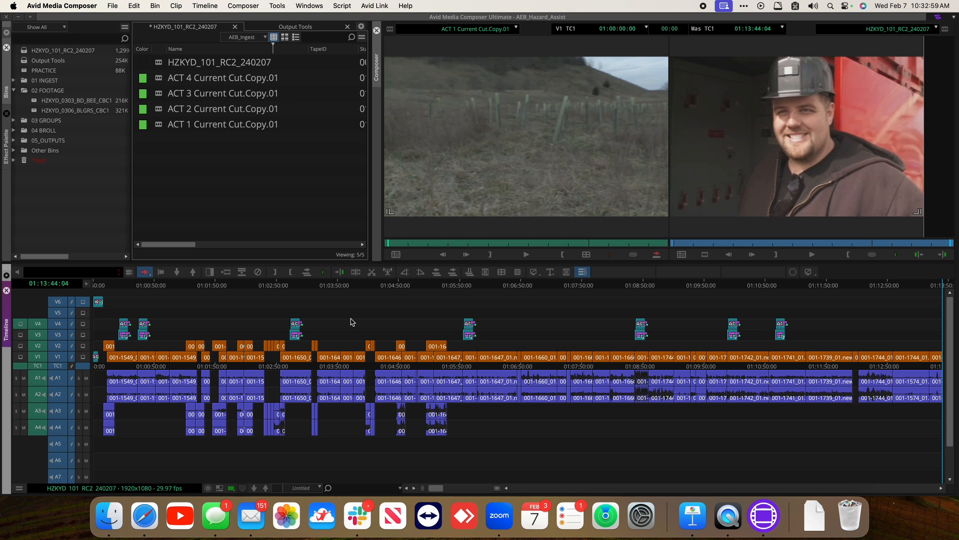
{"action": "left_click", "coordinate": [707, 286]}
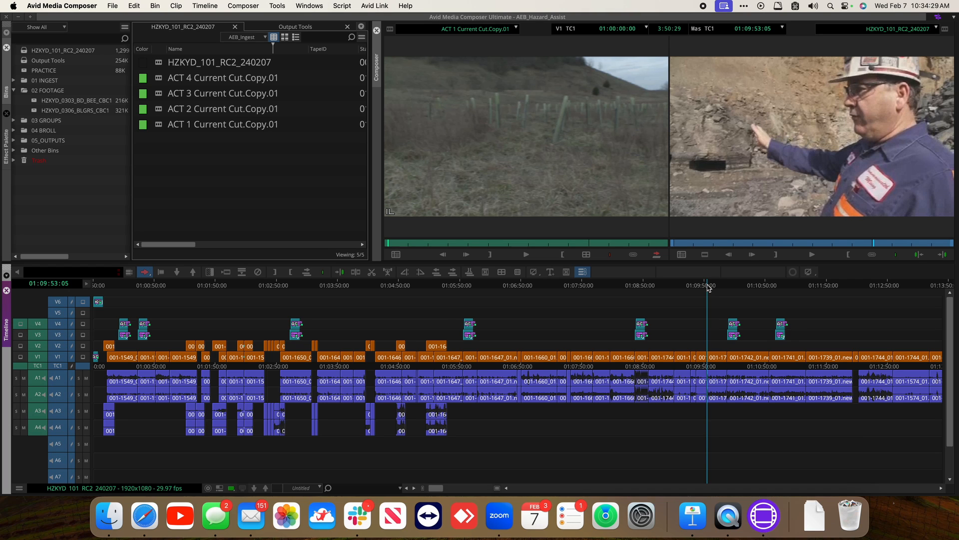
{"action": "key", "text": "End"}
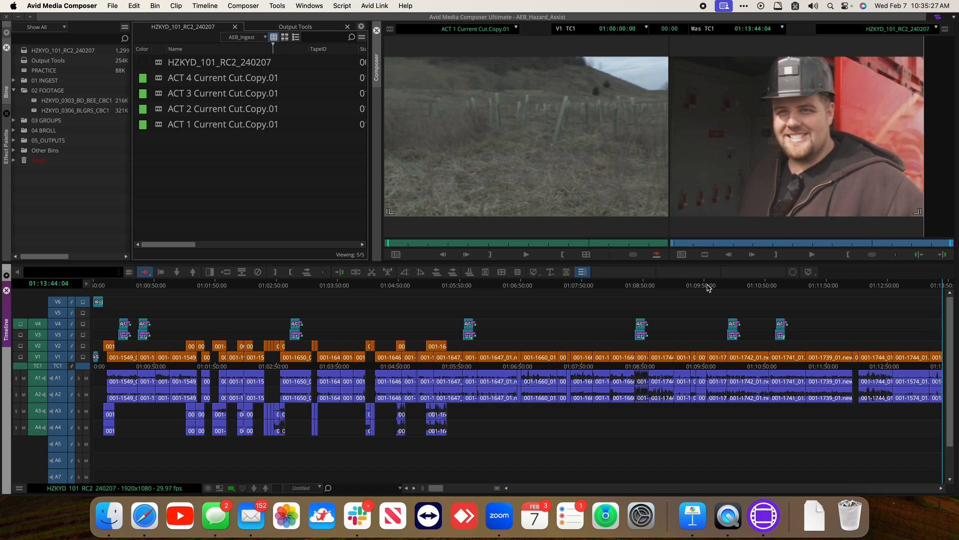
{"action": "key", "text": "super+bracketleft"}
{"action": "key", "text": "super+bracketleft"}
{"action": "key", "text": "super+bracketleft"}
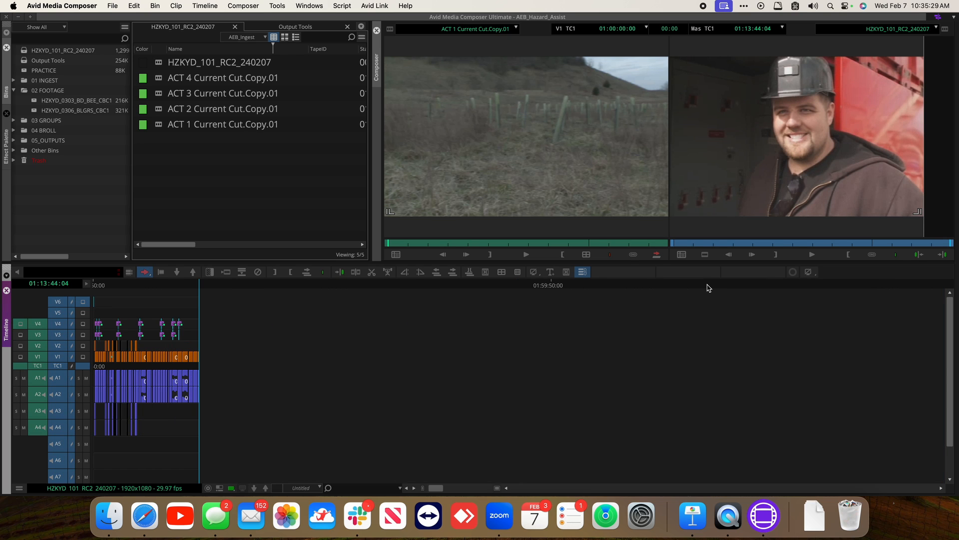
{"action": "key", "text": "super+bracketright"}
{"action": "key", "text": "super+bracketright"}
{"action": "key", "text": "super+bracketright"}
{"action": "key", "text": "super+bracketright"}
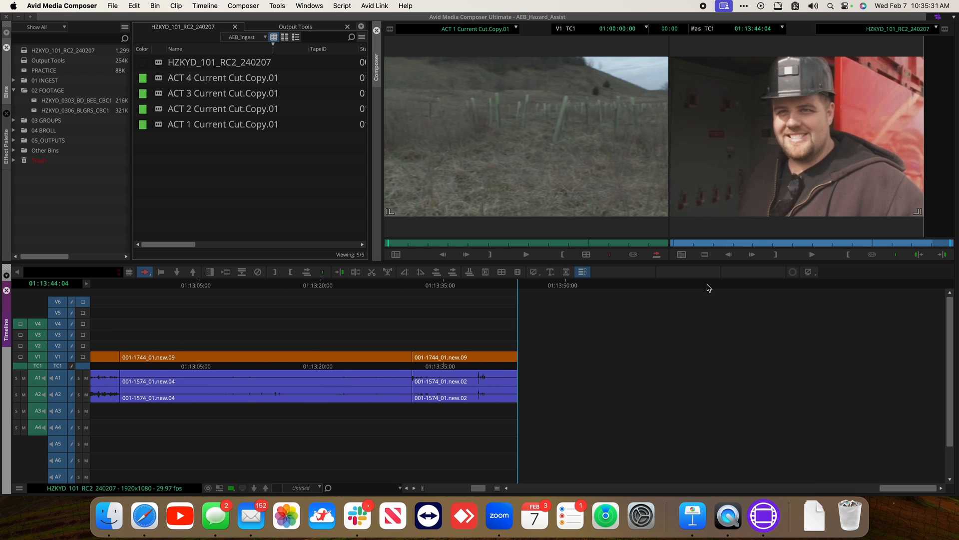
{"action": "key", "text": "super+bracketright"}
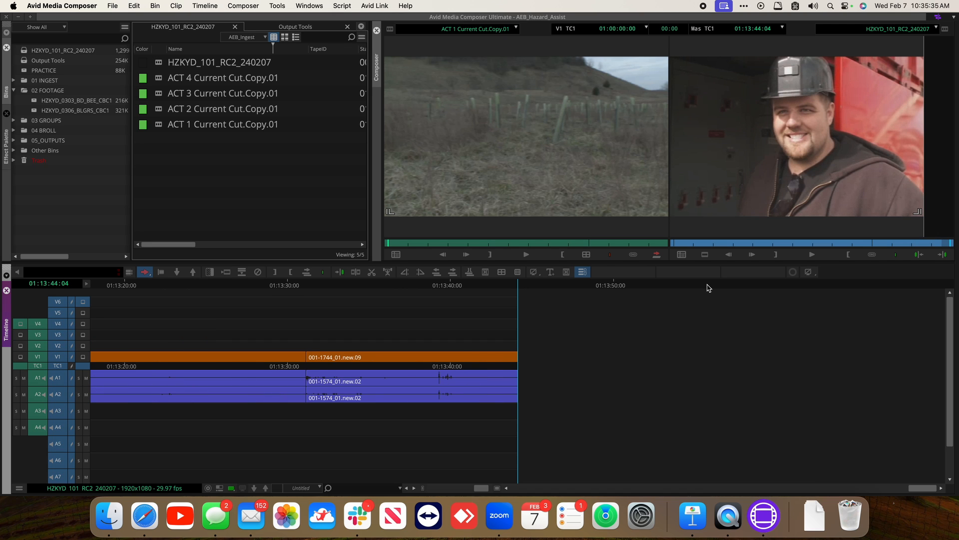
{"action": "key", "text": "super+slash"}
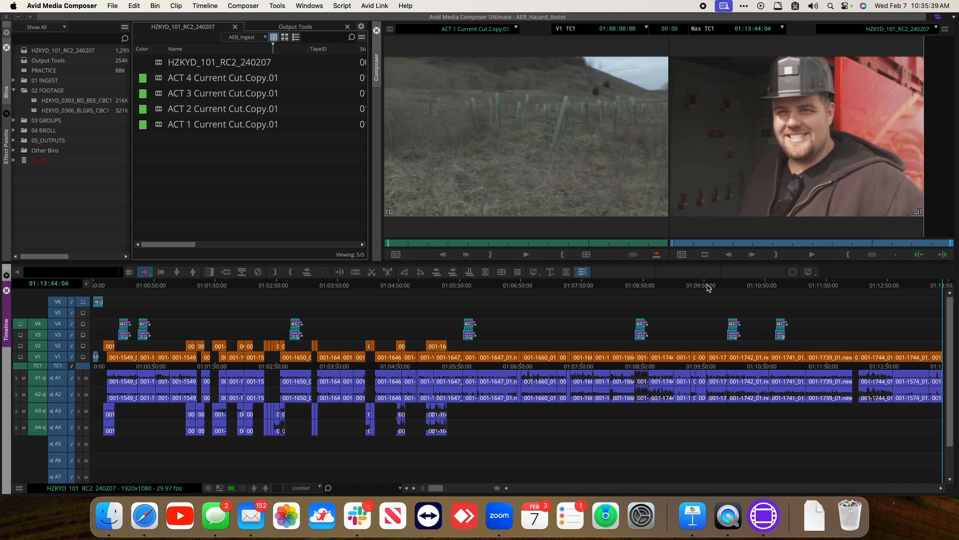
{"action": "key", "text": "super+bracketright"}
{"action": "key", "text": "super+bracketright"}
{"action": "key", "text": "super+bracketright"}
{"action": "key", "text": "super+bracketright"}
{"action": "key", "text": "super+bracketright"}
{"action": "key", "text": "super+bracketright"}
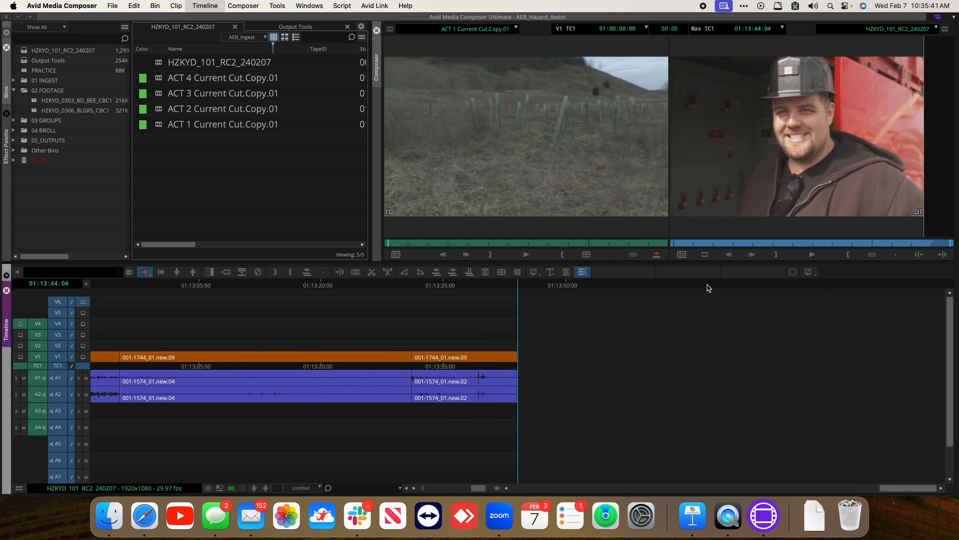
{"action": "key", "text": "super+bracketright"}
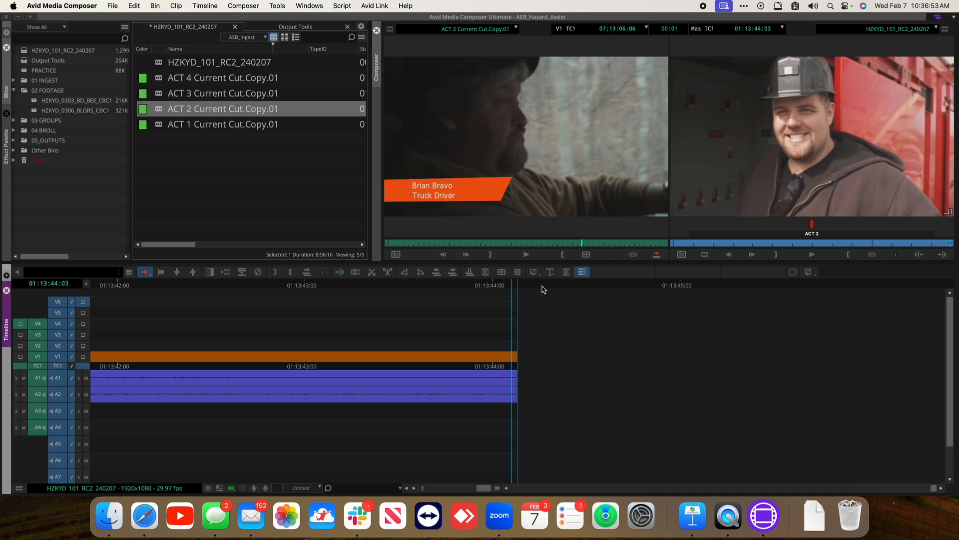
Add a red marker labelled ACT 2 on the last frame of the sequence
{"action": "key", "text": "Left"}
{"action": "key", "text": "F3"}
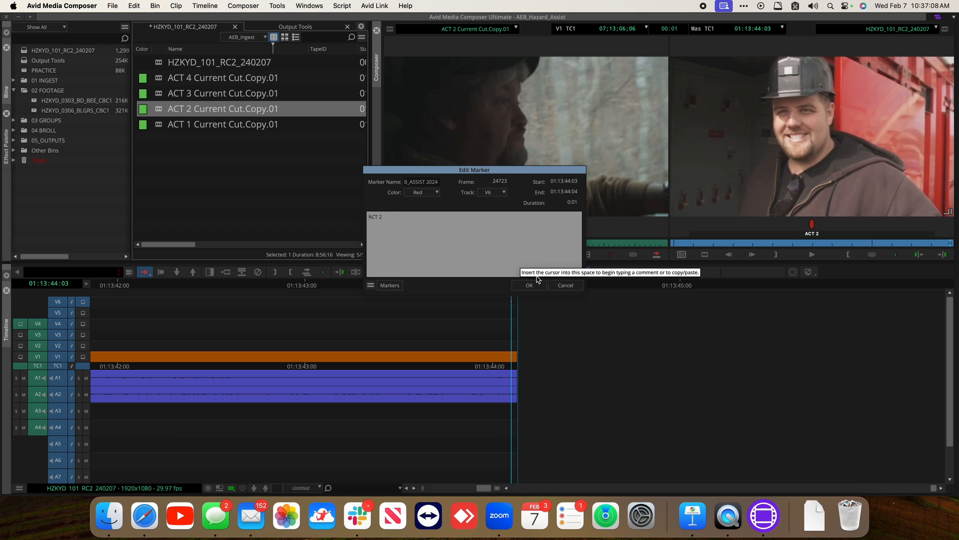
{"action": "left_click", "coordinate": [526, 288]}
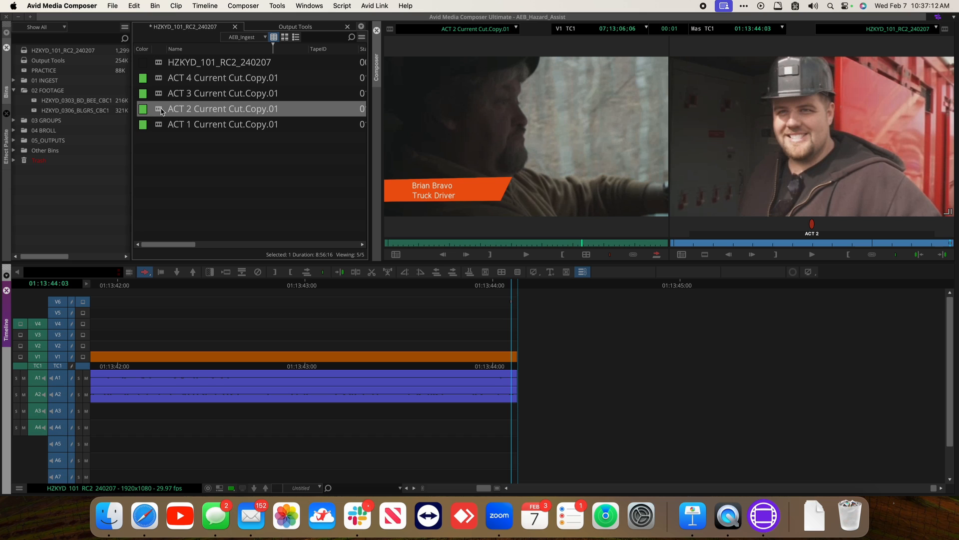
Load ACT 2 Current Cut.Copy.01 into the source monitor and splice it at the end of the sequence
{"action": "left_click", "coordinate": [162, 111]}
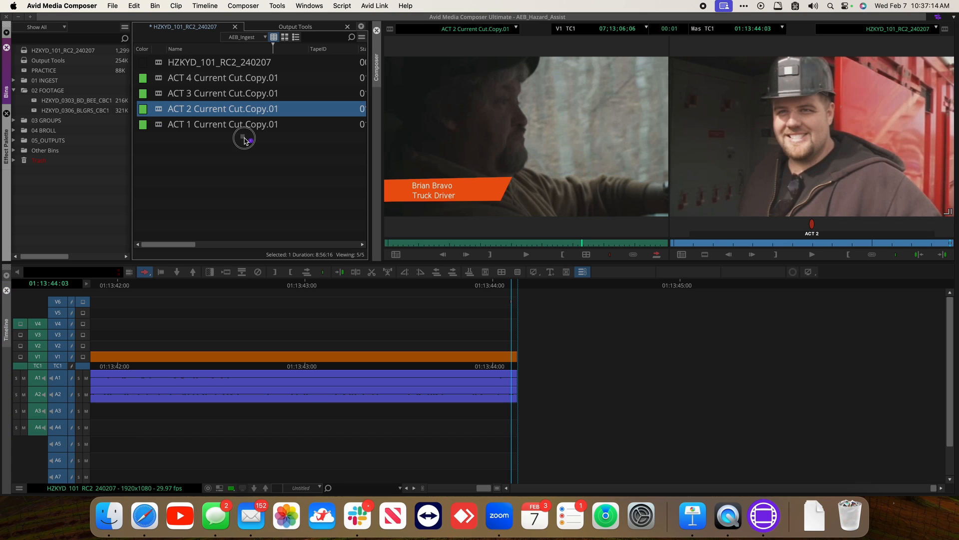
{"action": "left_click", "coordinate": [554, 166]}
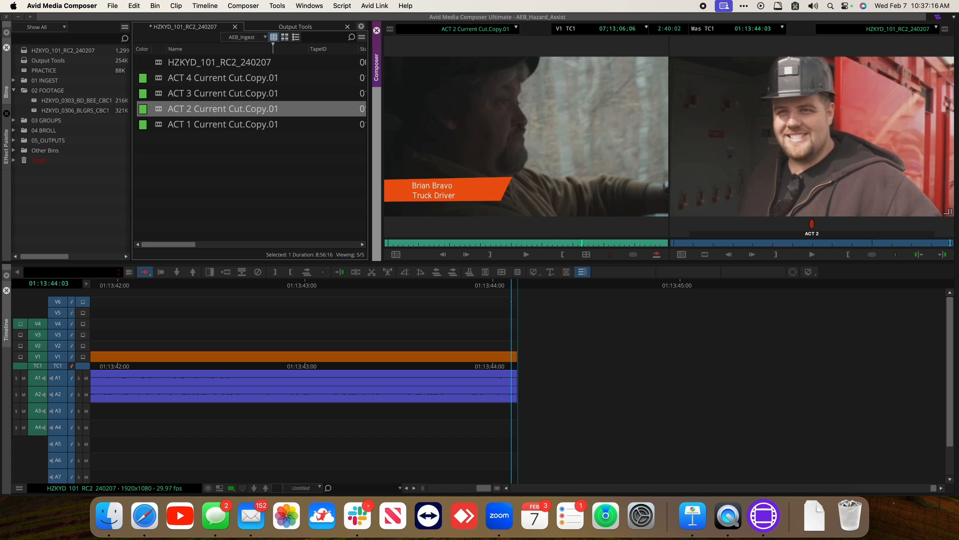
{"action": "key", "text": "Home"}
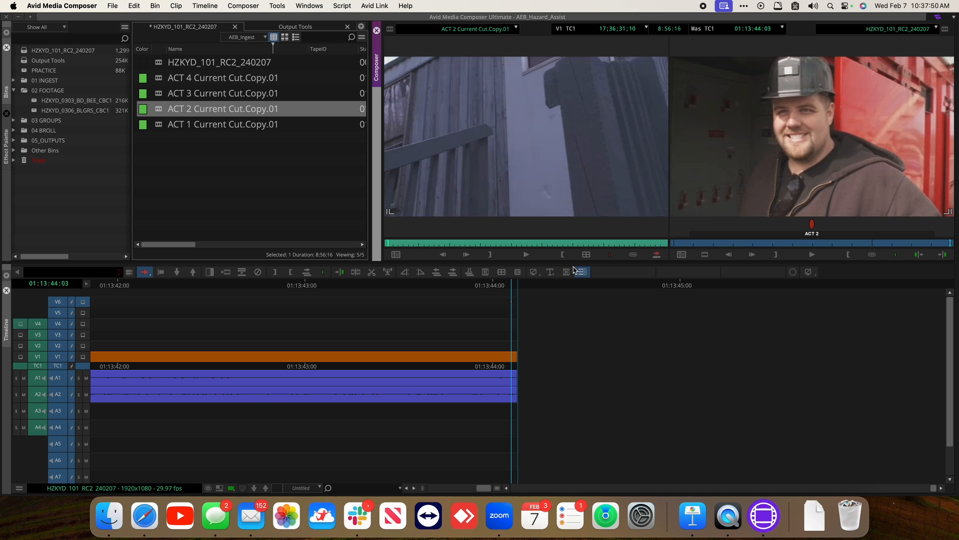
{"action": "left_click", "coordinate": [822, 135]}
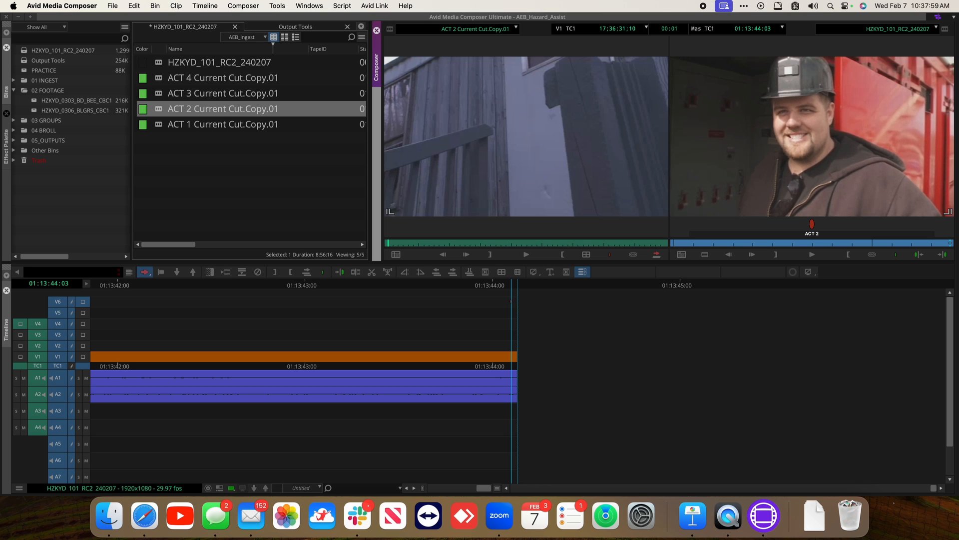
{"action": "key", "text": "Right"}
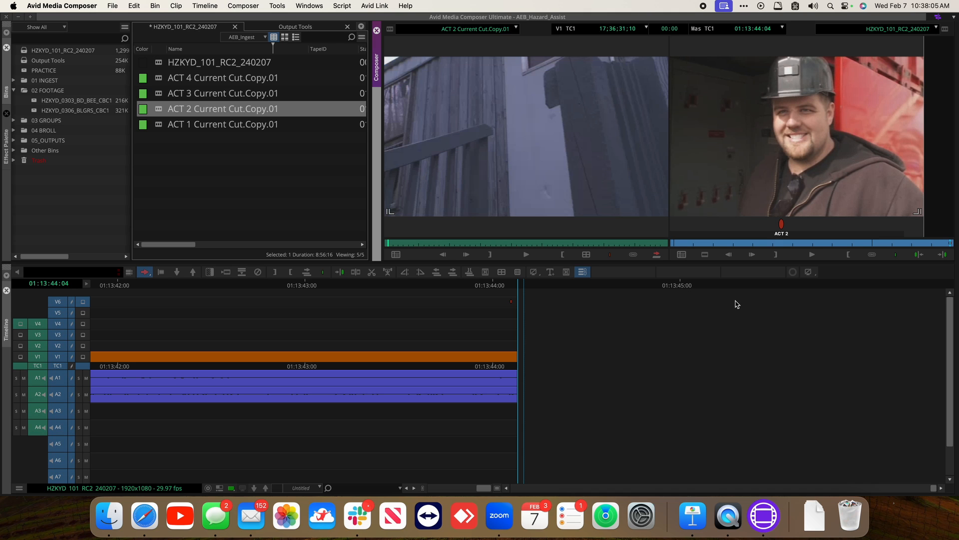
{"action": "key", "text": "v"}
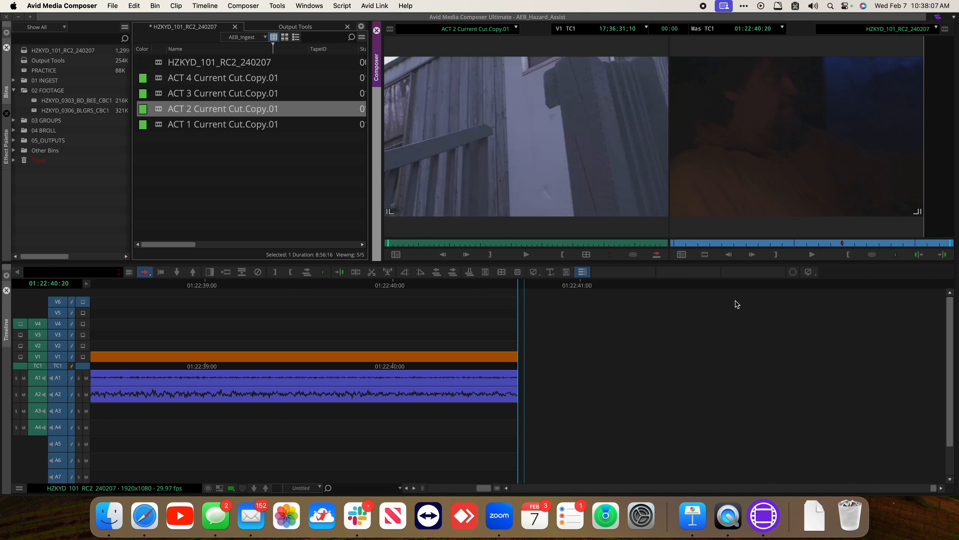
Add a red marker labelled ACT 3 on the last frame of the sequence
{"action": "key", "text": "super+slash"}
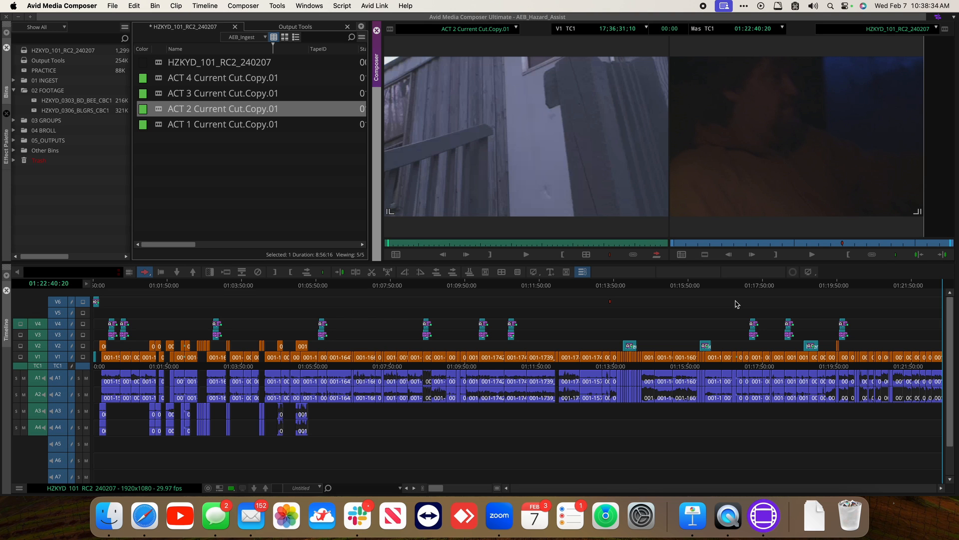
{"action": "key", "text": "super+bracketright"}
{"action": "key", "text": "super+bracketright"}
{"action": "key", "text": "super+bracketright"}
{"action": "key", "text": "super+bracketright"}
{"action": "key", "text": "super+bracketright"}
{"action": "key", "text": "super+bracketright"}
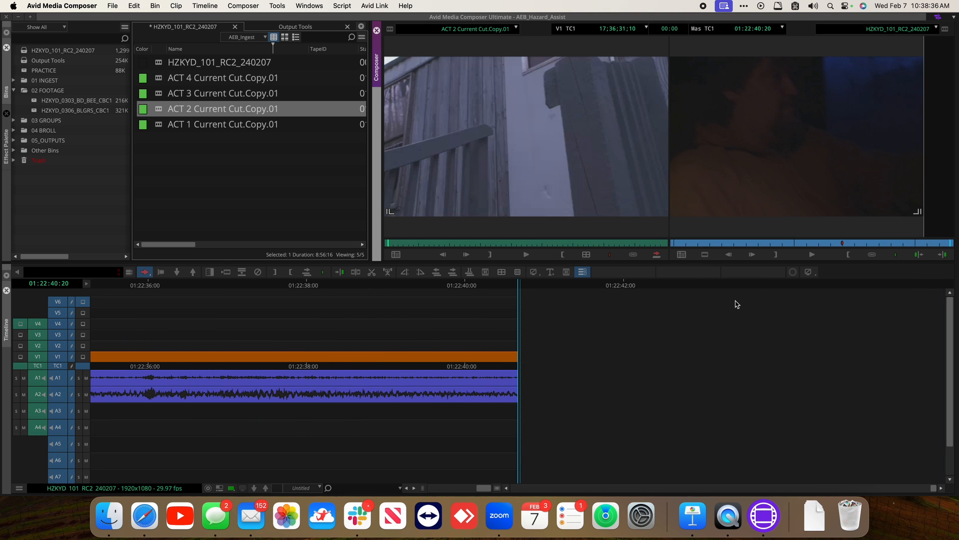
{"action": "key", "text": "Left"}
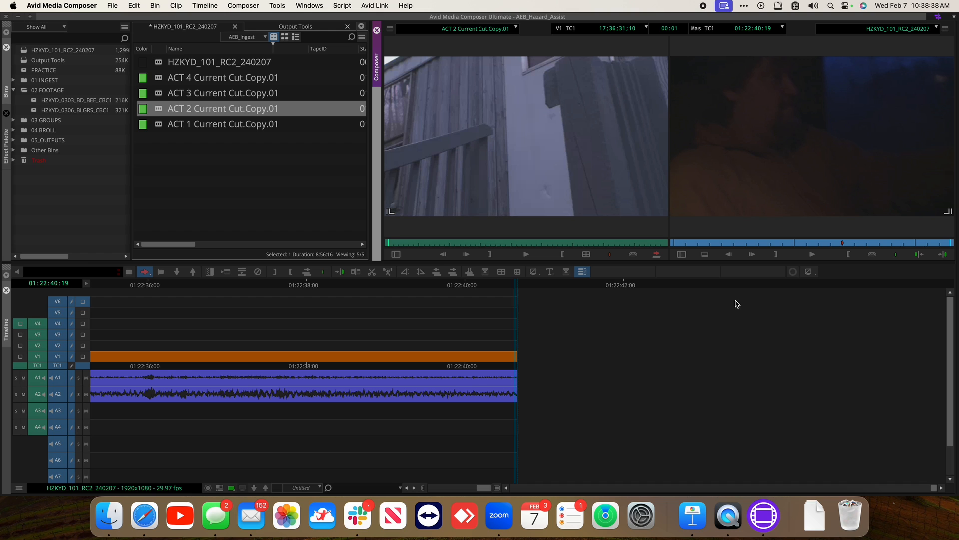
{"action": "key", "text": "F3"}
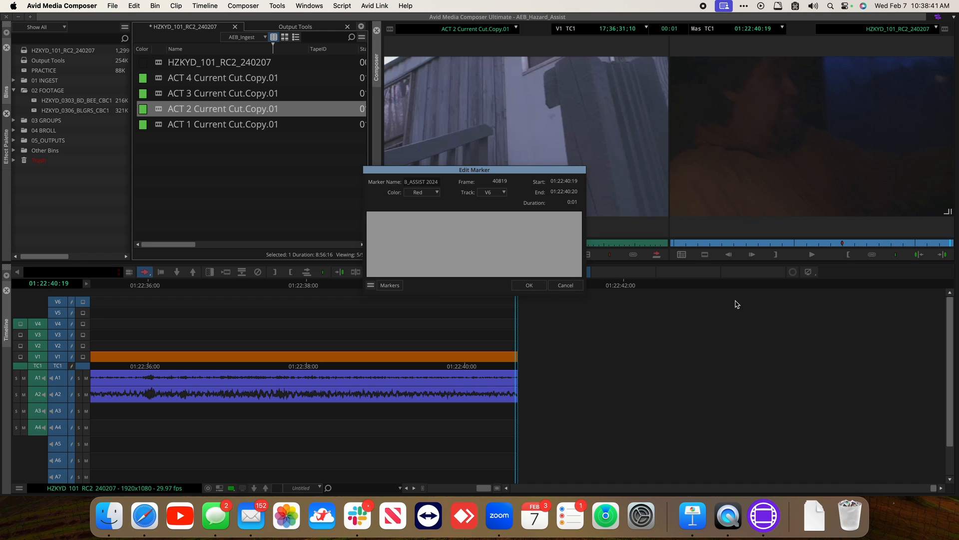
{"action": "type", "text": "ACT 3"}
{"action": "left_click", "coordinate": [529, 285]}
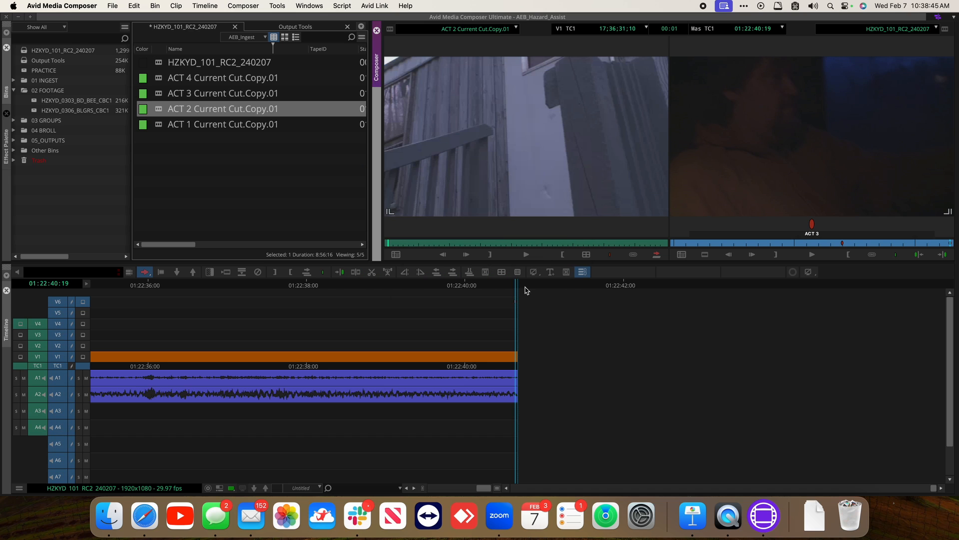
Load ACT 3 Current Cut.Copy.01 into the source monitor and overwrite it onto the end of the sequence
{"action": "left_click", "coordinate": [162, 93]}
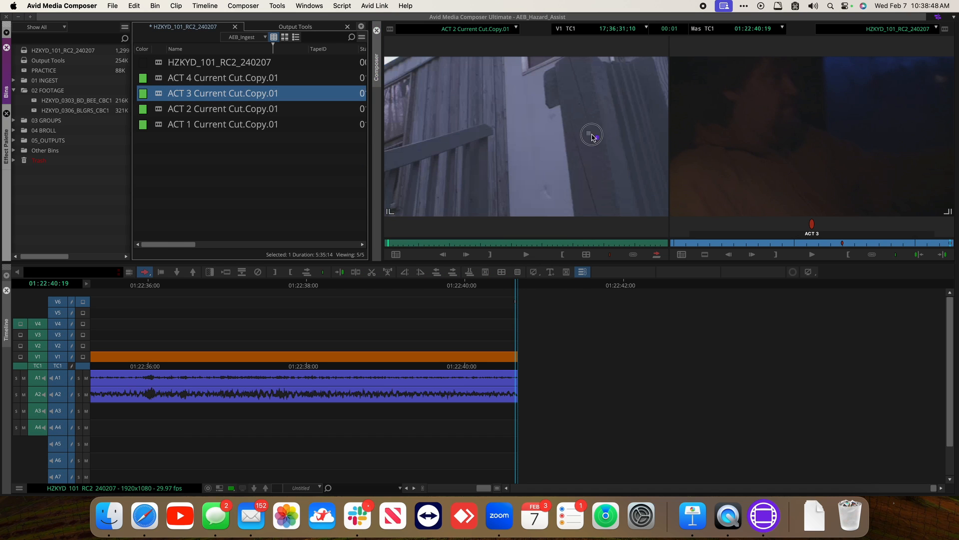
{"action": "left_click_drag", "start_coordinate": [555, 124], "coordinate": [554, 124]}
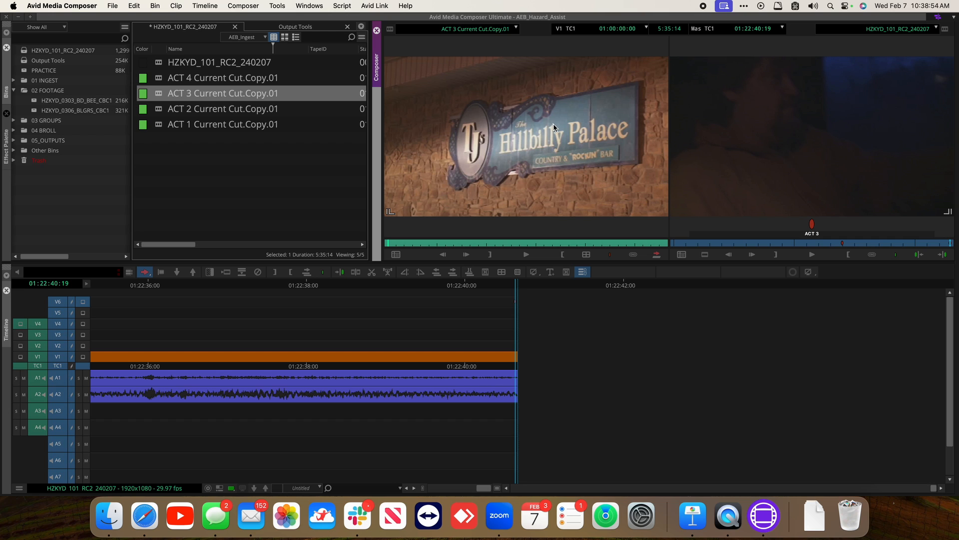
{"action": "left_click", "coordinate": [809, 129]}
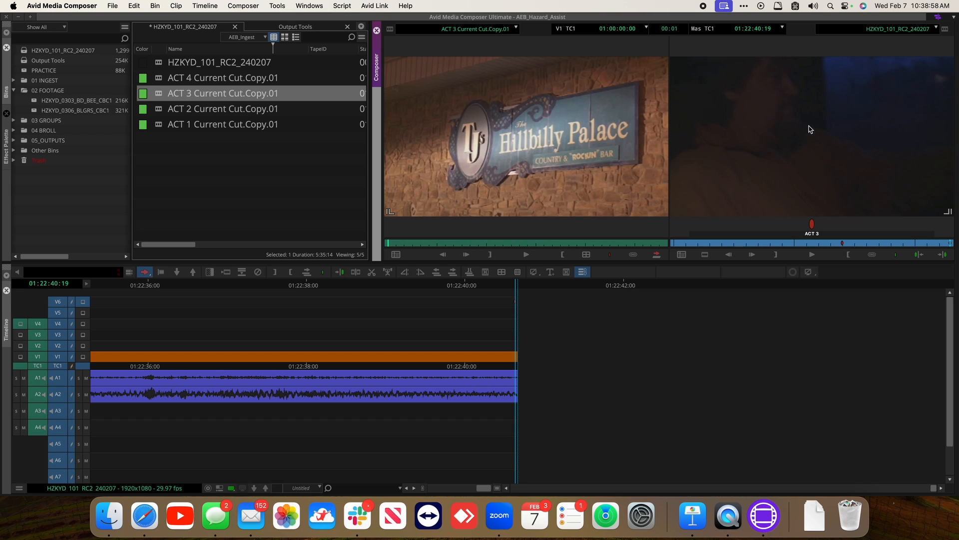
{"action": "key", "text": "Right"}
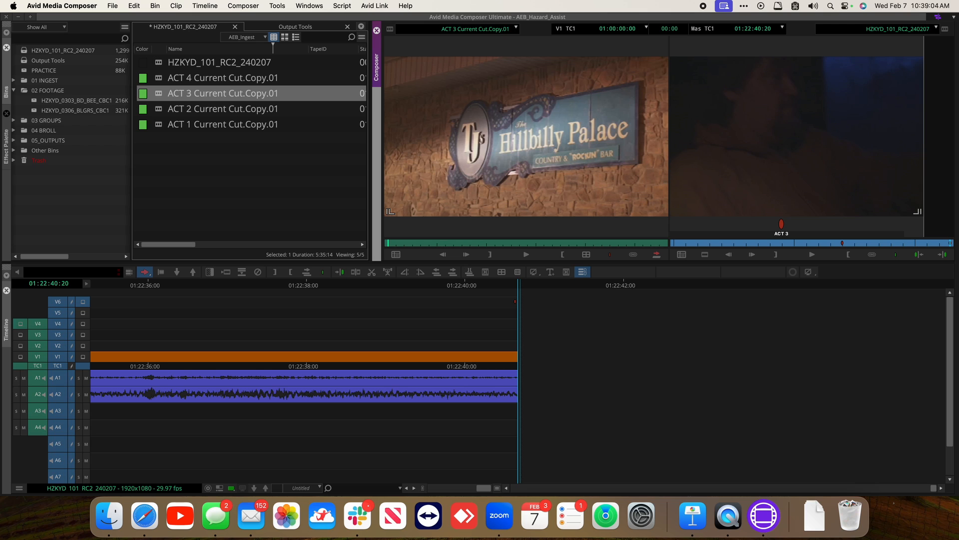
{"action": "key", "text": "b"}
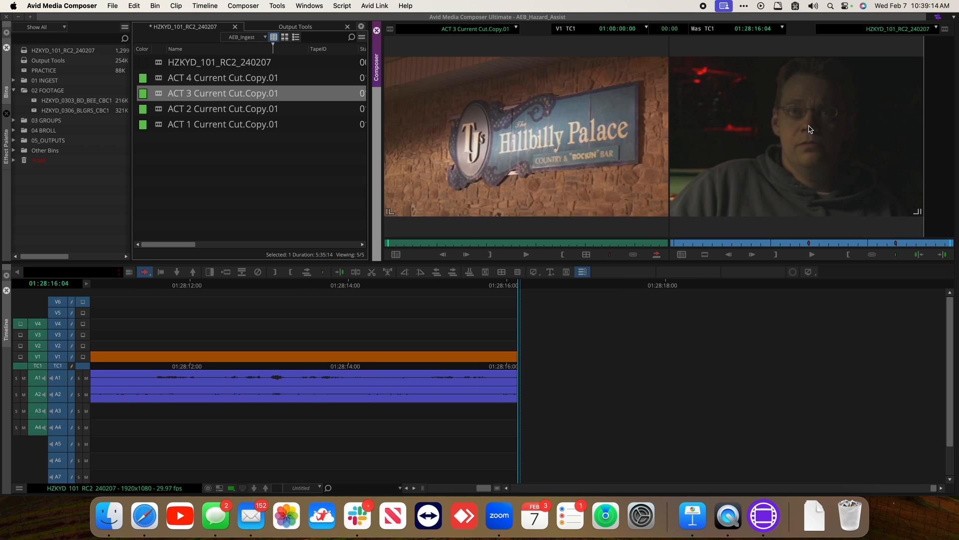
Add a red marker labelled ACT 4 on the last frame of the sequence
{"action": "key", "text": "Left"}
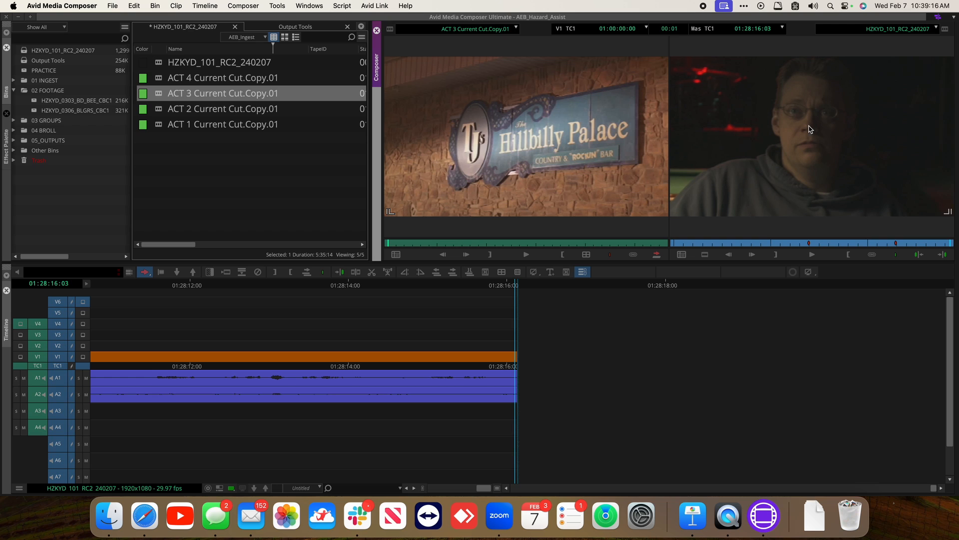
{"action": "key", "text": "F5"}
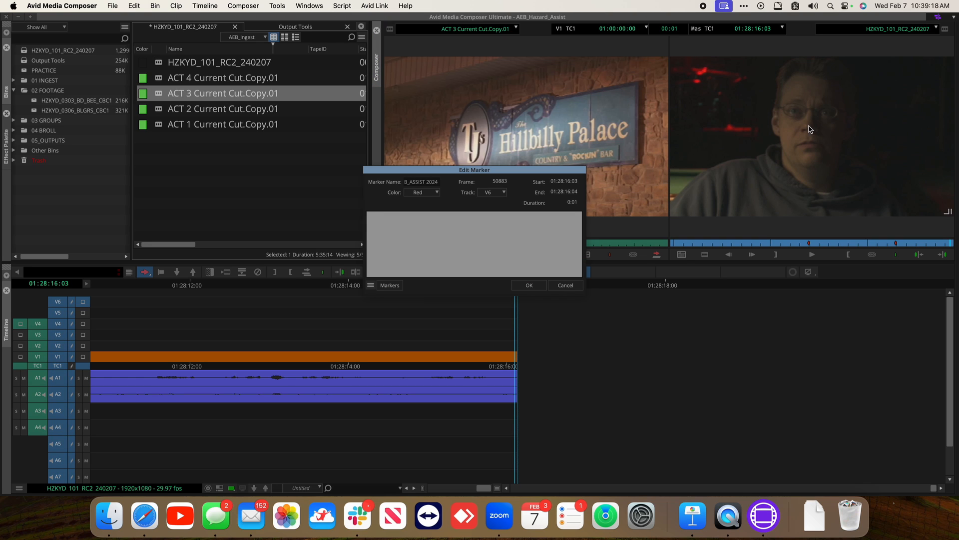
{"action": "type", "text": "ACT 4"}
{"action": "key", "text": "Return"}
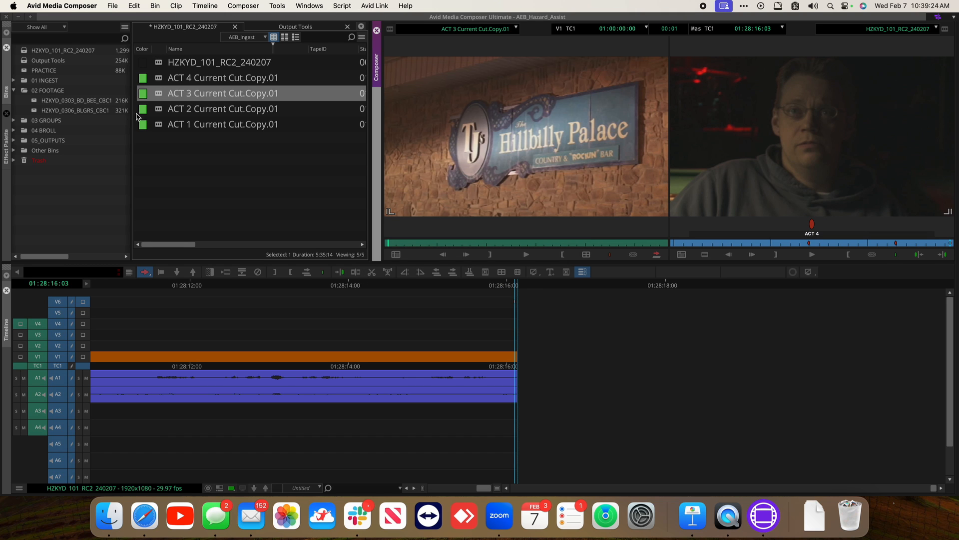
Load ACT 4 Current Cut.Copy.01 into the source monitor and splice it at the end of the sequence
{"action": "left_click_drag", "start_coordinate": [161, 79], "coordinate": [532, 116]}
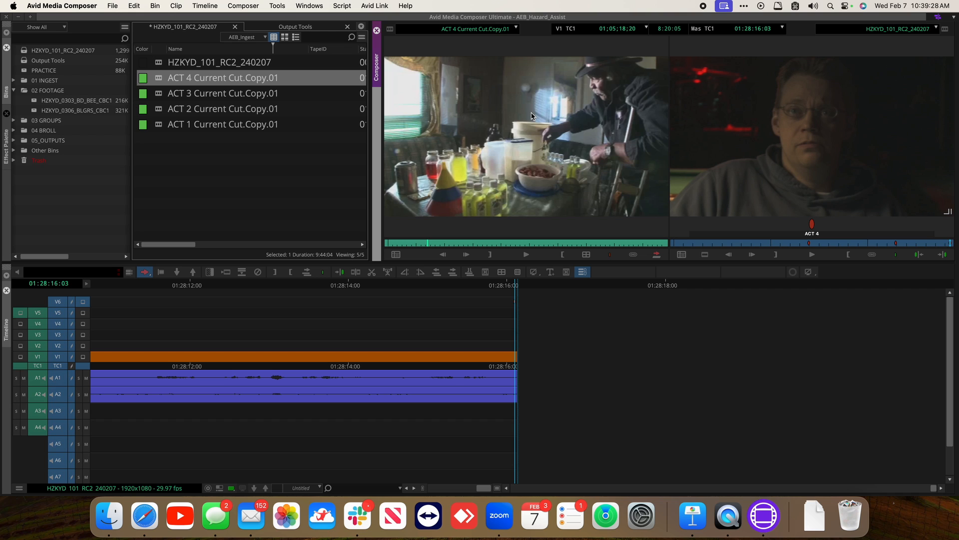
{"action": "key", "text": "Home"}
{"action": "left_click", "coordinate": [790, 118]}
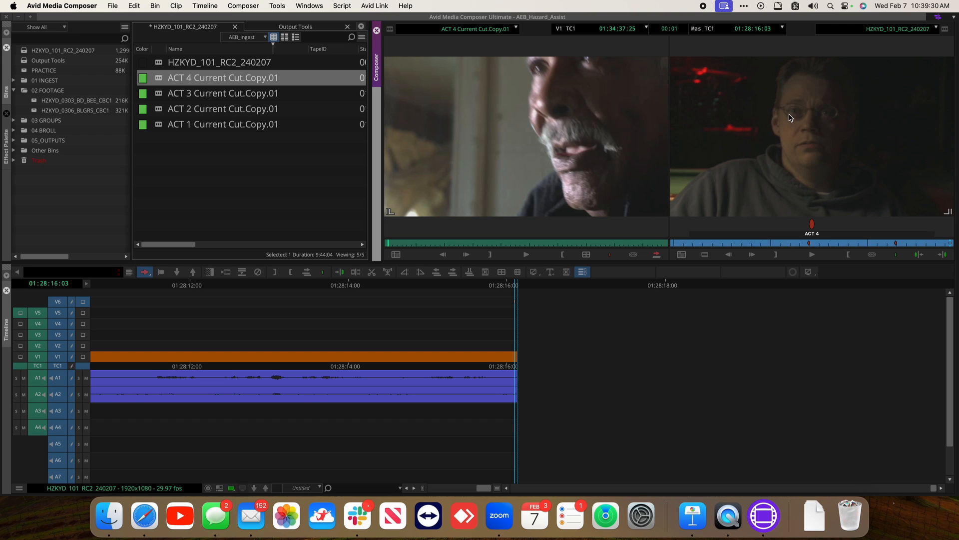
{"action": "key", "text": "Right"}
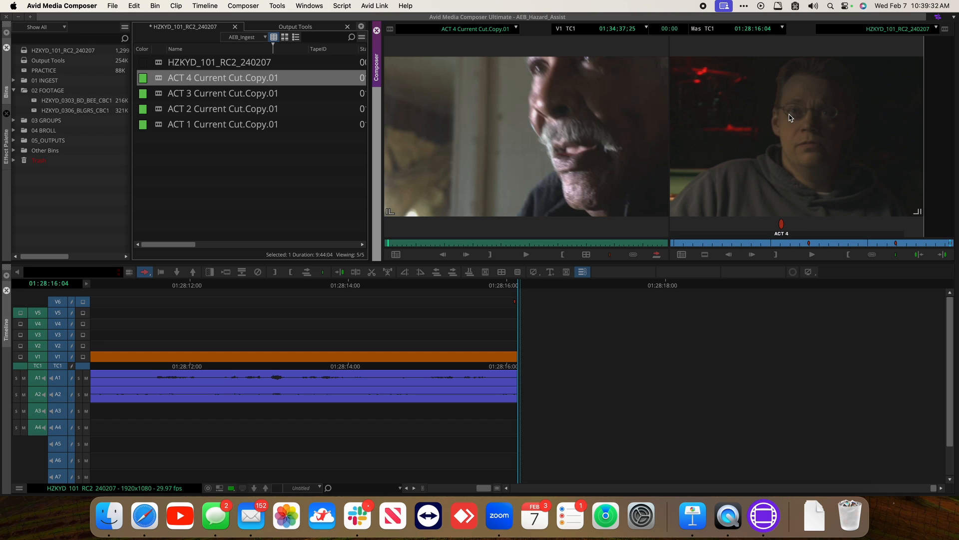
{"action": "key", "text": "v"}
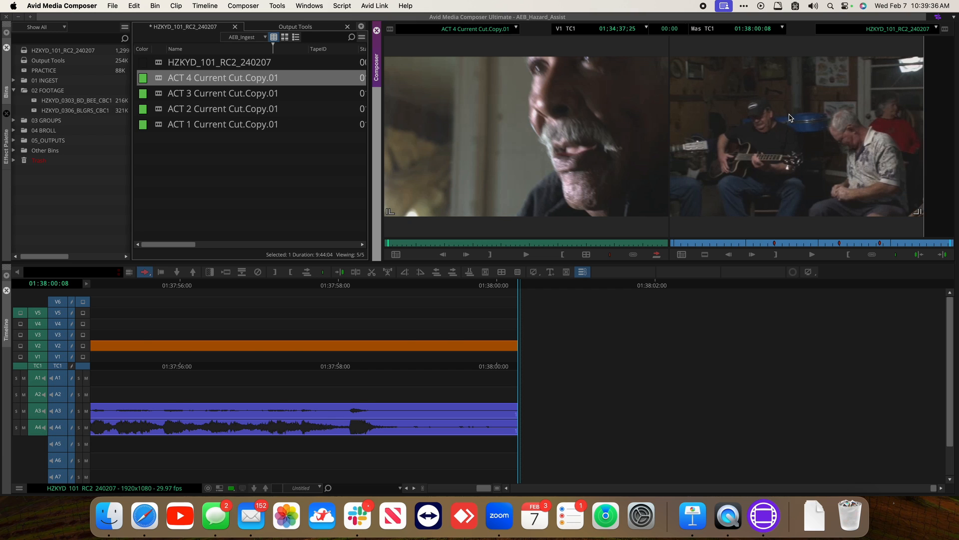
Park on the sequence's first frame at 01:00:00:00 and save the project
{"action": "key", "text": "super+slash"}
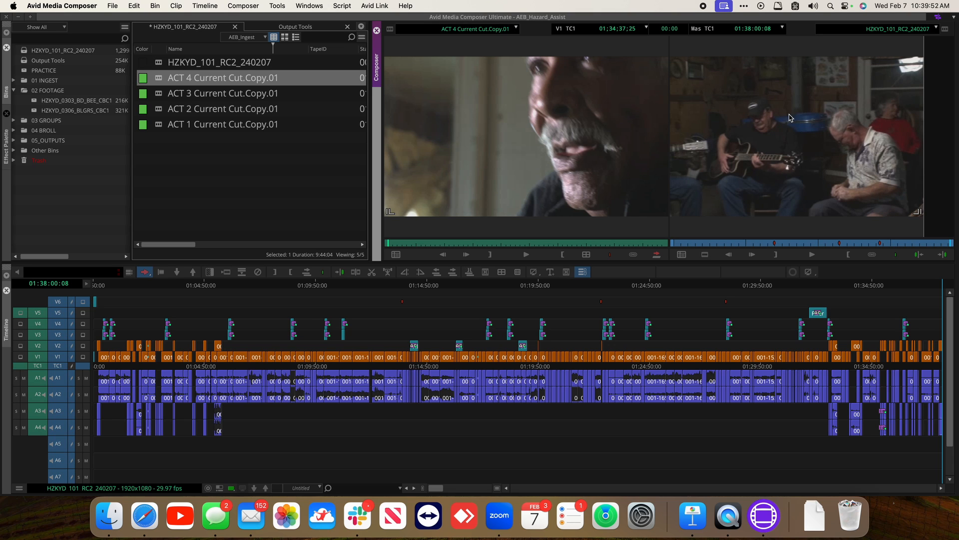
{"action": "left_click", "coordinate": [411, 293]}
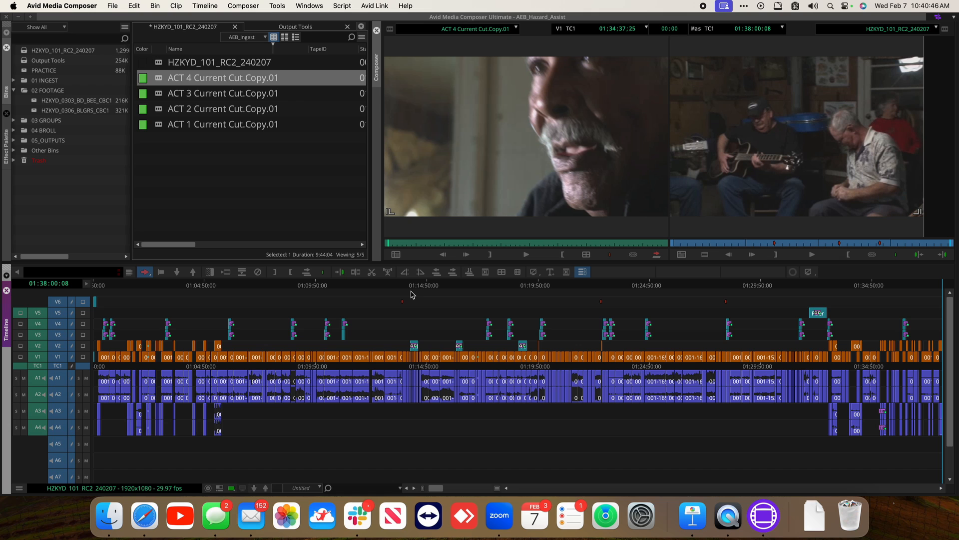
{"action": "mouse_move", "coordinate": [98, 284]}
{"action": "left_mouse_down"}
{"action": "mouse_move", "coordinate": [76, 284]}
{"action": "mouse_move", "coordinate": [97, 286]}
{"action": "left_mouse_up"}
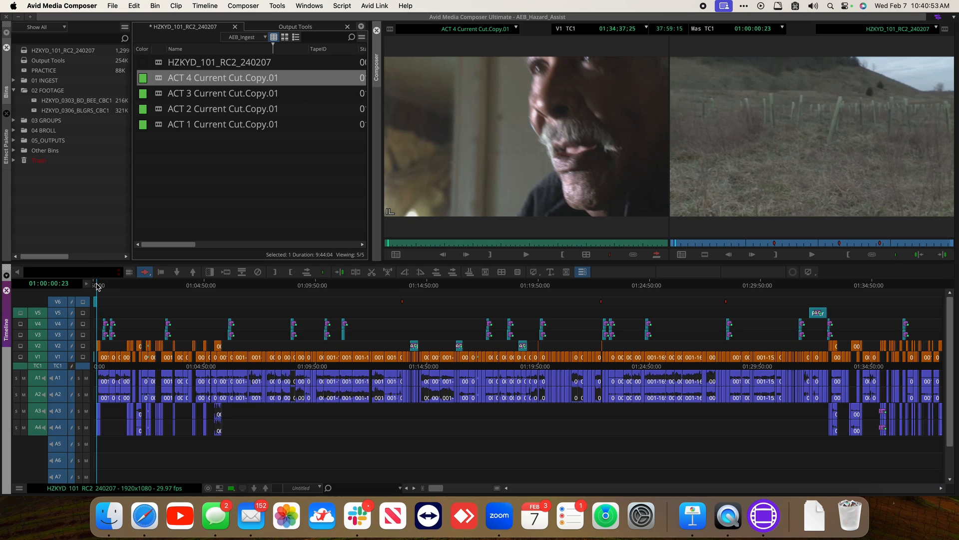
{"action": "key", "text": "Left"}
{"action": "key", "text": "Left"}
{"action": "key", "text": "Left"}
{"action": "key", "text": "Left"}
{"action": "key", "text": "Left"}
{"action": "key", "text": "Left"}
{"action": "key", "text": "Left"}
{"action": "key", "text": "Left"}
{"action": "key", "text": "Left"}
{"action": "key", "text": "Left"}
{"action": "key", "text": "Left"}
{"action": "key", "text": "Left"}
{"action": "key", "text": "Left"}
{"action": "key", "text": "Left"}
{"action": "key", "text": "Left"}
{"action": "key", "text": "Left"}
{"action": "key", "text": "Left"}
{"action": "key", "text": "Left"}
{"action": "key", "text": "Left"}
{"action": "key", "text": "Left"}
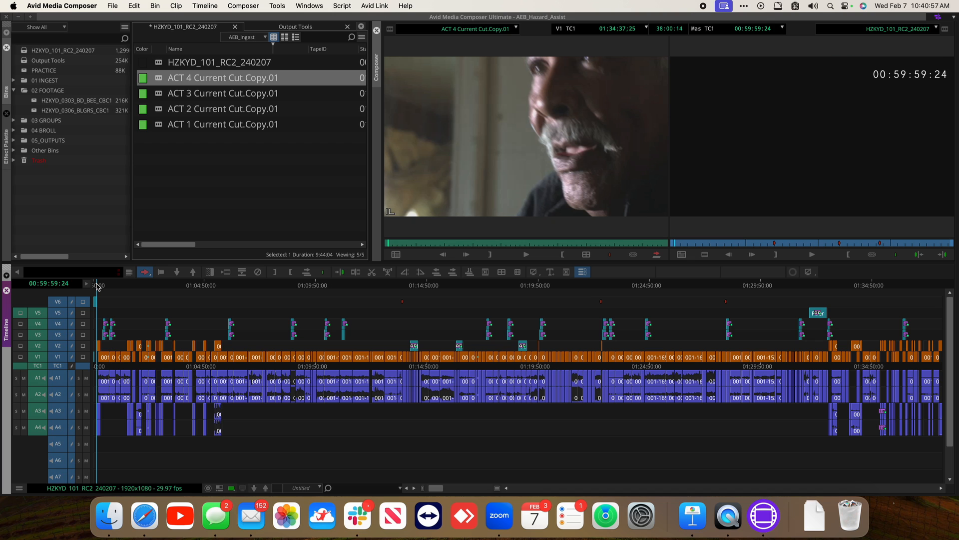
{"action": "key", "text": "Right"}
{"action": "key", "text": "Right"}
{"action": "key", "text": "Right"}
{"action": "key", "text": "Right"}
{"action": "key", "text": "Right"}
{"action": "key", "text": "Right"}
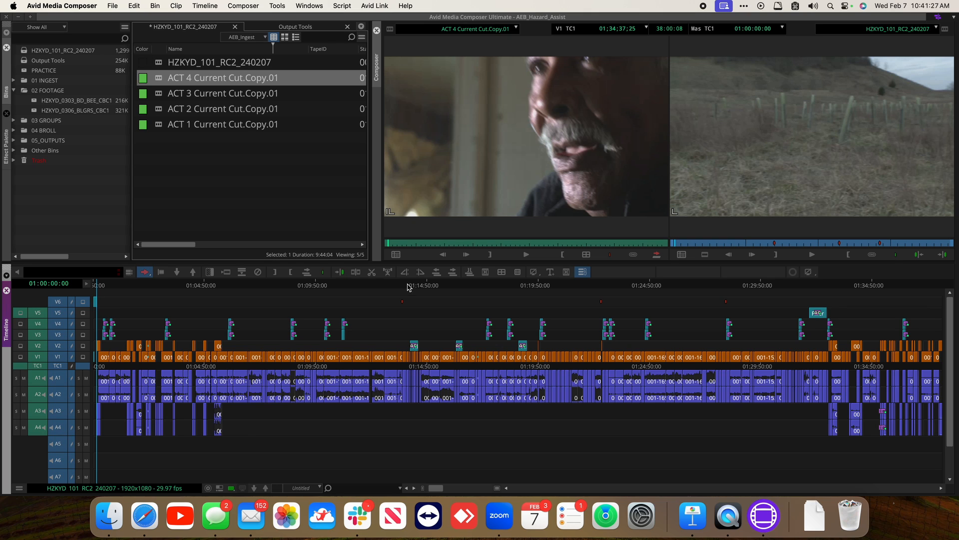
{"action": "key", "text": "super+s"}
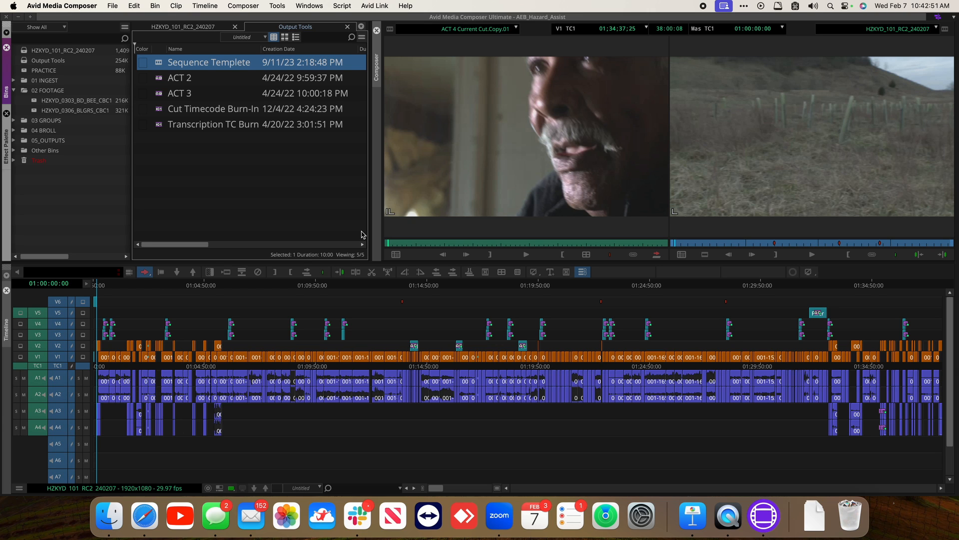
Examine the sequence around the red marker at 01:13:44:04
{"action": "left_click", "coordinate": [402, 280]}
{"action": "key", "text": "super+bracketright"}
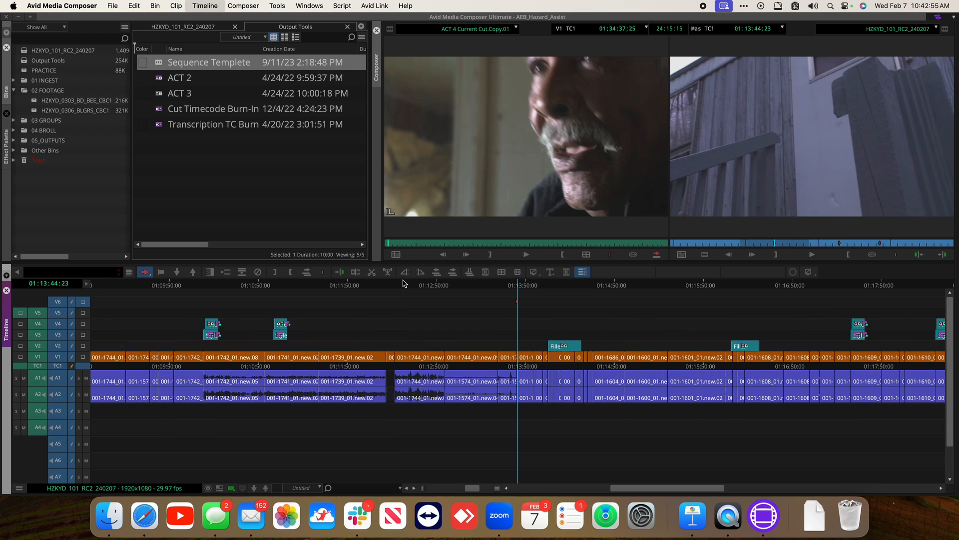
{"action": "left_click", "coordinate": [160, 80]}
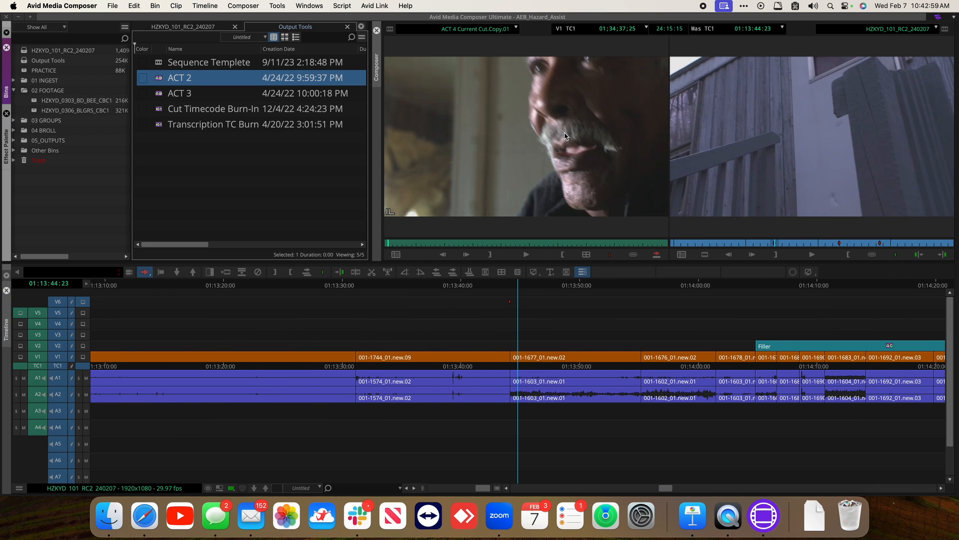
{"action": "left_click", "coordinate": [510, 283]}
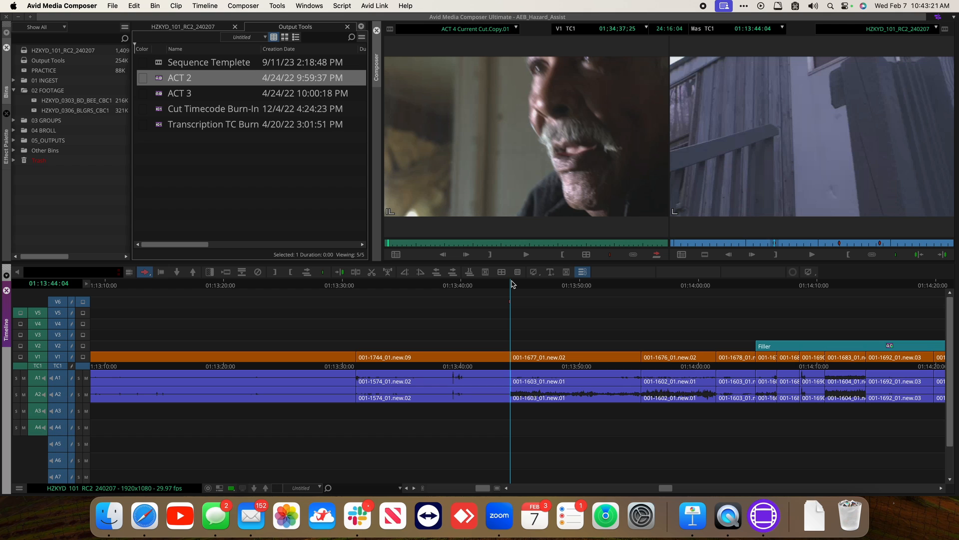
Load filler into the source monitor and mark an out point 5 seconds in, showing the source in the timeline
{"action": "right_click", "coordinate": [504, 130]}
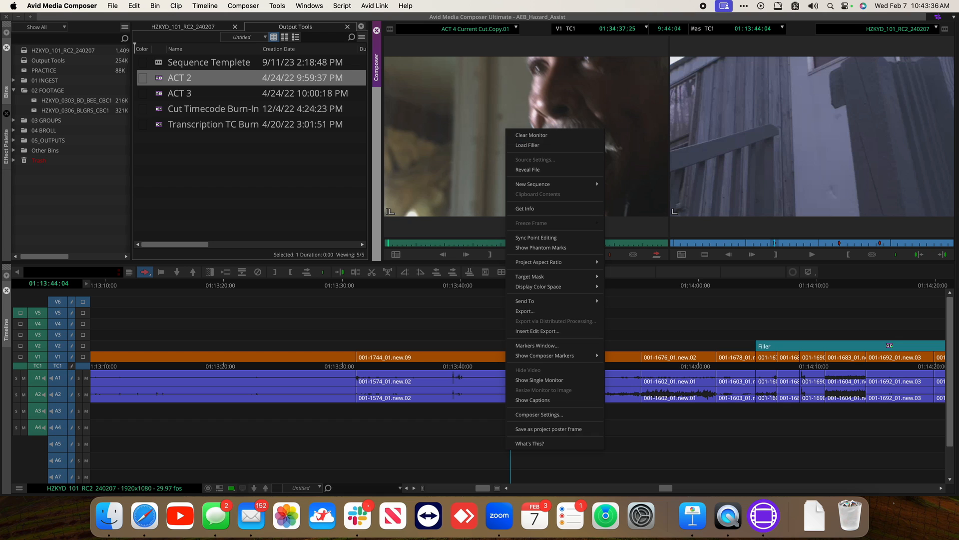
{"action": "left_click", "coordinate": [539, 145]}
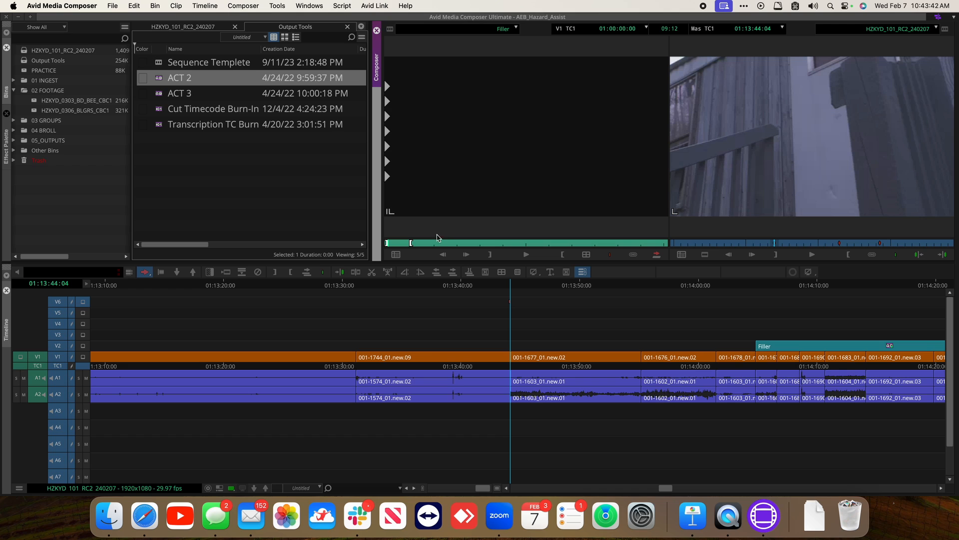
{"action": "left_click", "coordinate": [396, 244]}
{"action": "left_click_drag", "start_coordinate": [397, 244], "coordinate": [332, 242]}
{"action": "left_click", "coordinate": [332, 244]}
{"action": "type", "text": "00"}
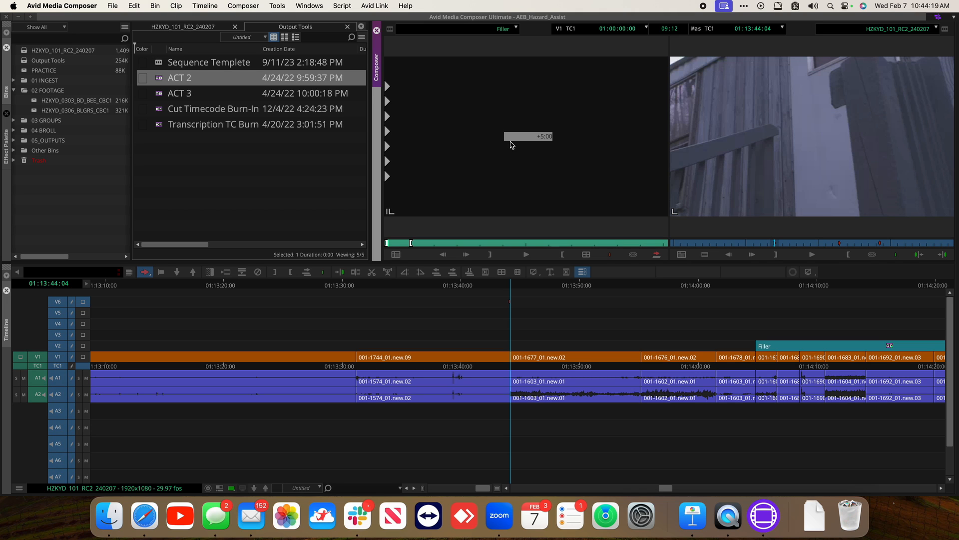
{"action": "key", "text": "Return"}
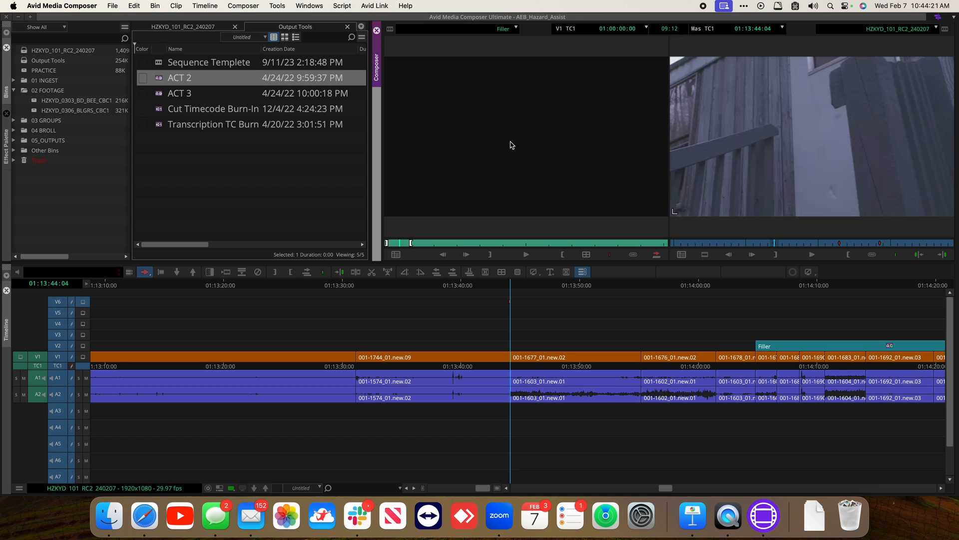
{"action": "key", "text": "o"}
{"action": "left_click", "coordinate": [776, 128]}
{"action": "left_click_drag", "start_coordinate": [363, 287], "coordinate": [448, 287]}
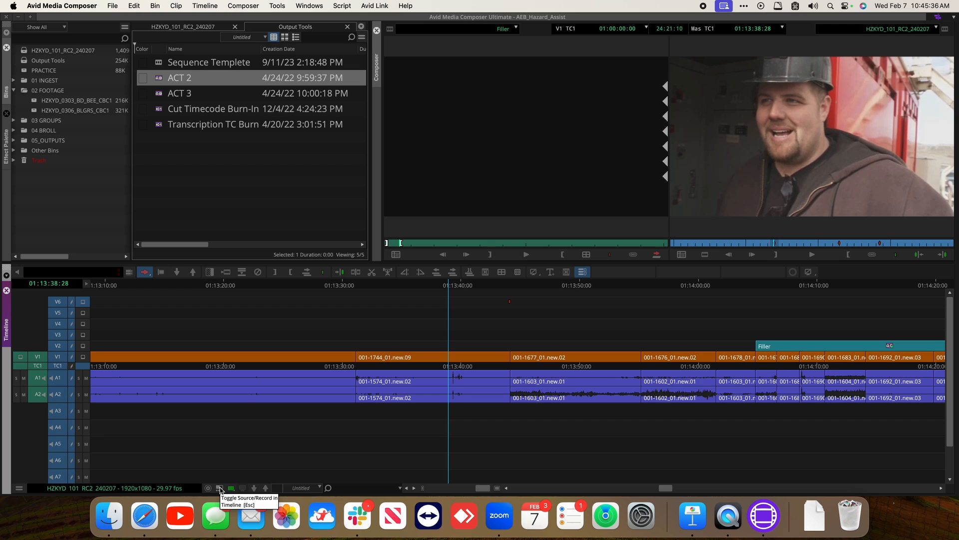
{"action": "left_click", "coordinate": [220, 489]}
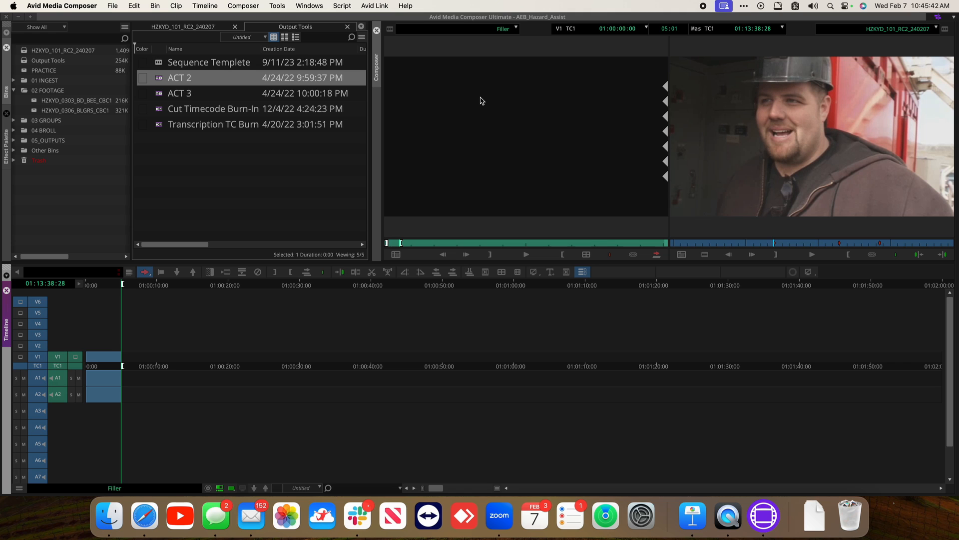
Adjust the filler's in and out marks to a duration of exactly 05:00, then return to the record sequence
{"action": "key", "text": "super+bracketright"}
{"action": "key", "text": "super+bracketright"}
{"action": "key", "text": "super+bracketright"}
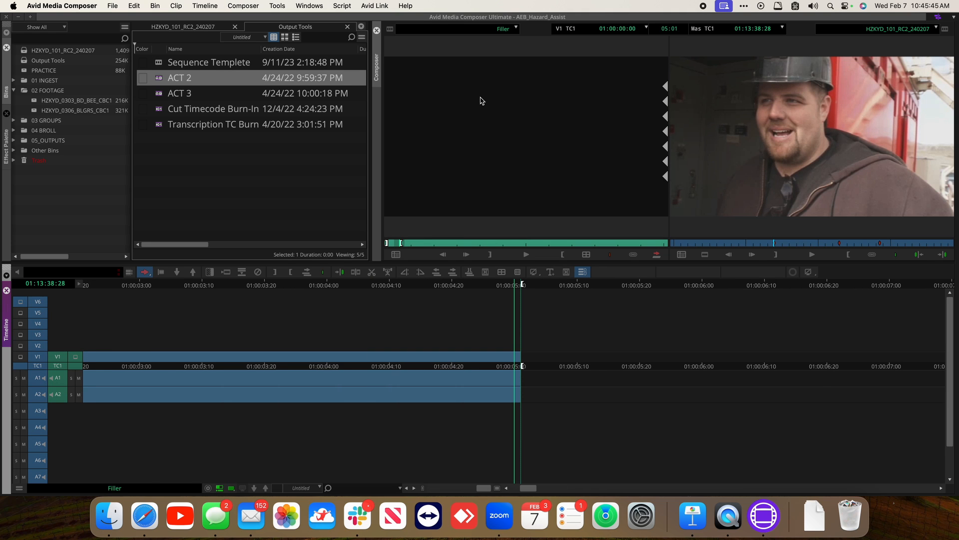
{"action": "key", "text": "super+slash"}
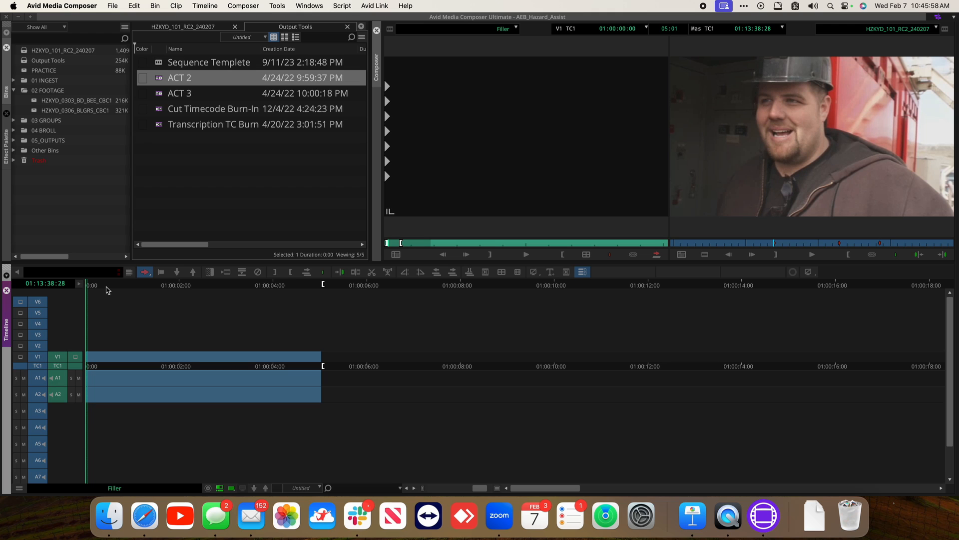
{"action": "key", "text": "super+1"}
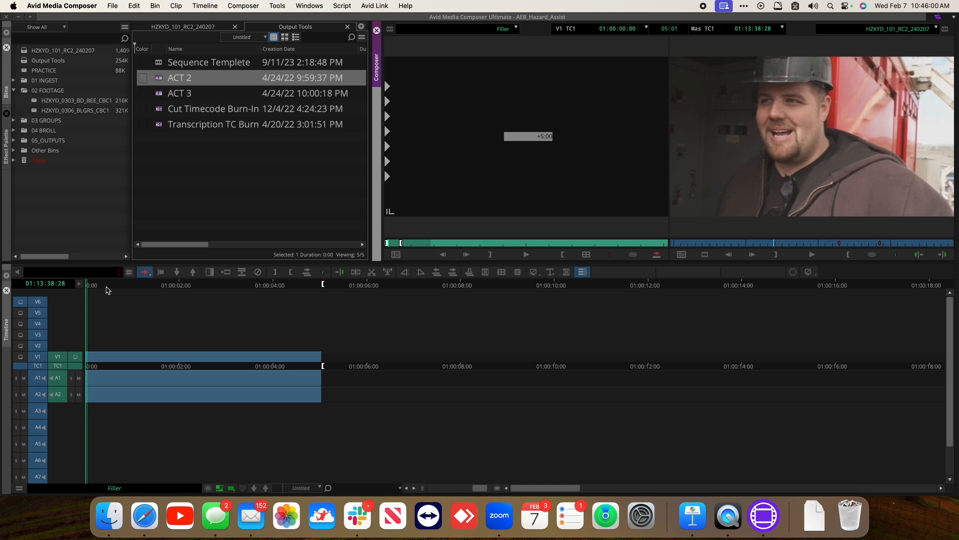
{"action": "key", "text": "End"}
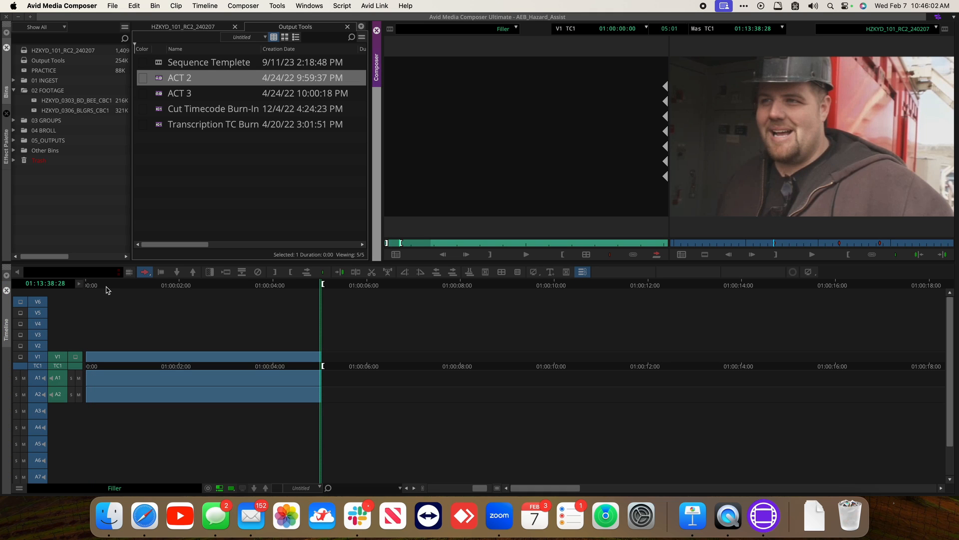
{"action": "key", "text": "super+bracketright"}
{"action": "key", "text": "super+bracketright"}
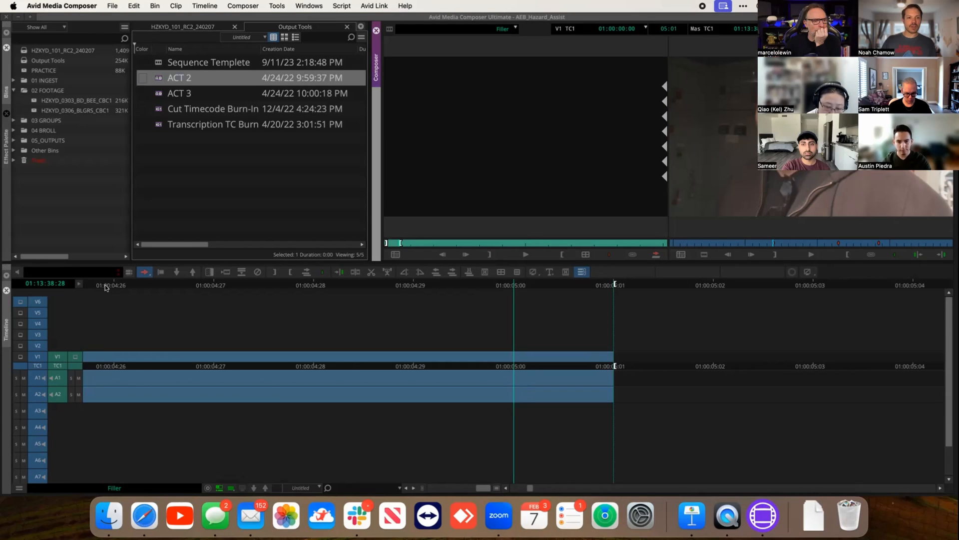
{"action": "key", "text": "i"}
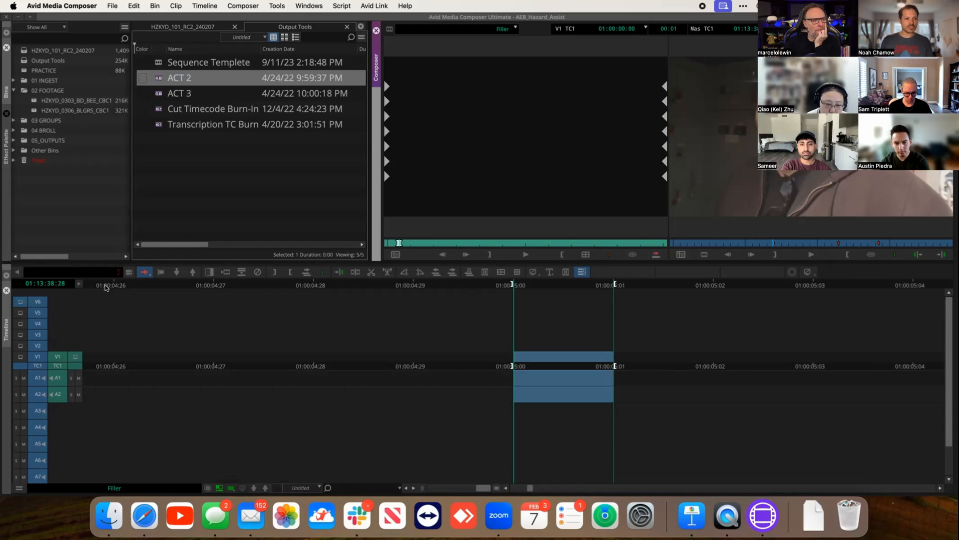
{"action": "key", "text": "Left"}
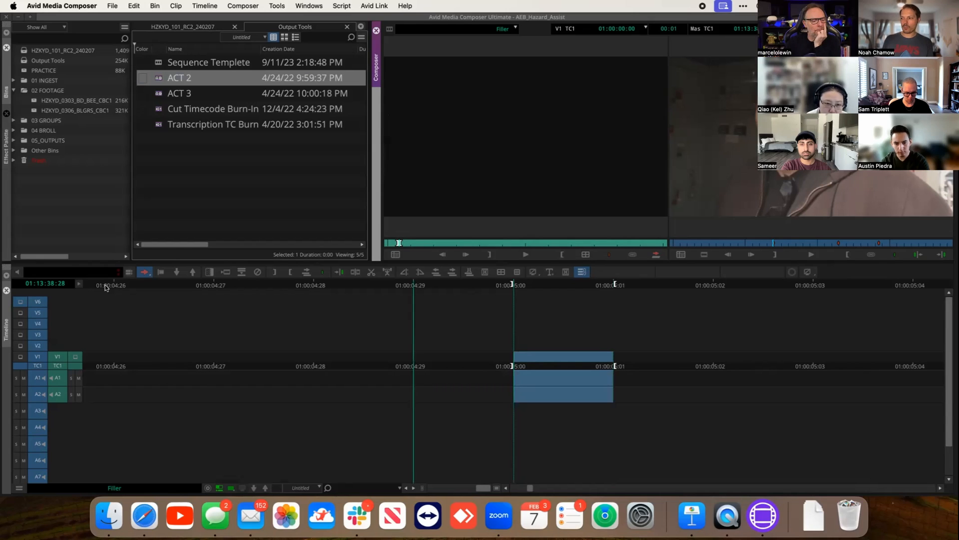
{"action": "key", "text": "Right"}
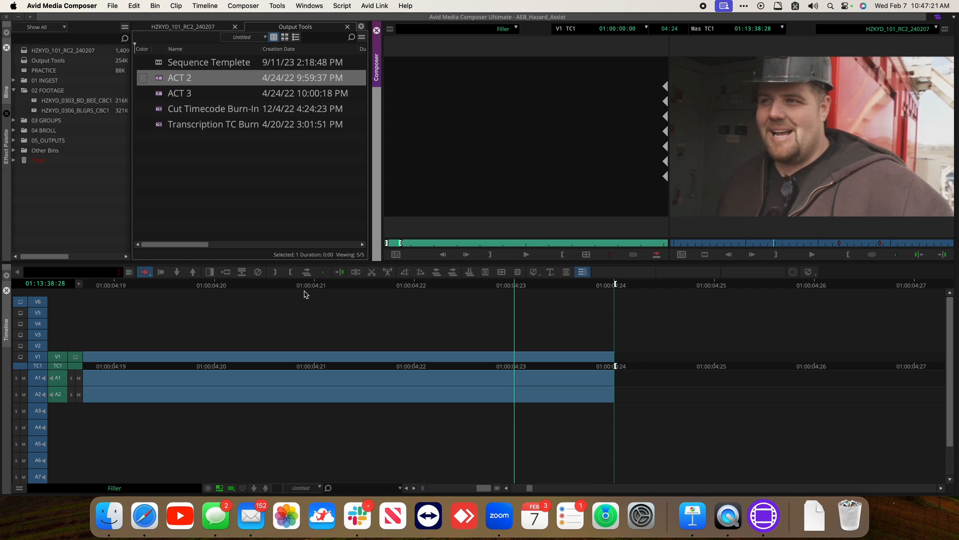
{"action": "key", "text": "Home"}
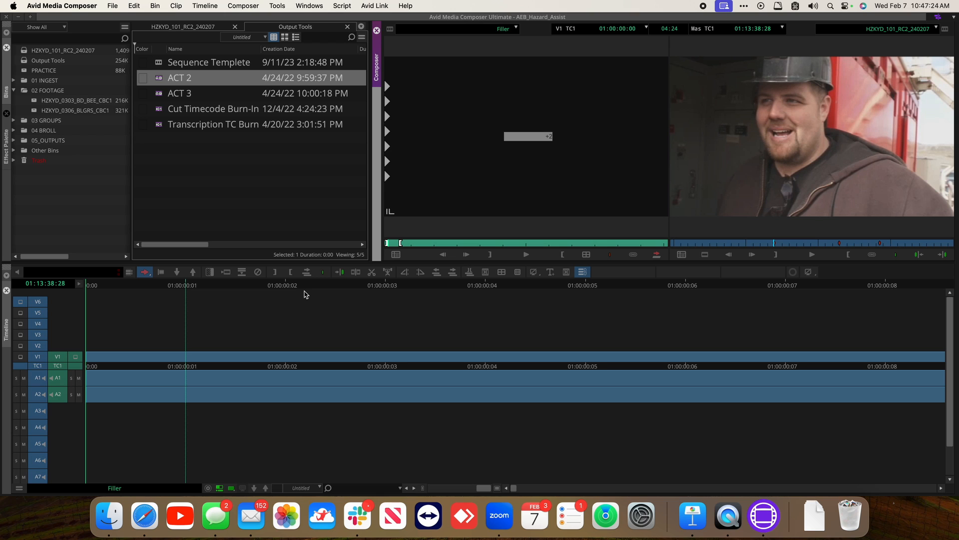
{"action": "key", "text": "End"}
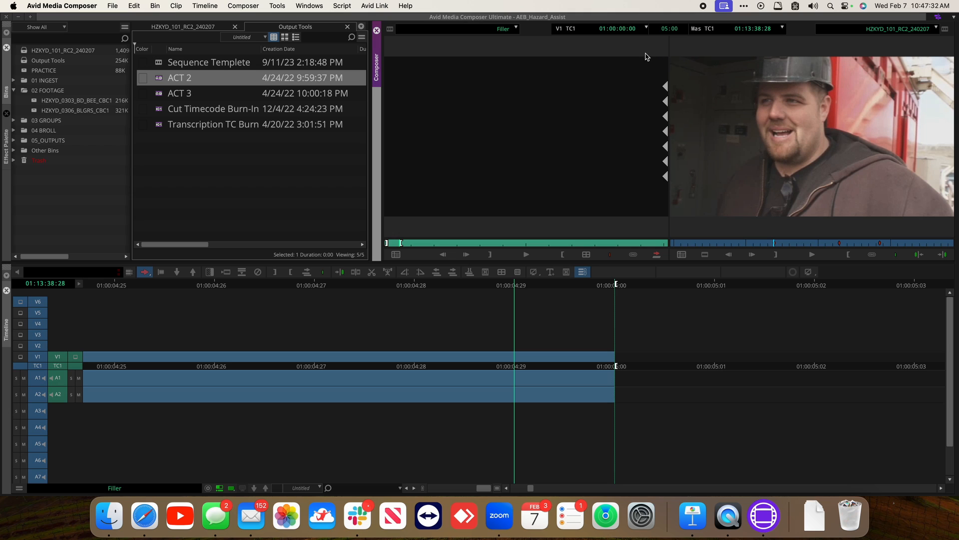
{"action": "left_click", "coordinate": [219, 487]}
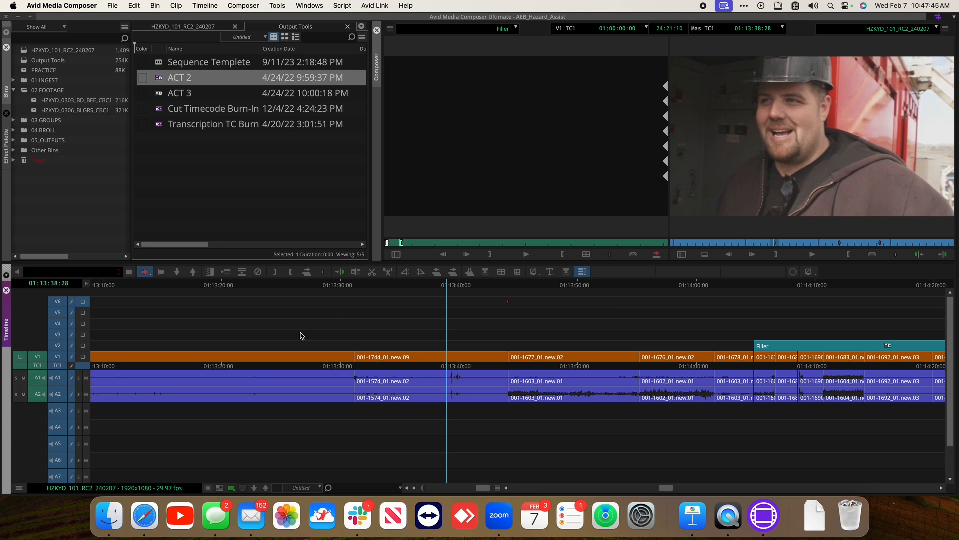
Splice the 5-second filler into the sequence at the red marker at 01:13:44:04
{"action": "left_click", "coordinate": [461, 155]}
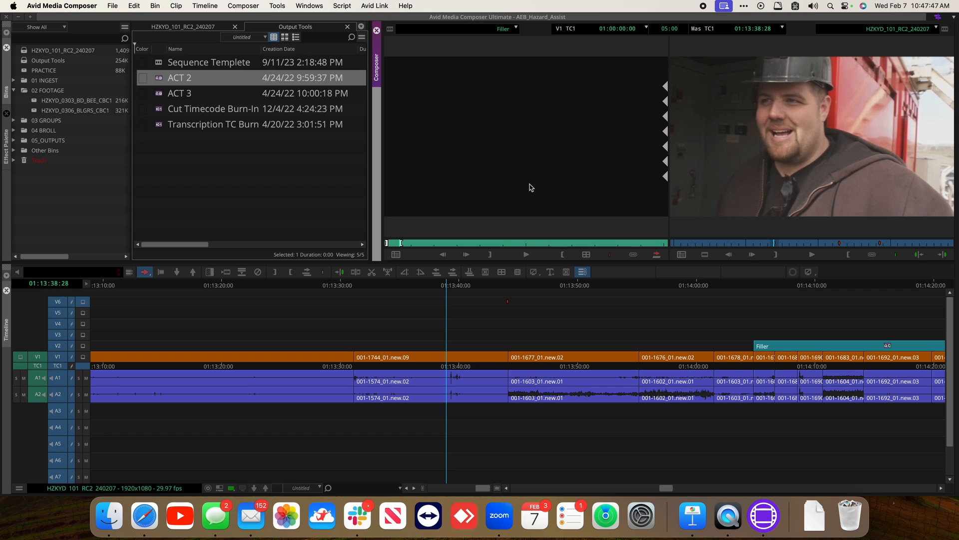
{"action": "left_click", "coordinate": [510, 284]}
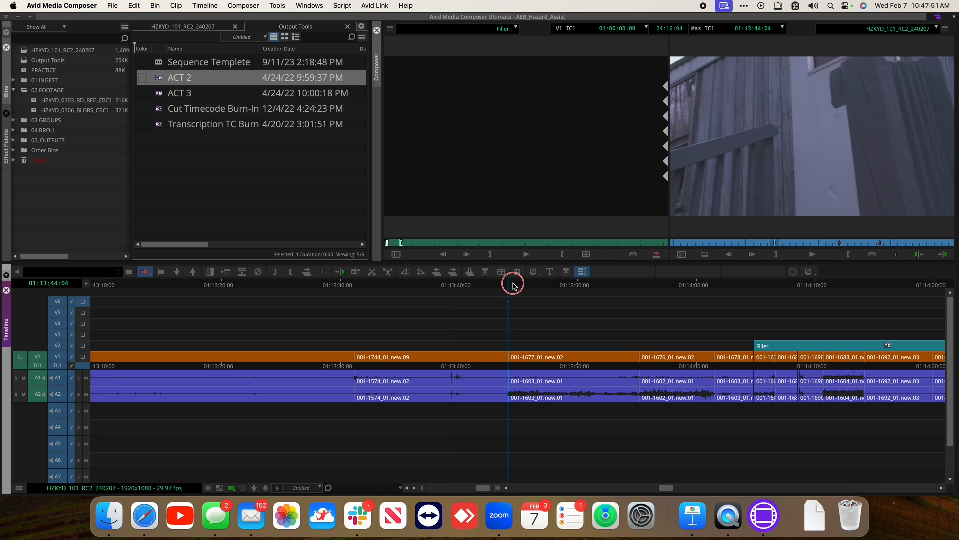
{"action": "mouse_move", "coordinate": [513, 286]}
{"action": "left_mouse_down"}
{"action": "mouse_move", "coordinate": [494, 291]}
{"action": "mouse_move", "coordinate": [513, 293]}
{"action": "left_mouse_up"}
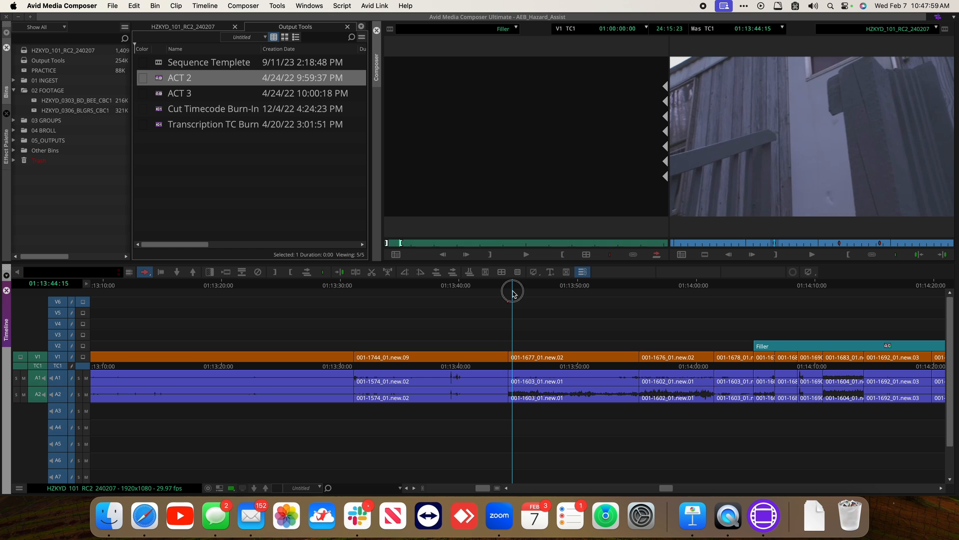
{"action": "left_click", "coordinate": [513, 293]}
{"action": "left_click_drag", "start_coordinate": [513, 292], "coordinate": [508, 292]}
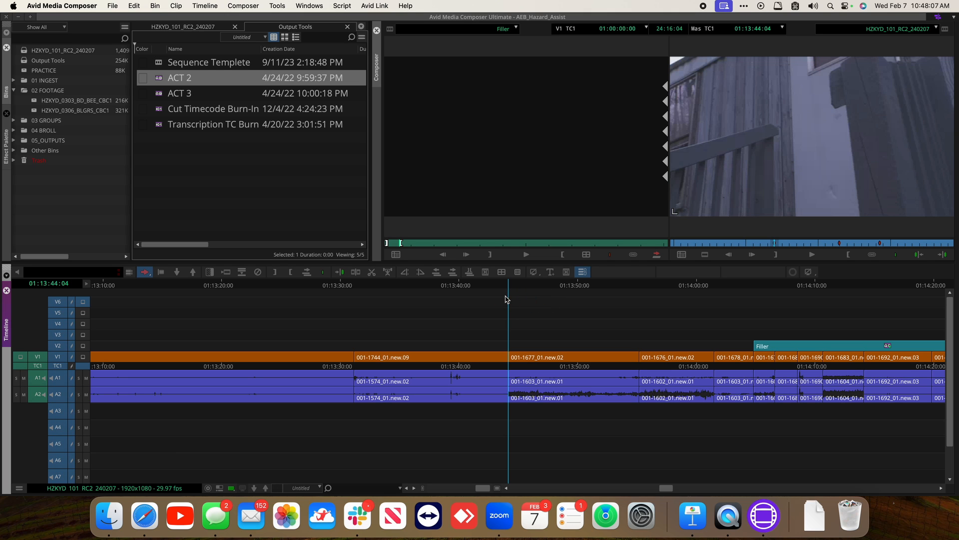
{"action": "mouse_move", "coordinate": [500, 284]}
{"action": "left_mouse_down"}
{"action": "mouse_move", "coordinate": [336, 285]}
{"action": "mouse_move", "coordinate": [508, 284]}
{"action": "left_mouse_up"}
{"action": "left_click_drag", "start_coordinate": [569, 307], "coordinate": [508, 316]}
{"action": "key", "text": "super+bracketright"}
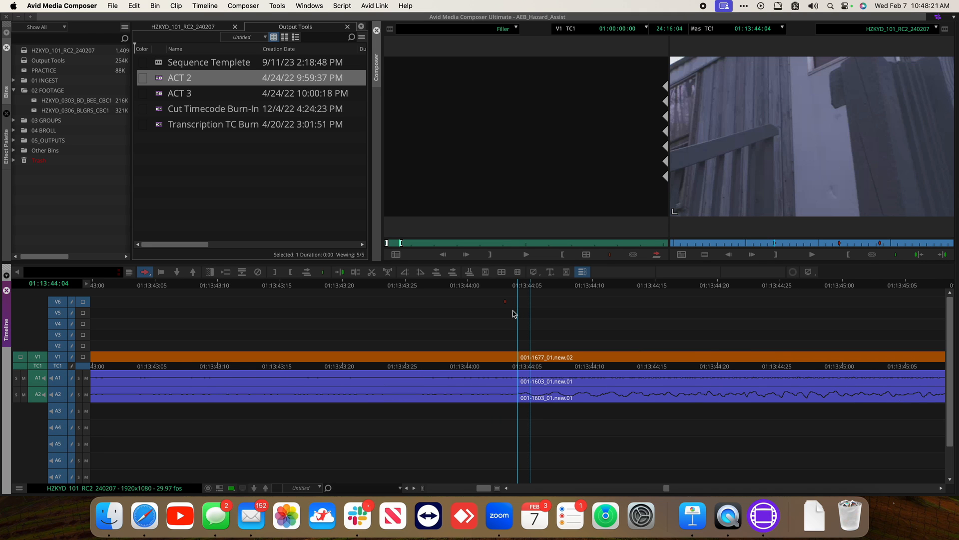
{"action": "key", "text": "super+bracketleft"}
{"action": "key", "text": "super+bracketleft"}
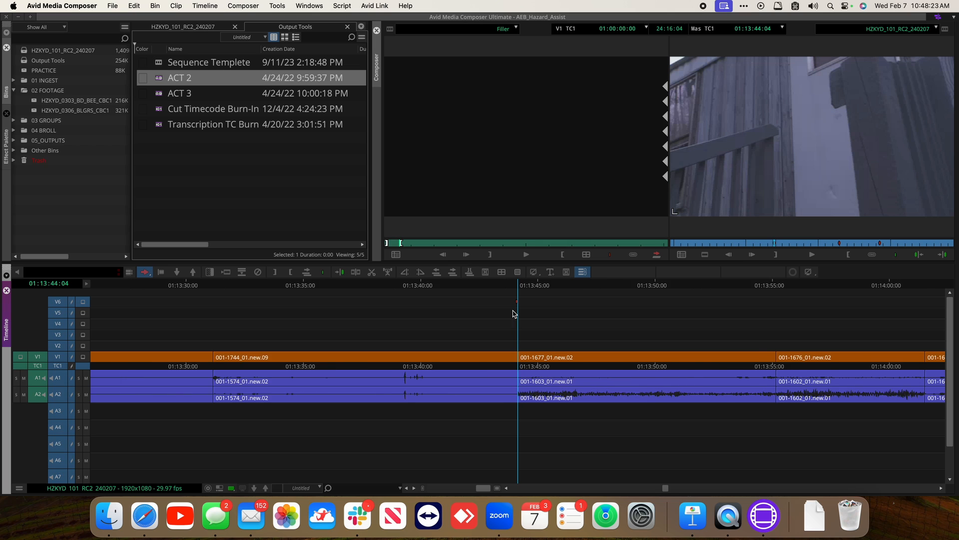
{"action": "key", "text": "b"}
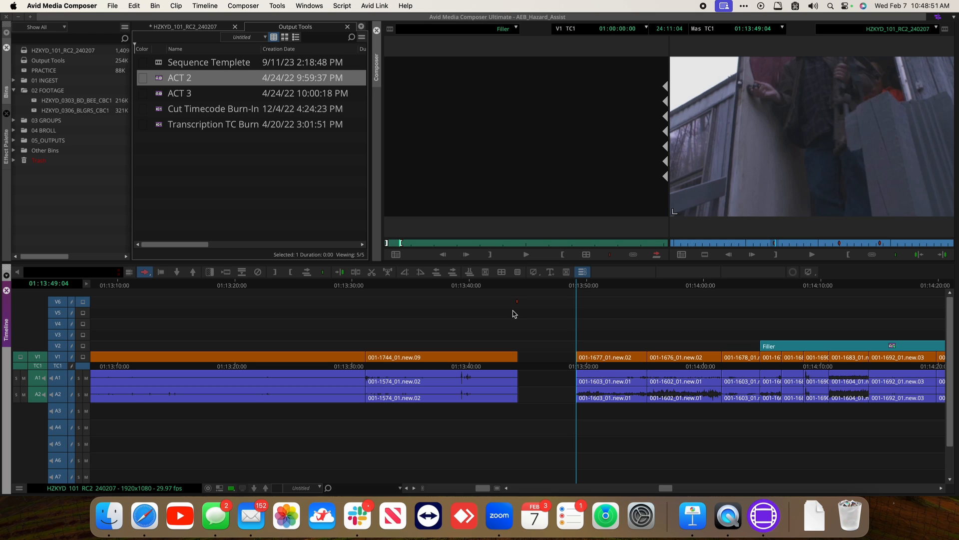
{"action": "key", "text": "super+z"}
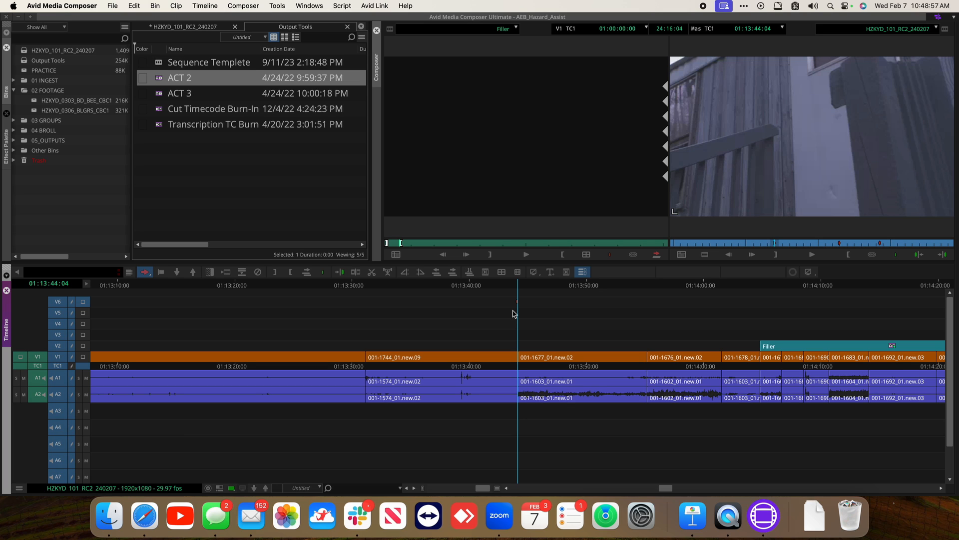
{"action": "key", "text": "super+shift+z"}
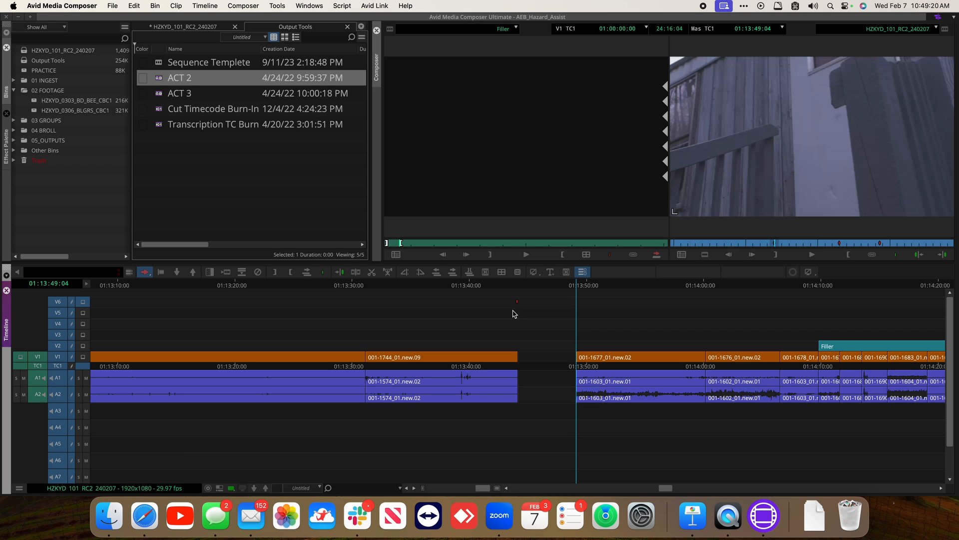
Play back and scrub through the 5-second gap spliced at the 01:13:44:04 marker
{"action": "left_click", "coordinate": [518, 286]}
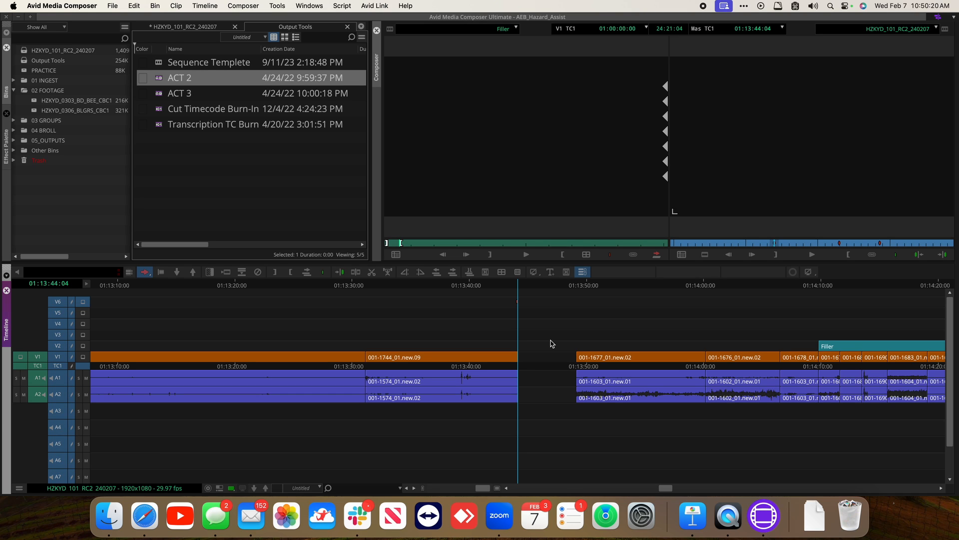
{"action": "key", "text": "space"}
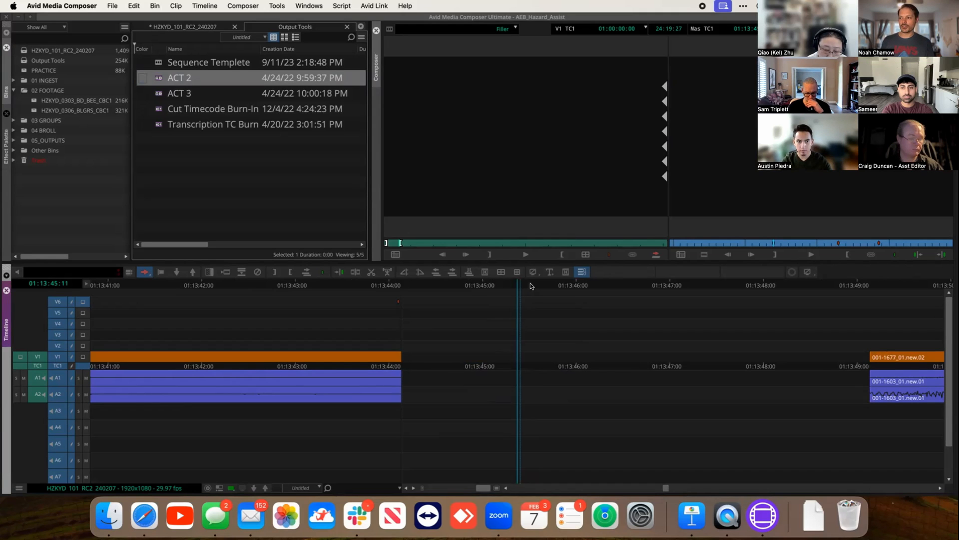
{"action": "left_click", "coordinate": [403, 282]}
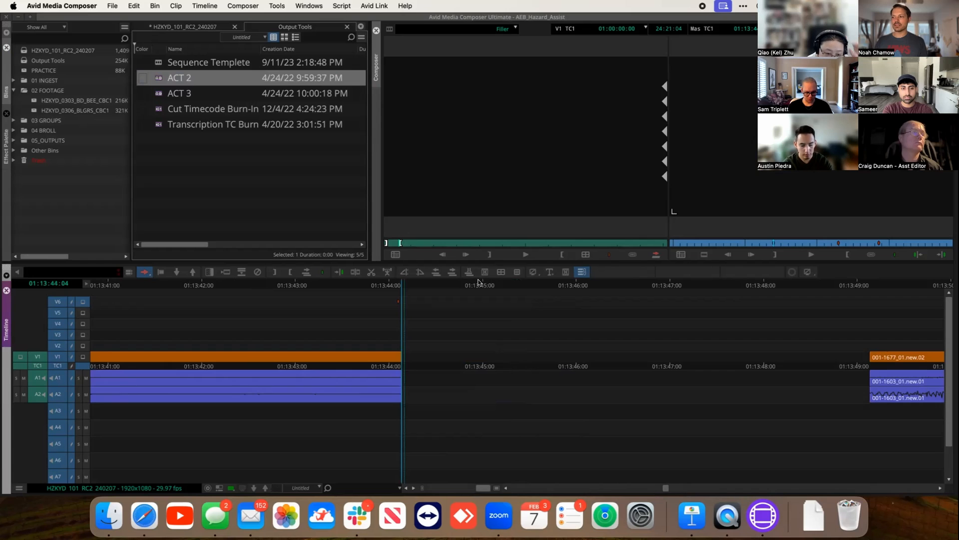
{"action": "left_click_drag", "start_coordinate": [403, 281], "coordinate": [458, 283]}
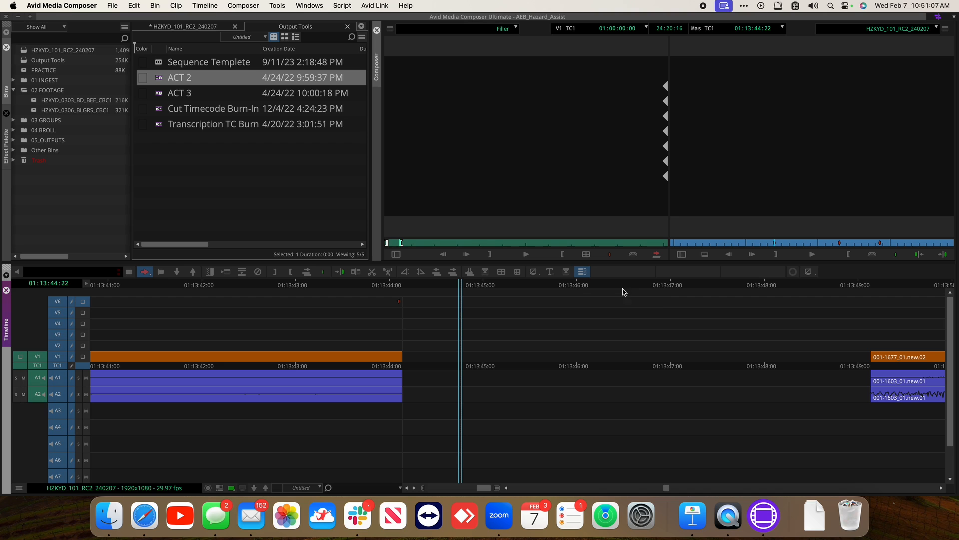
{"action": "left_click", "coordinate": [872, 286]}
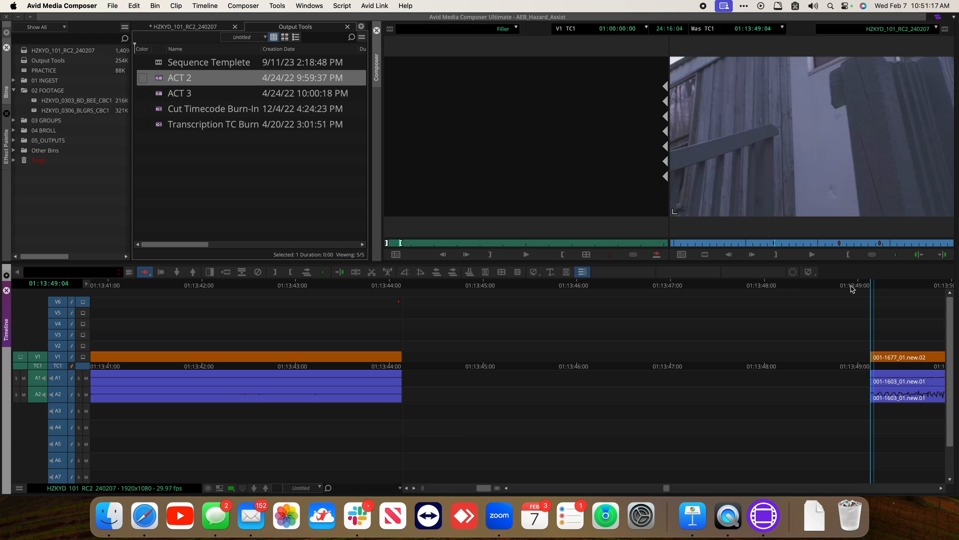
{"action": "mouse_move", "coordinate": [877, 285]}
{"action": "left_mouse_down"}
{"action": "mouse_move", "coordinate": [790, 288]}
{"action": "mouse_move", "coordinate": [888, 292]}
{"action": "left_mouse_up"}
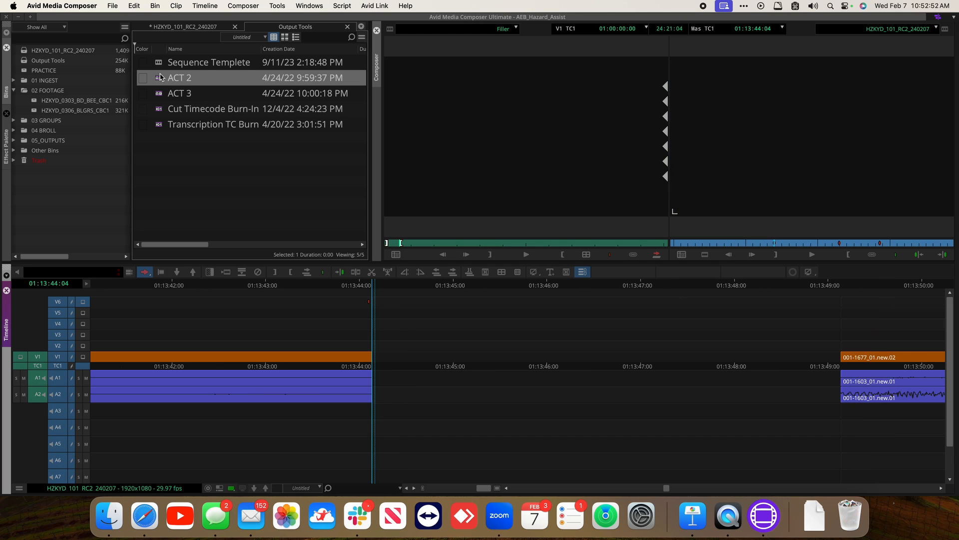
Place the ACT 2 card on V5 across the 5-second break starting at 01:13:44:04
{"action": "left_click", "coordinate": [160, 78]}
{"action": "left_click_drag", "start_coordinate": [160, 77], "coordinate": [424, 320]}
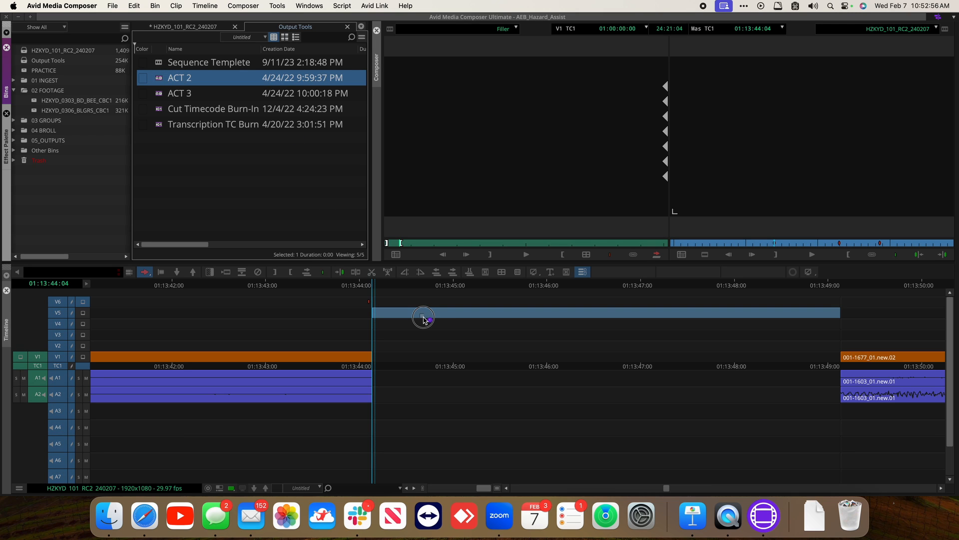
{"action": "left_click_drag", "start_coordinate": [424, 317], "coordinate": [423, 318]}
{"action": "left_click_drag", "start_coordinate": [376, 283], "coordinate": [843, 341]}
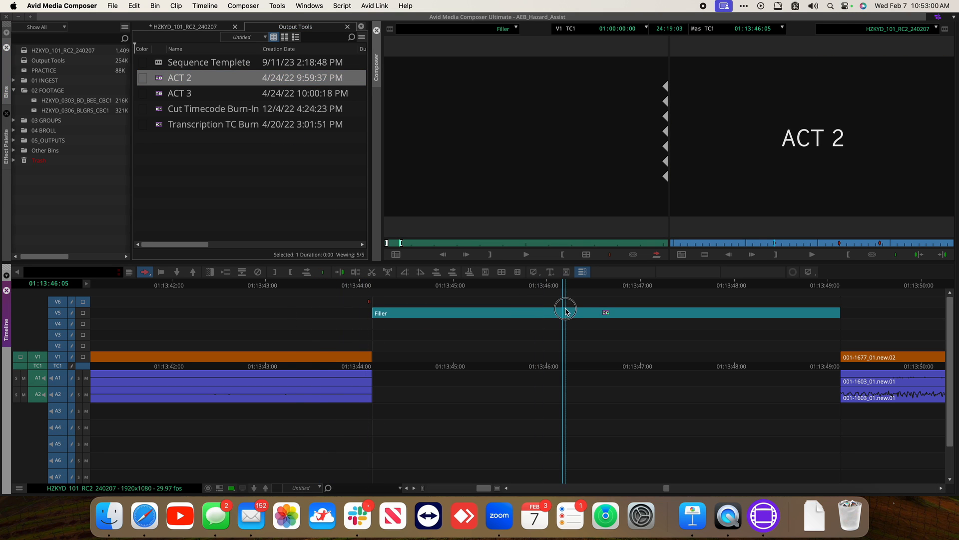
Navigate the sequence to the next red marker near 01:22:45 and zoom in on its frame
{"action": "key", "text": "super+slash"}
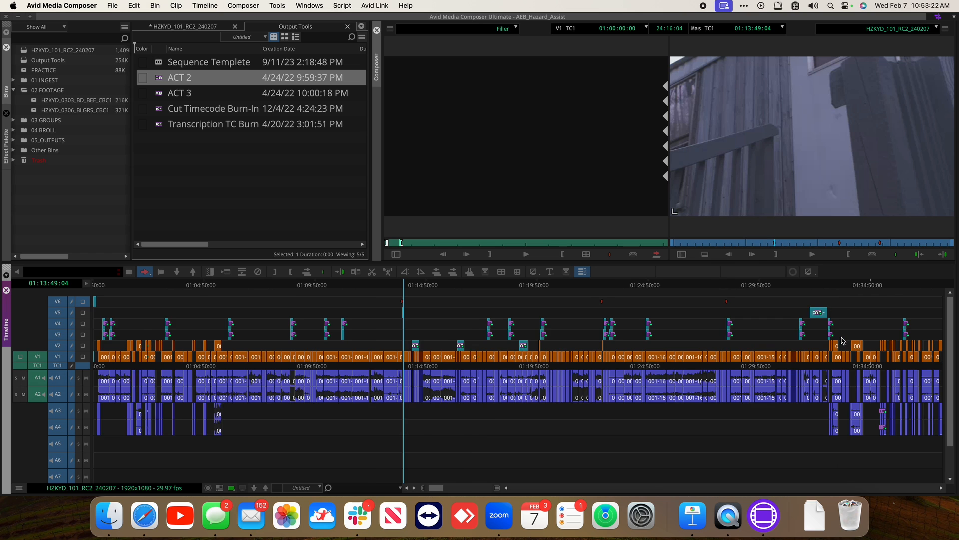
{"action": "left_click", "coordinate": [591, 286]}
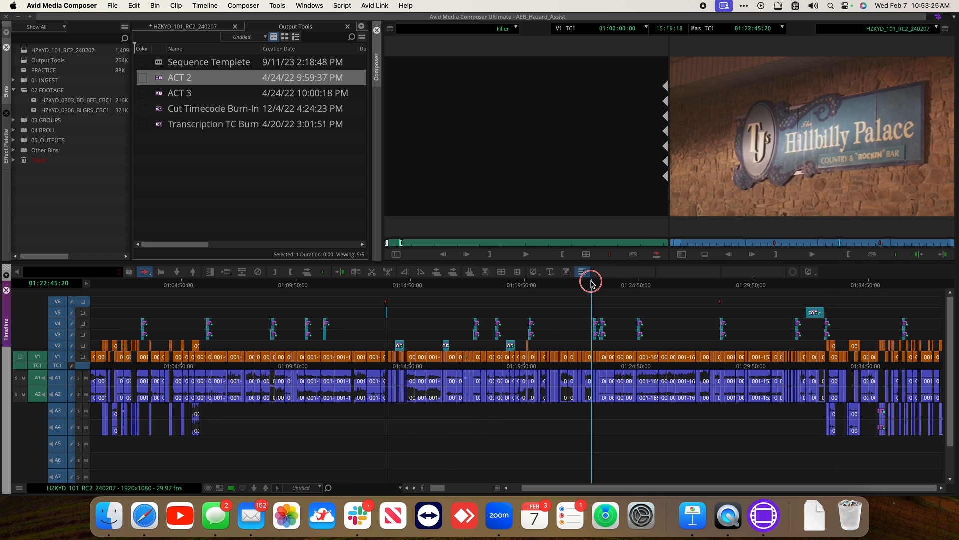
{"action": "key", "text": "super+bracketright"}
{"action": "key", "text": "super+bracketright"}
{"action": "key", "text": "super+bracketright"}
{"action": "key", "text": "super+bracketright"}
{"action": "key", "text": "super+bracketright"}
{"action": "key", "text": "super+bracketright"}
{"action": "key", "text": "super+bracketright"}
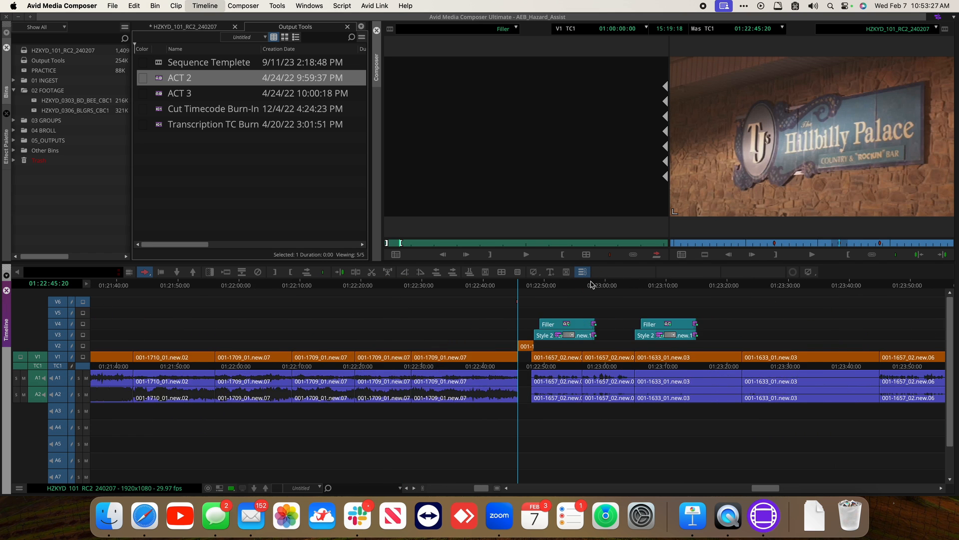
{"action": "key", "text": "super+bracketright"}
{"action": "key", "text": "super+bracketright"}
{"action": "key", "text": "super+bracketright"}
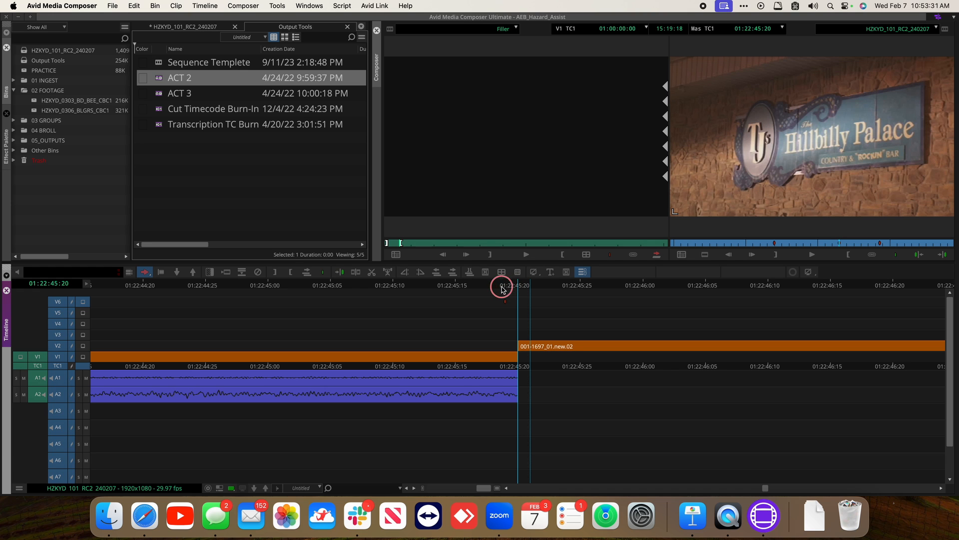
{"action": "key", "text": "Left"}
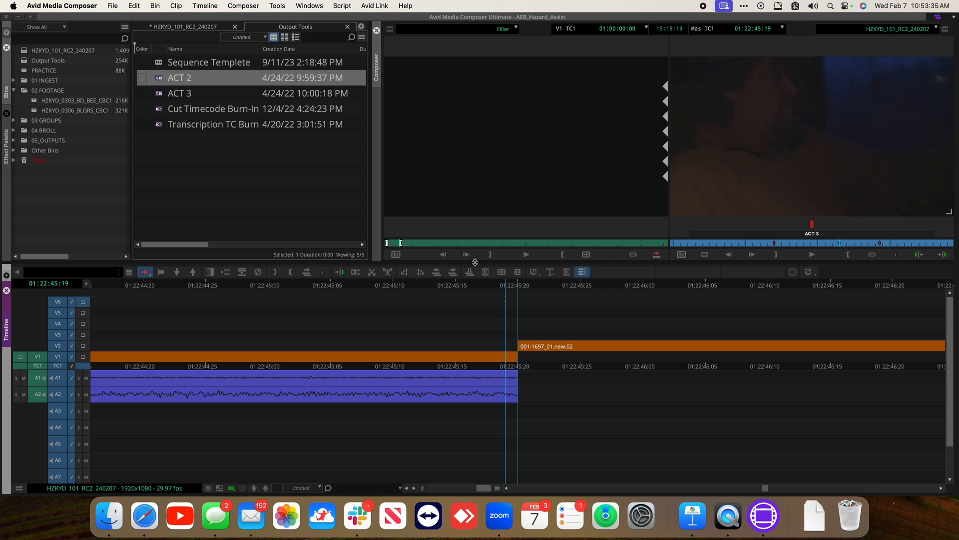
{"action": "mouse_move", "coordinate": [514, 288]}
{"action": "left_mouse_down"}
{"action": "mouse_move", "coordinate": [619, 288]}
{"action": "mouse_move", "coordinate": [490, 291]}
{"action": "mouse_move", "coordinate": [511, 292]}
{"action": "left_mouse_up"}
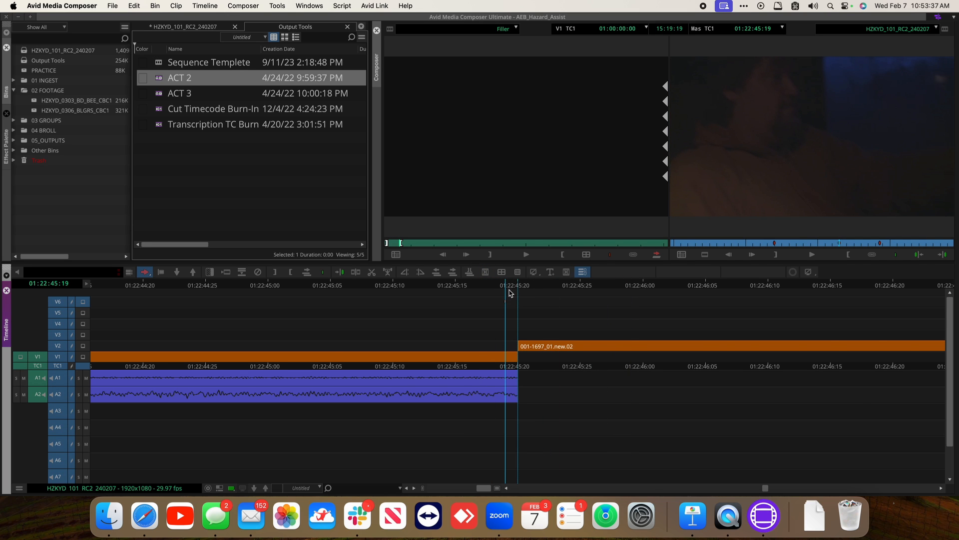
Open the Markers list, jump to the ACT 3 marker, and splice the 5-second filler at 01:22:45:20
{"action": "key", "text": "super+slash"}
{"action": "left_click", "coordinate": [608, 284]}
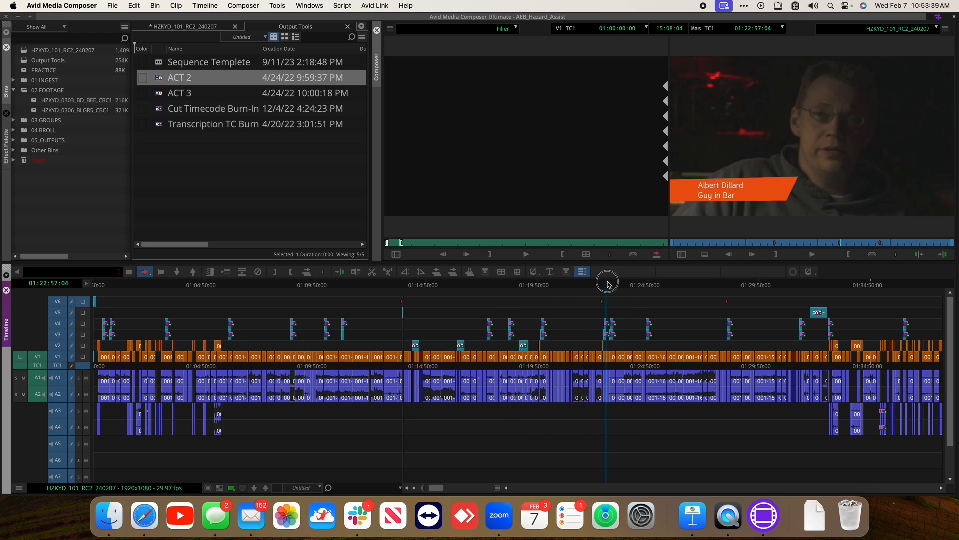
{"action": "left_click_drag", "start_coordinate": [609, 285], "coordinate": [602, 285]}
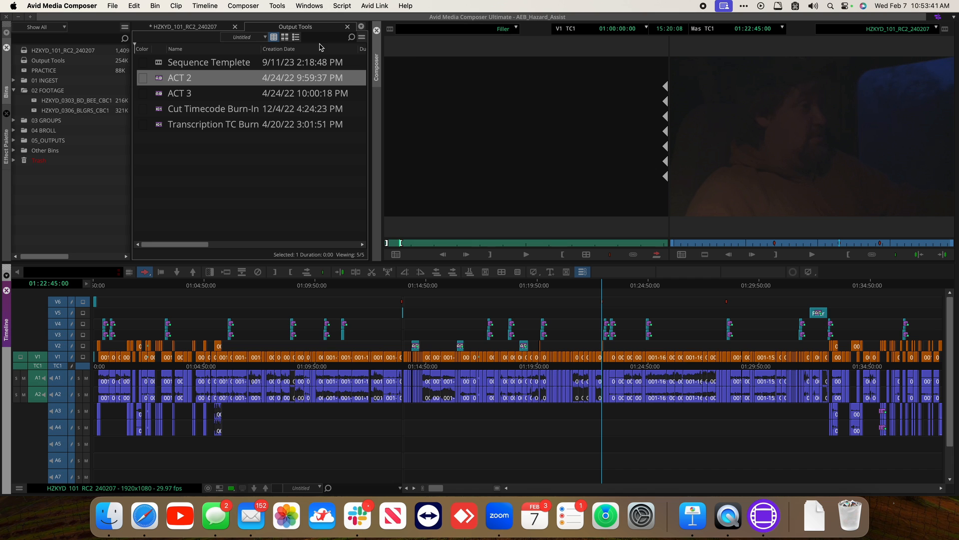
{"action": "left_click", "coordinate": [282, 5]}
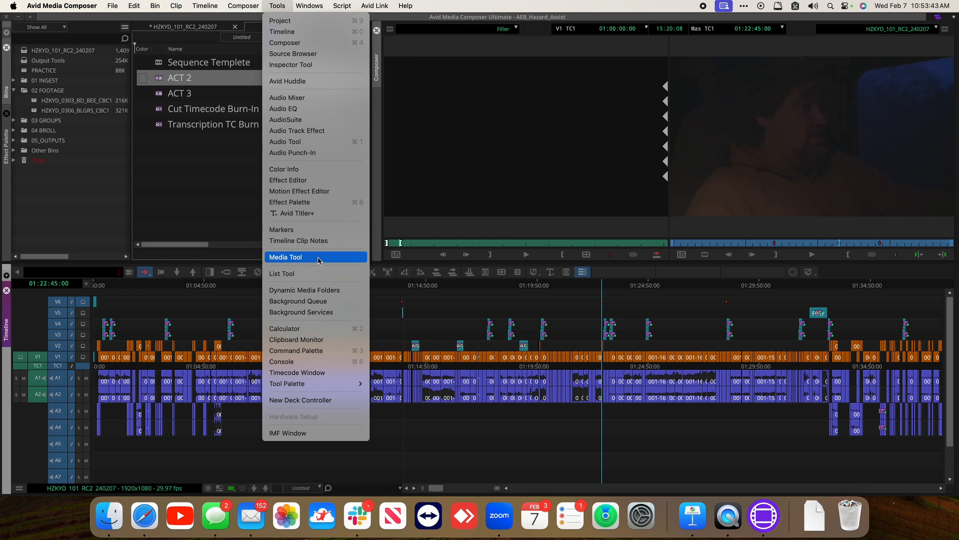
{"action": "left_click", "coordinate": [312, 233]}
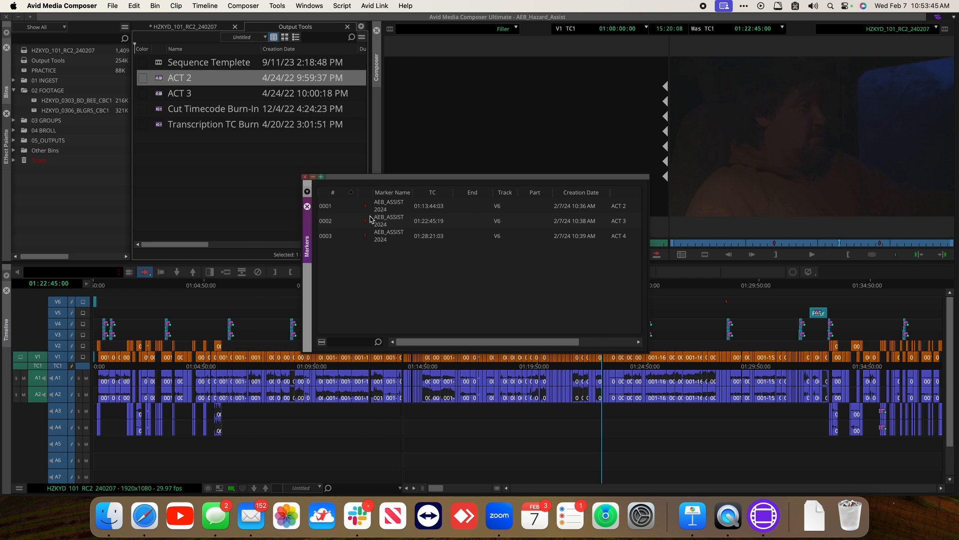
{"action": "left_click", "coordinate": [596, 225]}
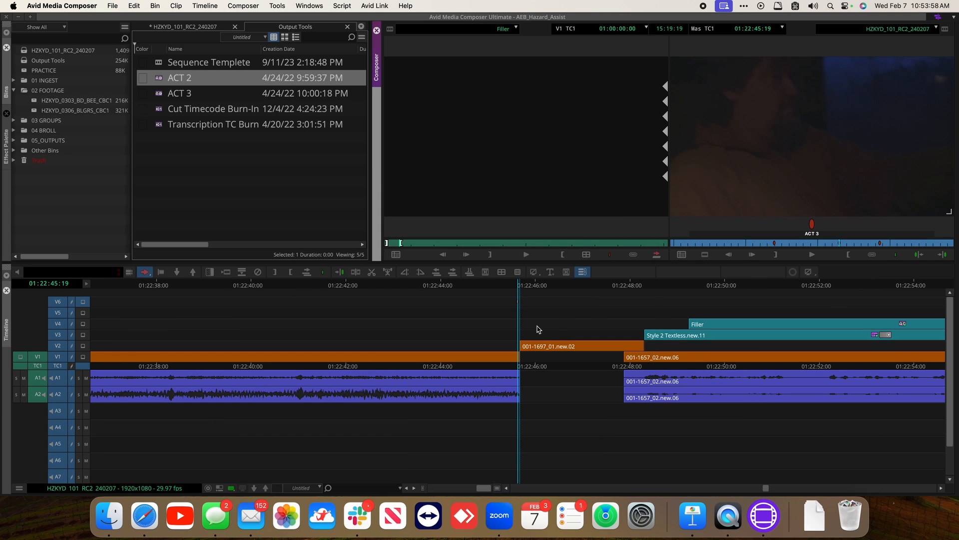
{"action": "key", "text": "Right"}
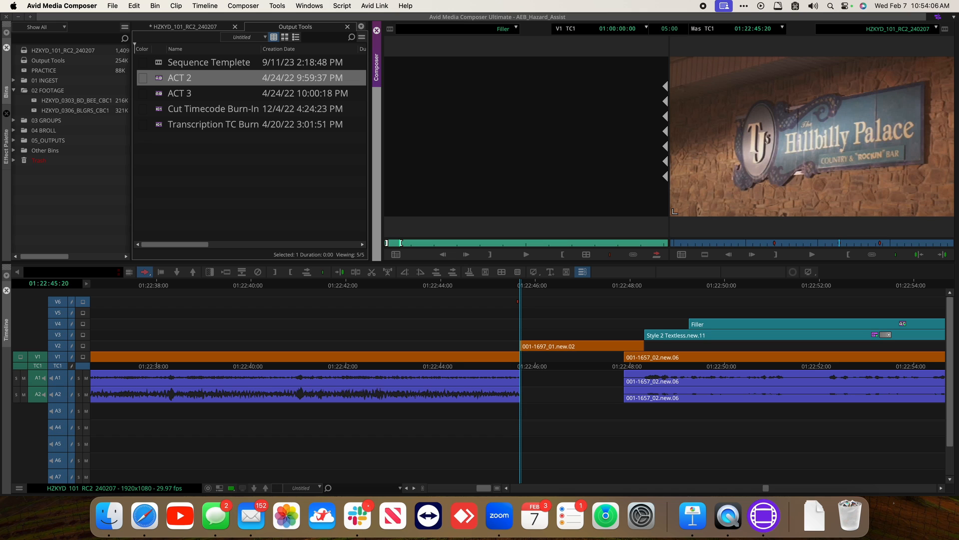
{"action": "key", "text": "v"}
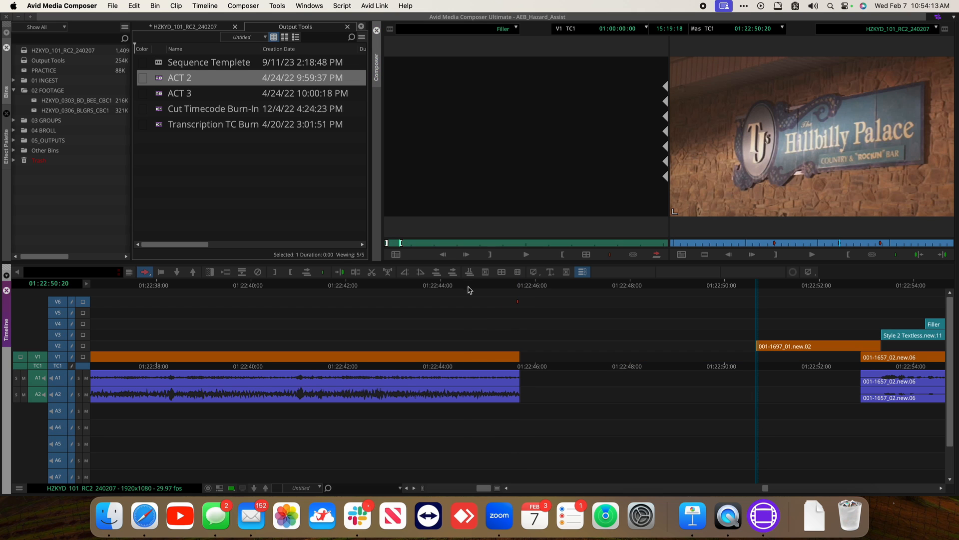
Scrub through the new break and save the sequence
{"action": "left_click_drag", "start_coordinate": [465, 285], "coordinate": [791, 300]}
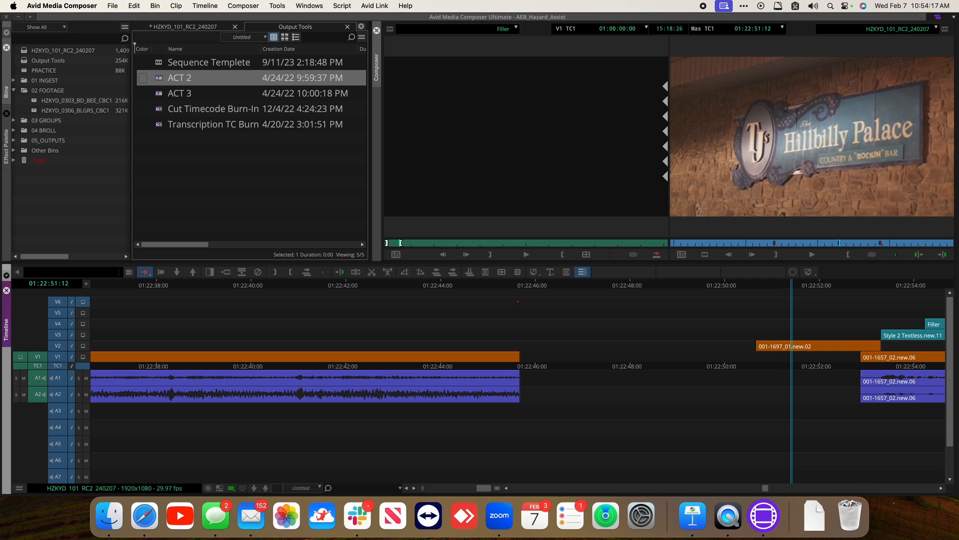
{"action": "left_click", "coordinate": [535, 300]}
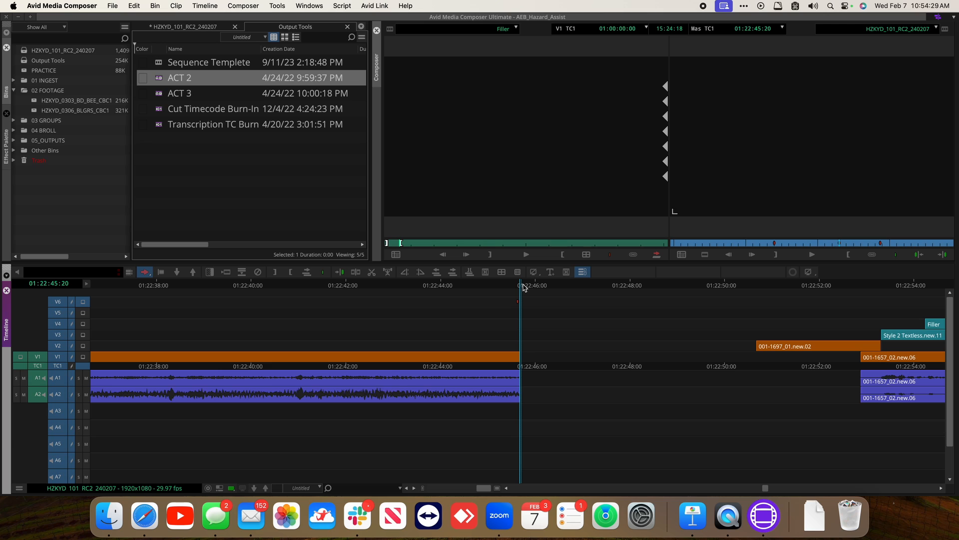
{"action": "key", "text": "super+s"}
Place the ACT 3 card on V5 across the break from 01:22:45:20 to 01:22:50:20
{"action": "left_click", "coordinate": [753, 283]}
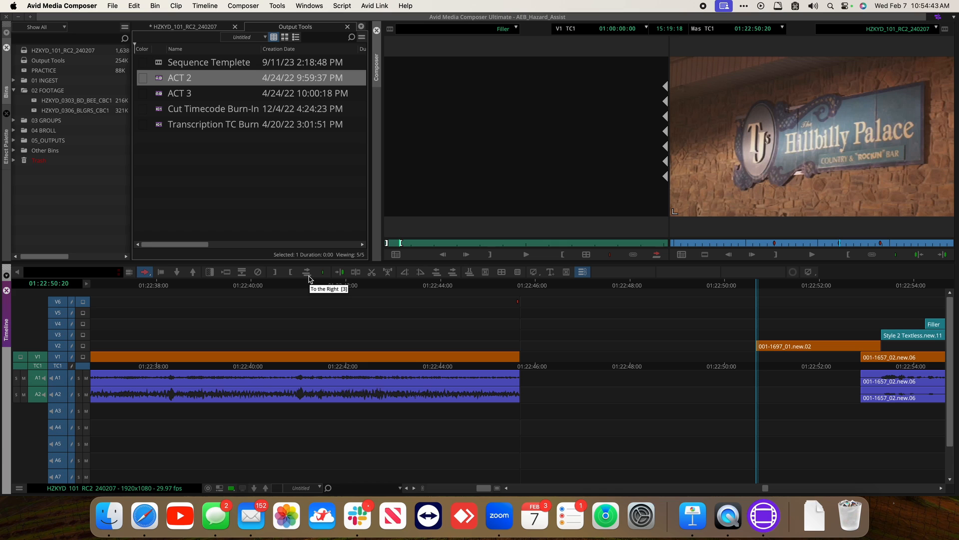
{"action": "left_click_drag", "start_coordinate": [158, 95], "coordinate": [602, 315]}
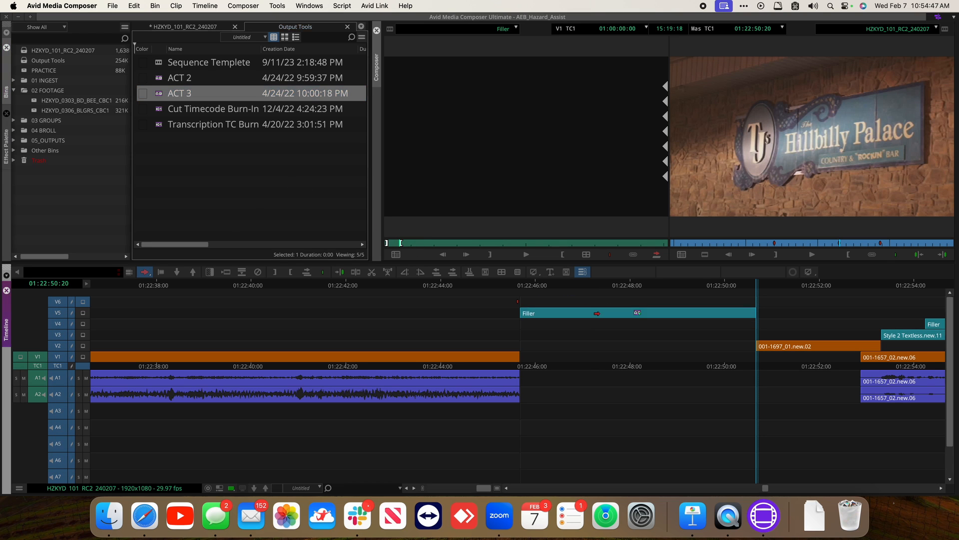
{"action": "left_click", "coordinate": [648, 286]}
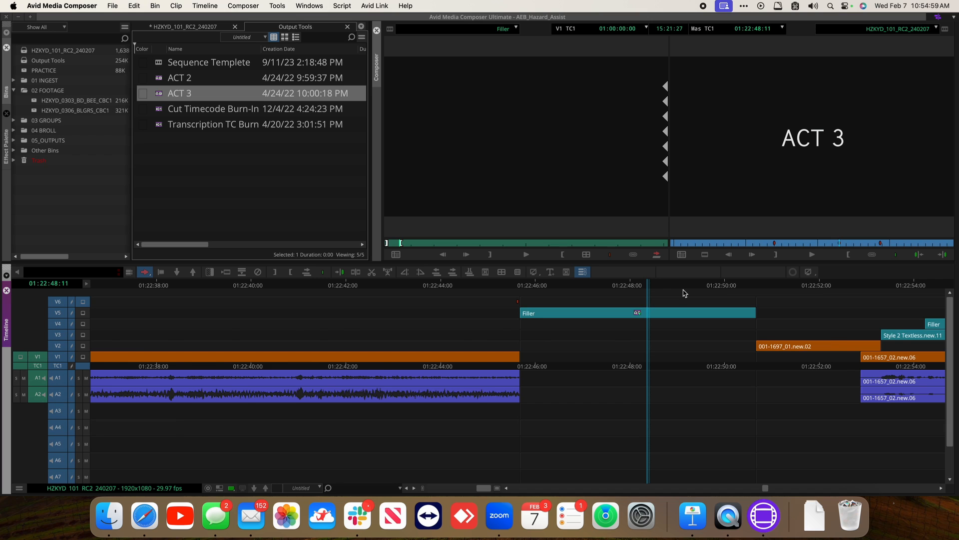
Locate the ACT 4 marker near 01:28:26 and zoom in to its exact frame
{"action": "key", "text": "super+slash"}
{"action": "left_click", "coordinate": [728, 285]}
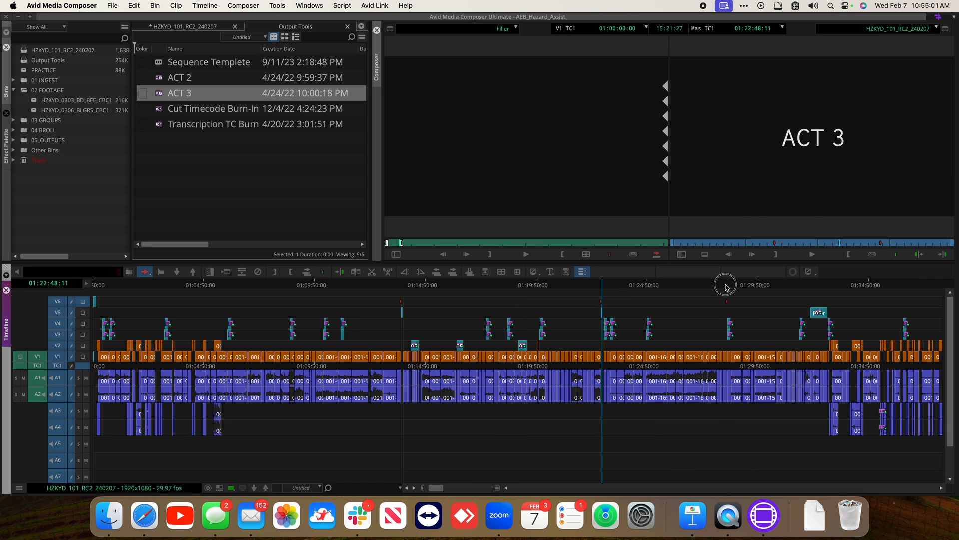
{"action": "key", "text": "space"}
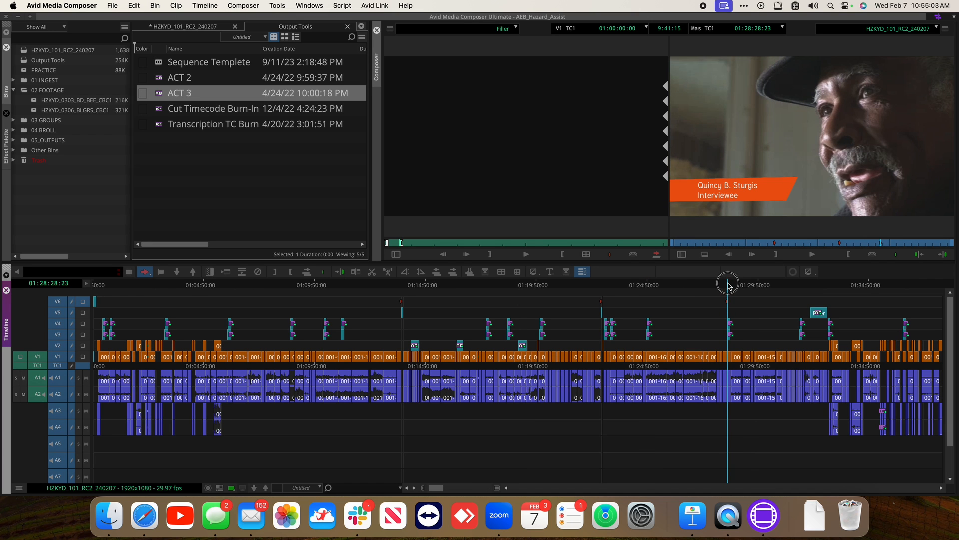
{"action": "key", "text": "super+bracketright"}
{"action": "key", "text": "super+bracketright"}
{"action": "key", "text": "super+bracketright"}
{"action": "key", "text": "super+bracketright"}
{"action": "key", "text": "super+bracketright"}
{"action": "key", "text": "super+bracketright"}
{"action": "key", "text": "super+bracketright"}
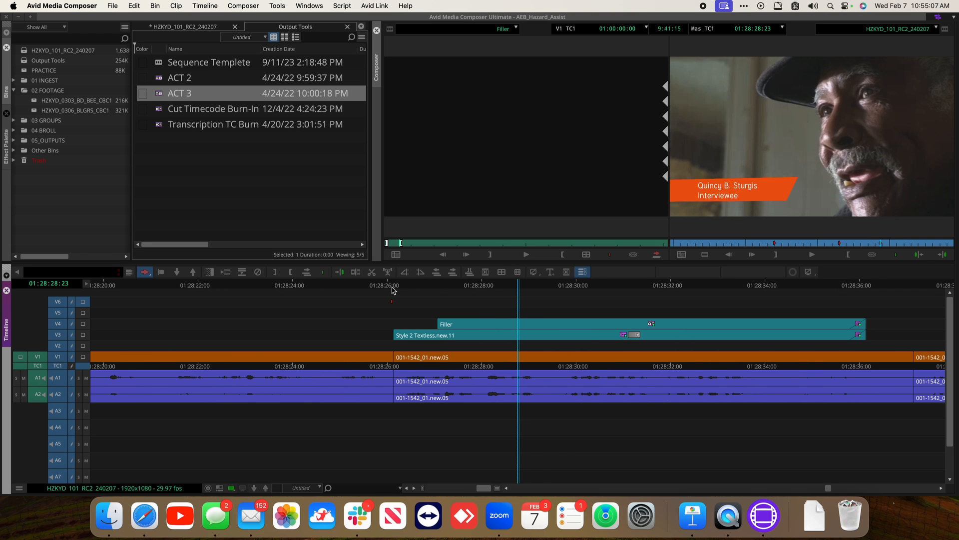
{"action": "left_click", "coordinate": [393, 290]}
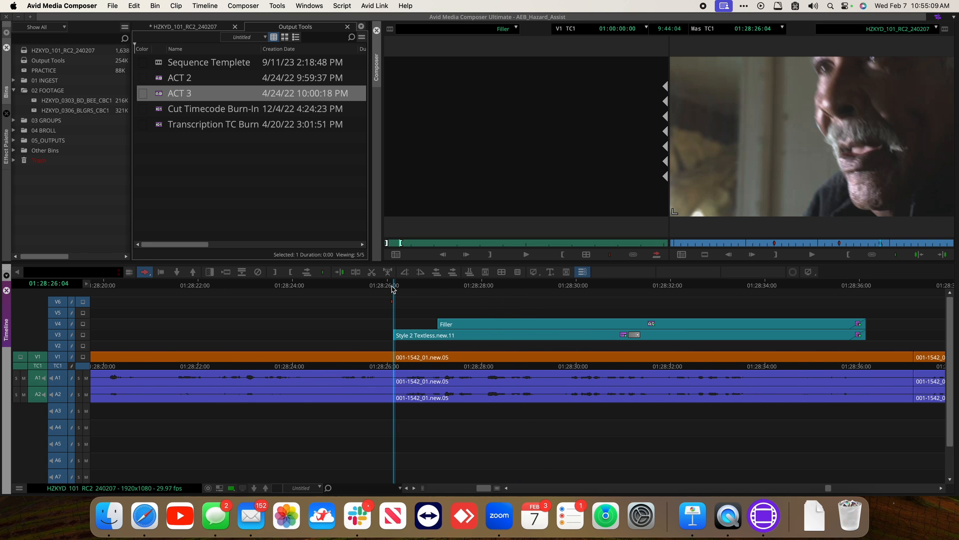
{"action": "key", "text": "Left"}
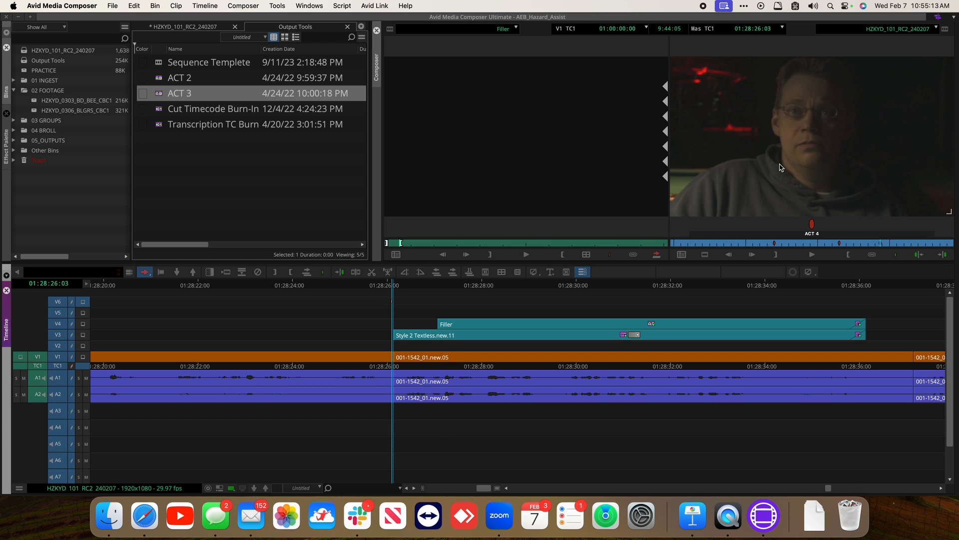
{"action": "key", "text": "Right"}
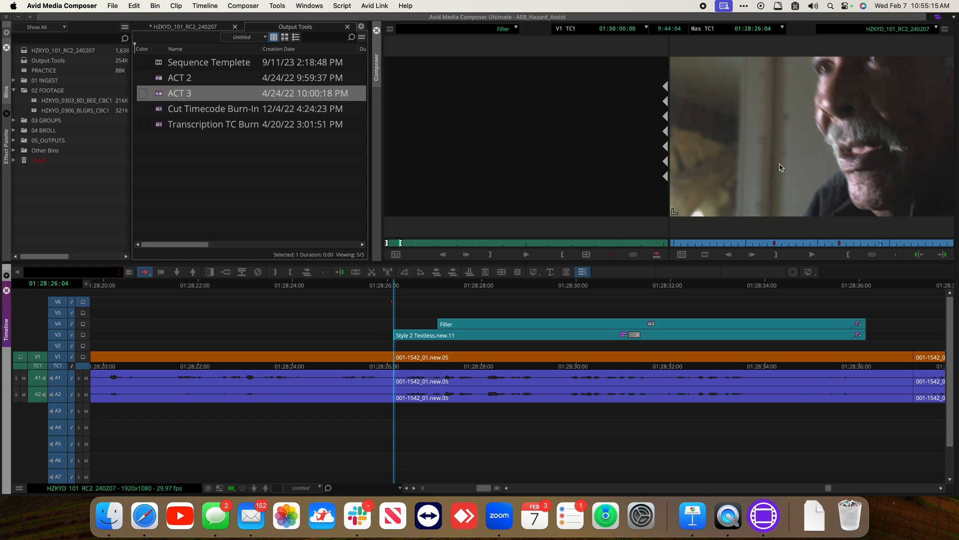
Splice the 5-second filler into the sequence at the ACT 4 marker at 01:28:26:04
{"action": "left_click", "coordinate": [543, 99]}
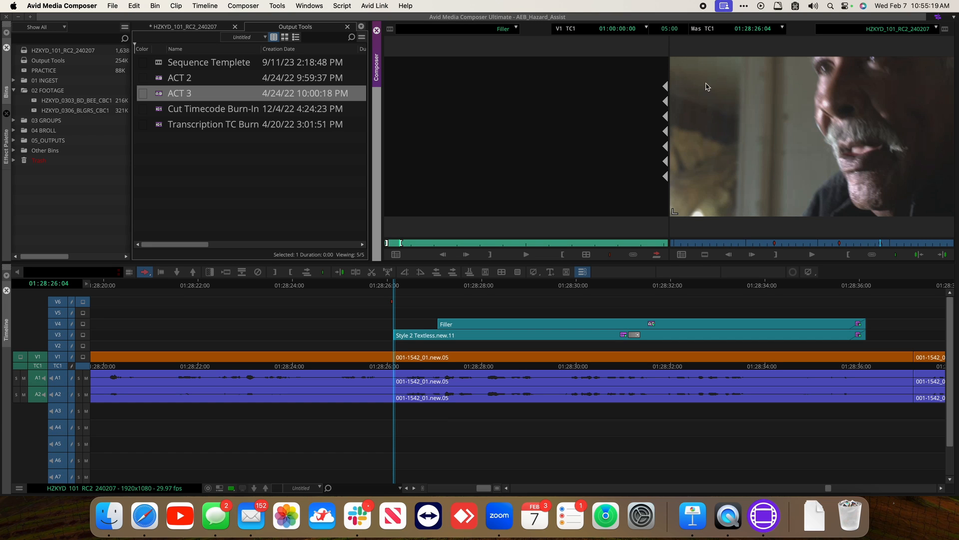
{"action": "left_click", "coordinate": [754, 114]}
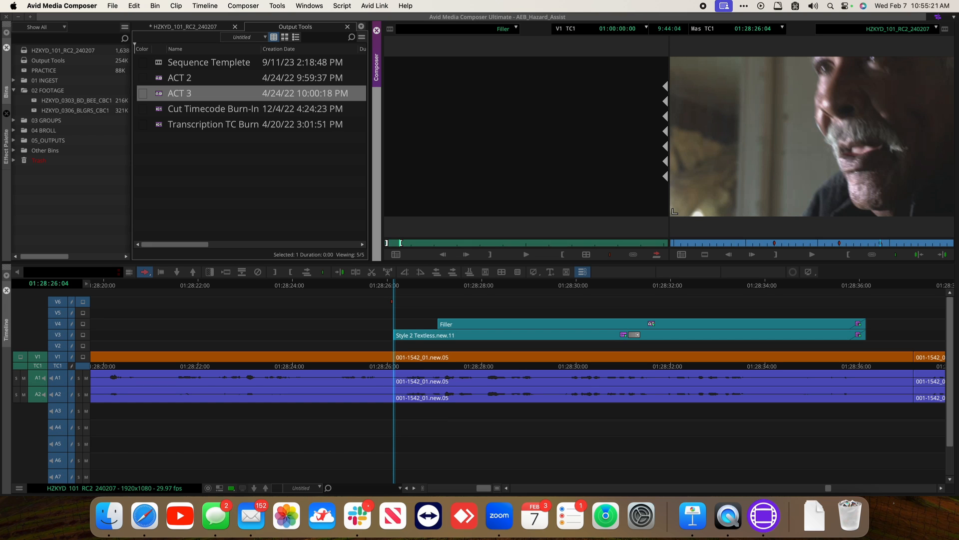
{"action": "key", "text": "v"}
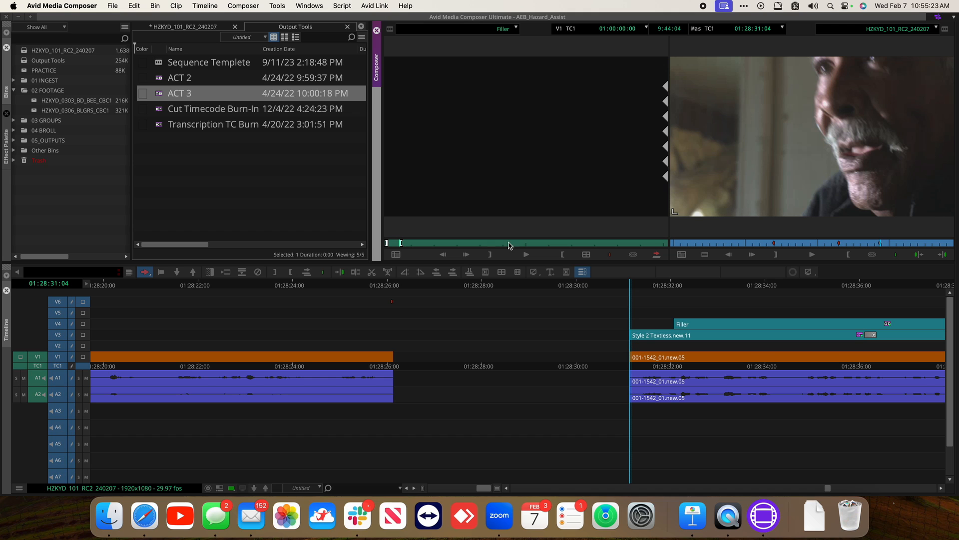
{"action": "left_click", "coordinate": [395, 283]}
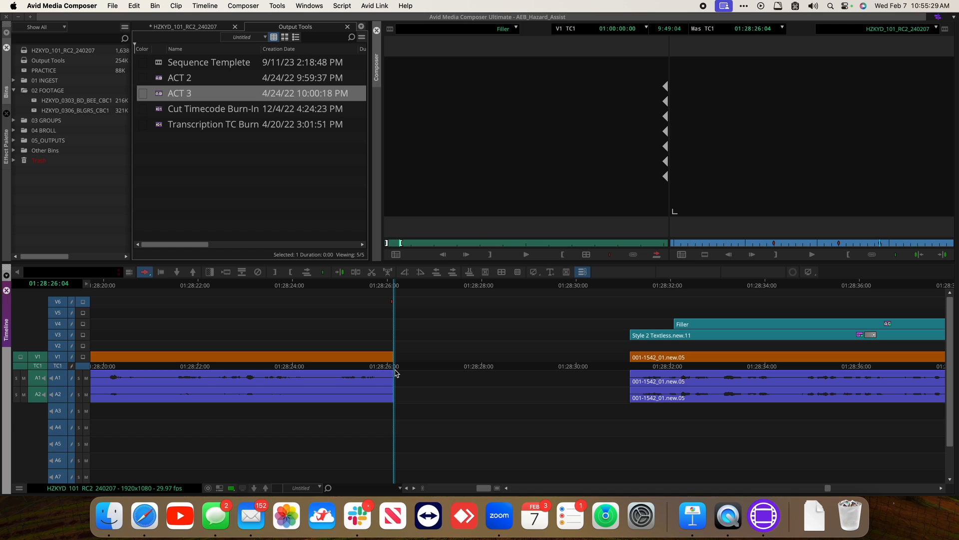
Place the ACT 3 title card on V5 across the ACT 4 break, from 01:28:26:04 to 01:28:31:04
{"action": "left_click", "coordinate": [630, 283]}
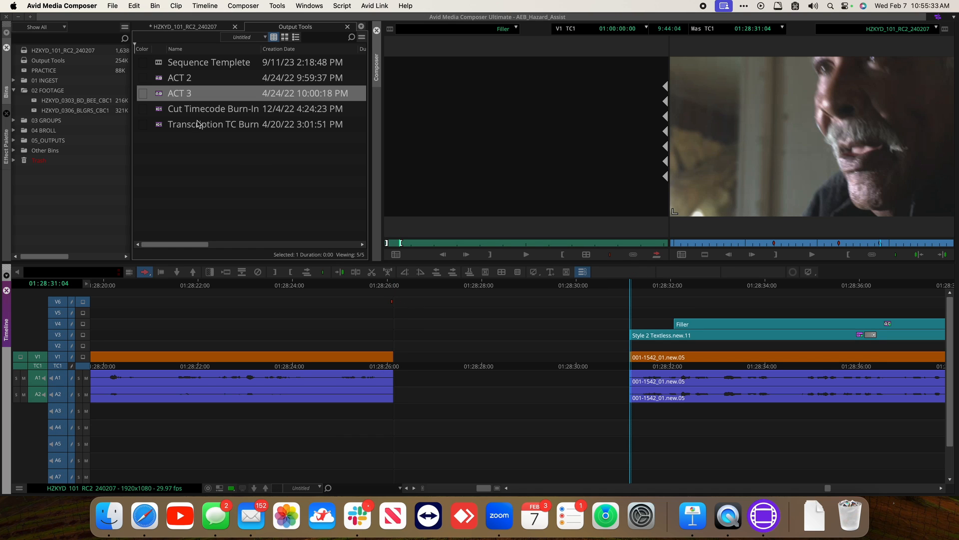
{"action": "left_click", "coordinate": [159, 95]}
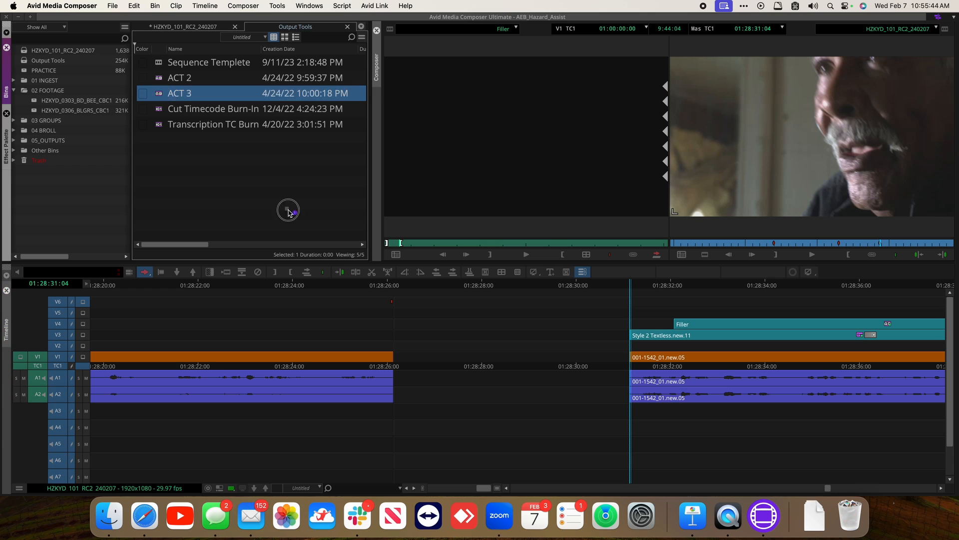
{"action": "left_click", "coordinate": [461, 314]}
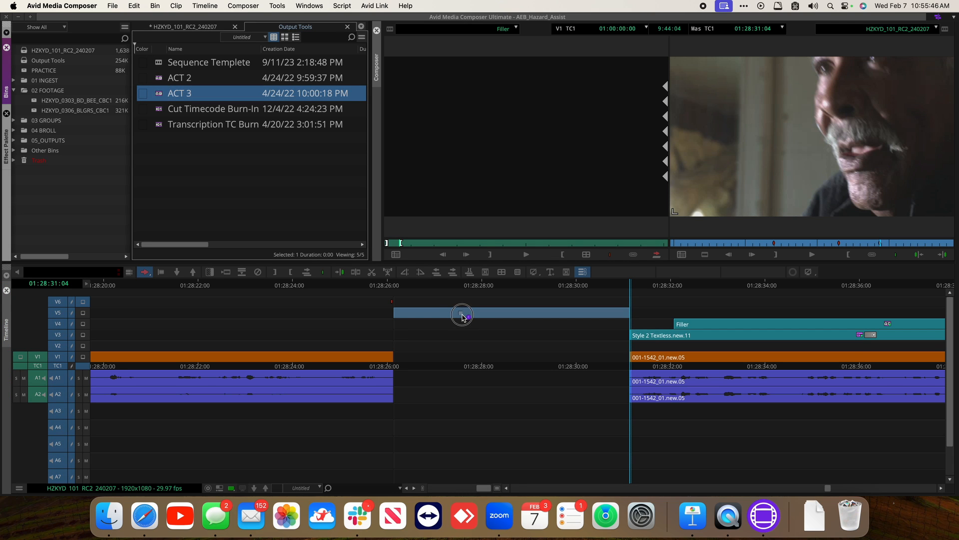
{"action": "left_click_drag", "start_coordinate": [461, 315], "coordinate": [462, 316]}
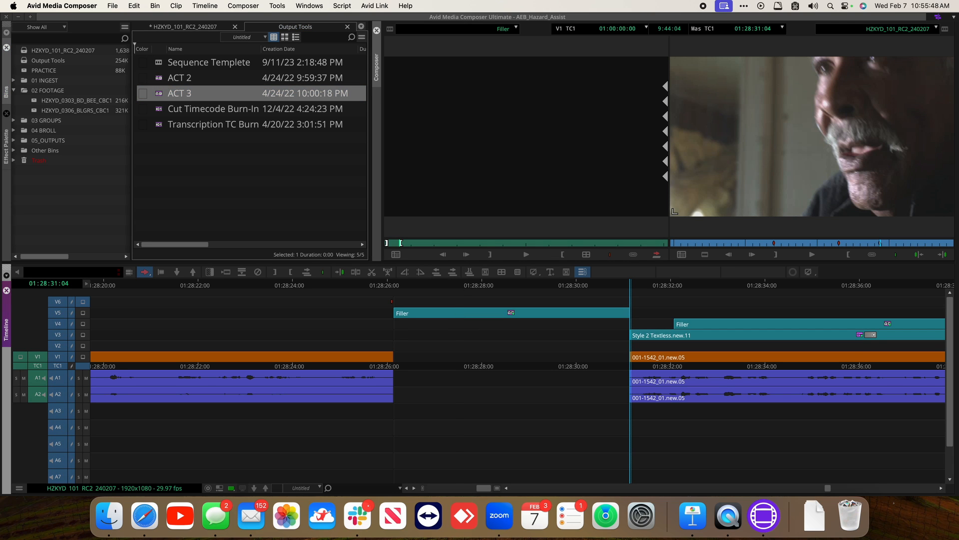
{"action": "left_click", "coordinate": [453, 286]}
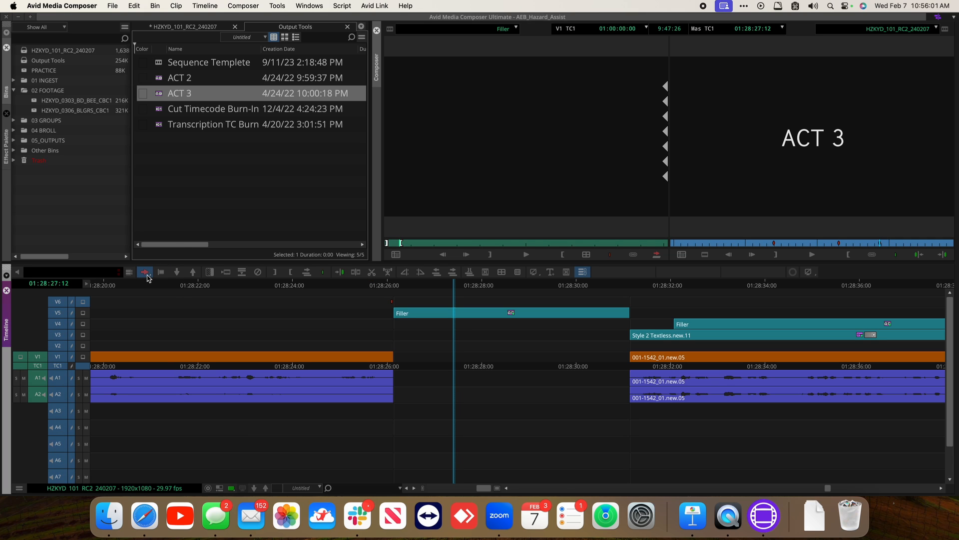
Open the new card's SubCap effect and change its caption text to ACT 4
{"action": "left_click", "coordinate": [464, 315]}
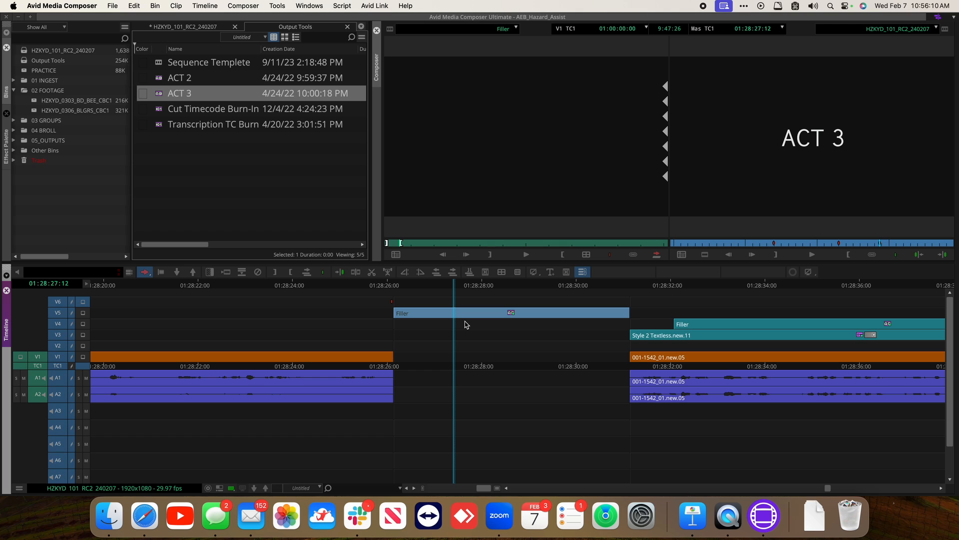
{"action": "key", "text": "shift+F10"}
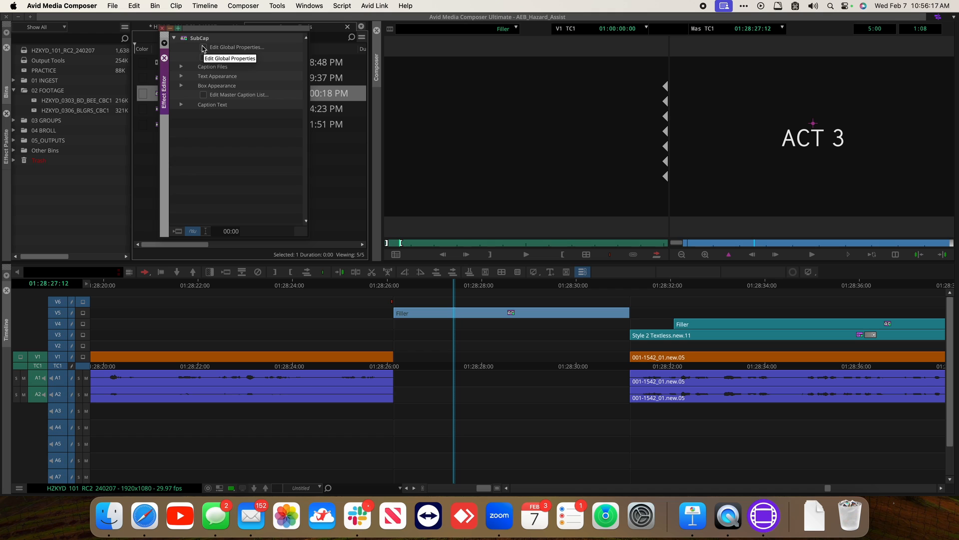
{"action": "left_click", "coordinate": [182, 105]}
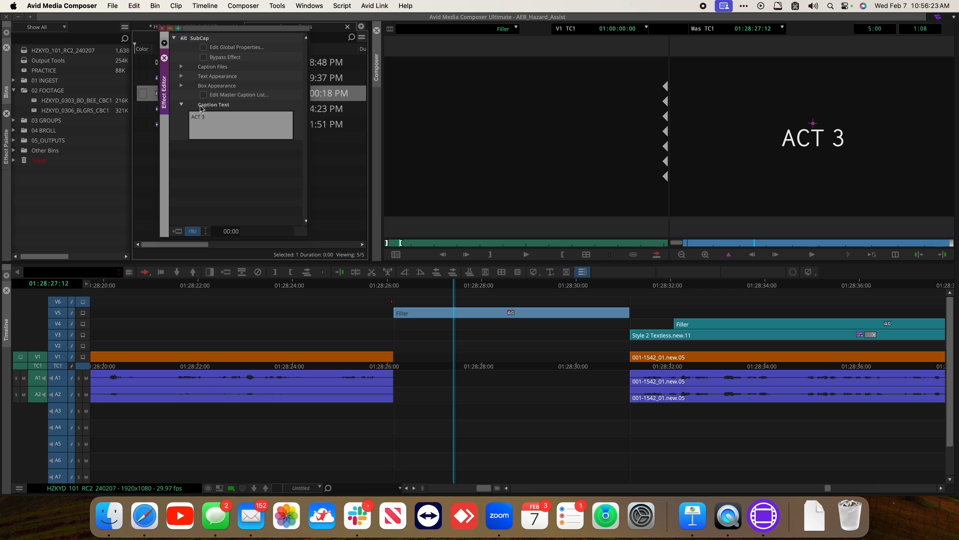
{"action": "left_click", "coordinate": [181, 105]}
{"action": "left_click", "coordinate": [181, 105]}
{"action": "left_click", "coordinate": [231, 124]}
{"action": "key", "text": "BackSpace"}
{"action": "type", "text": "4"}
{"action": "left_click", "coordinate": [164, 30]}
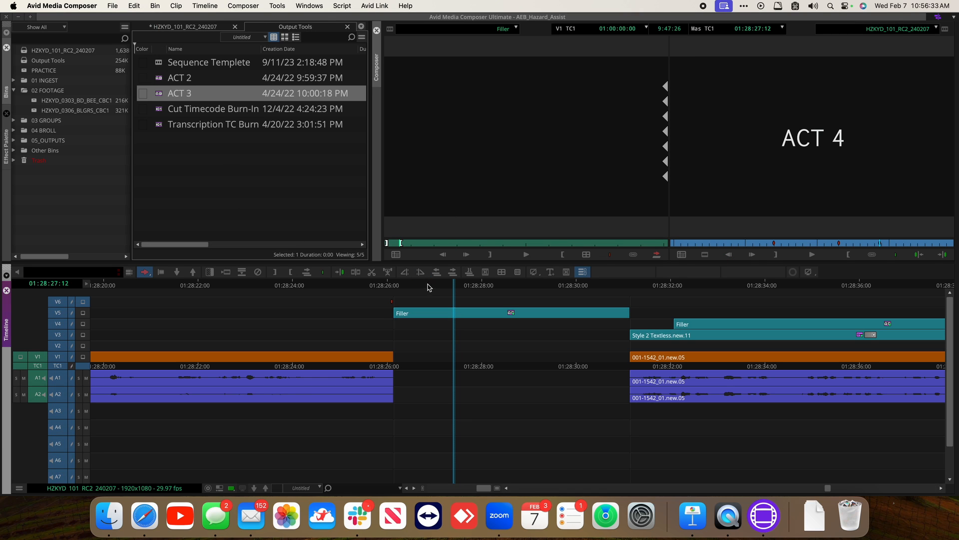
Scrub back to the slate at the very start of the sequence
{"action": "left_click", "coordinate": [387, 285]}
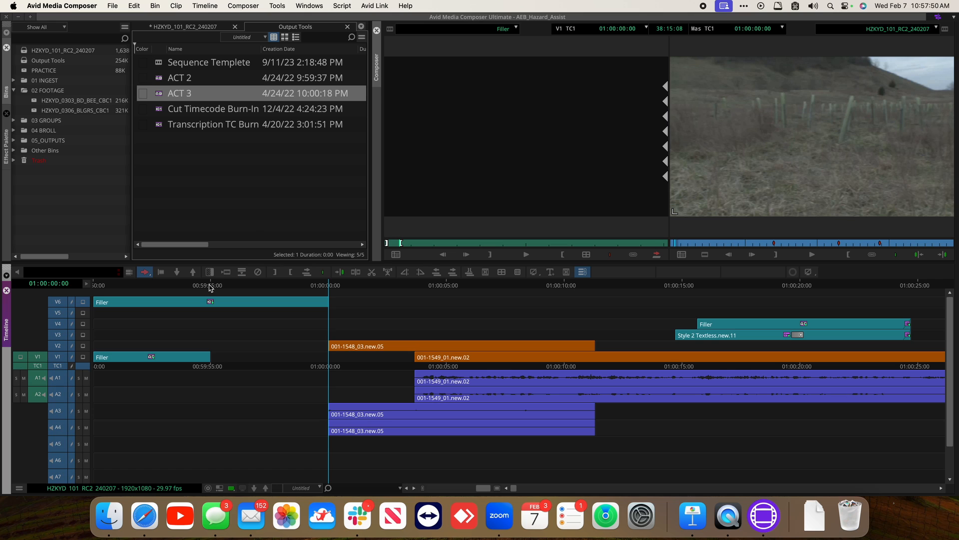
{"action": "left_click_drag", "start_coordinate": [209, 284], "coordinate": [168, 289]}
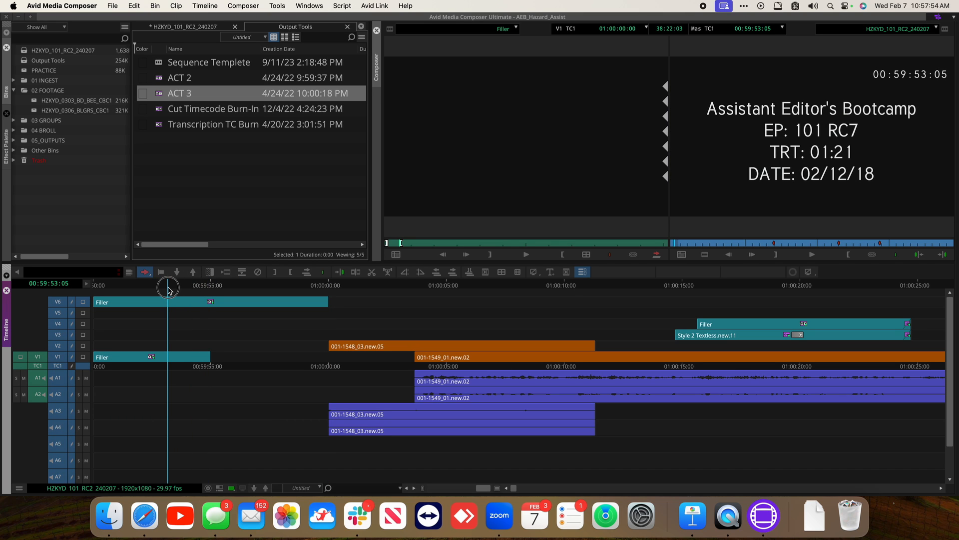
{"action": "left_click_drag", "start_coordinate": [168, 289], "coordinate": [82, 292]}
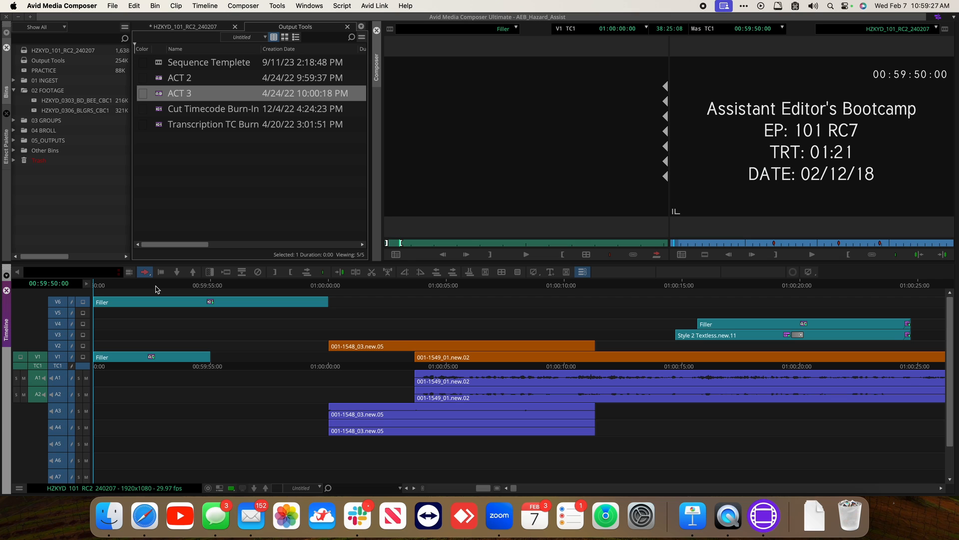
Save the project
{"action": "key", "text": "super+slash"}
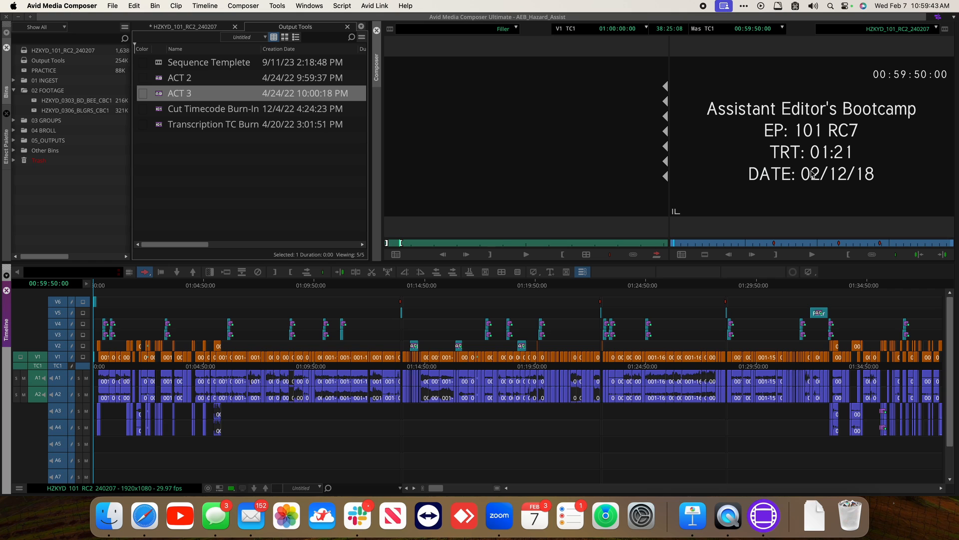
{"action": "key", "text": "super+s"}
{"action": "key", "text": "End"}
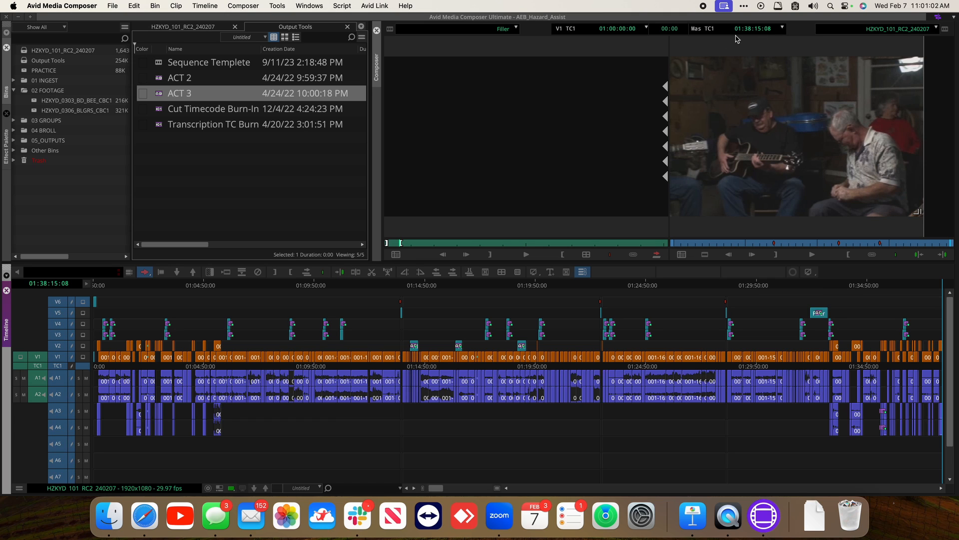
Open the slate's SubCap effect at the sequence start and replace its first caption line with Hazard
{"action": "key", "text": "Home"}
{"action": "key", "text": "Down"}
{"action": "key", "text": "Down"}
{"action": "key", "text": "Down"}
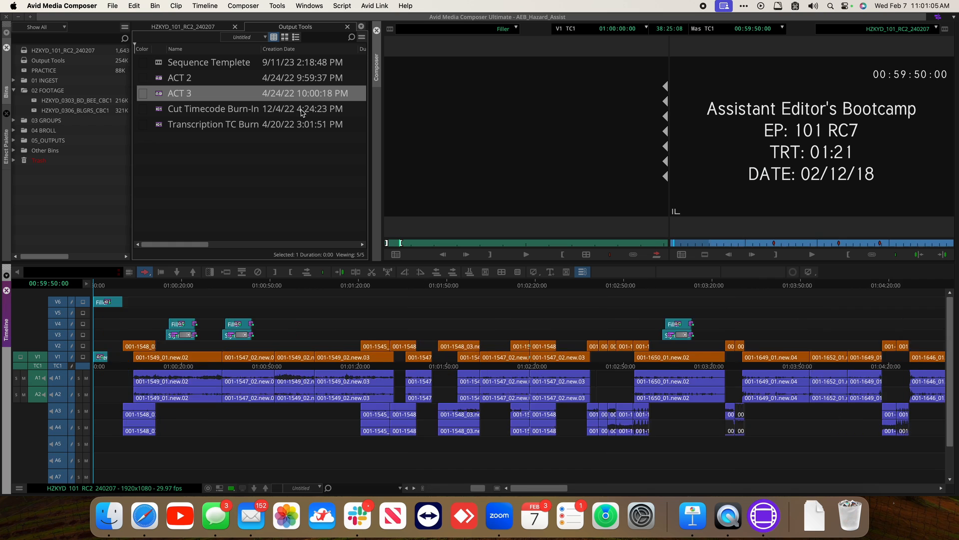
{"action": "key", "text": "super+]"}
{"action": "key", "text": "super+]"}
{"action": "key", "text": "super+]"}
{"action": "key", "text": "super+]"}
{"action": "key", "text": "super+["}
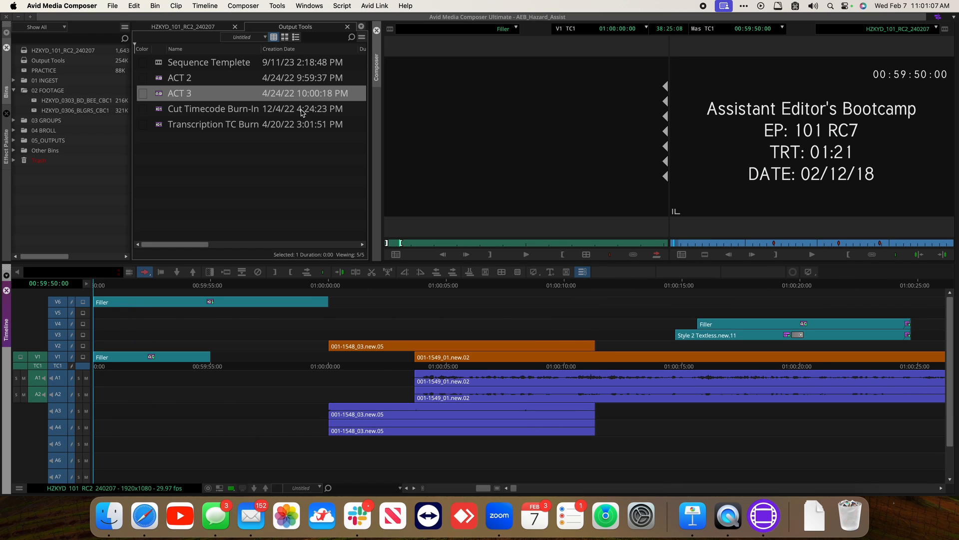
{"action": "left_click", "coordinate": [60, 303]}
{"action": "key", "text": "shift+F10"}
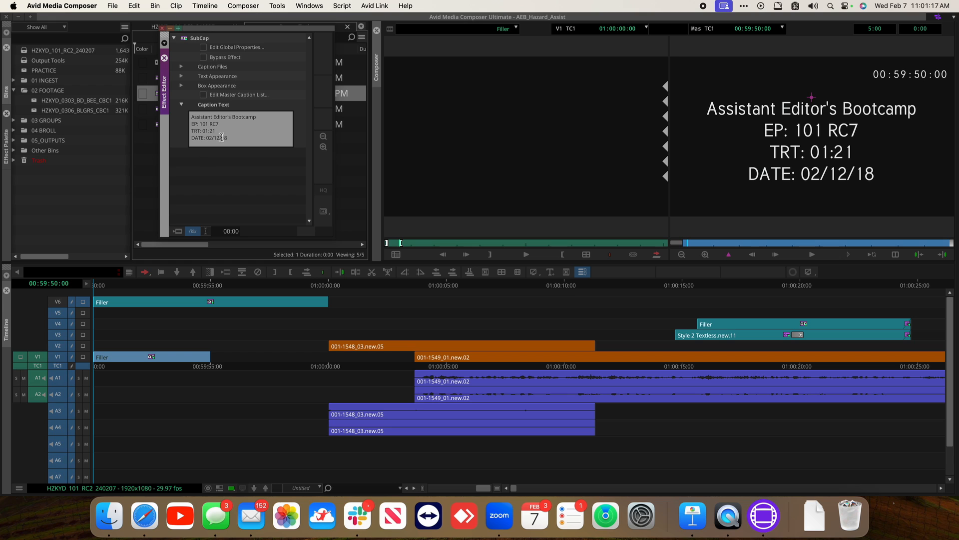
{"action": "triple_click", "coordinate": [191, 104]}
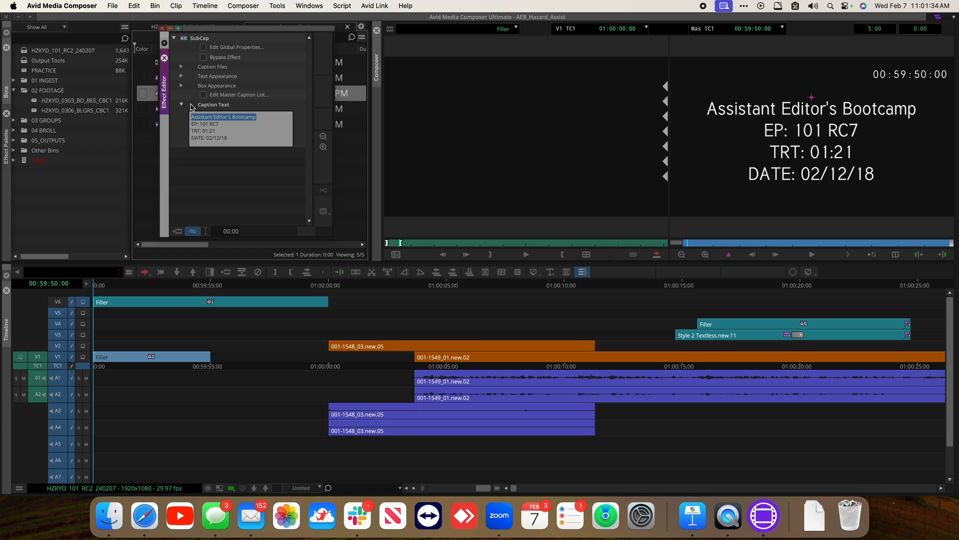
{"action": "type", "text": "Haz"}
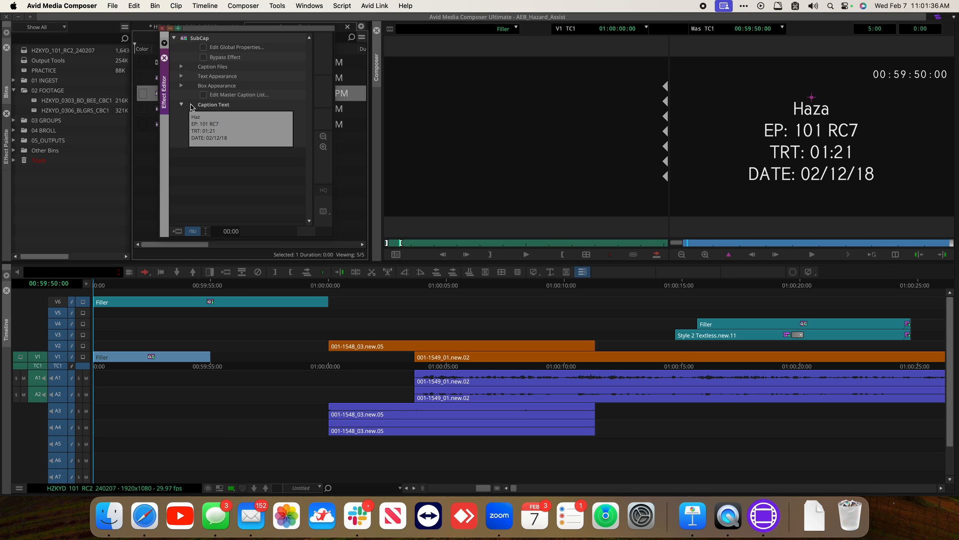
{"action": "type", "text": "ard"}
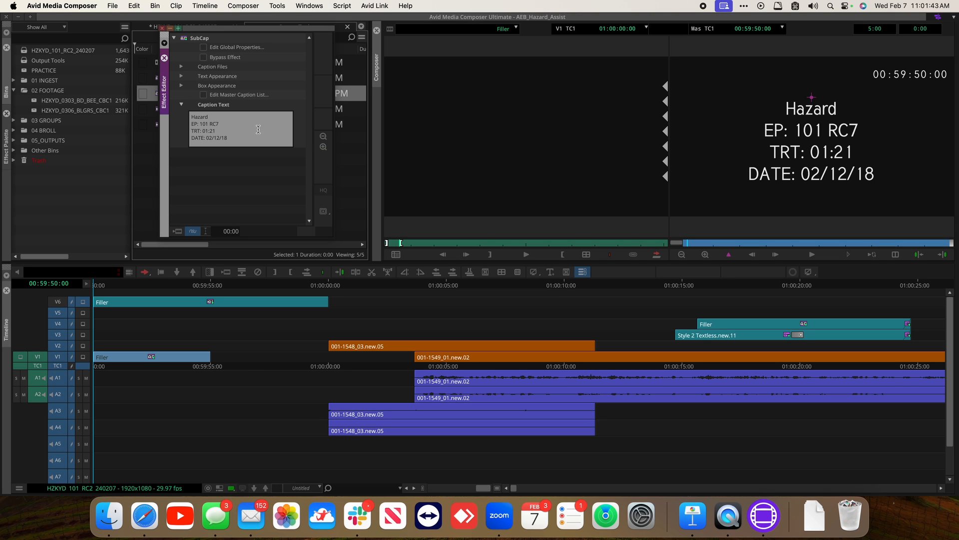
Change the slate's episode line to EP: 101 RC2 and its TRT to 38:15
{"action": "key", "text": "BackSpace"}
{"action": "type", "text": "2"}
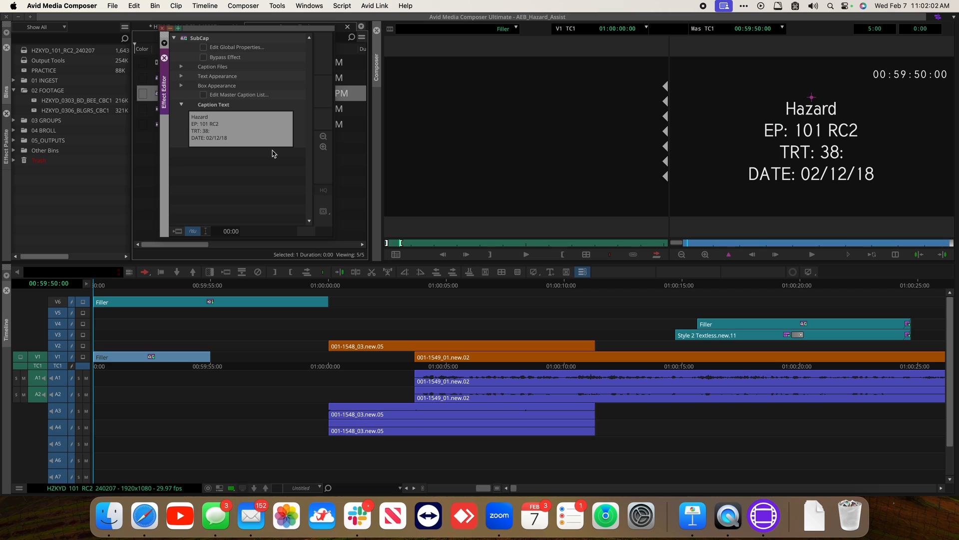
{"action": "type", "text": "15"}
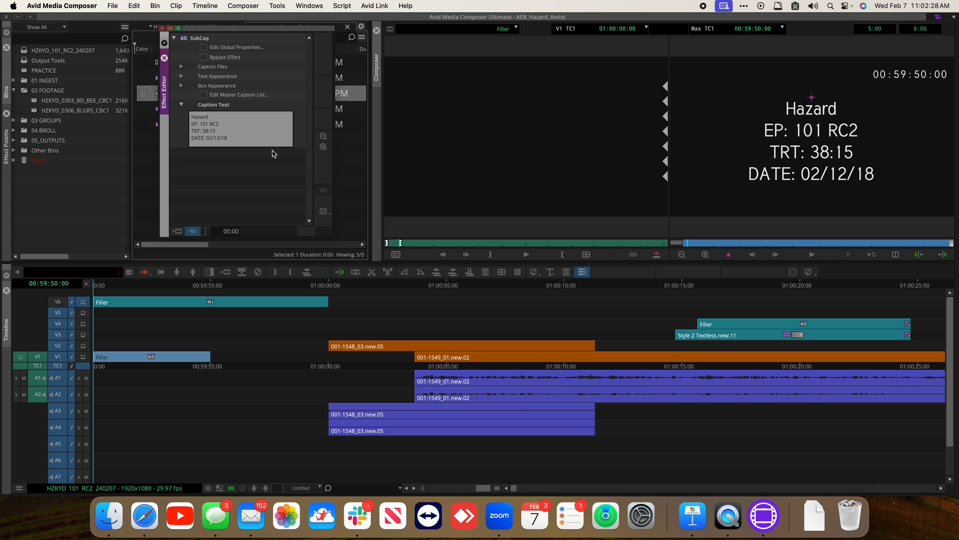
Set the slate's date line to 02/07/24 and leave the caption editor
{"action": "left_click", "coordinate": [233, 136]}
{"action": "key", "text": "BackSpace"}
{"action": "key", "text": "BackSpace"}
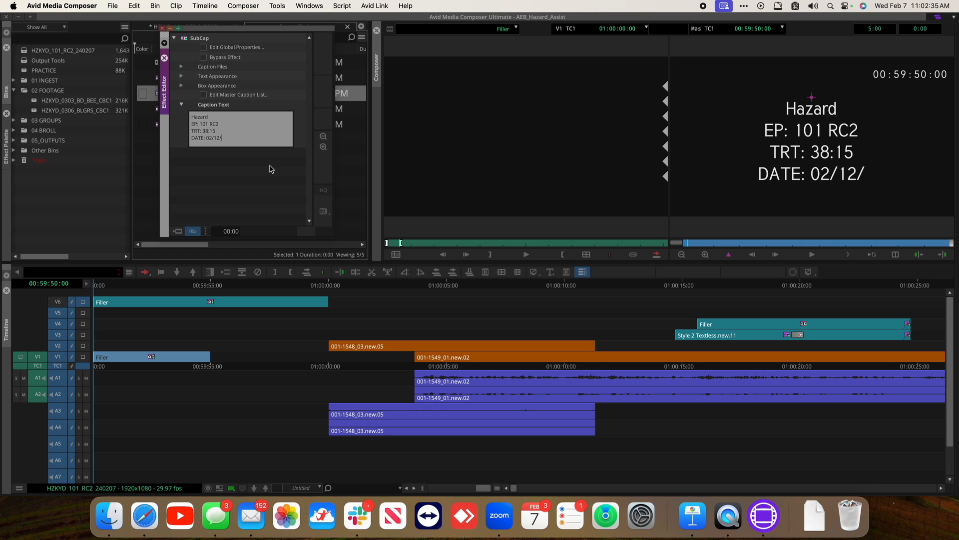
{"action": "type", "text": "24"}
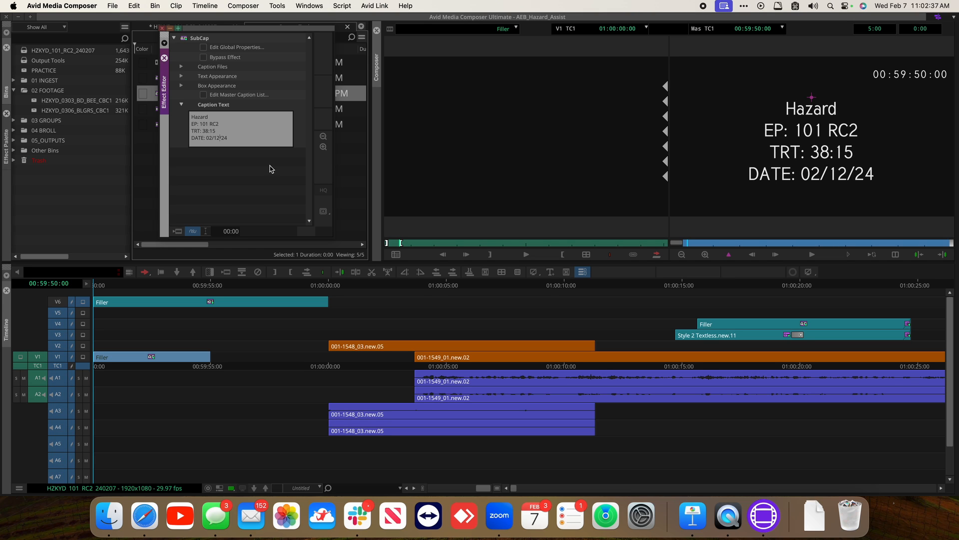
{"action": "key", "text": "BackSpace"}
{"action": "key", "text": "BackSpace"}
{"action": "type", "text": "07"}
{"action": "left_click", "coordinate": [102, 284]}
{"action": "key", "text": "super+slash"}
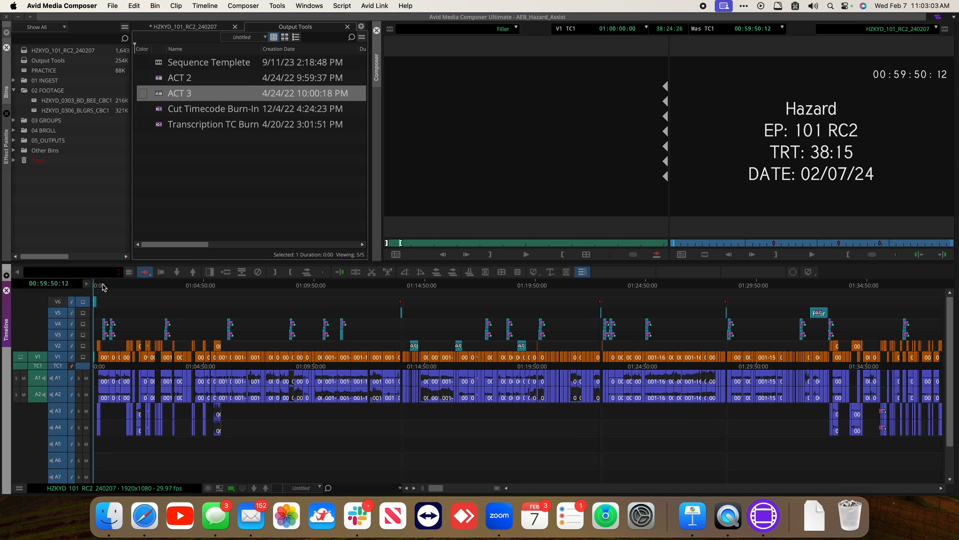
Scrub through the opening of the sequence
{"action": "key", "text": "super+bracketright"}
{"action": "key", "text": "super+bracketright"}
{"action": "key", "text": "super+bracketright"}
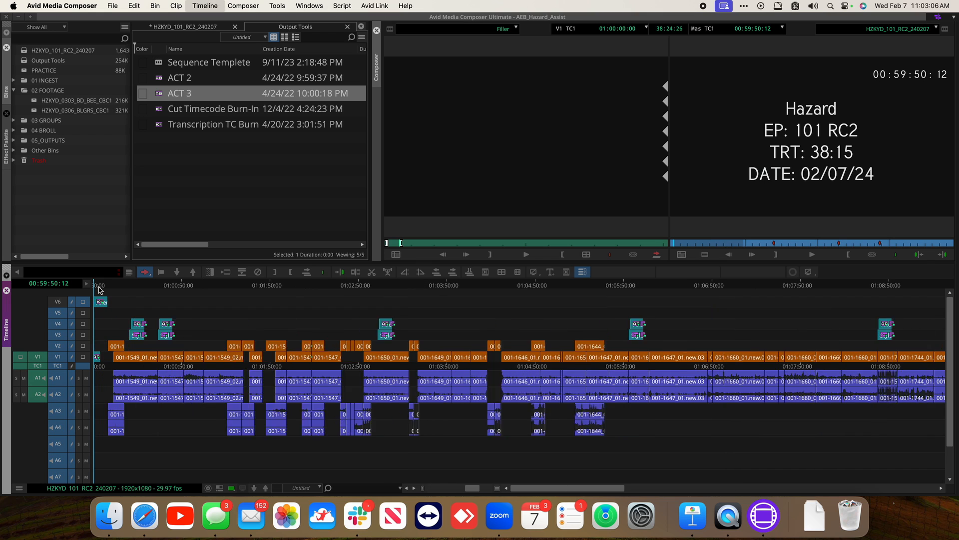
{"action": "left_click", "coordinate": [213, 161]}
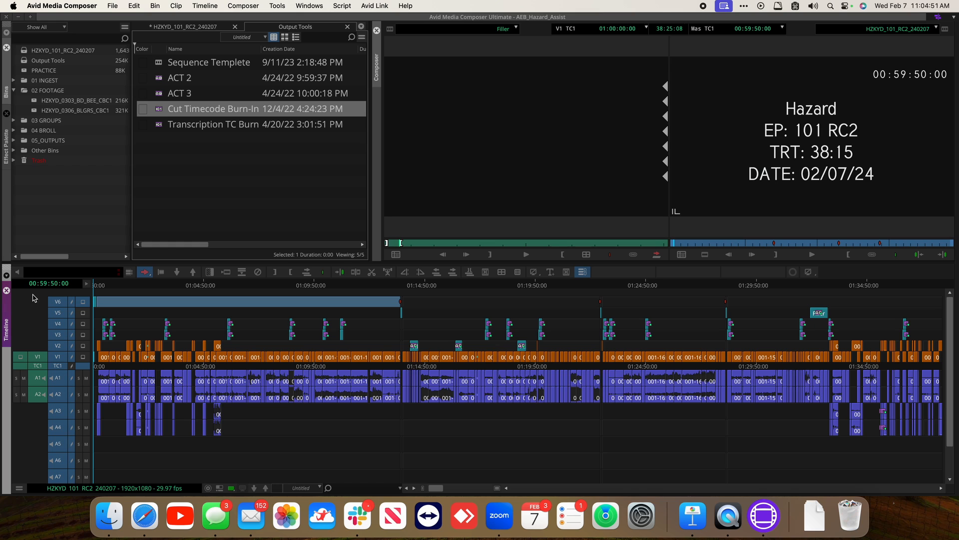
{"action": "left_click_drag", "start_coordinate": [143, 283], "coordinate": [164, 283]}
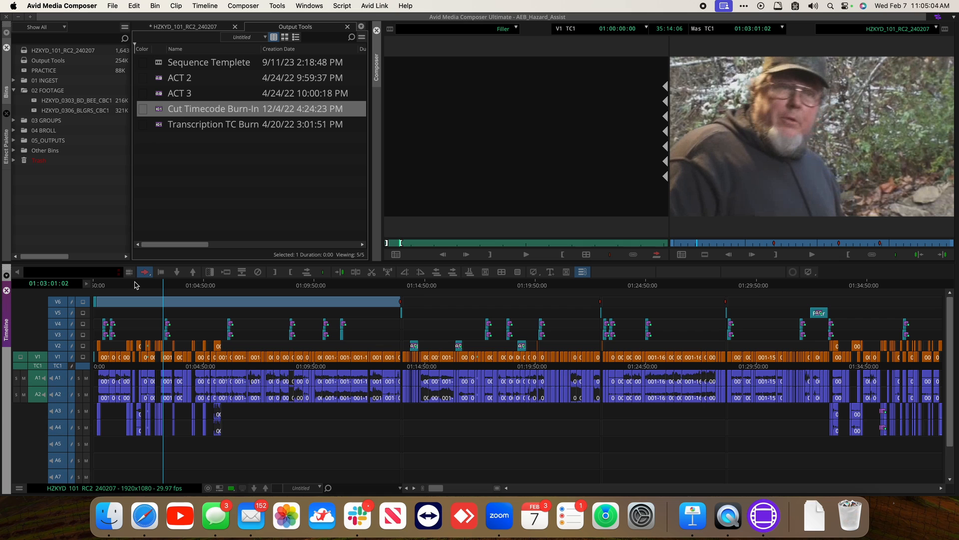
{"action": "mouse_move", "coordinate": [145, 285]}
{"action": "left_mouse_down"}
{"action": "mouse_move", "coordinate": [85, 286]}
{"action": "mouse_move", "coordinate": [134, 292]}
{"action": "left_mouse_up"}
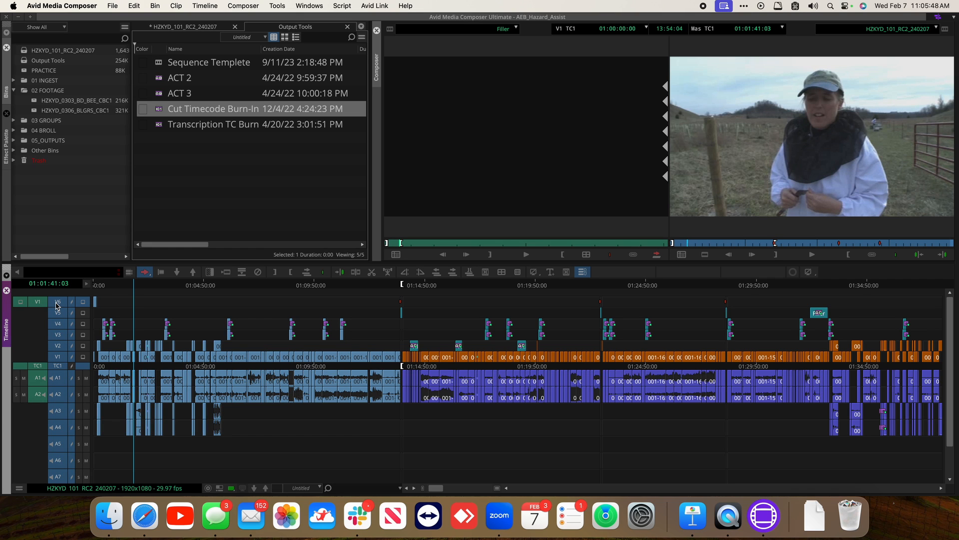
Mark an in point at the start and an out point at the end of the sequence
{"action": "key", "text": "g"}
{"action": "key", "text": "super+shift+a"}
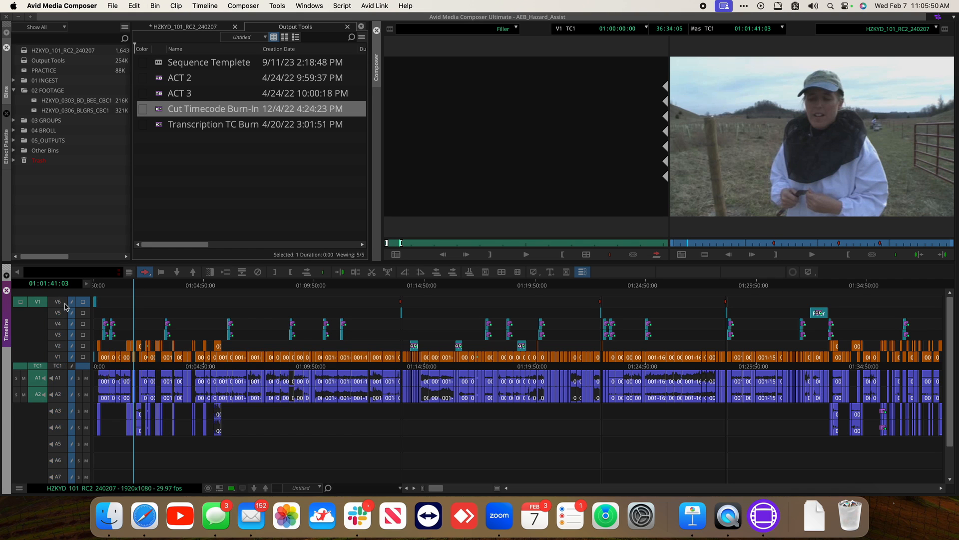
{"action": "key", "text": "super+a"}
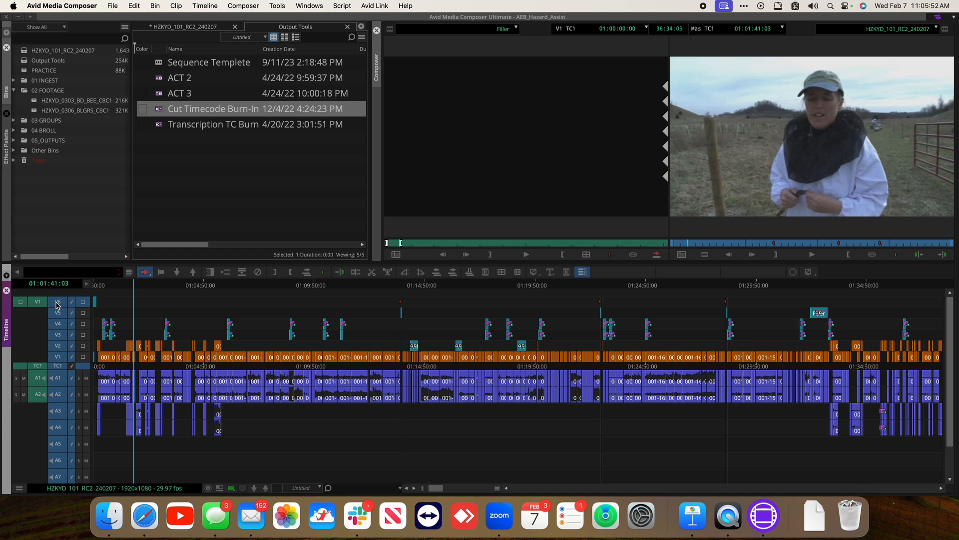
{"action": "key", "text": "Home"}
{"action": "key", "text": "i"}
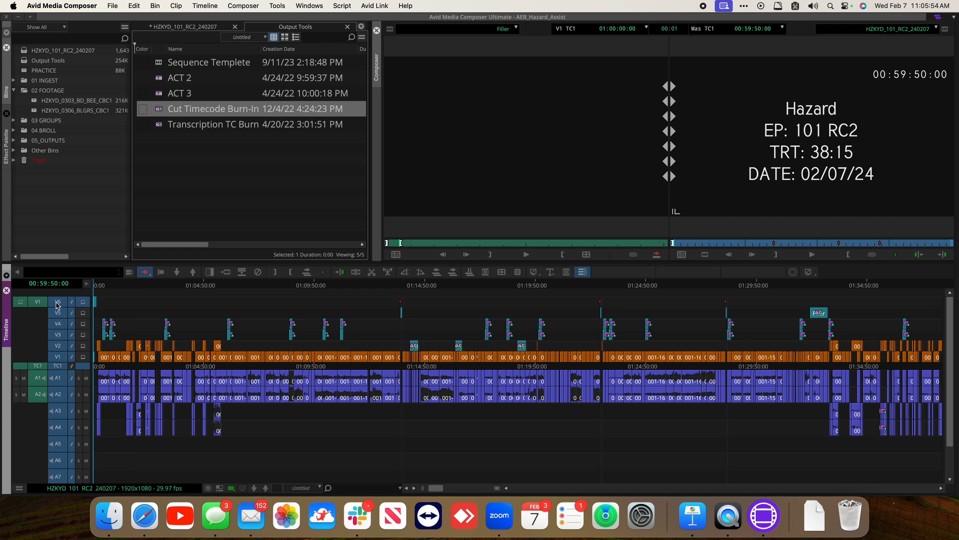
{"action": "key", "text": "End"}
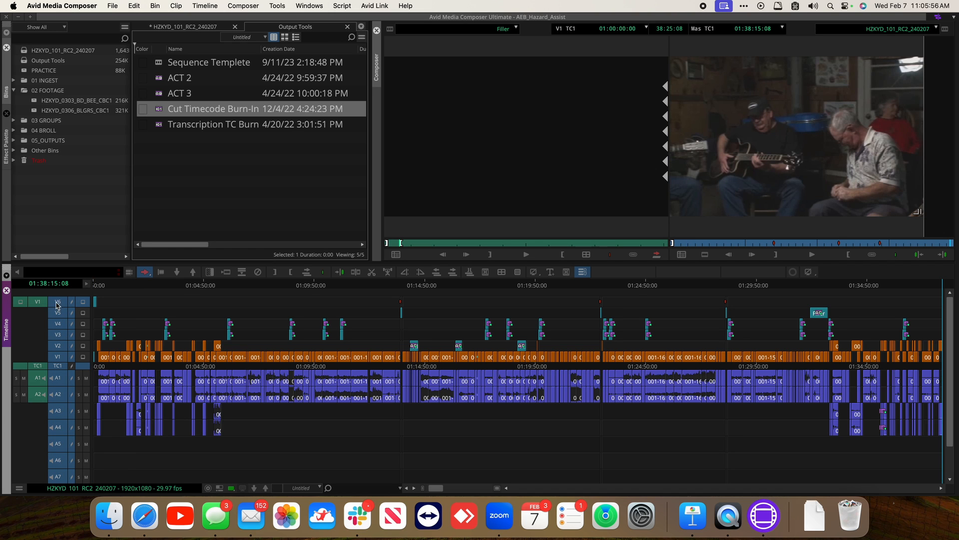
{"action": "key", "text": "o"}
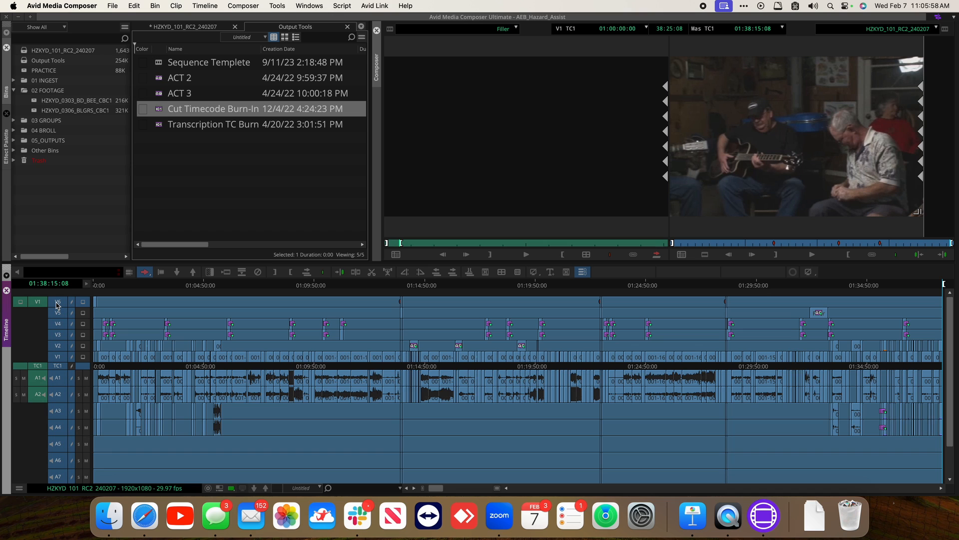
Remove match frame edits across the marked sequence
{"action": "right_click", "coordinate": [371, 319]}
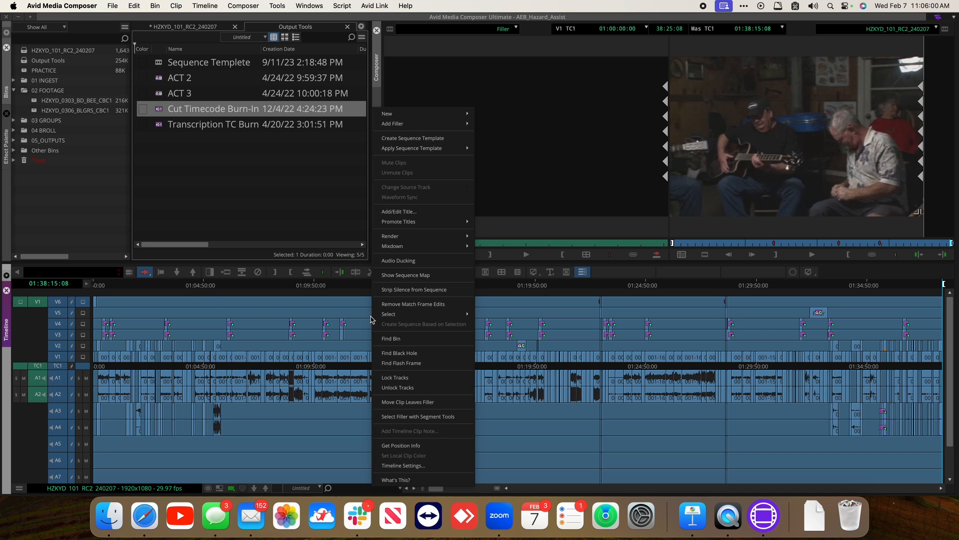
{"action": "left_click", "coordinate": [436, 306]}
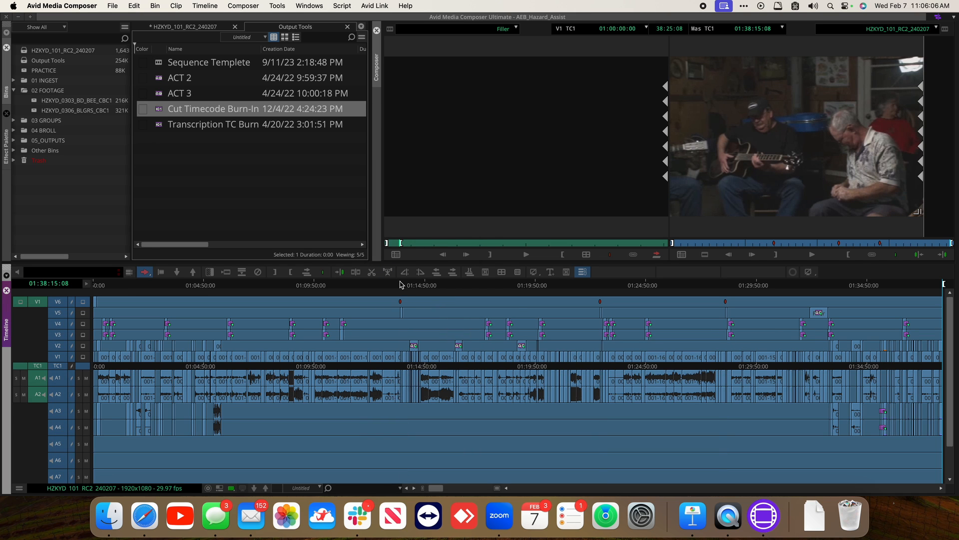
{"action": "scroll", "coordinate": [403, 284], "scroll_direction": "down", "scroll_amount": 3}
{"action": "scroll", "coordinate": [402, 283], "scroll_direction": "up", "scroll_amount": 3}
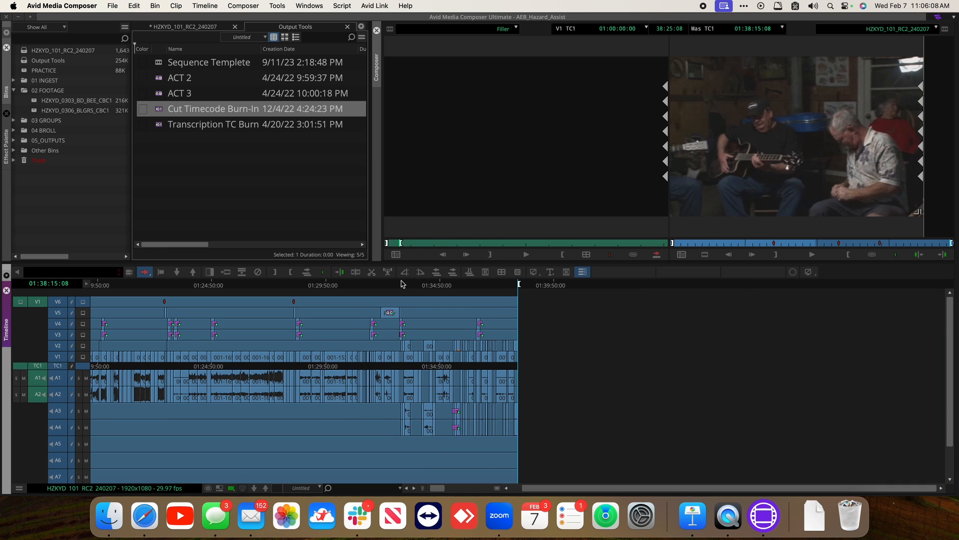
{"action": "key", "text": "super+slash"}
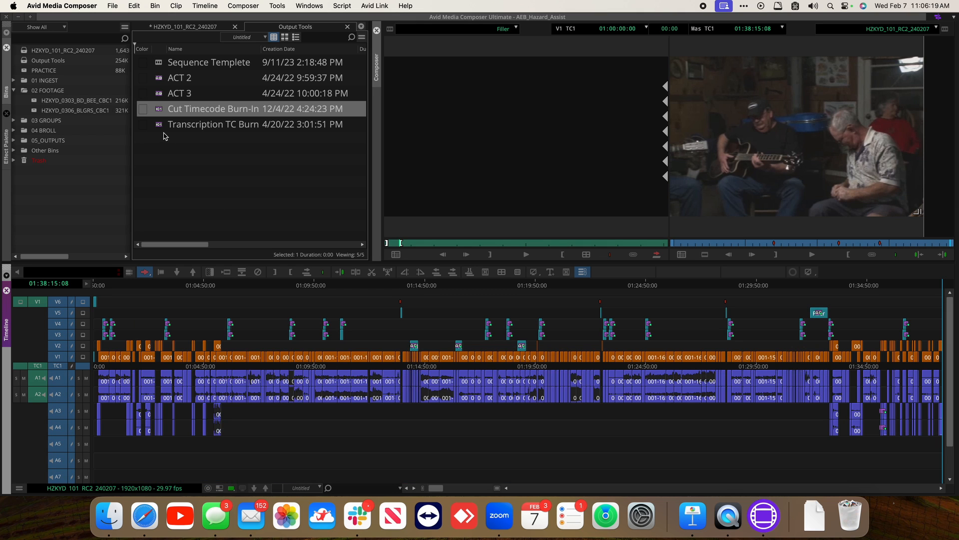
Apply the Cut Timecode Burn-In effect to the V6 filler spanning the whole sequence
{"action": "left_click", "coordinate": [159, 109]}
{"action": "left_click_drag", "start_coordinate": [159, 109], "coordinate": [246, 304]}
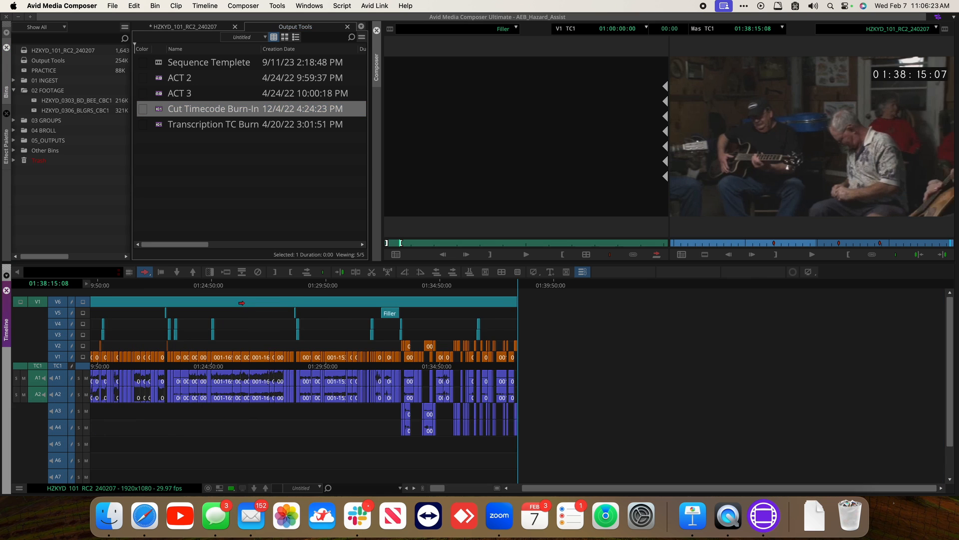
{"action": "left_click", "coordinate": [325, 288]}
{"action": "left_click_drag", "start_coordinate": [332, 290], "coordinate": [91, 306]}
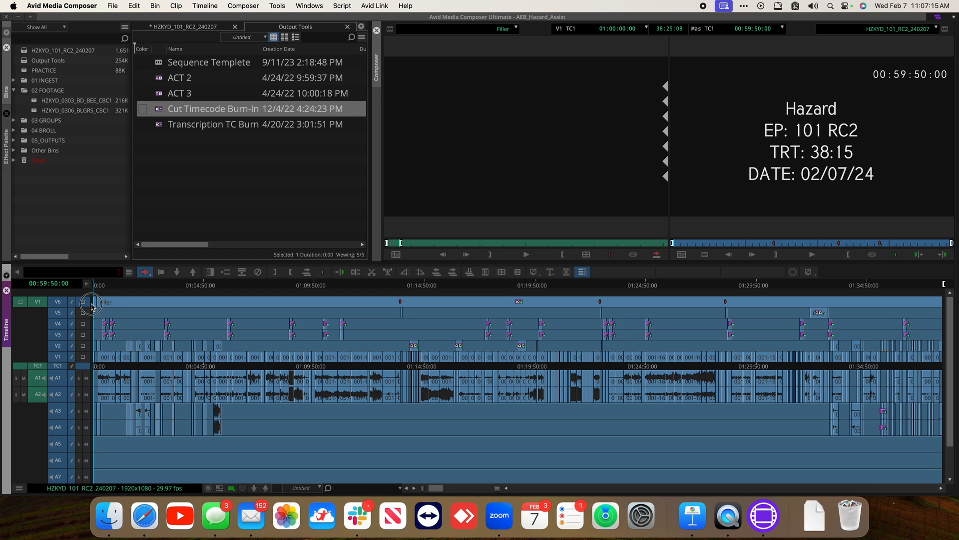
{"action": "left_click_drag", "start_coordinate": [91, 307], "coordinate": [94, 303]}
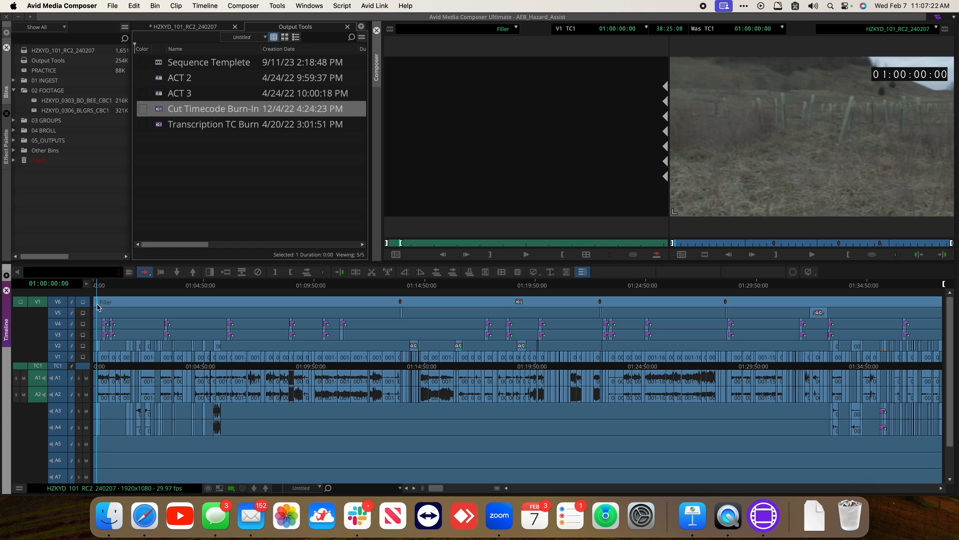
Step through each act break marker to check the act title cards, then scrub the sequence
{"action": "left_click", "coordinate": [399, 285]}
{"action": "key", "text": "Right"}
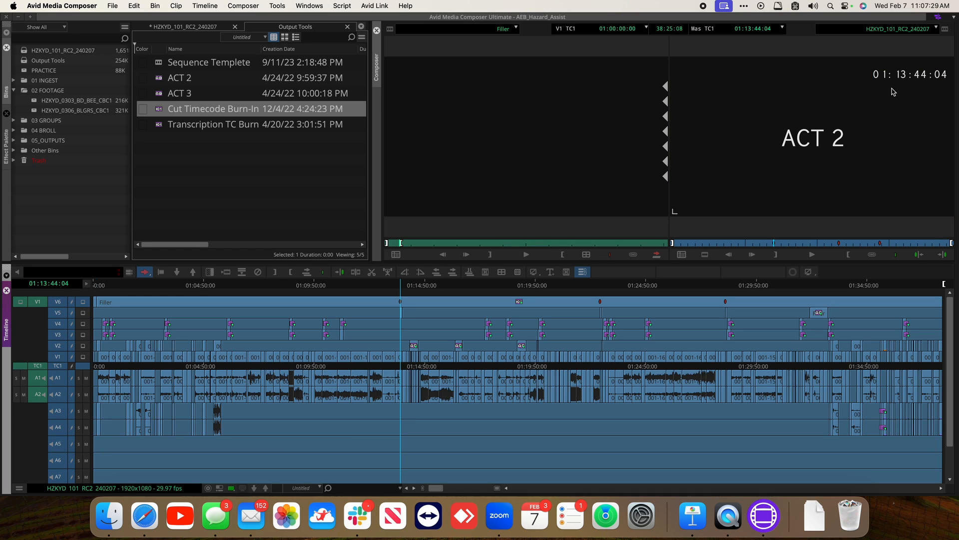
{"action": "left_click", "coordinate": [602, 283]}
{"action": "left_click_drag", "start_coordinate": [601, 283], "coordinate": [600, 282]}
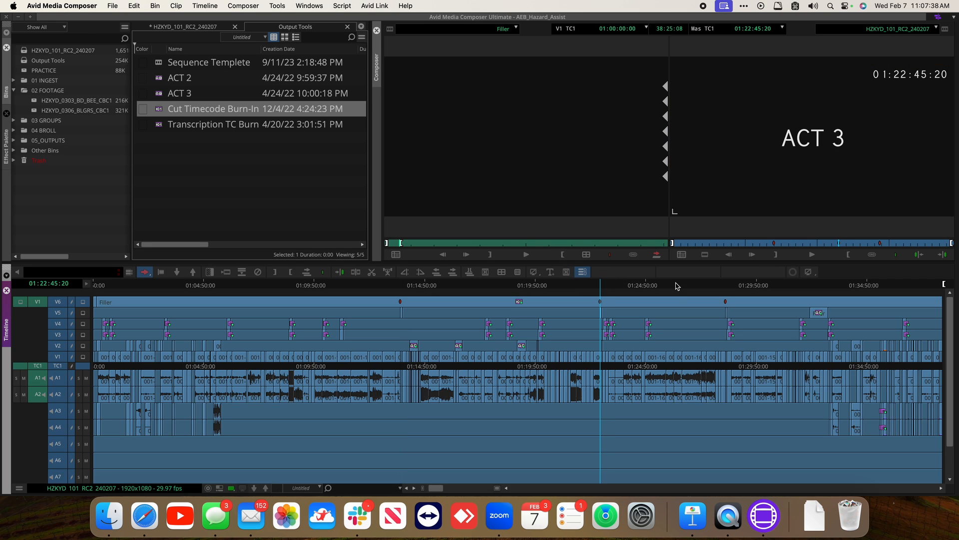
{"action": "left_click", "coordinate": [725, 284]}
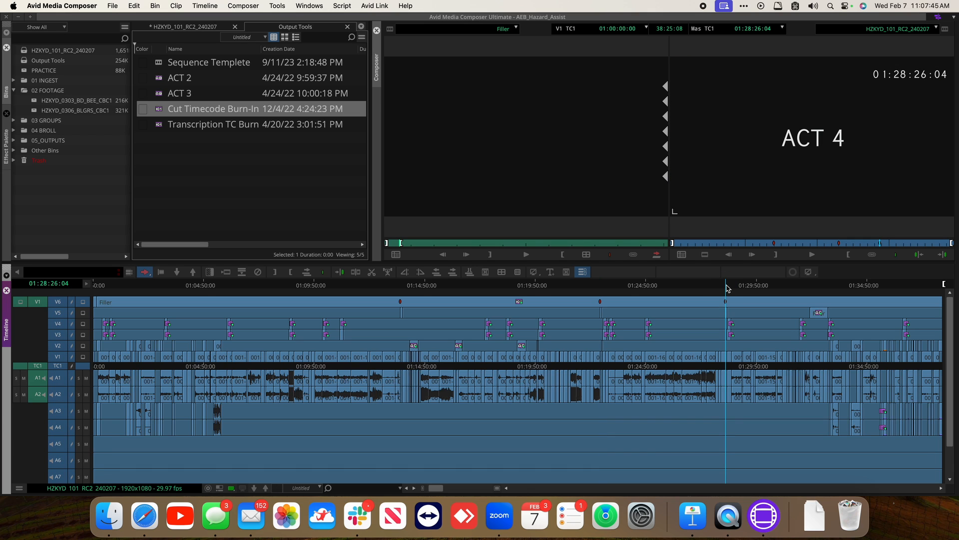
{"action": "key", "text": "End"}
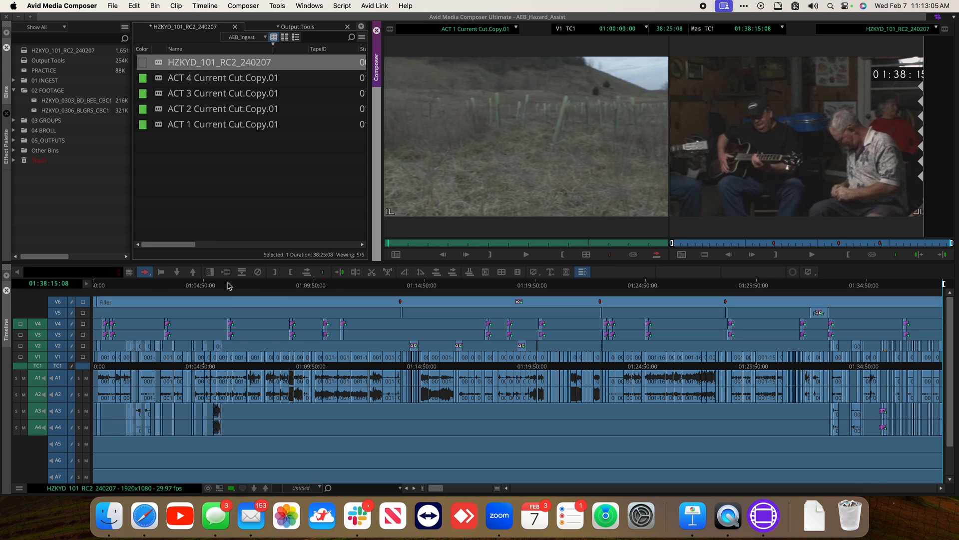
{"action": "left_click_drag", "start_coordinate": [230, 285], "coordinate": [161, 288]}
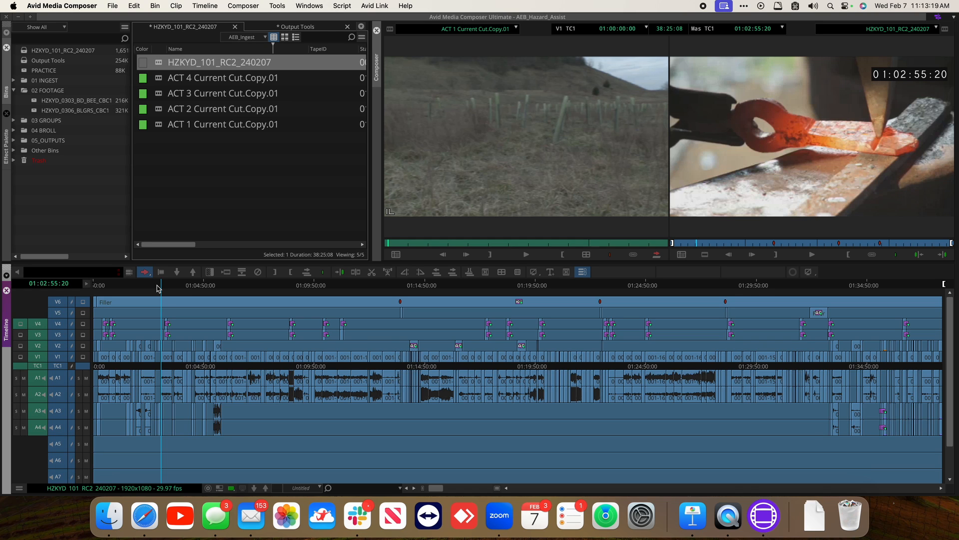
Play and scrub through the sequence at several points to review the cut, lower thirds and burn-in
{"action": "left_click", "coordinate": [204, 287]}
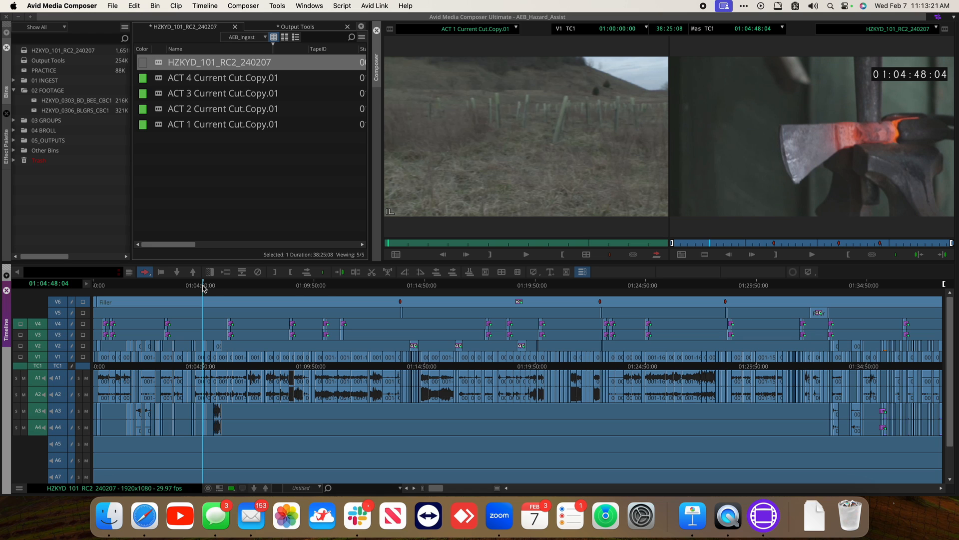
{"action": "key", "text": "space"}
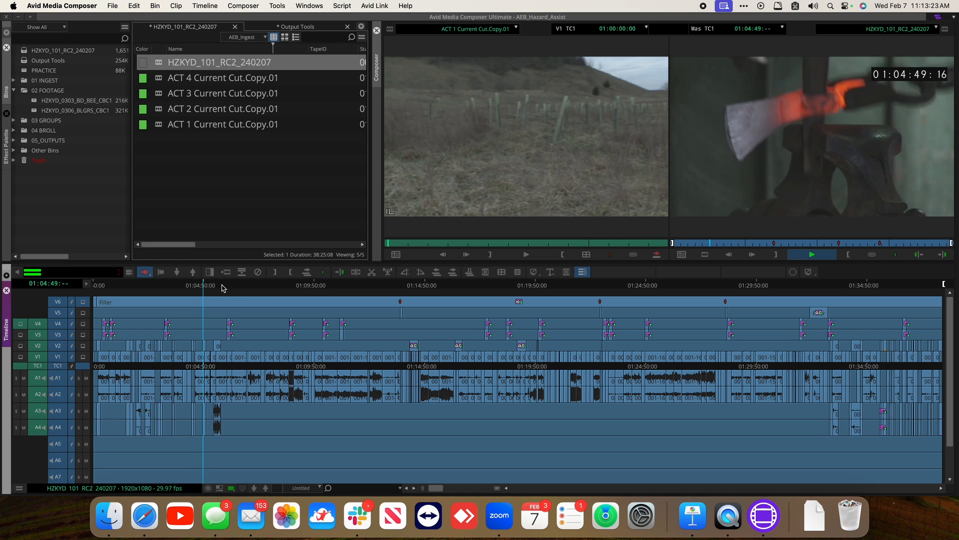
{"action": "left_click", "coordinate": [218, 285]}
{"action": "scroll", "coordinate": [217, 285], "scroll_direction": "down", "scroll_amount": 2}
{"action": "key", "text": "space"}
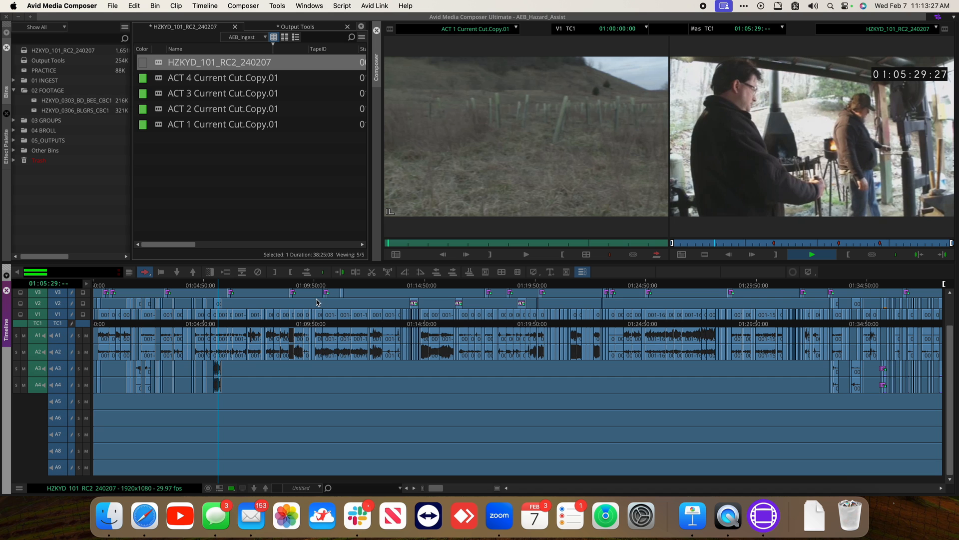
{"action": "scroll", "coordinate": [316, 302], "scroll_direction": "up", "scroll_amount": 2}
{"action": "left_click", "coordinate": [291, 286]}
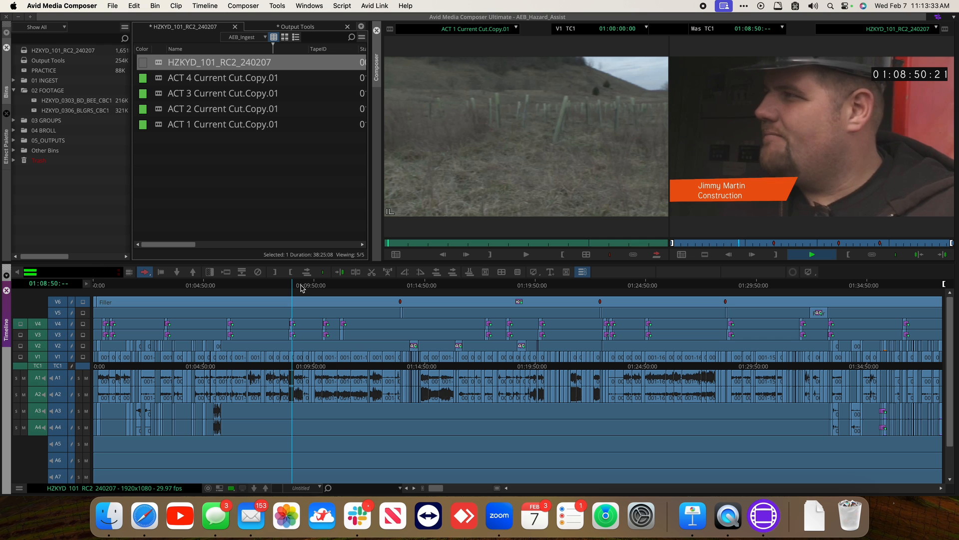
{"action": "left_click", "coordinate": [302, 286]}
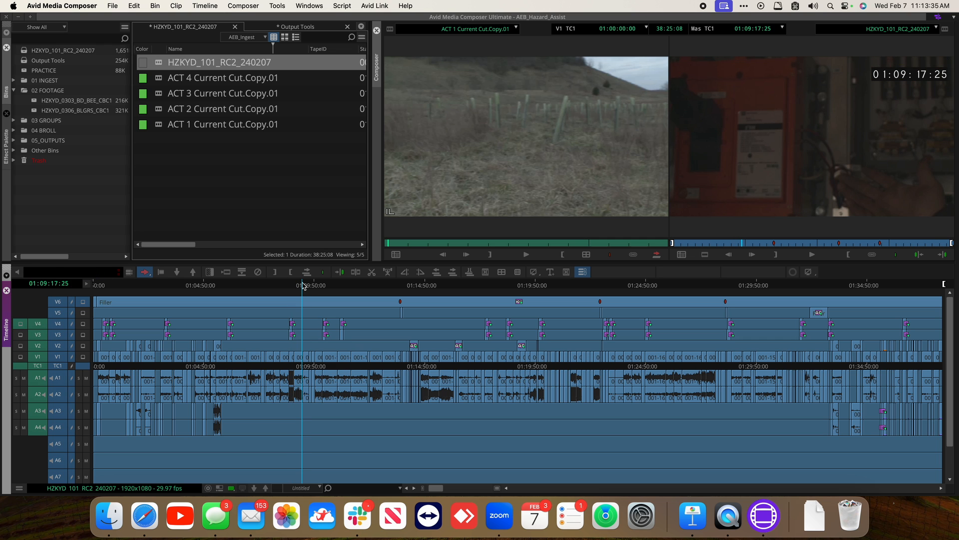
{"action": "key", "text": "space"}
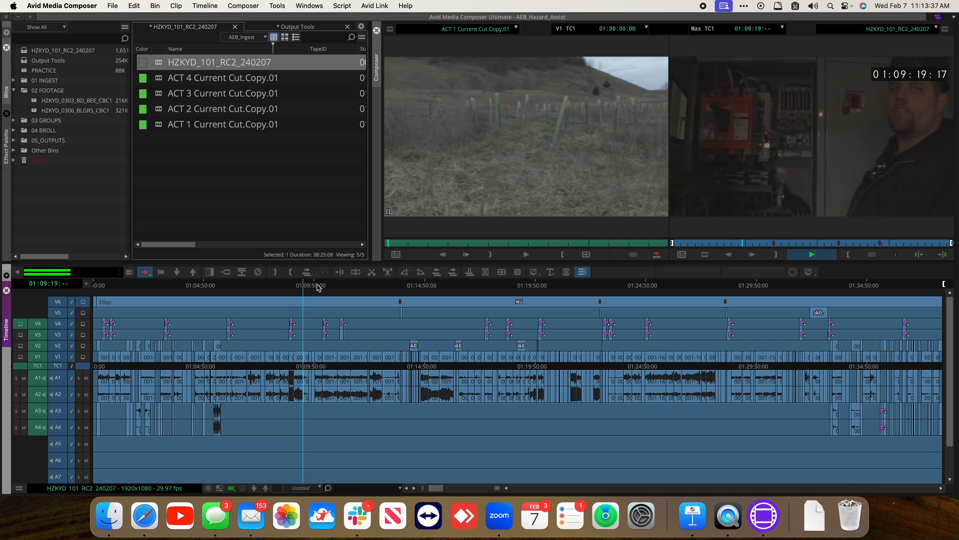
{"action": "left_click", "coordinate": [317, 286]}
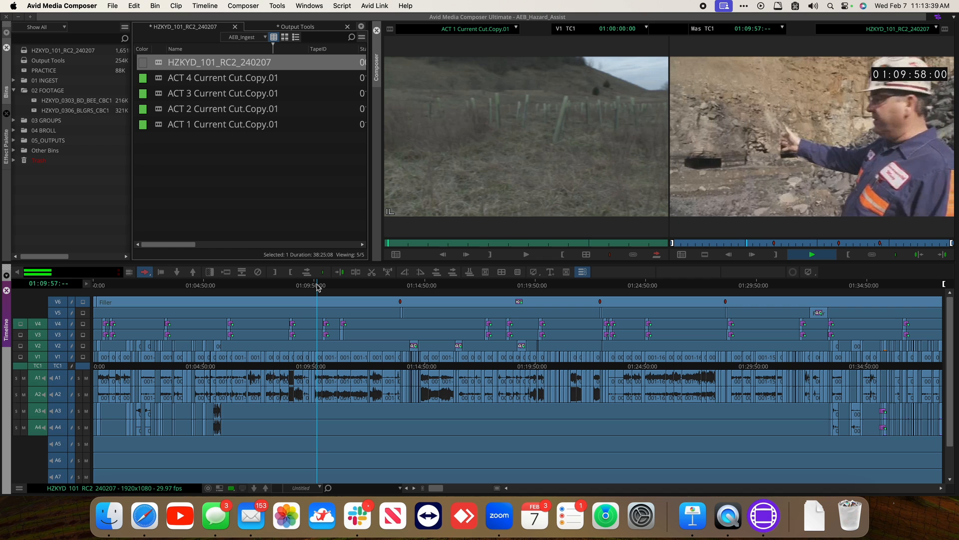
{"action": "key", "text": "space"}
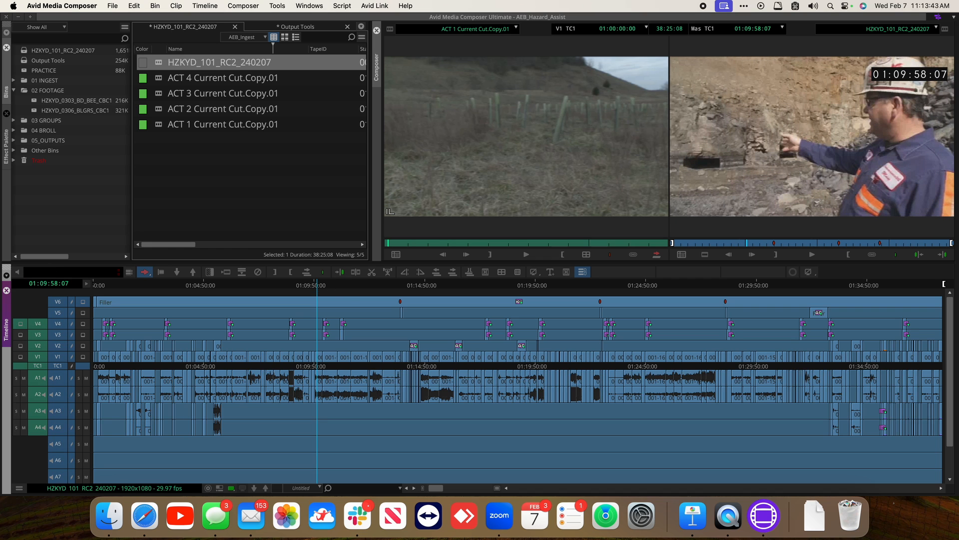
{"action": "left_click", "coordinate": [331, 286]}
{"action": "key", "text": "space"}
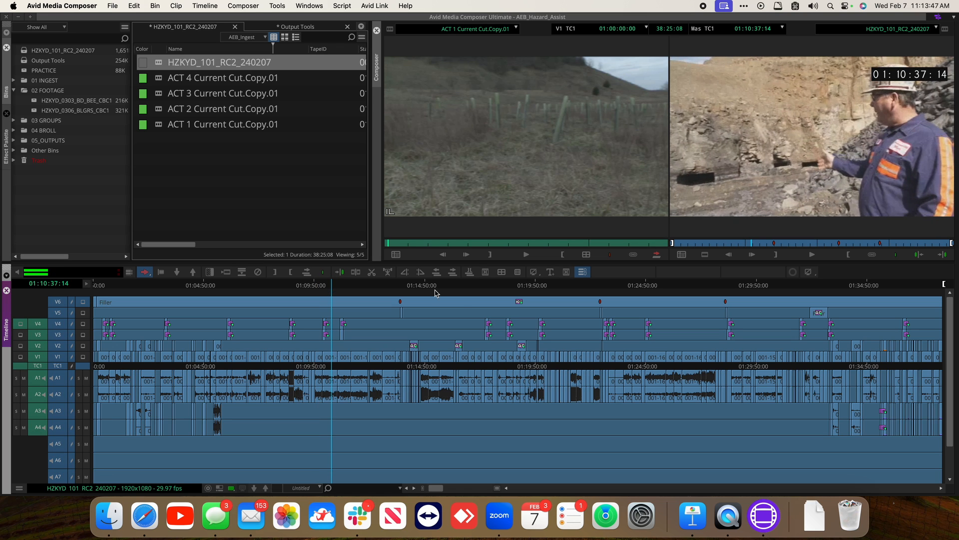
{"action": "left_click", "coordinate": [463, 286]}
{"action": "key", "text": "space"}
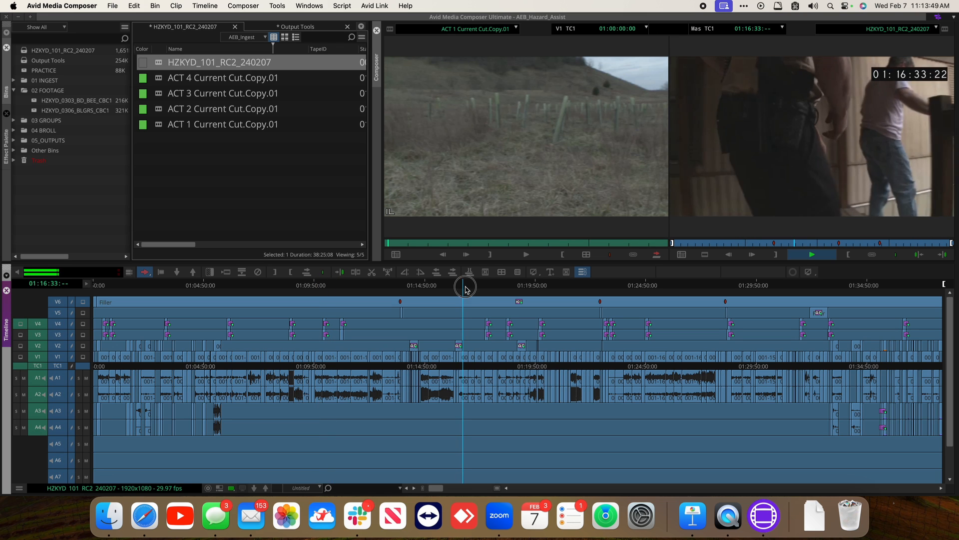
{"action": "key", "text": "space"}
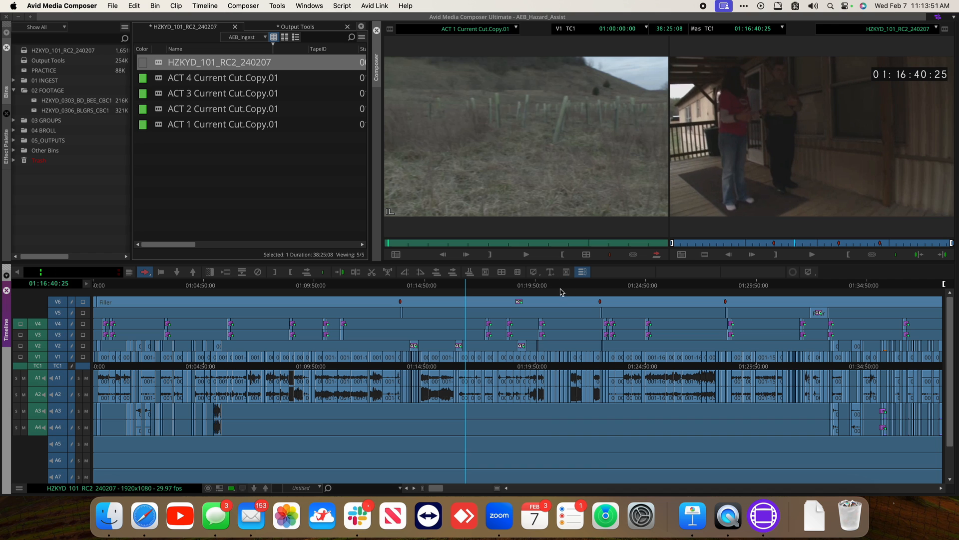
{"action": "left_click", "coordinate": [563, 287]}
{"action": "left_click", "coordinate": [644, 284]}
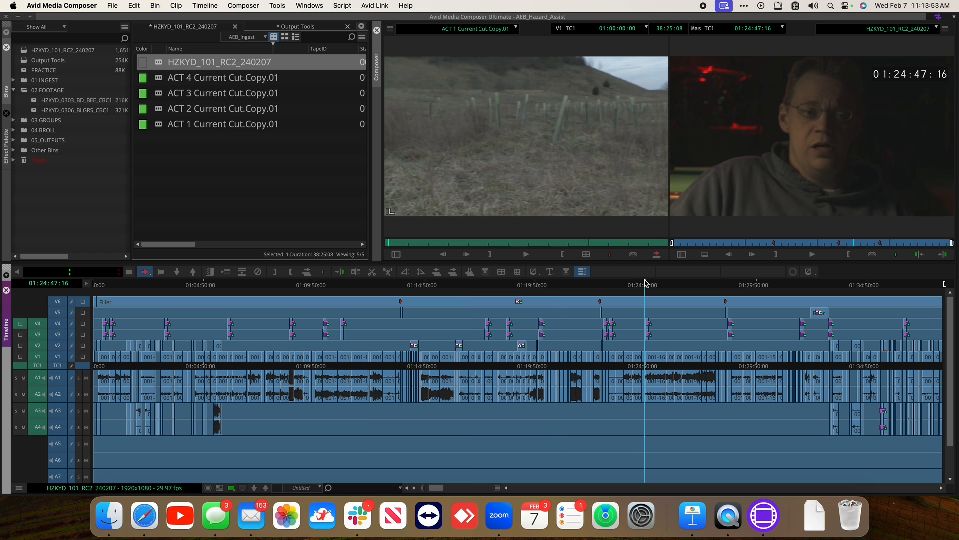
{"action": "key", "text": "space"}
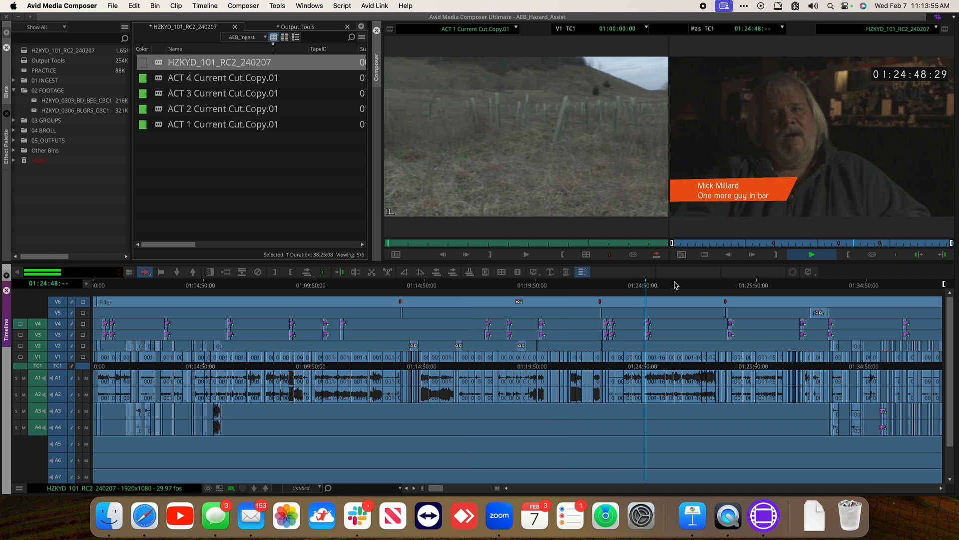
{"action": "left_click", "coordinate": [742, 285]}
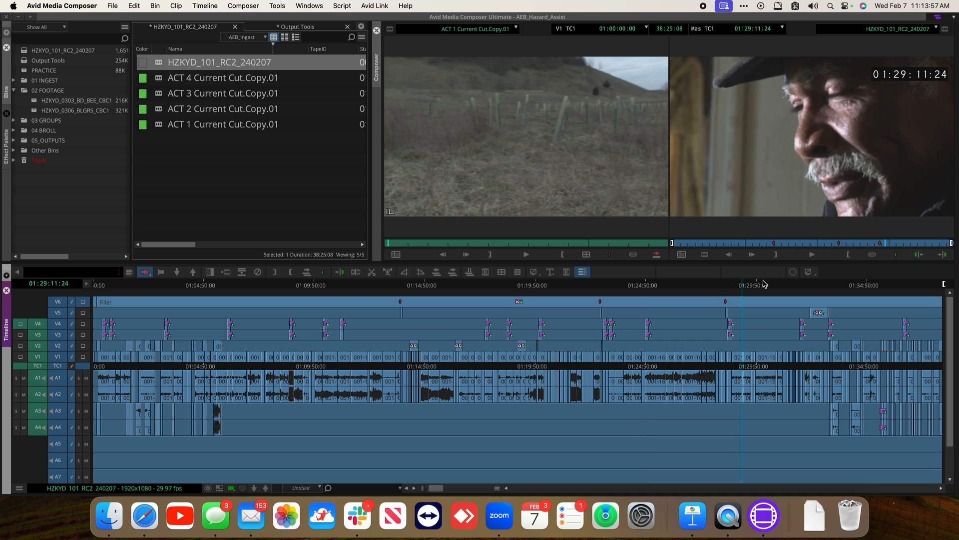
{"action": "key", "text": "space"}
{"action": "left_click", "coordinate": [851, 284]}
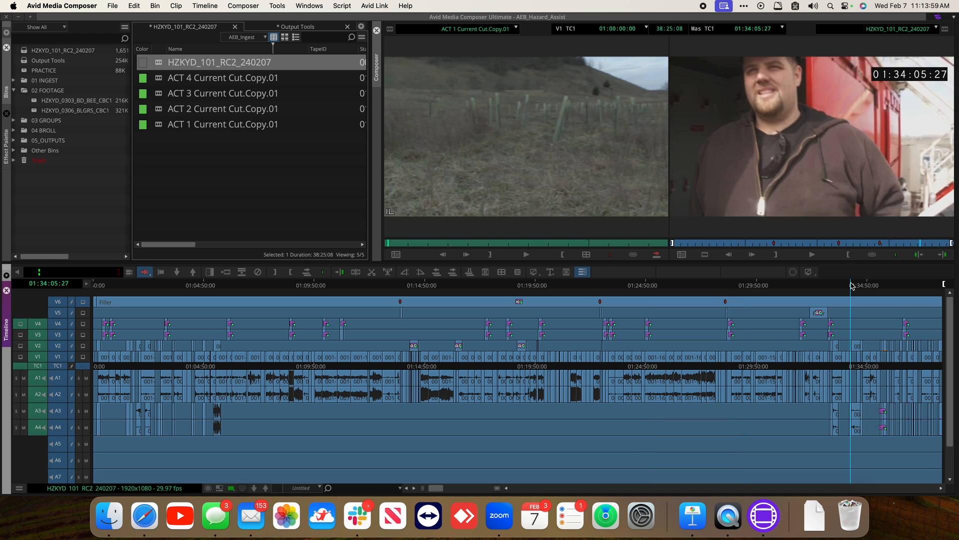
{"action": "key", "text": "space"}
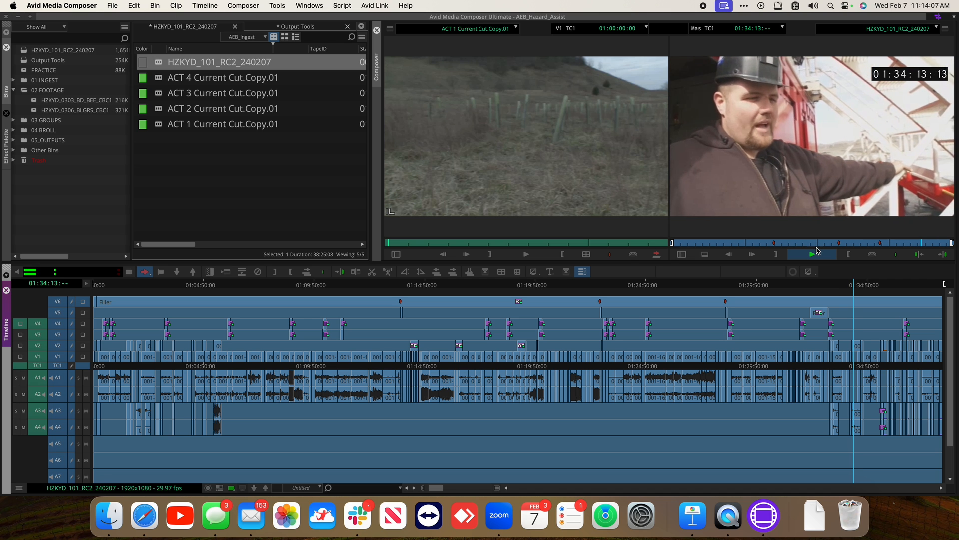
{"action": "left_click", "coordinate": [869, 286]}
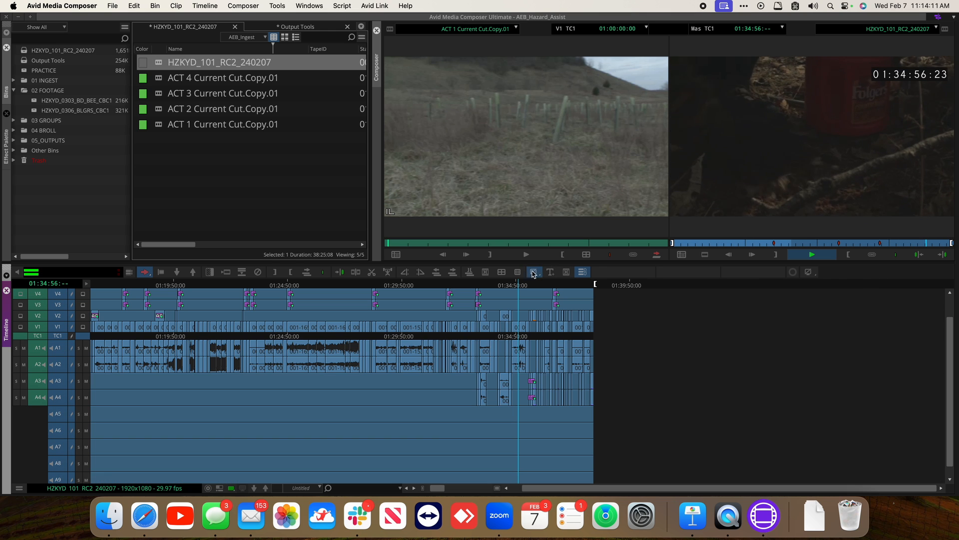
{"action": "left_click", "coordinate": [539, 284]}
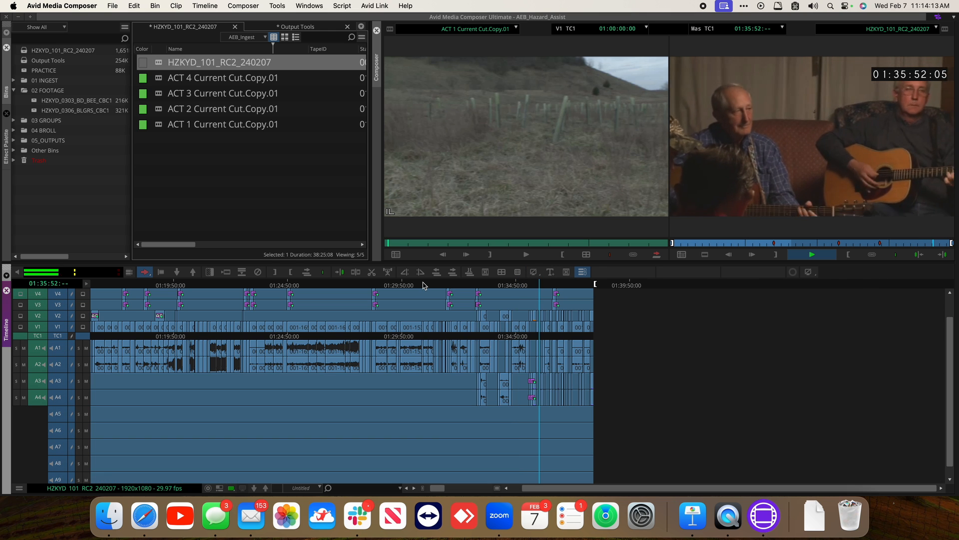
{"action": "left_click", "coordinate": [264, 285]}
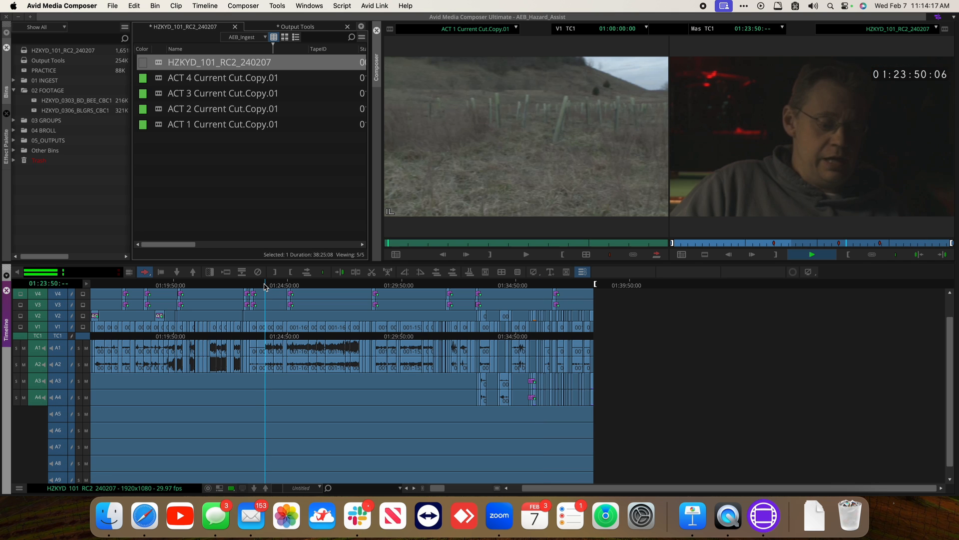
{"action": "key", "text": "space"}
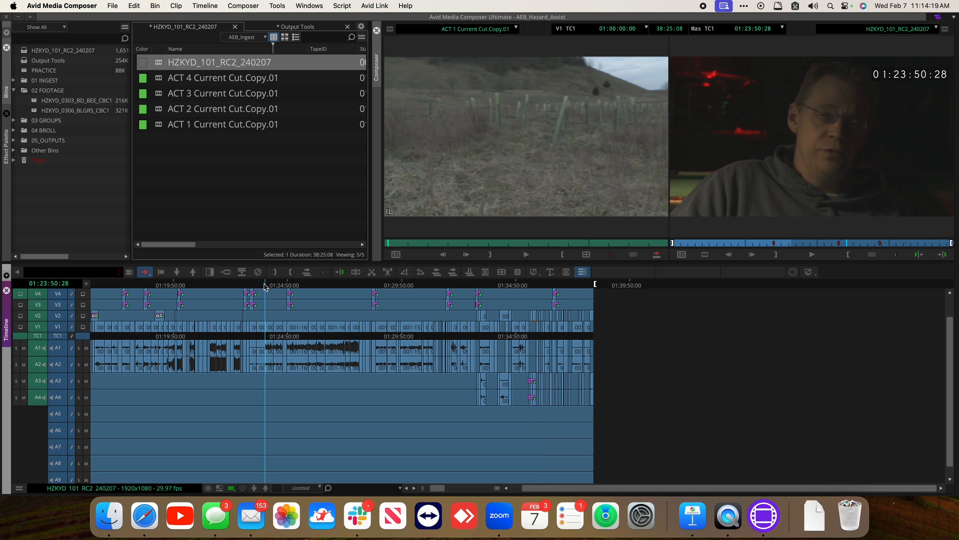
{"action": "key", "text": "super+slash"}
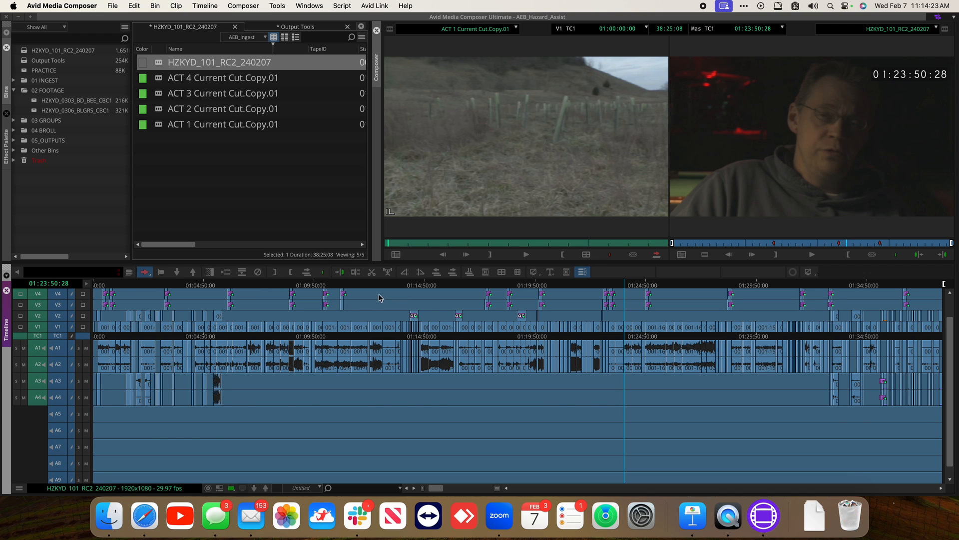
{"action": "scroll", "coordinate": [373, 312], "scroll_direction": "up", "scroll_amount": 2}
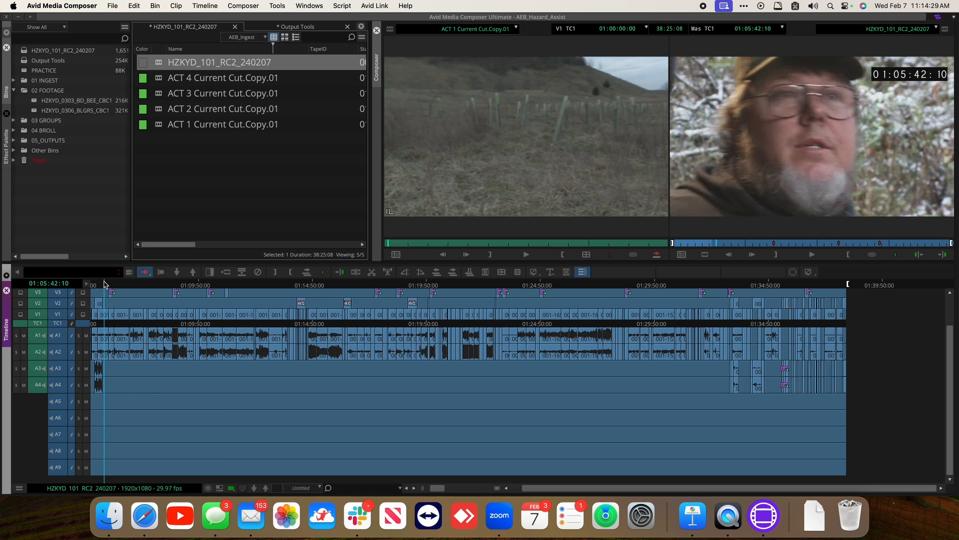
{"action": "key", "text": "super+slash"}
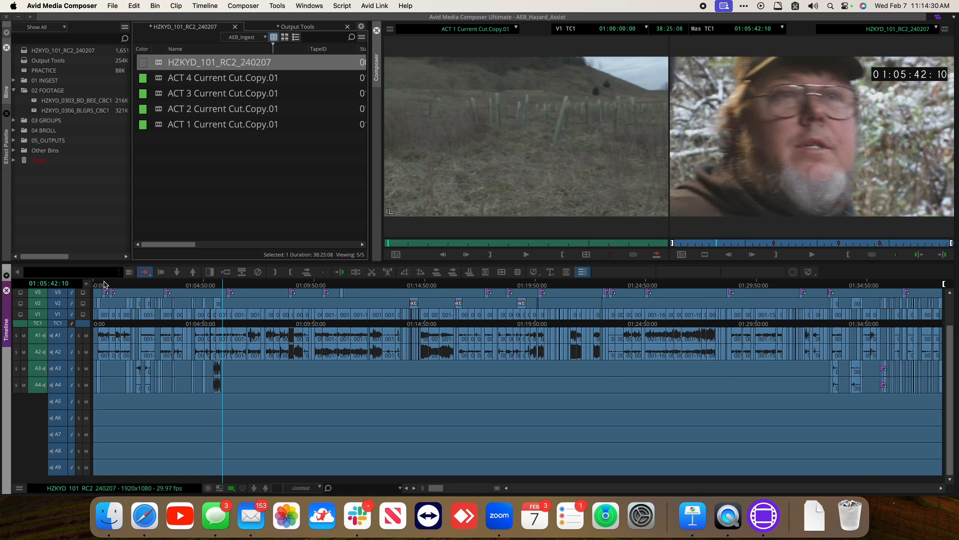
{"action": "scroll", "coordinate": [164, 328], "scroll_direction": "up", "scroll_amount": 3}
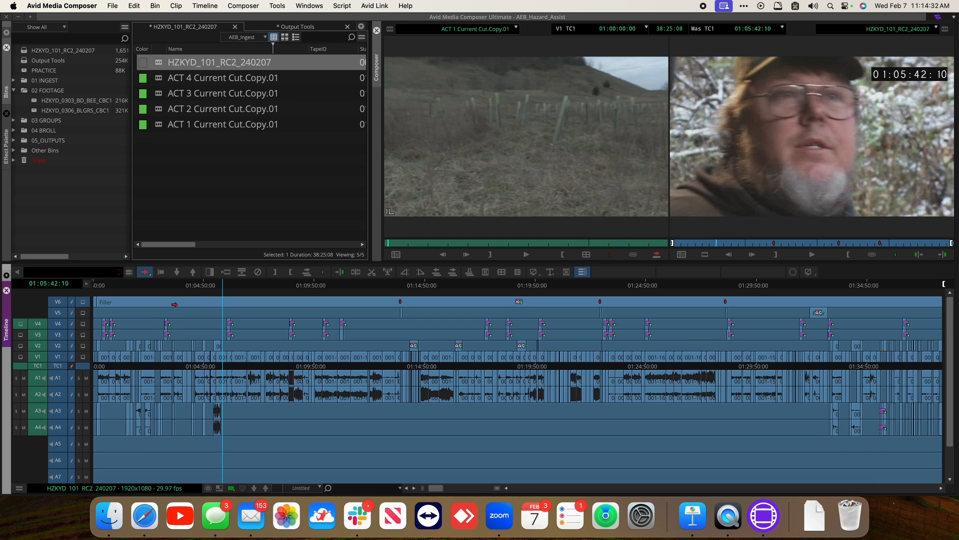
{"action": "left_click", "coordinate": [167, 286]}
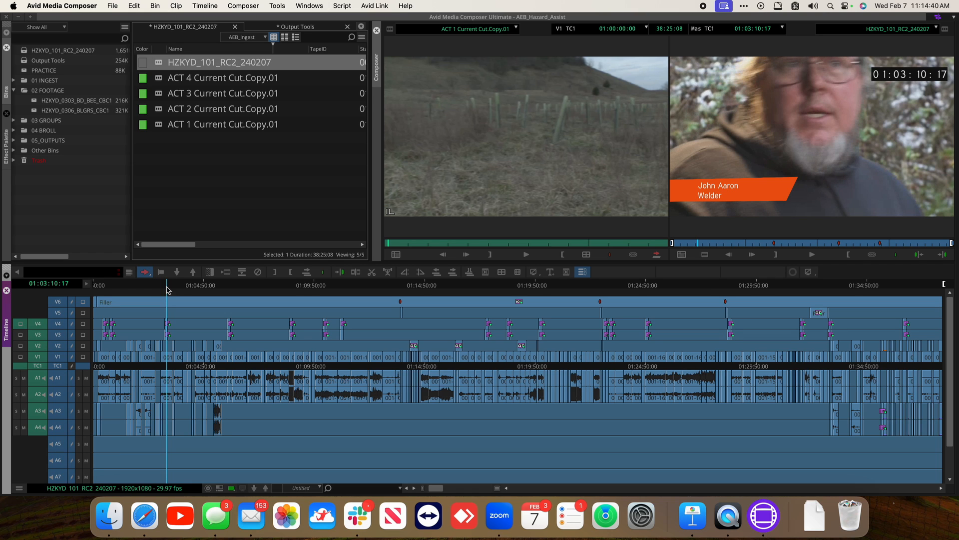
{"action": "key", "text": "super+a"}
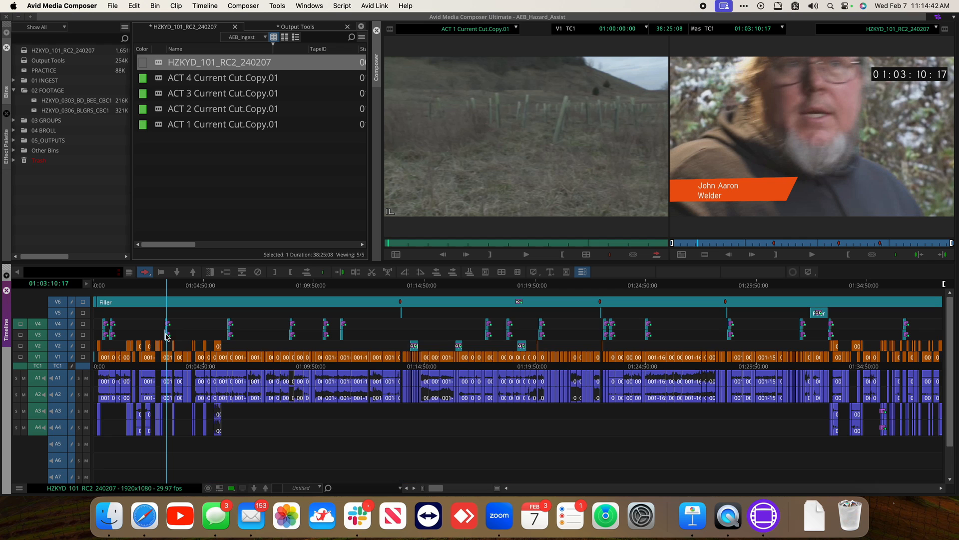
{"action": "left_click_drag", "start_coordinate": [166, 334], "coordinate": [168, 311]}
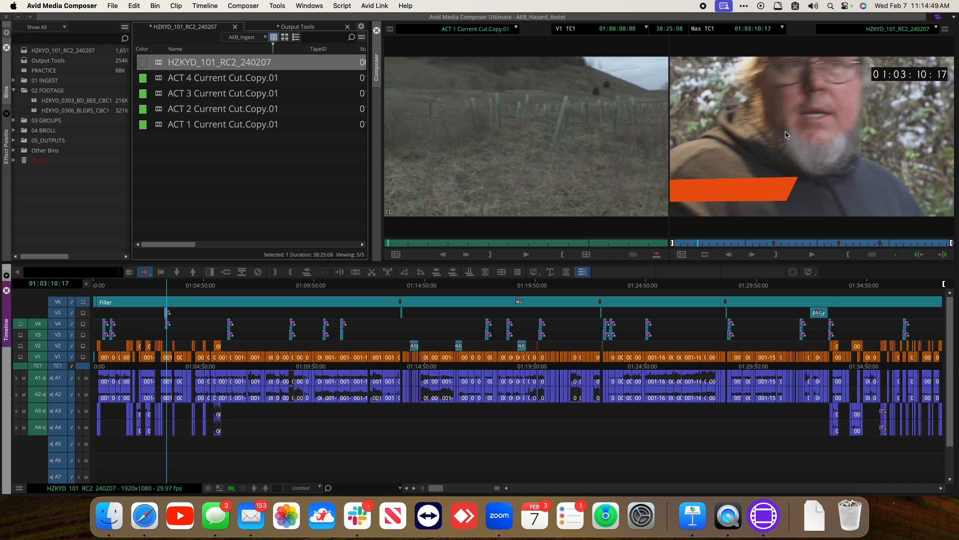
{"action": "key", "text": "super+z"}
Scrub through the sequence and return the position indicator to its start
{"action": "left_click", "coordinate": [198, 288]}
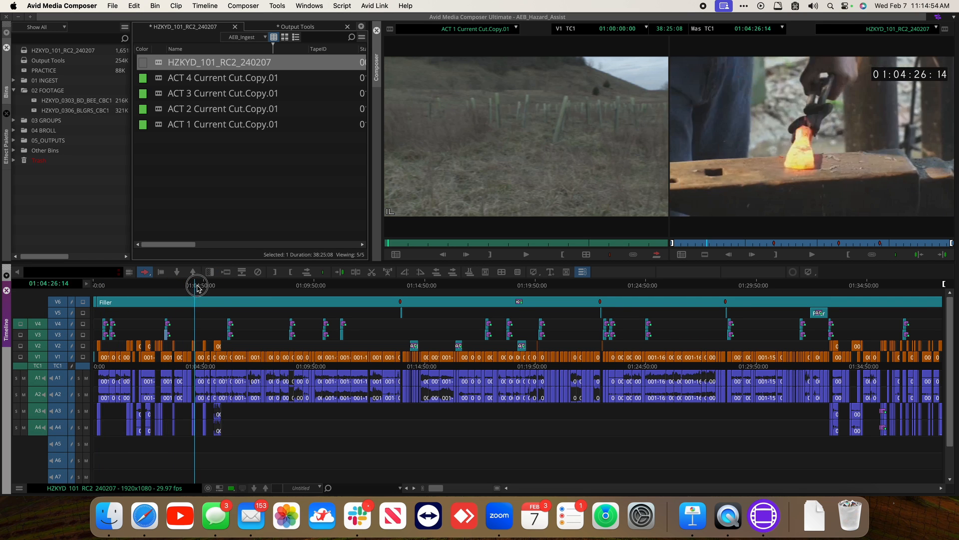
{"action": "left_click_drag", "start_coordinate": [197, 286], "coordinate": [230, 288]}
{"action": "left_click", "coordinate": [558, 328]}
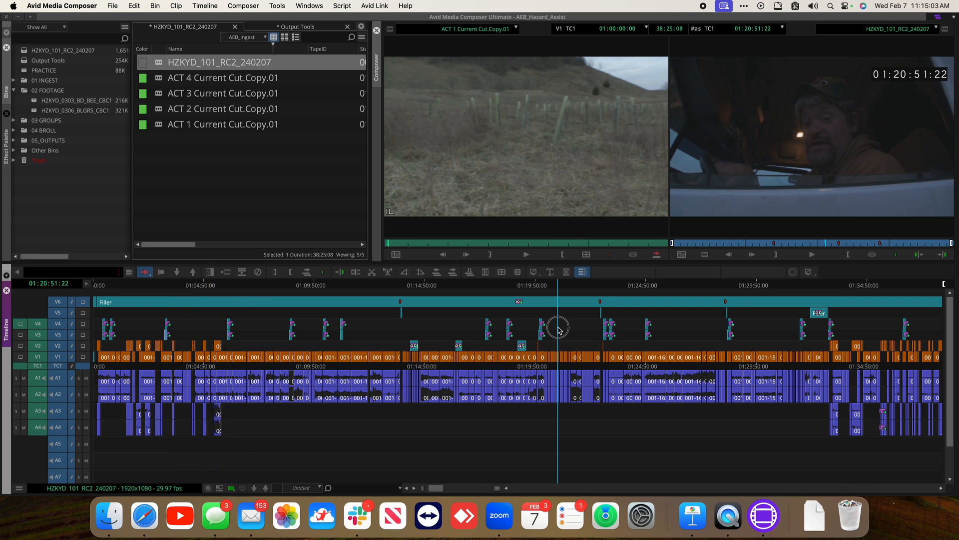
{"action": "left_click_drag", "start_coordinate": [558, 328], "coordinate": [127, 293]}
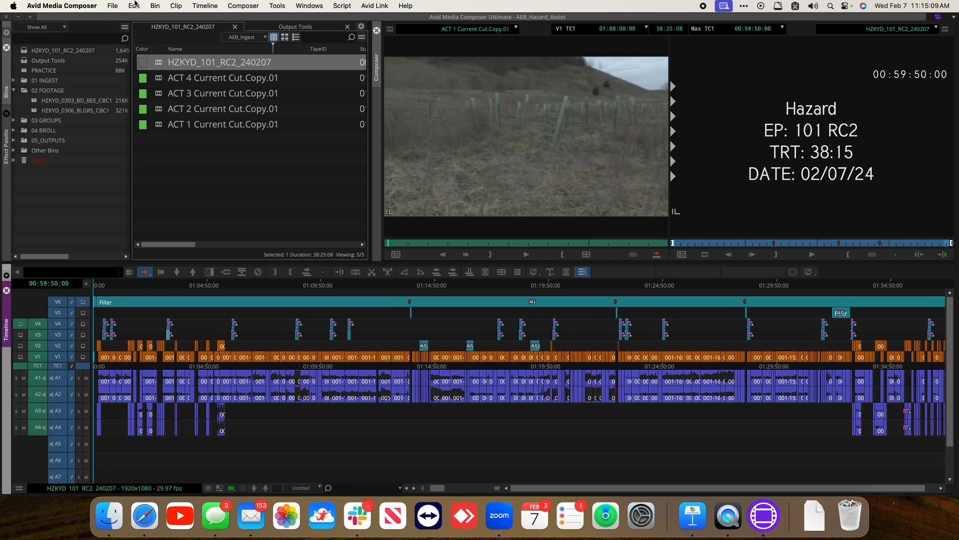
Open the Export to File dialog for the sequence and its export options
{"action": "left_click", "coordinate": [113, 6]}
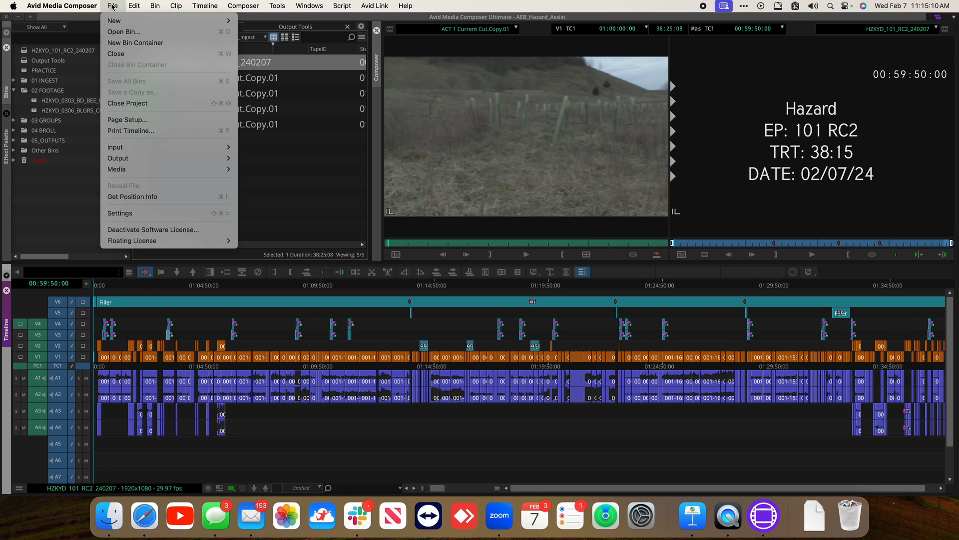
{"action": "mouse_move", "coordinate": [149, 157]}
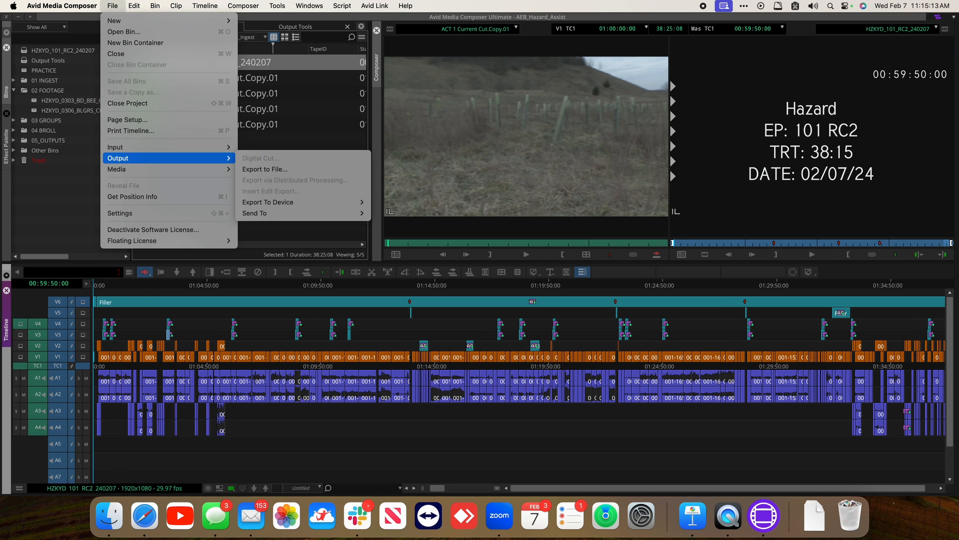
{"action": "left_click", "coordinate": [269, 169]}
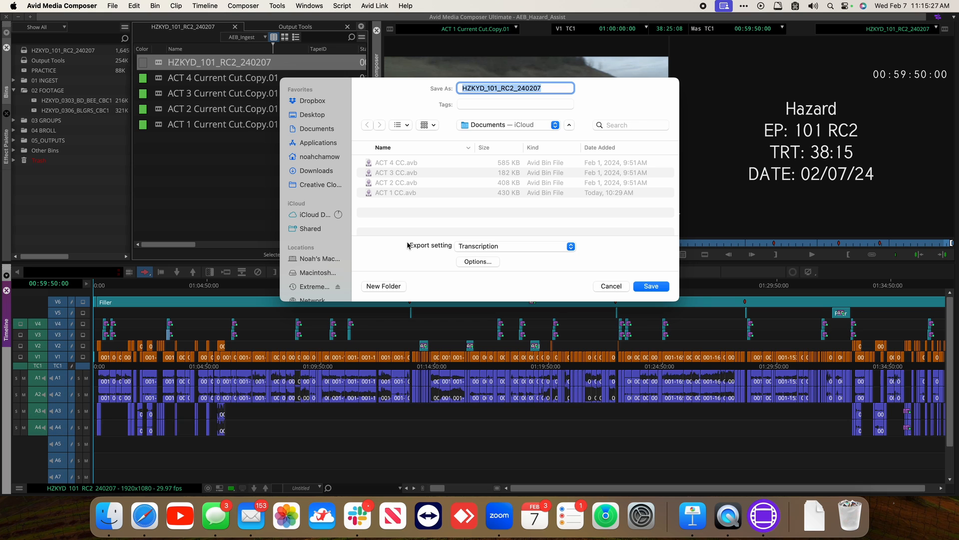
{"action": "left_click", "coordinate": [477, 262]}
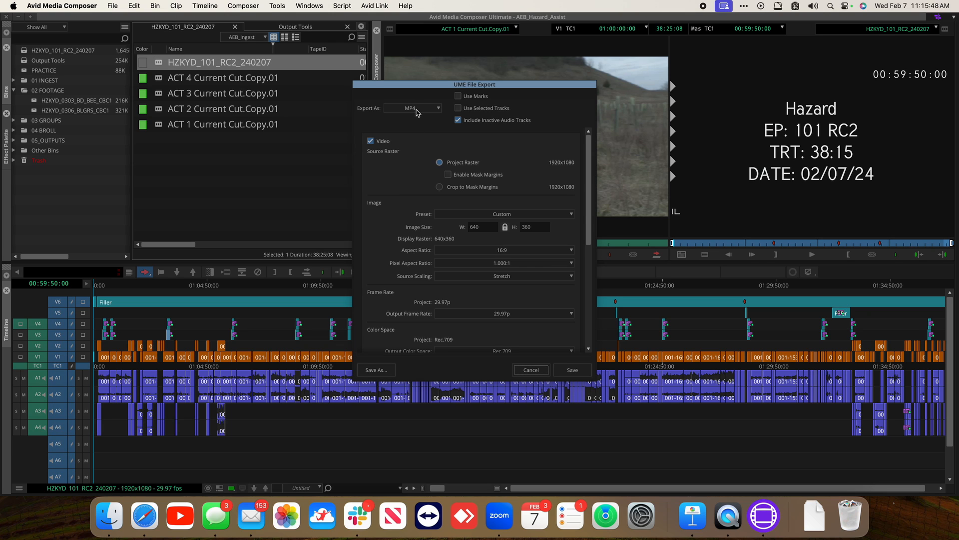
Set the export format to MOV
{"action": "left_click", "coordinate": [417, 110]}
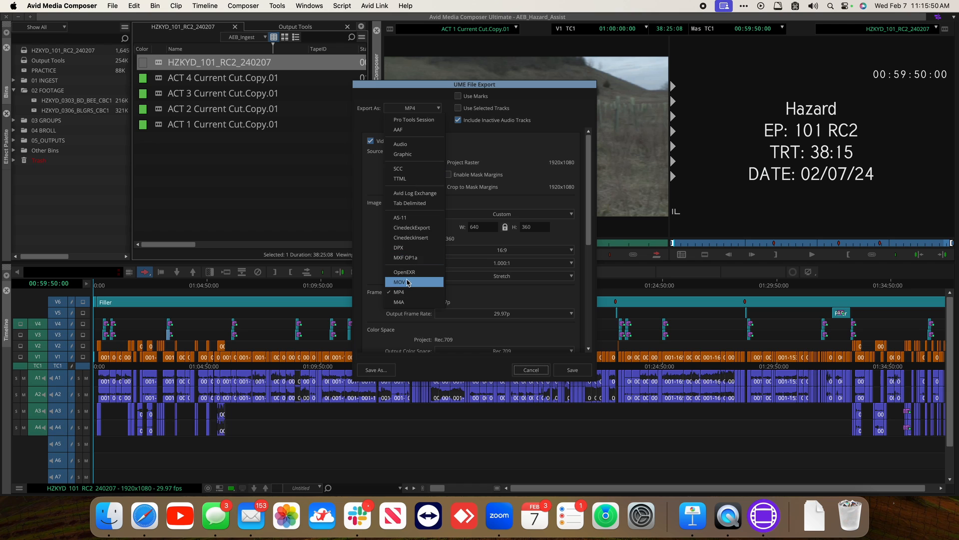
{"action": "left_click", "coordinate": [407, 282]}
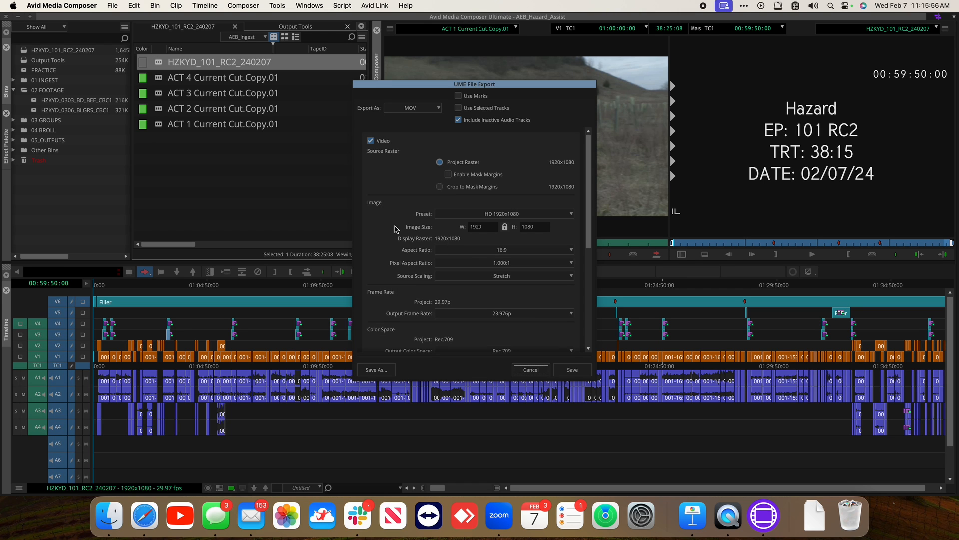
{"action": "scroll", "coordinate": [394, 229], "scroll_direction": "down", "scroll_amount": 3}
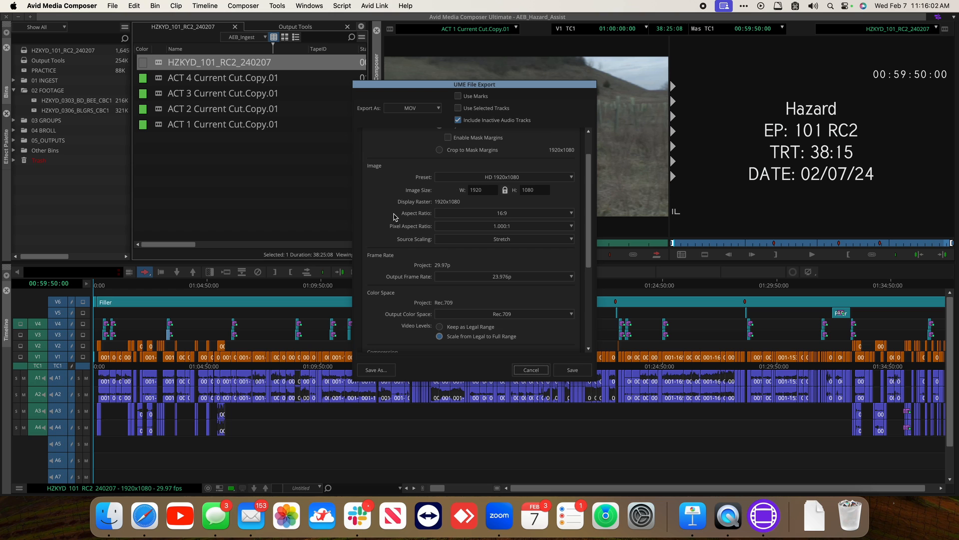
{"action": "scroll", "coordinate": [394, 218], "scroll_direction": "up", "scroll_amount": 2}
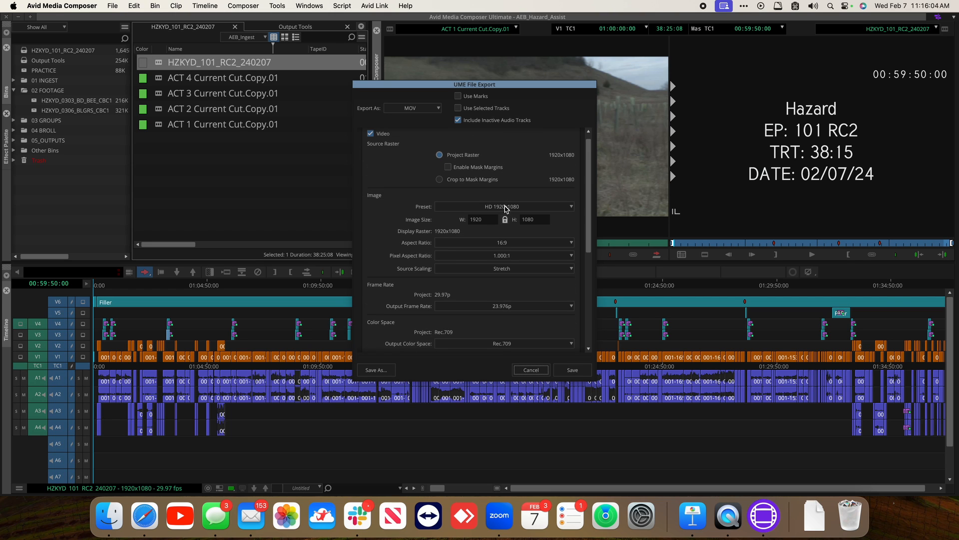
{"action": "scroll", "coordinate": [393, 253], "scroll_direction": "down", "scroll_amount": 3}
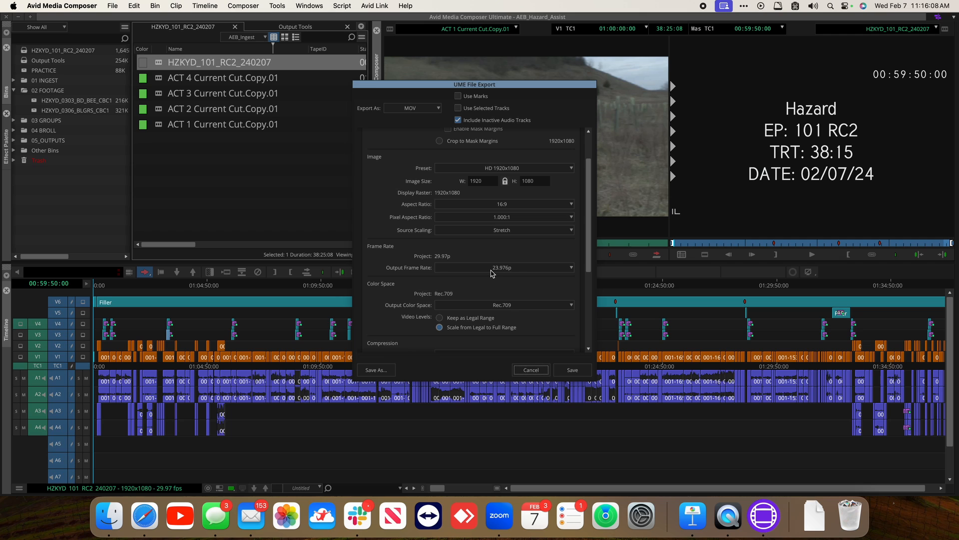
Set the output frame rate to 29.97p and the video levels to Keep as Legal Range
{"action": "left_click", "coordinate": [492, 270]}
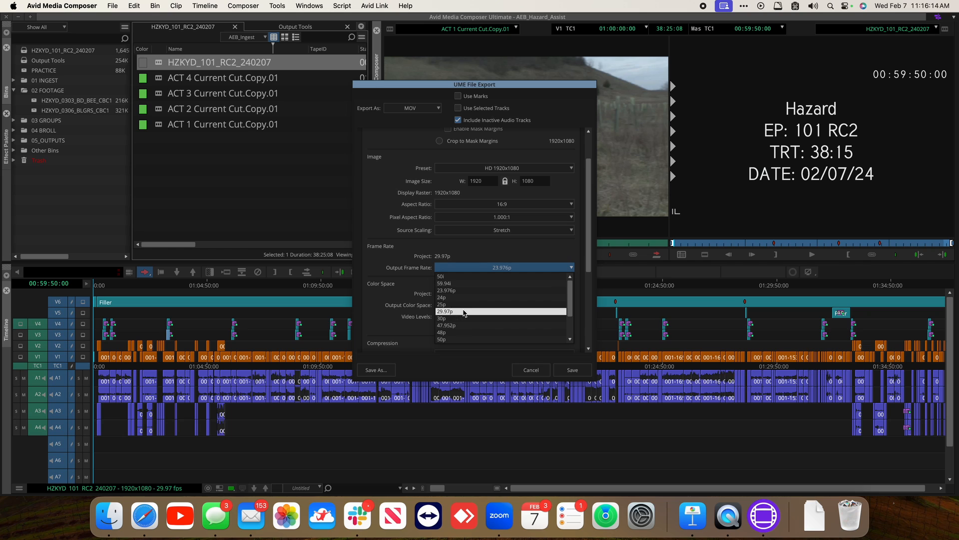
{"action": "left_click", "coordinate": [464, 311]}
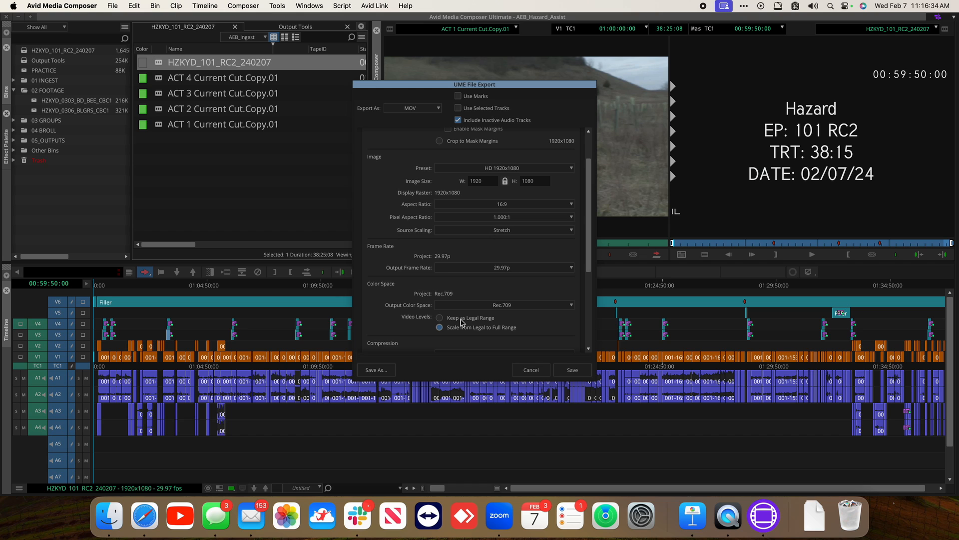
{"action": "left_click", "coordinate": [461, 319]}
Set the codec family to Apple ProRes with Apple ProRes 422 LT compression
{"action": "scroll", "coordinate": [464, 245], "scroll_direction": "down", "scroll_amount": 3}
{"action": "left_click", "coordinate": [464, 245]}
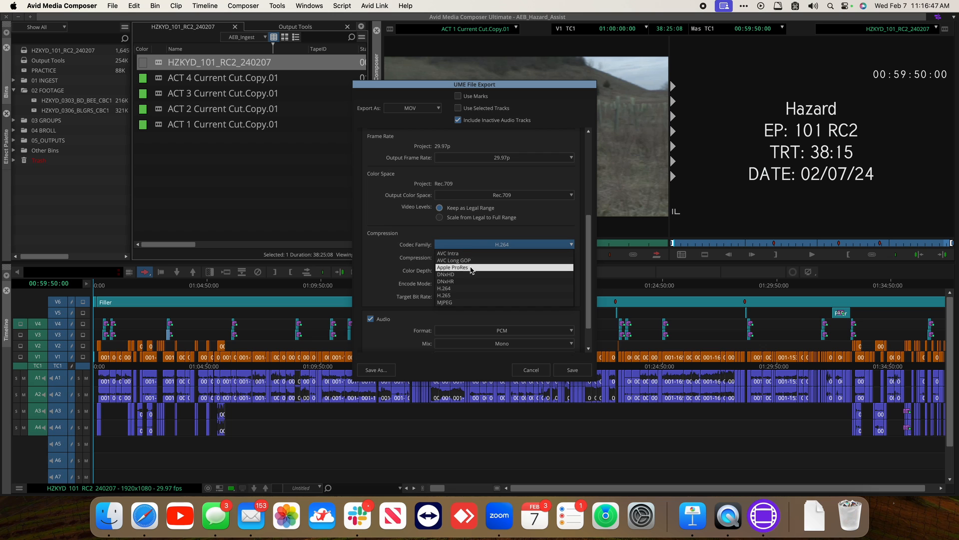
{"action": "left_click", "coordinate": [471, 268]}
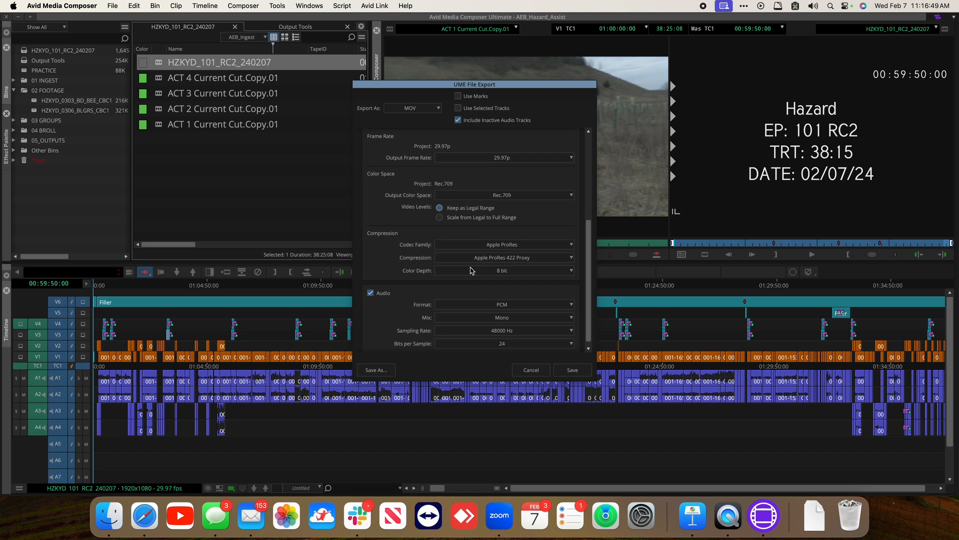
{"action": "left_click", "coordinate": [479, 258]}
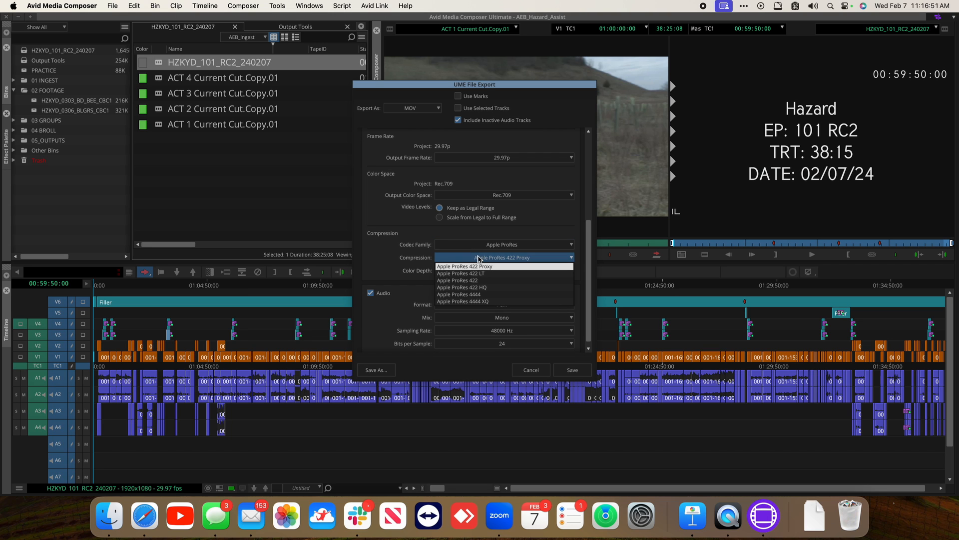
{"action": "left_click", "coordinate": [477, 274]}
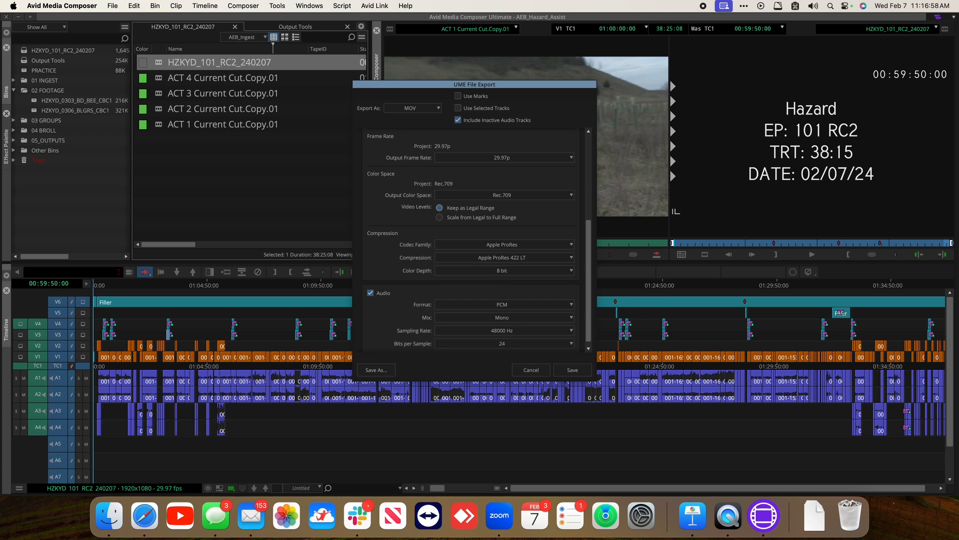
Set the audio mix to Stereo and save the export setting as ProRes
{"action": "left_click", "coordinate": [484, 318]}
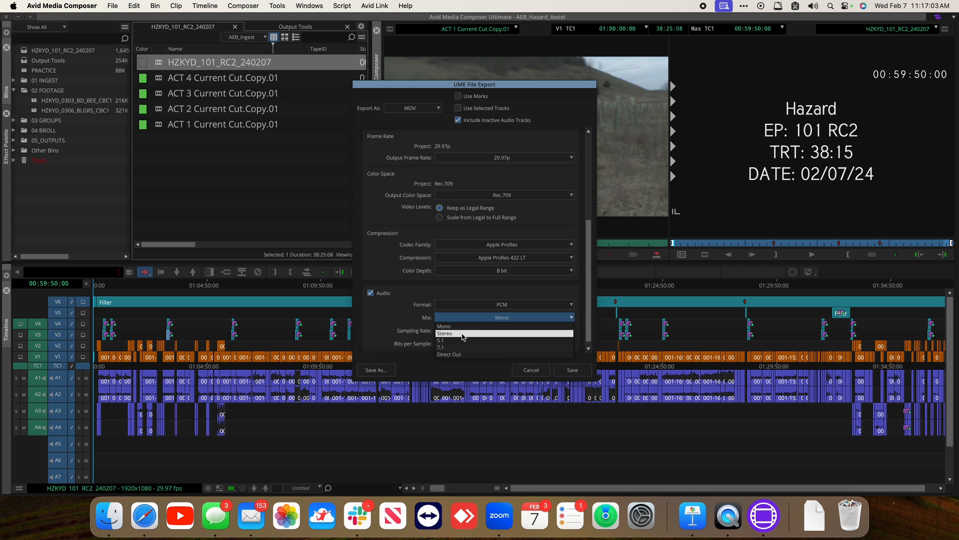
{"action": "left_click", "coordinate": [464, 334]}
{"action": "left_click", "coordinate": [385, 371]}
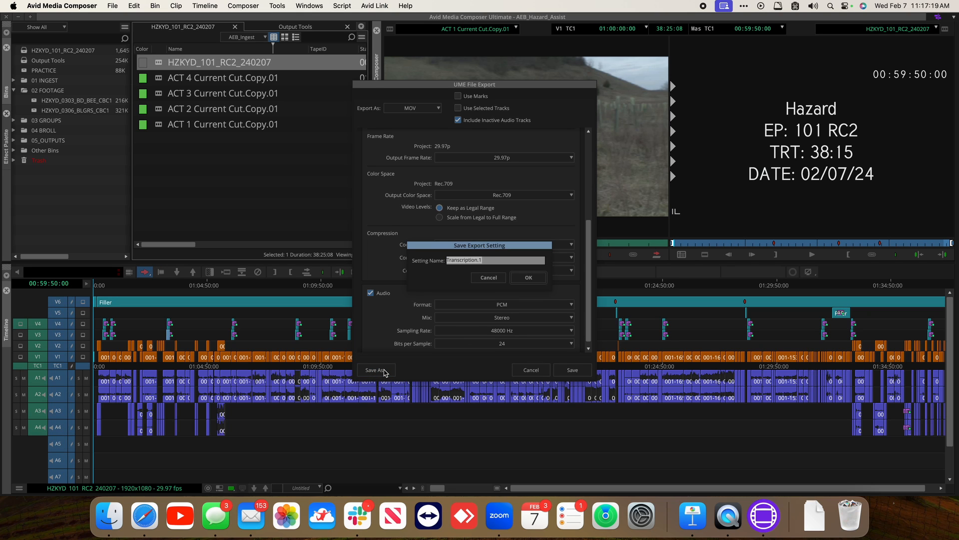
{"action": "type", "text": "ProRes"}
{"action": "key", "text": "Return"}
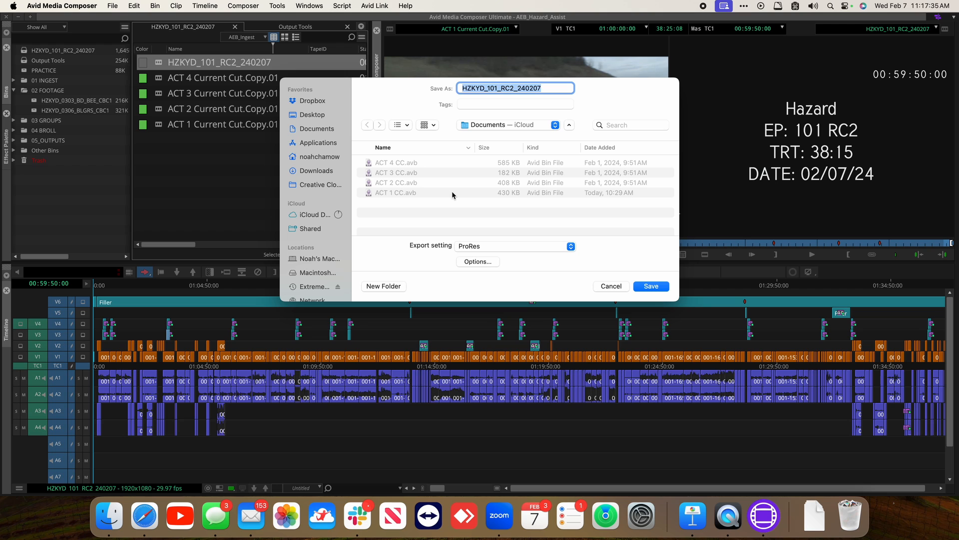
Reopen the export options and switch the format to MP4 with the HD 1280x720 preset
{"action": "left_click", "coordinate": [483, 261]}
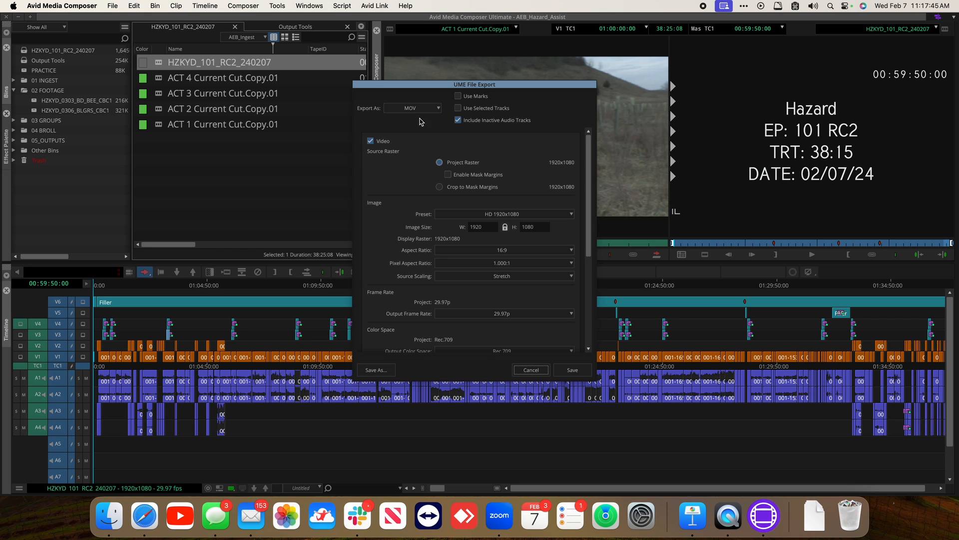
{"action": "left_click", "coordinate": [413, 107]}
{"action": "left_click", "coordinate": [412, 116]}
{"action": "left_click", "coordinate": [503, 213]}
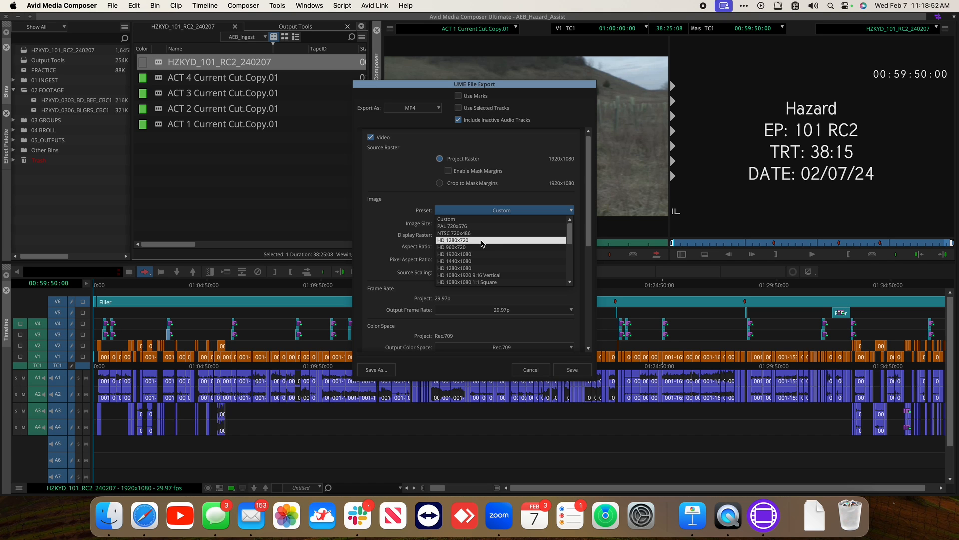
{"action": "left_click", "coordinate": [483, 243]}
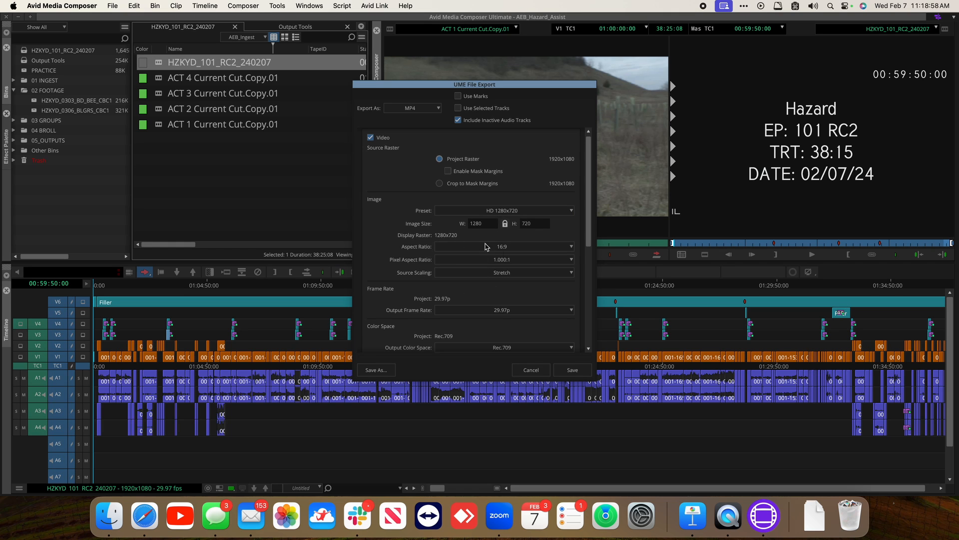
Keep video levels as legal range and set the target bit rate to 5 Mbps
{"action": "scroll", "coordinate": [412, 258], "scroll_direction": "down", "scroll_amount": 3}
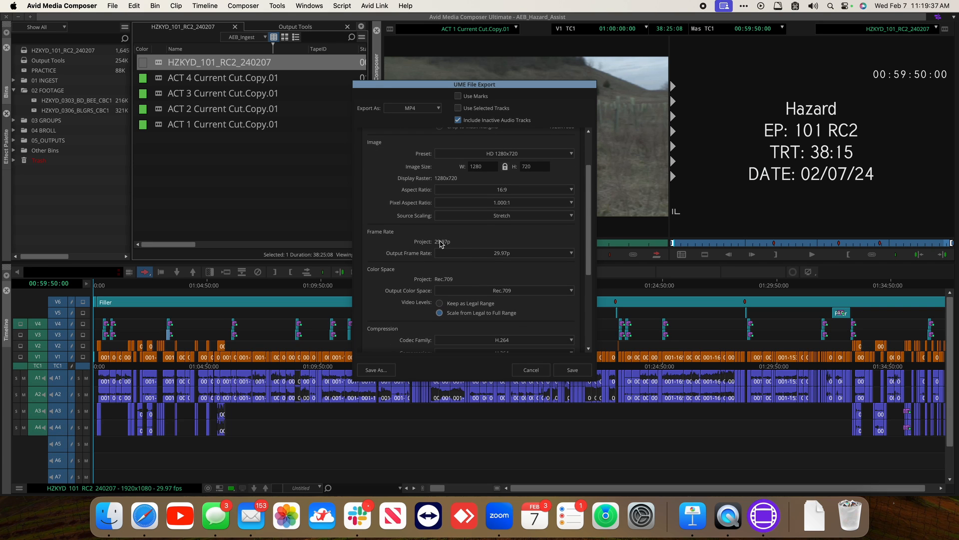
{"action": "scroll", "coordinate": [458, 270], "scroll_direction": "down", "scroll_amount": 1}
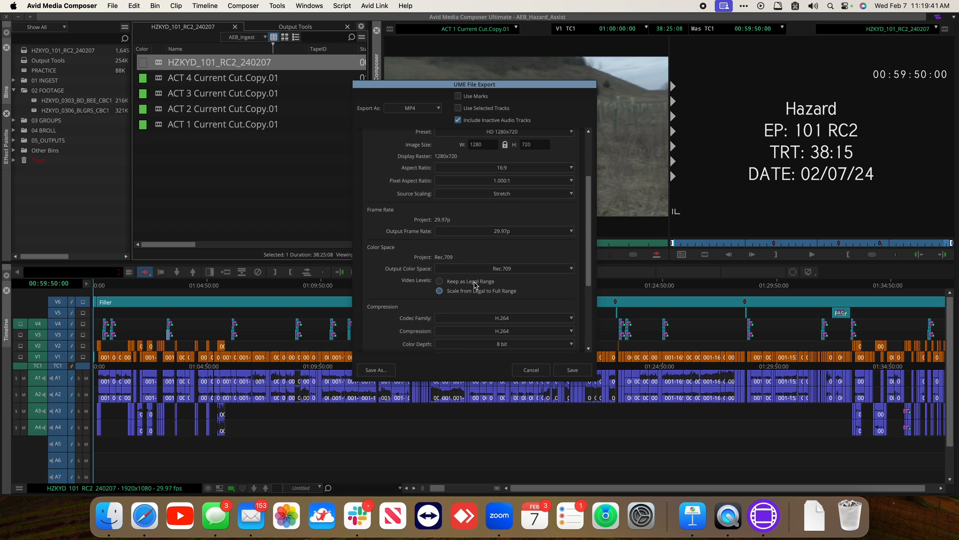
{"action": "left_click", "coordinate": [473, 282]}
{"action": "scroll", "coordinate": [430, 330], "scroll_direction": "down", "scroll_amount": 3}
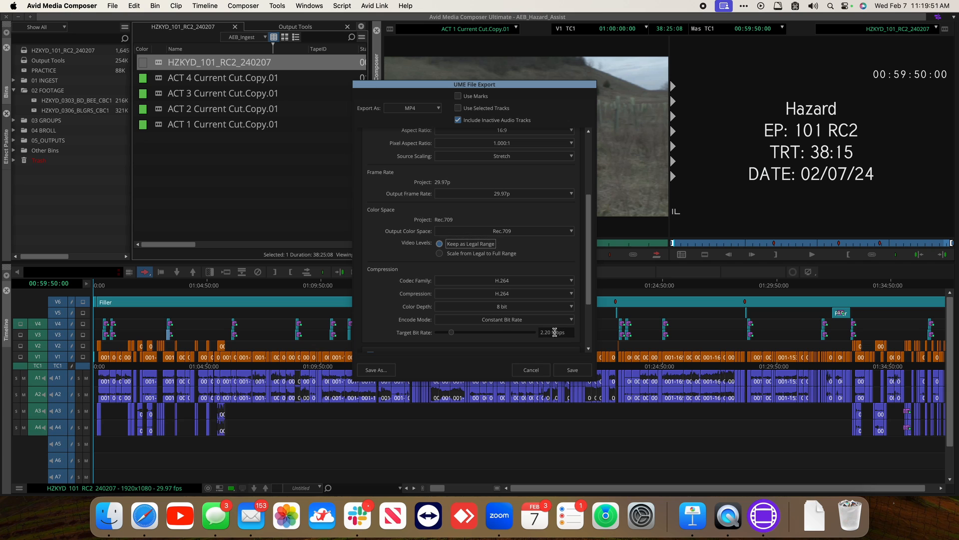
{"action": "left_click", "coordinate": [555, 332]}
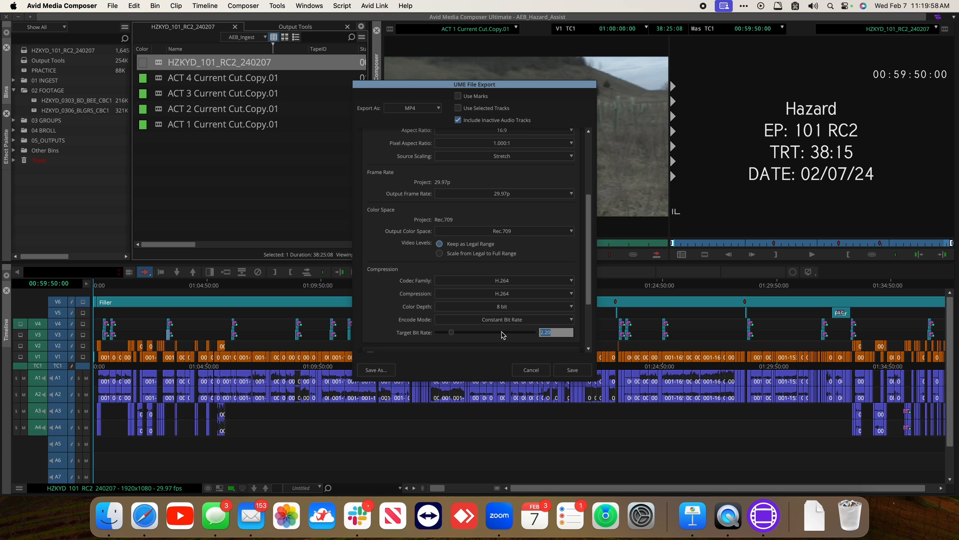
{"action": "type", "text": "5"}
{"action": "left_click", "coordinate": [392, 293]}
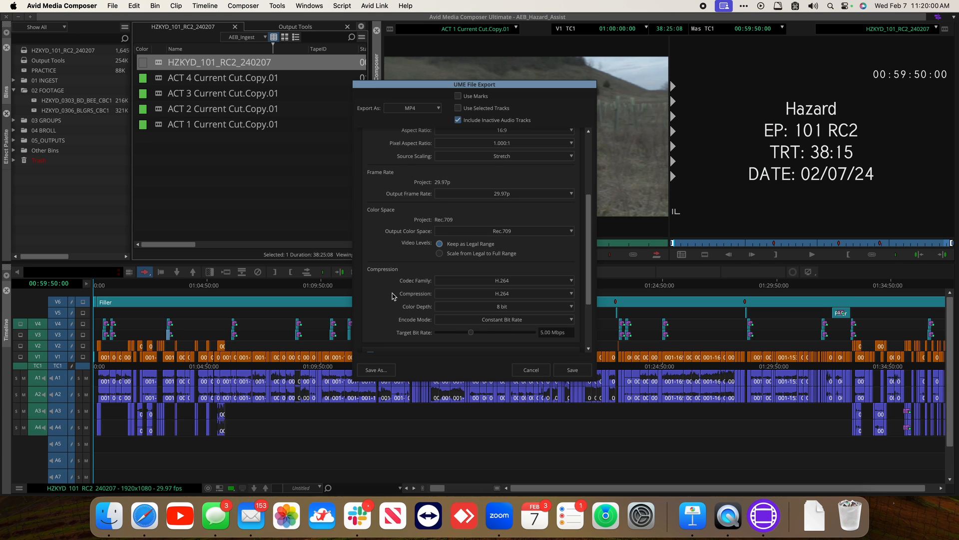
Keep AAC as the audio format and save the export setting as Cut H264
{"action": "scroll", "coordinate": [393, 294], "scroll_direction": "down", "scroll_amount": 4}
{"action": "scroll", "coordinate": [392, 296], "scroll_direction": "down", "scroll_amount": 1}
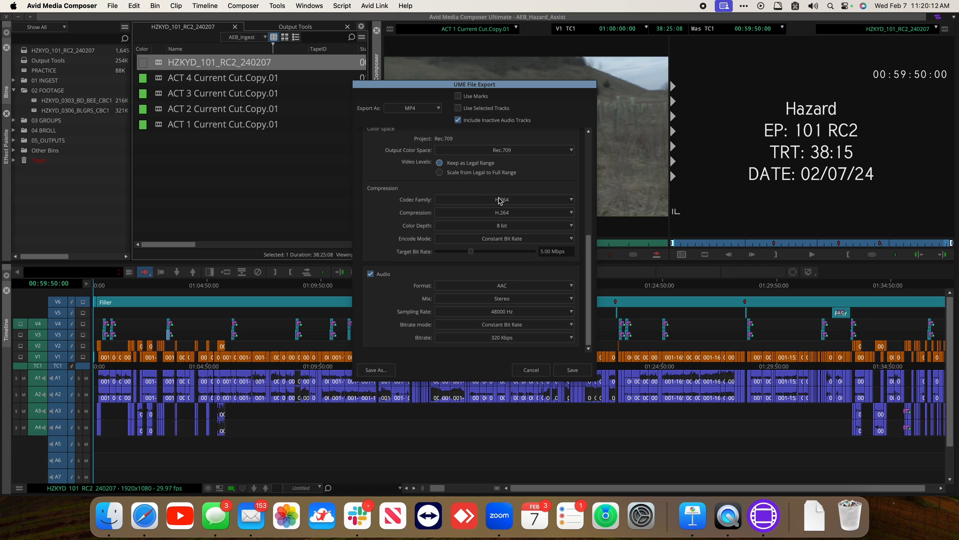
{"action": "left_click", "coordinate": [492, 285]}
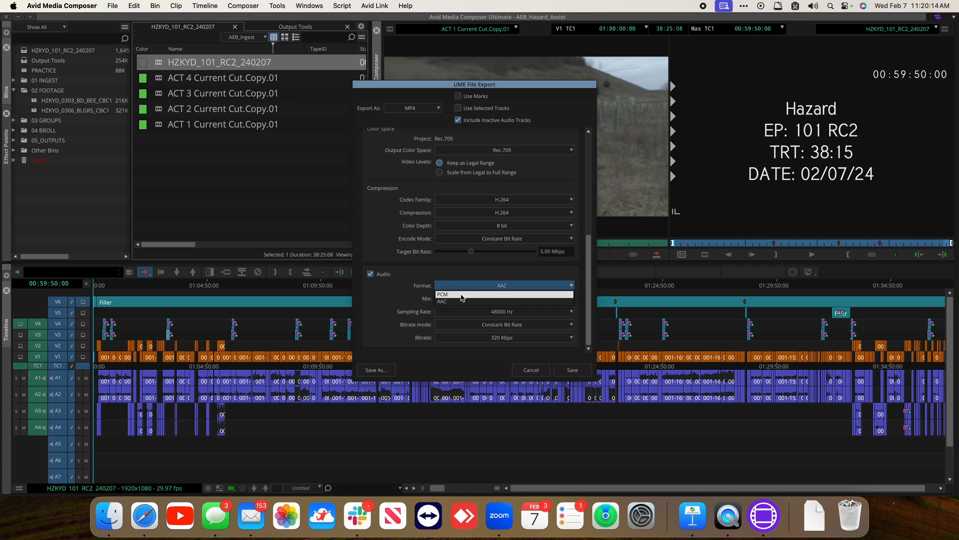
{"action": "left_click", "coordinate": [436, 276]}
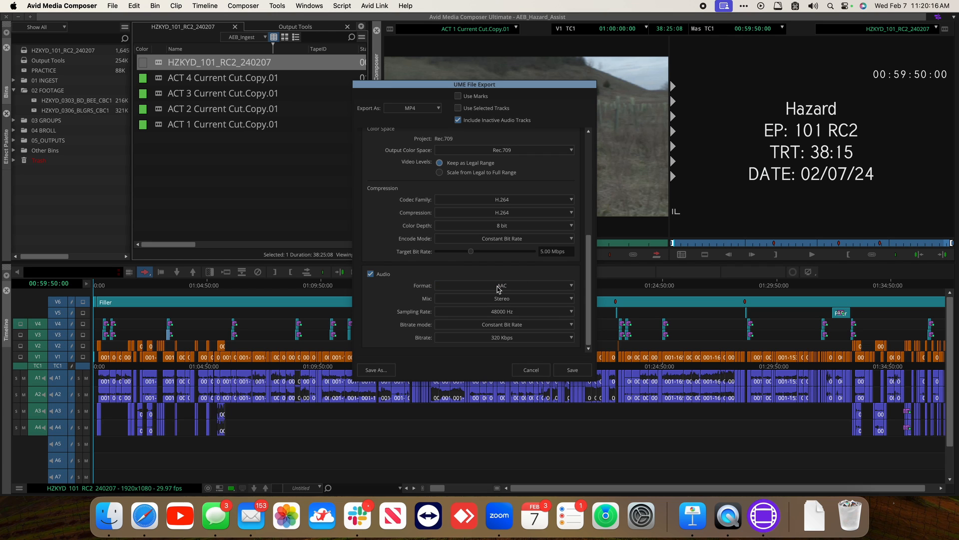
{"action": "left_click", "coordinate": [391, 370]}
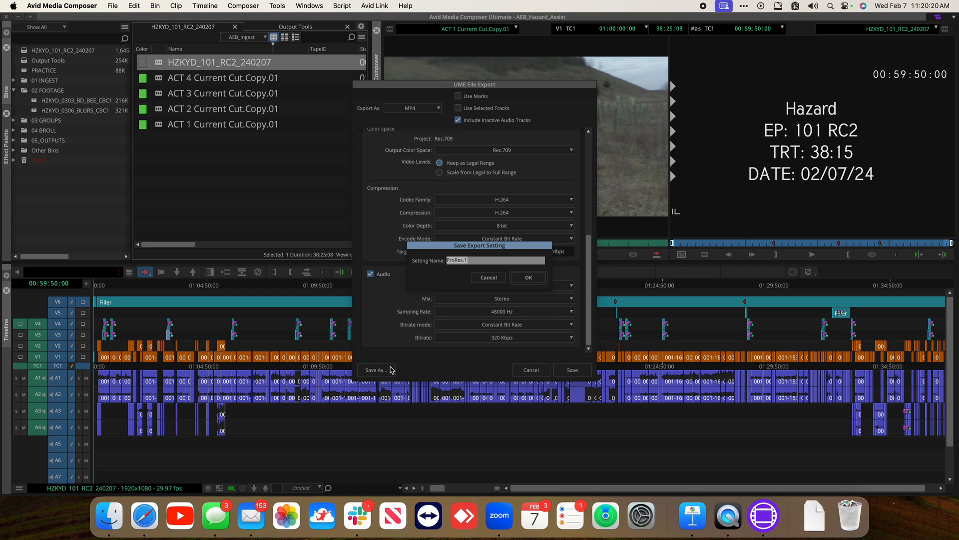
{"action": "type", "text": "H264"}
{"action": "left_click", "coordinate": [528, 278]}
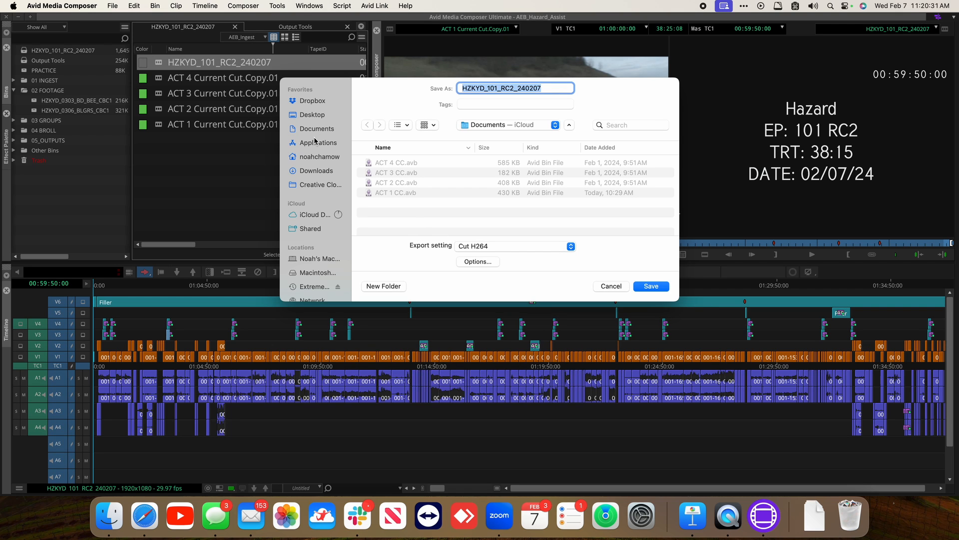
Set the export destination to the Part 1 folder inside AEB 2024 Media on the Desktop
{"action": "left_click", "coordinate": [315, 116]}
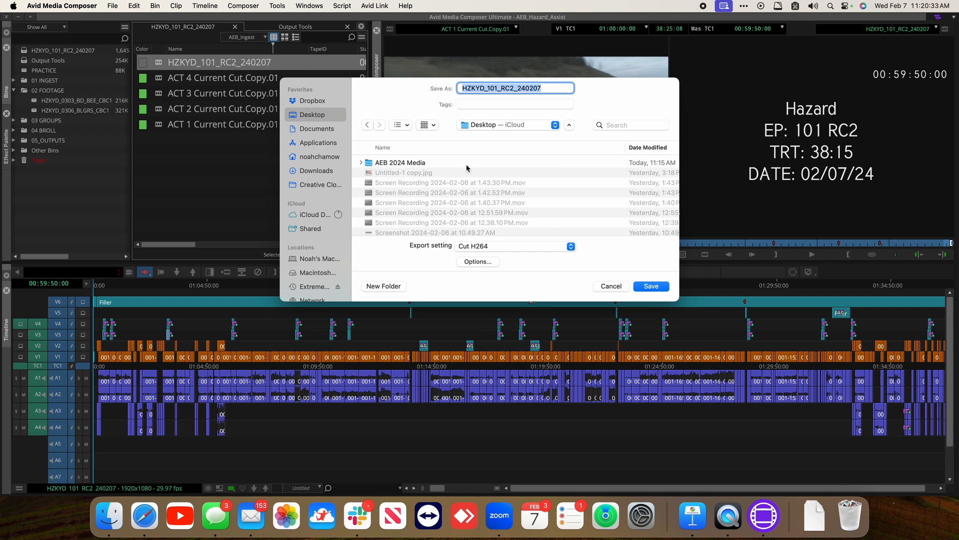
{"action": "left_click", "coordinate": [412, 166]}
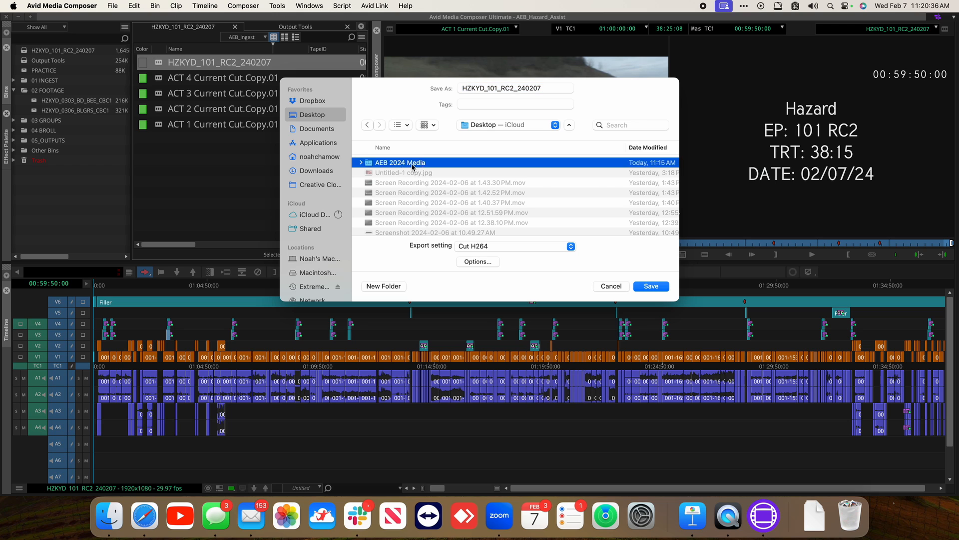
{"action": "double_click", "coordinate": [412, 166]}
{"action": "left_click", "coordinate": [414, 174]}
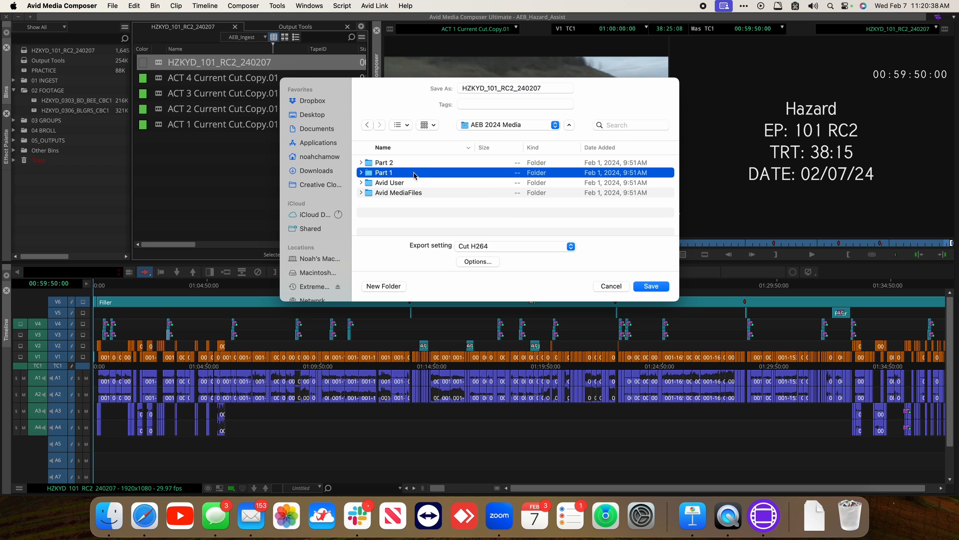
{"action": "double_click", "coordinate": [413, 174]}
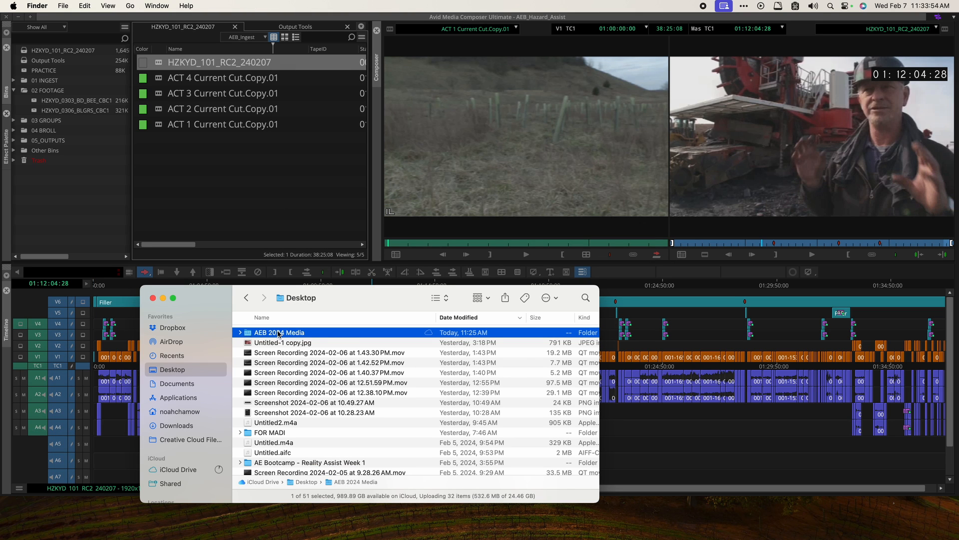
Open the exported HZKYD_101_RC2_240207.mov from the Part 1 folder
{"action": "double_click", "coordinate": [279, 334]}
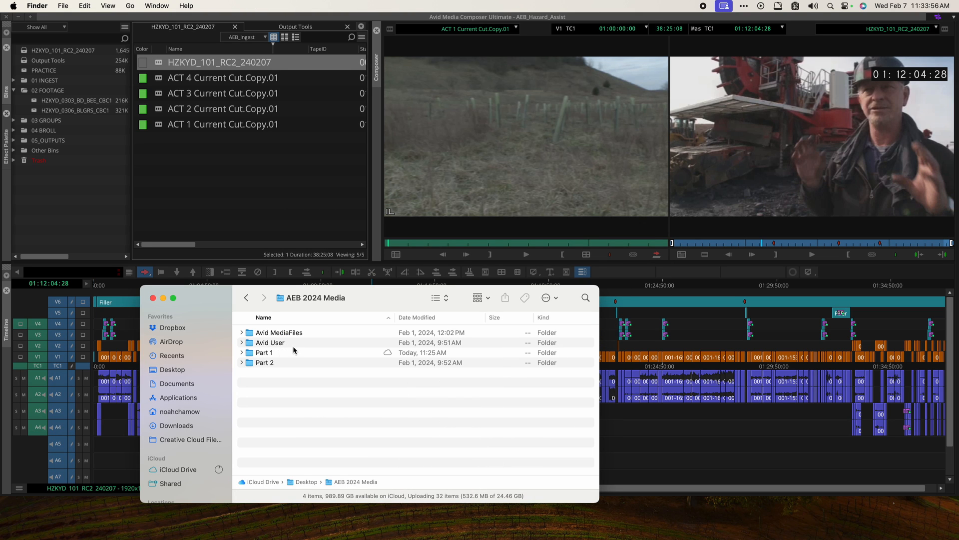
{"action": "double_click", "coordinate": [274, 353]}
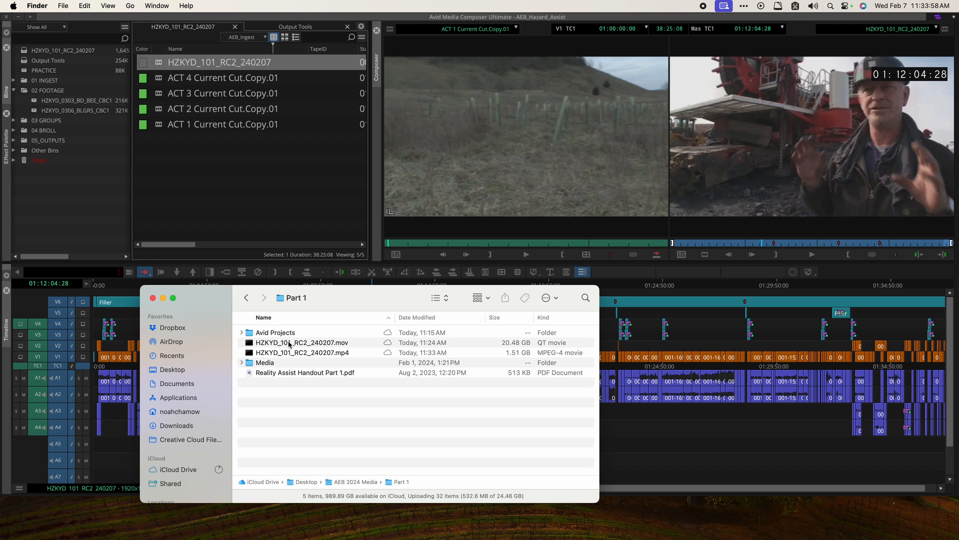
{"action": "left_click", "coordinate": [290, 344]}
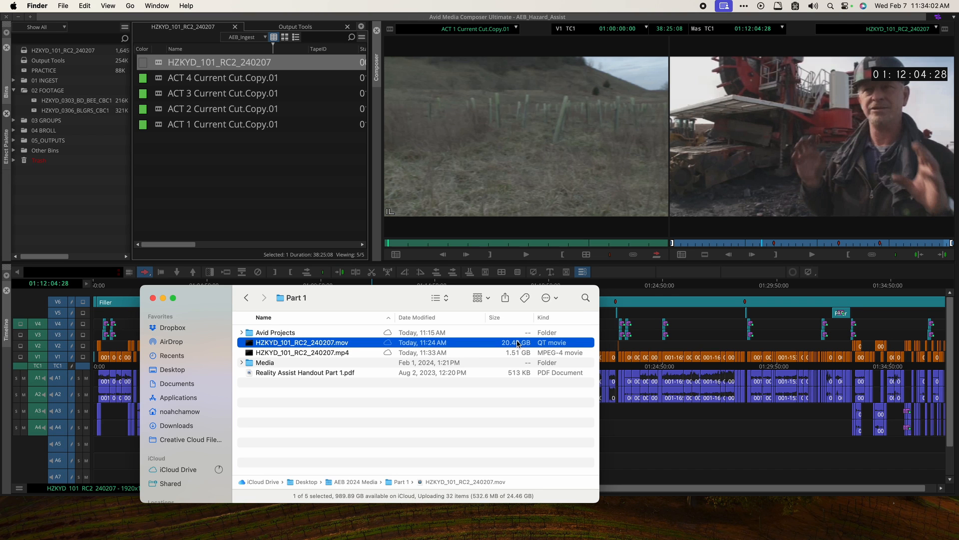
{"action": "double_click", "coordinate": [312, 345]}
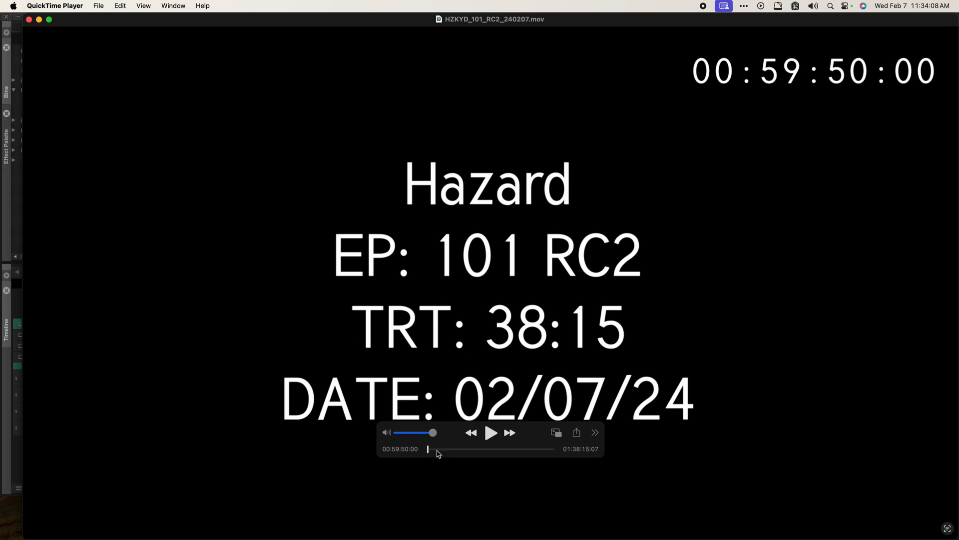
Scrub into the .mov and inspect its general file properties and video details
{"action": "left_click_drag", "start_coordinate": [428, 448], "coordinate": [481, 452]}
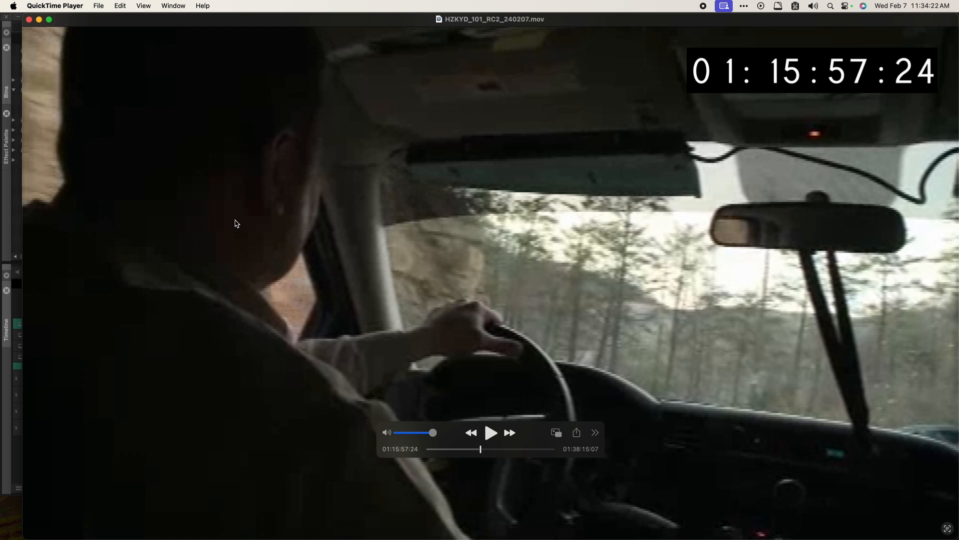
{"action": "key", "text": "super+i"}
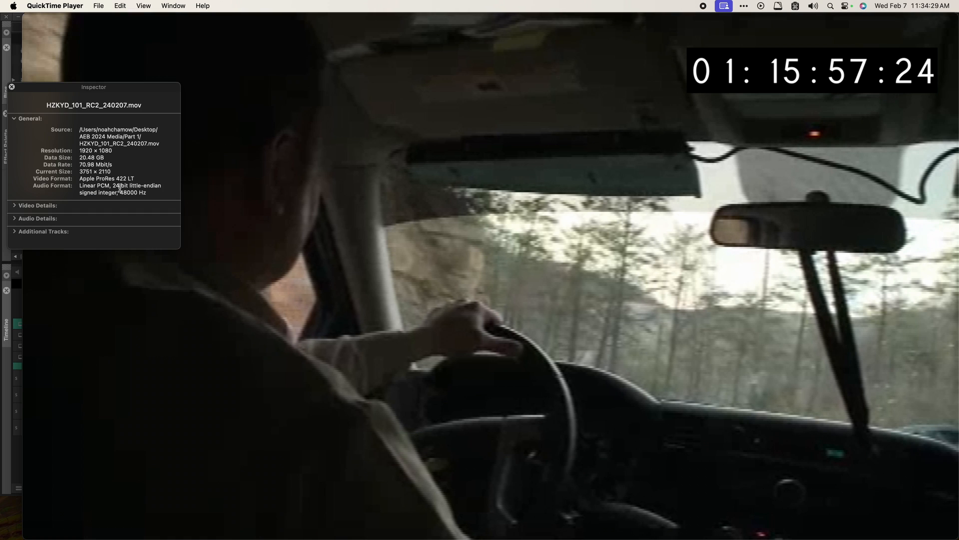
{"action": "left_click", "coordinate": [15, 206]}
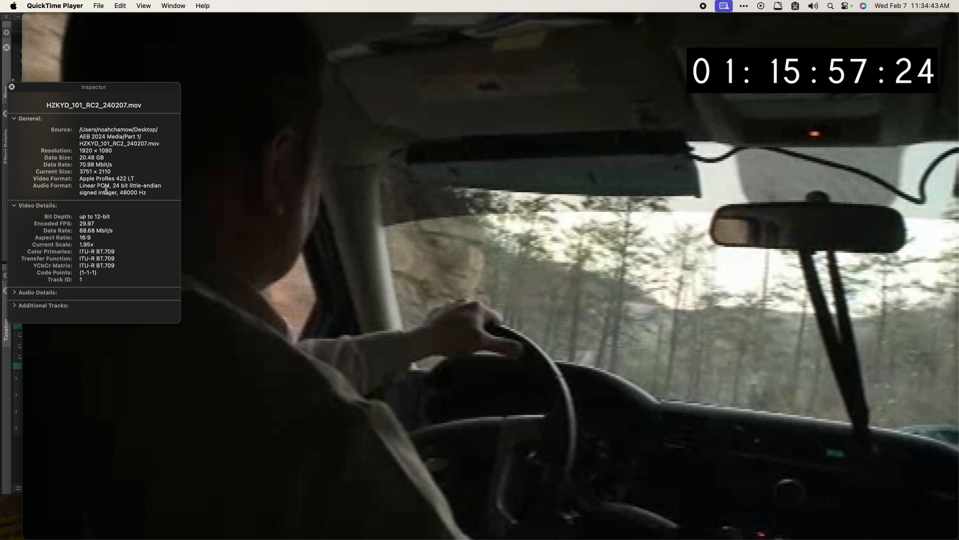
{"action": "mouse_move", "coordinate": [314, 172]}
{"action": "left_click", "coordinate": [11, 87]}
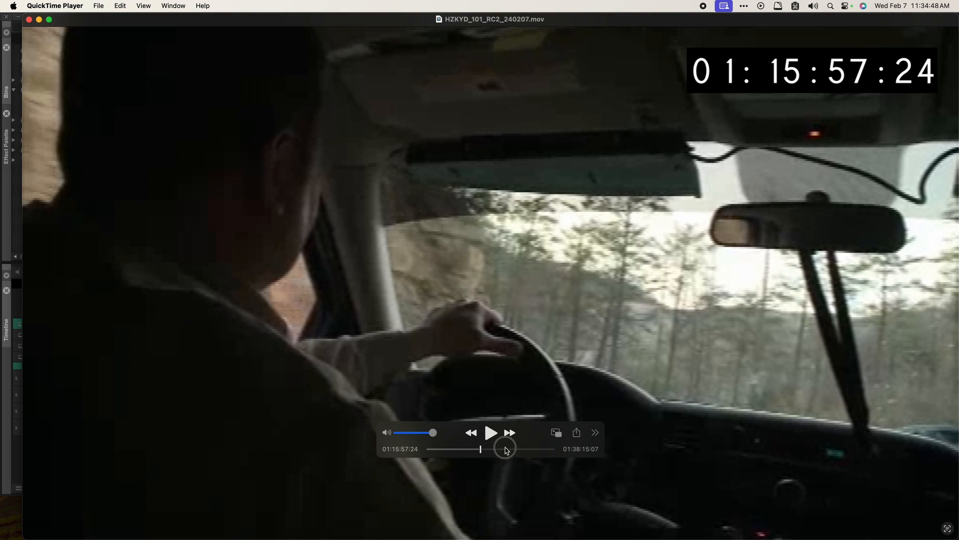
Scrub and play through later parts of the .mov, then close its player window
{"action": "left_click", "coordinate": [506, 449]}
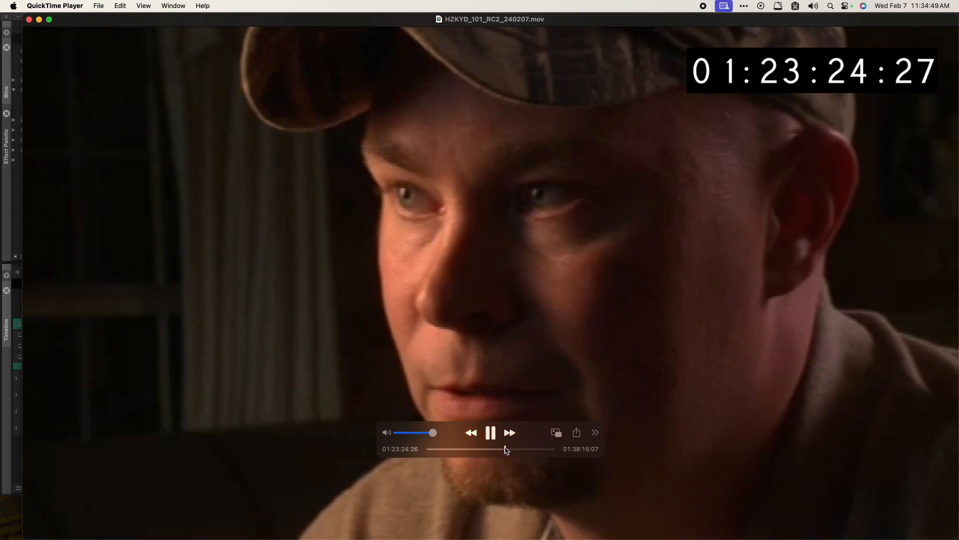
{"action": "left_click", "coordinate": [529, 450]}
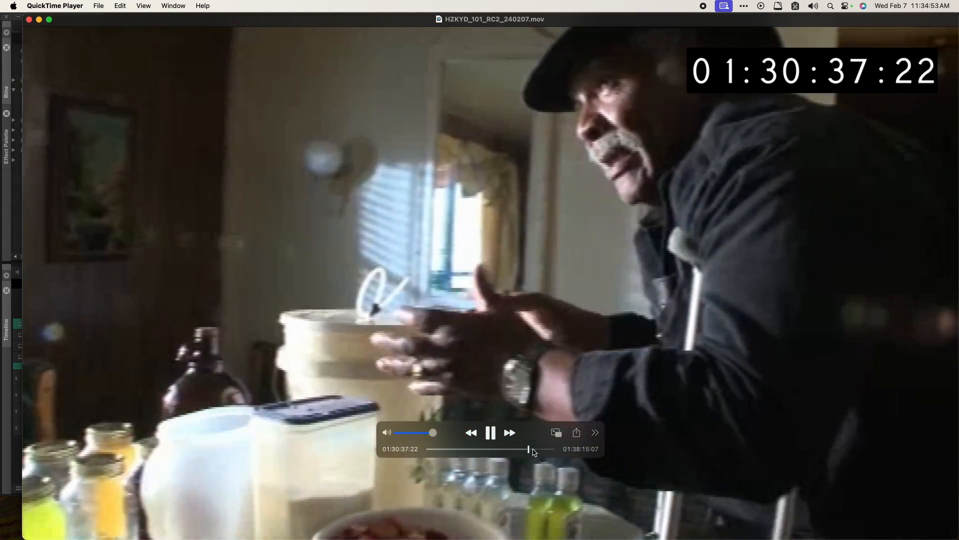
{"action": "left_click", "coordinate": [534, 449]}
{"action": "left_click", "coordinate": [539, 450]}
{"action": "key", "text": "space"}
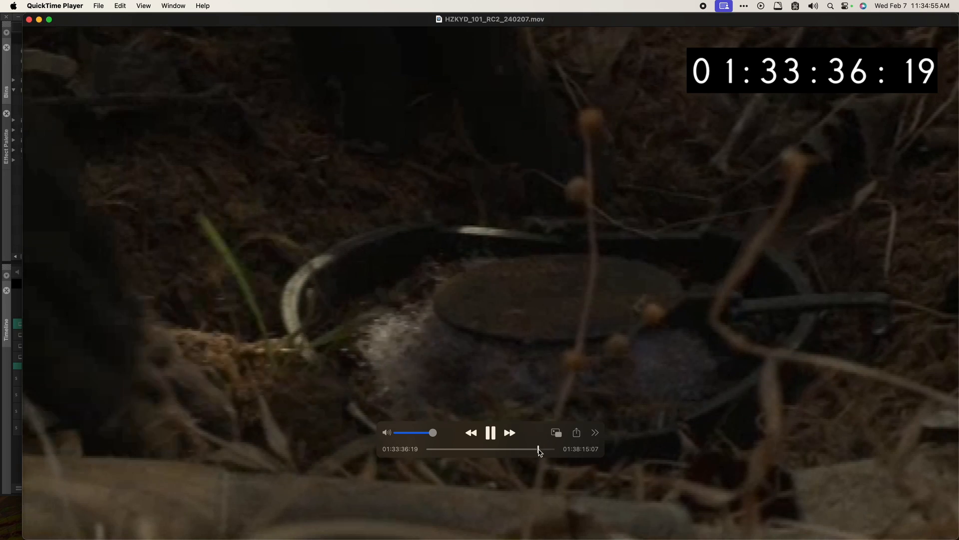
{"action": "key", "text": "space"}
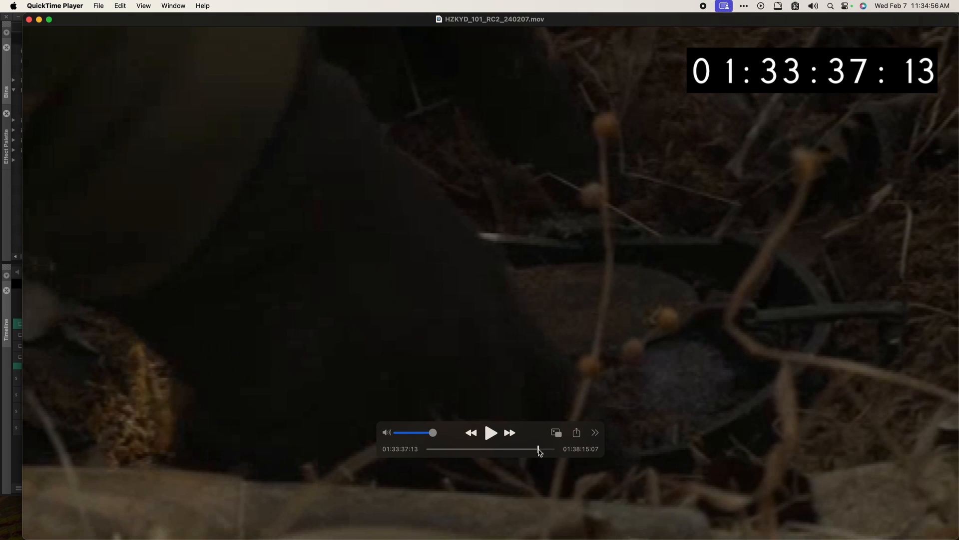
{"action": "left_click", "coordinate": [29, 20]}
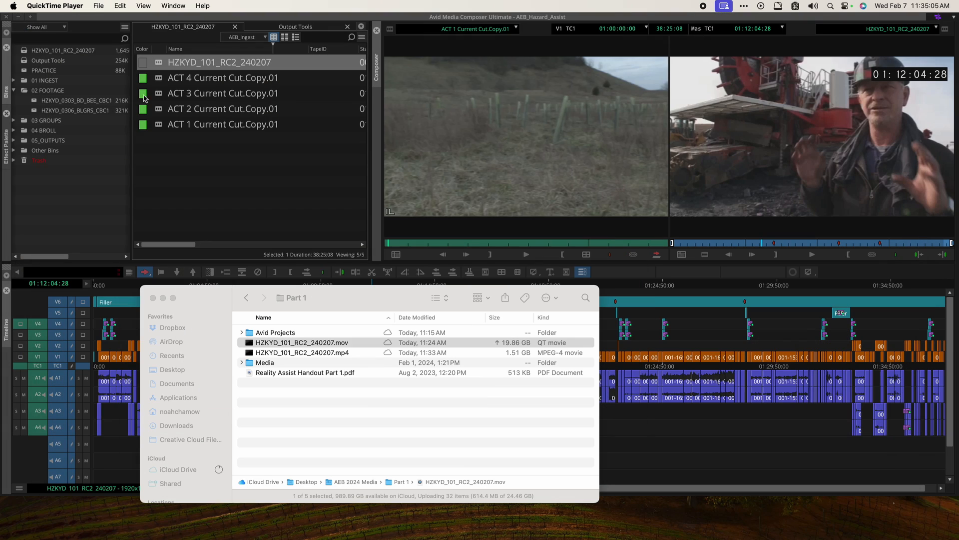
Open the exported HZKYD_101_RC2_240207.mp4 and inspect its general, video and audio details
{"action": "double_click", "coordinate": [324, 353]}
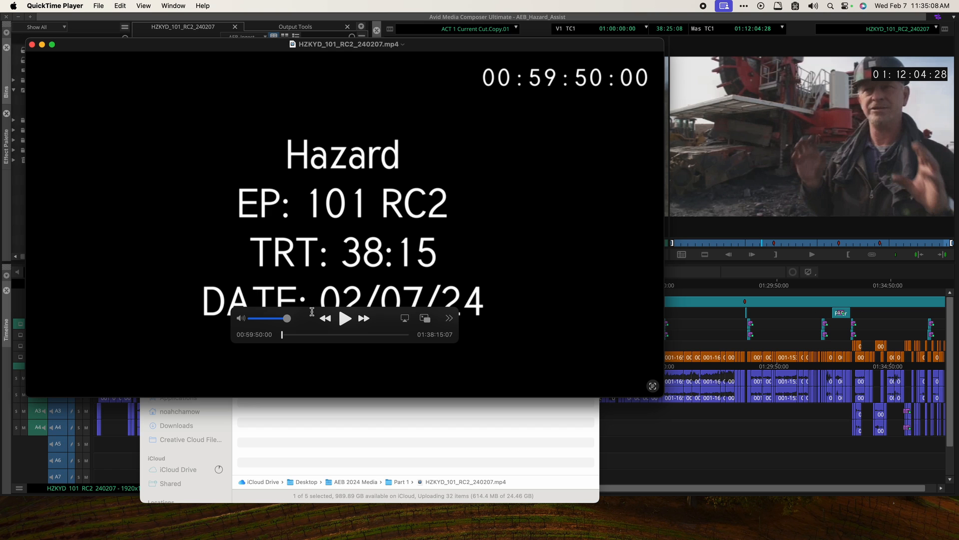
{"action": "key", "text": "super+i"}
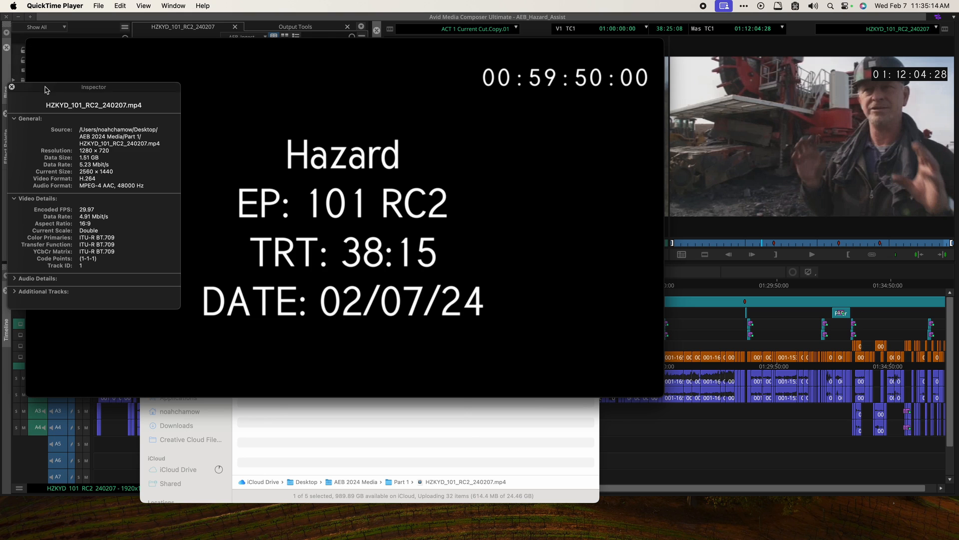
{"action": "left_click_drag", "start_coordinate": [45, 87], "coordinate": [326, 232]}
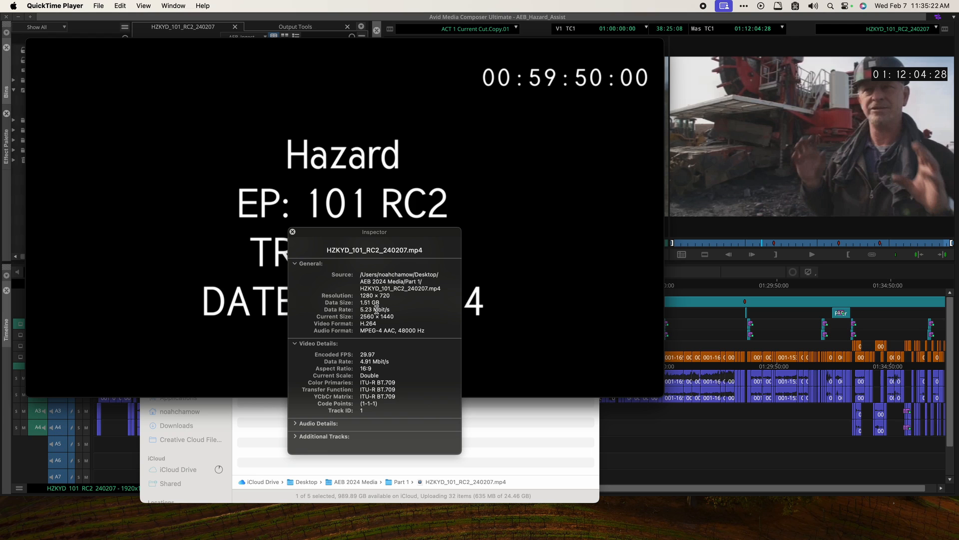
{"action": "left_click_drag", "start_coordinate": [372, 309], "coordinate": [360, 307]}
{"action": "left_click", "coordinate": [358, 309]}
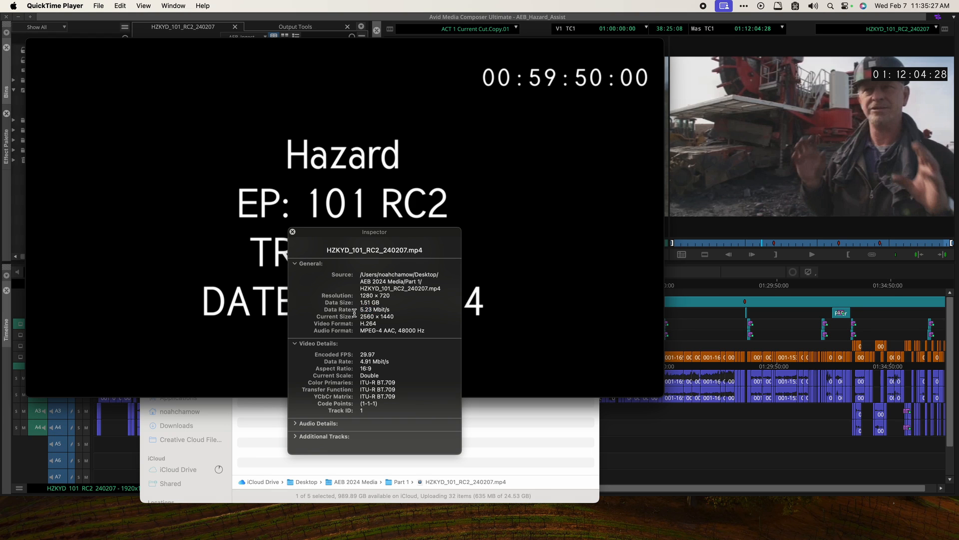
{"action": "left_click_drag", "start_coordinate": [360, 361], "coordinate": [384, 360]}
{"action": "left_click_drag", "start_coordinate": [376, 360], "coordinate": [372, 361]}
{"action": "left_click", "coordinate": [371, 361]}
{"action": "left_click", "coordinate": [298, 424]}
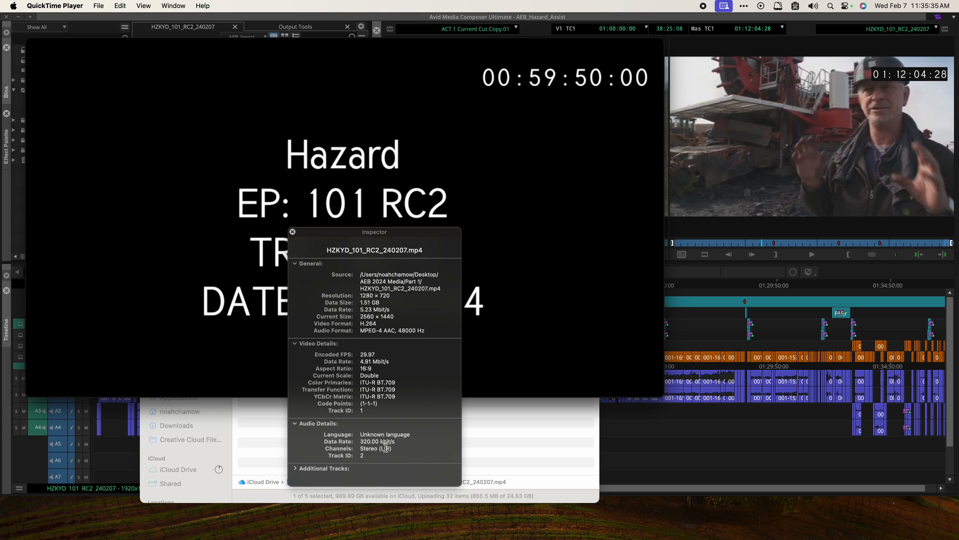
{"action": "left_click_drag", "start_coordinate": [371, 442], "coordinate": [340, 442]}
{"action": "left_click", "coordinate": [336, 440]}
{"action": "left_click", "coordinate": [292, 232]}
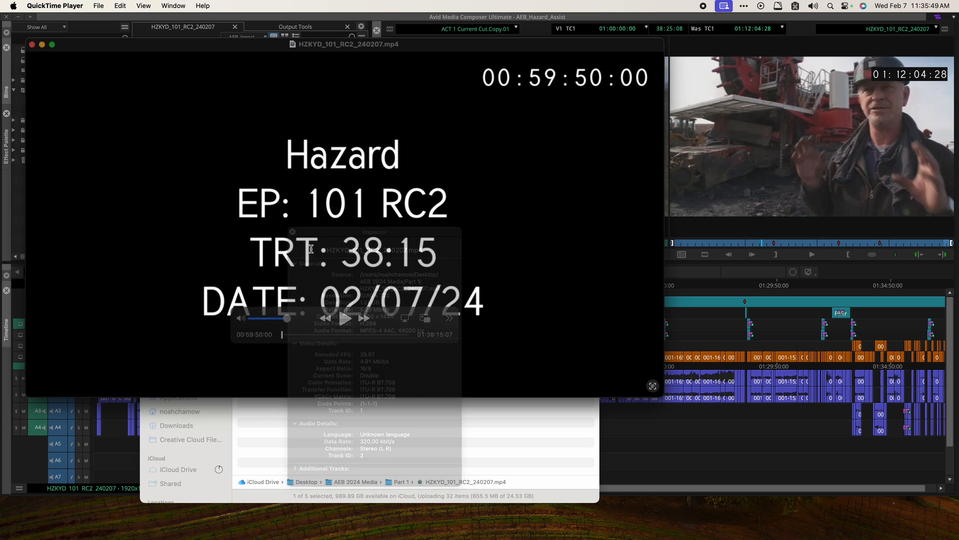
Close the MP4 player window while keeping the player application running
{"action": "left_click_drag", "start_coordinate": [301, 335], "coordinate": [275, 334]}
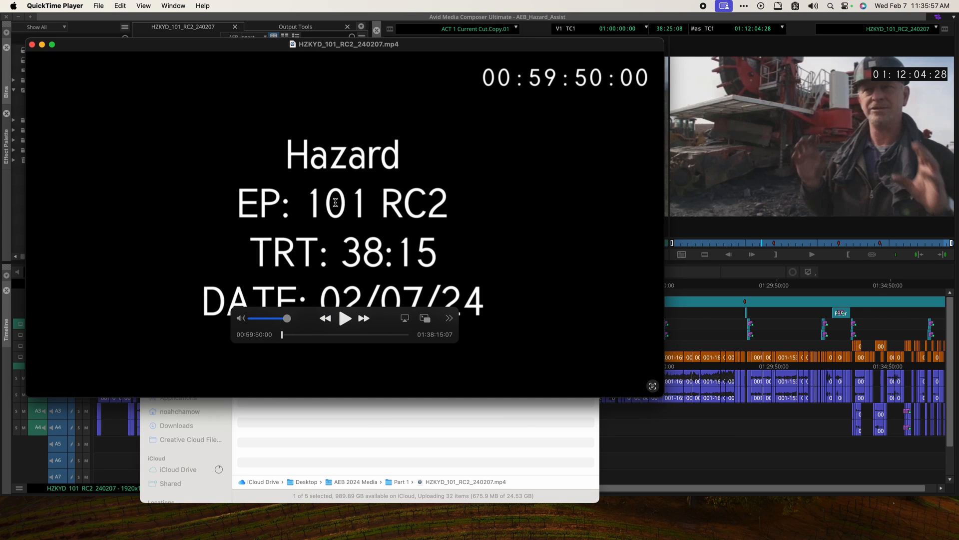
{"action": "key", "text": "super+q"}
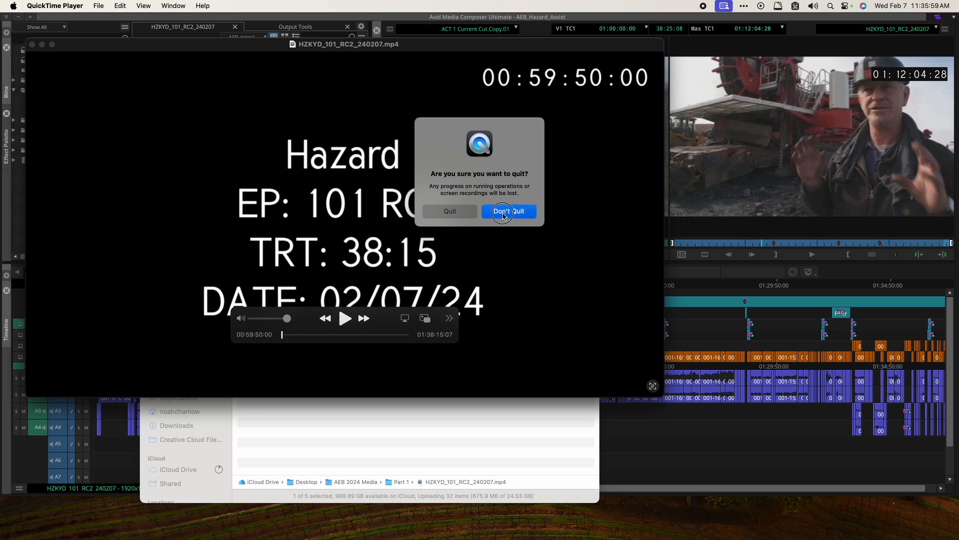
{"action": "left_click", "coordinate": [503, 211]}
{"action": "left_click", "coordinate": [31, 44]}
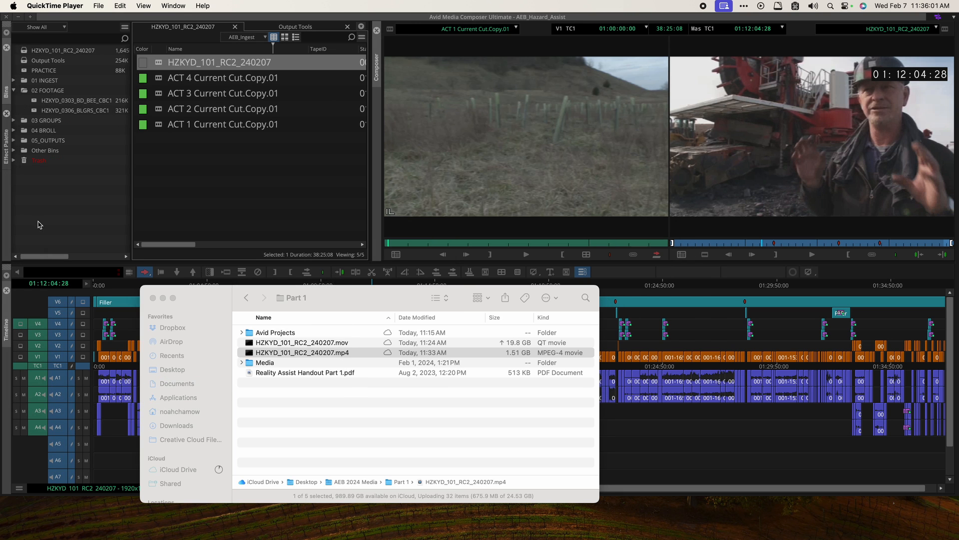
Move the HZKYD_101_RC2_240207 bin into the 05_OUTPUTS folder and select it
{"action": "left_click", "coordinate": [40, 225]}
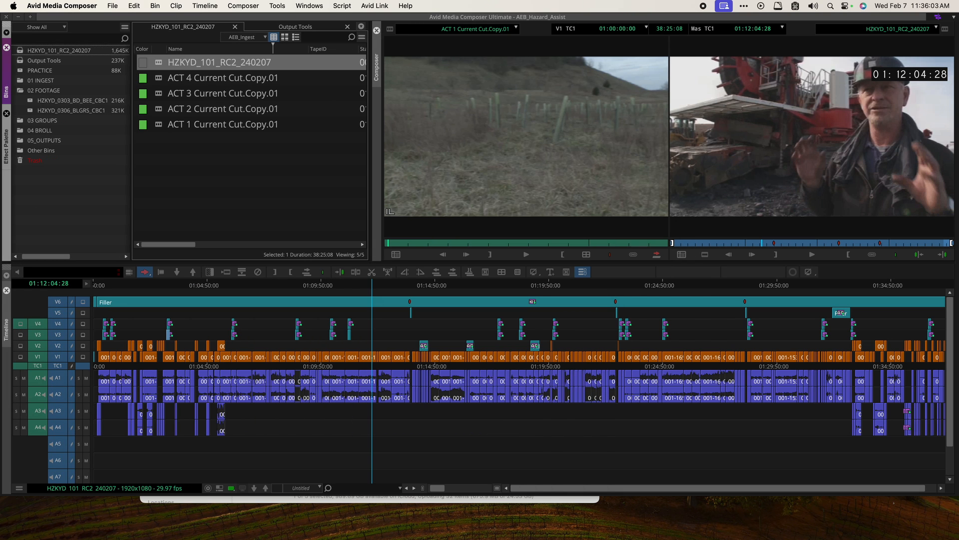
{"action": "mouse_move", "coordinate": [32, 127]}
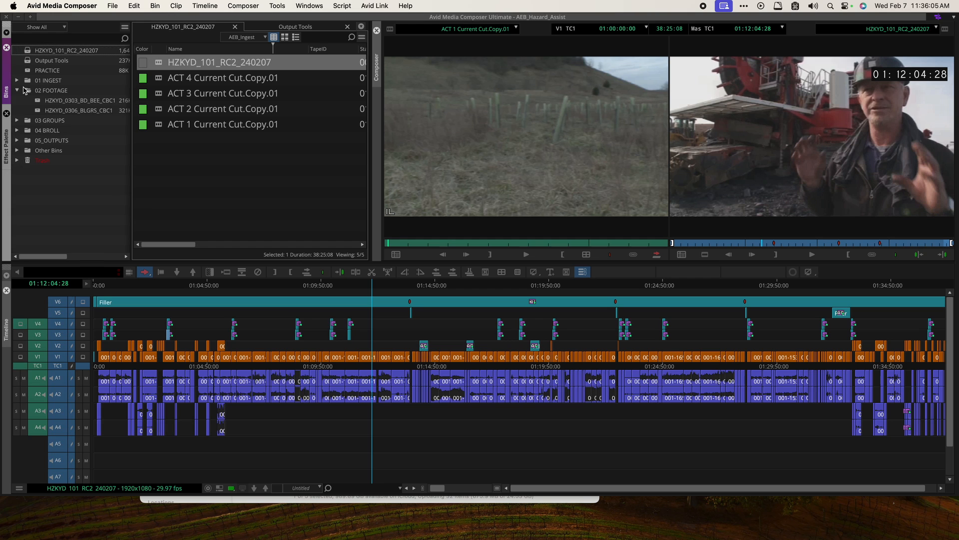
{"action": "left_click_drag", "start_coordinate": [31, 50], "coordinate": [40, 144]}
{"action": "left_click", "coordinate": [17, 130]}
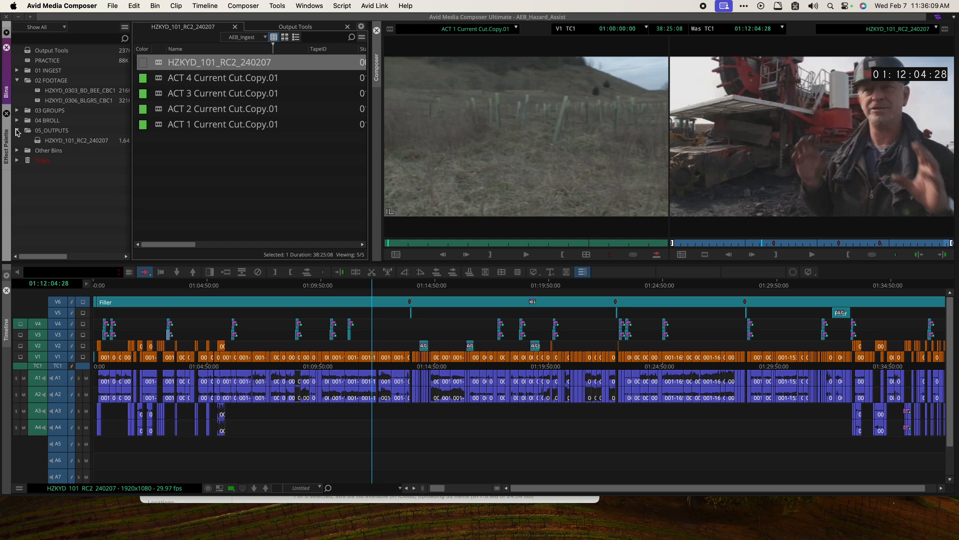
{"action": "left_click", "coordinate": [40, 142]}
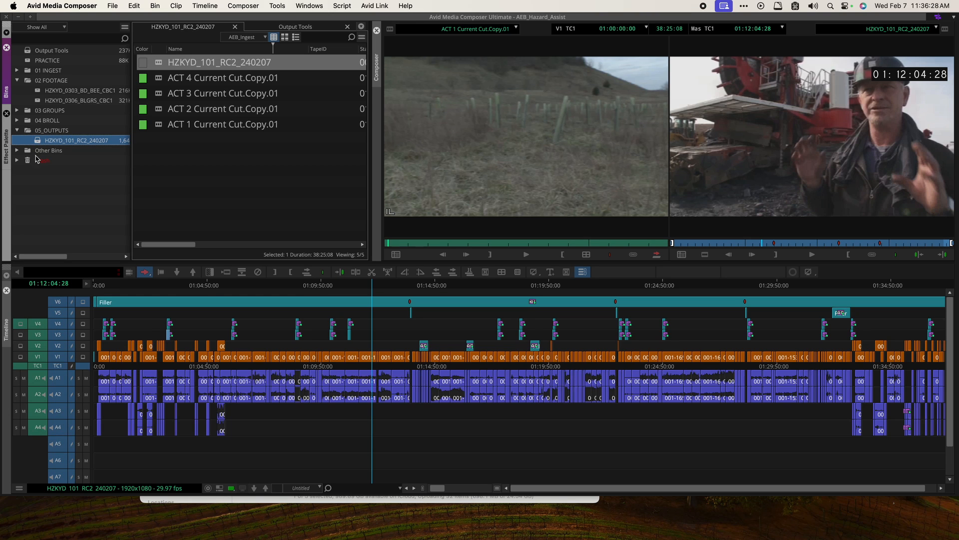
Scrub through the sequence in the timeline to review the edit
{"action": "left_click_drag", "start_coordinate": [129, 286], "coordinate": [204, 288]}
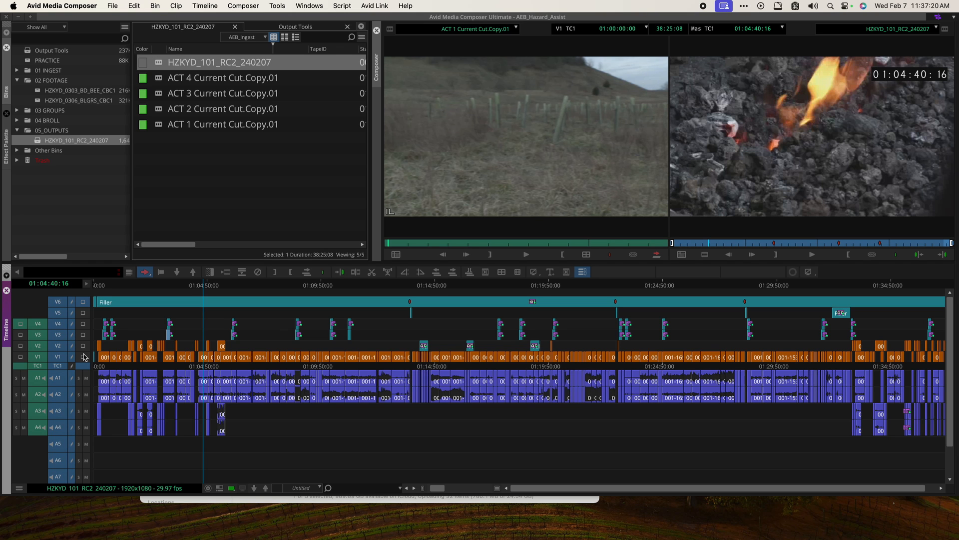
{"action": "scroll", "coordinate": [84, 357], "scroll_direction": "down", "scroll_amount": 2}
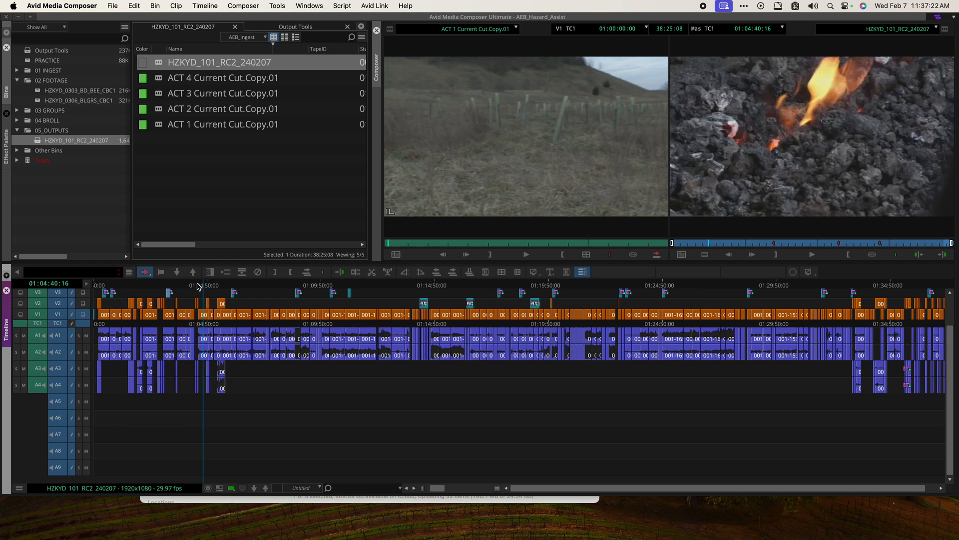
{"action": "left_click_drag", "start_coordinate": [204, 283], "coordinate": [311, 294]}
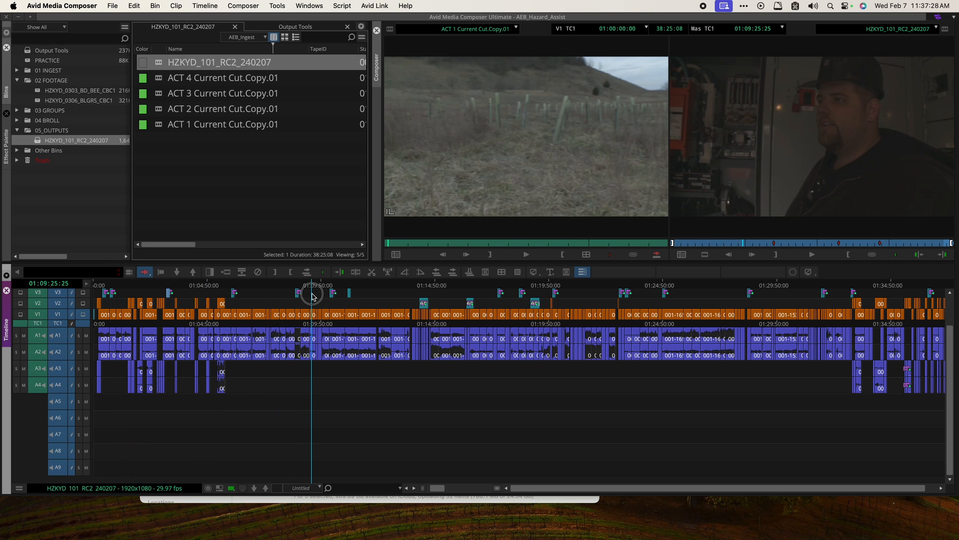
{"action": "scroll", "coordinate": [312, 294], "scroll_direction": "up", "scroll_amount": 3}
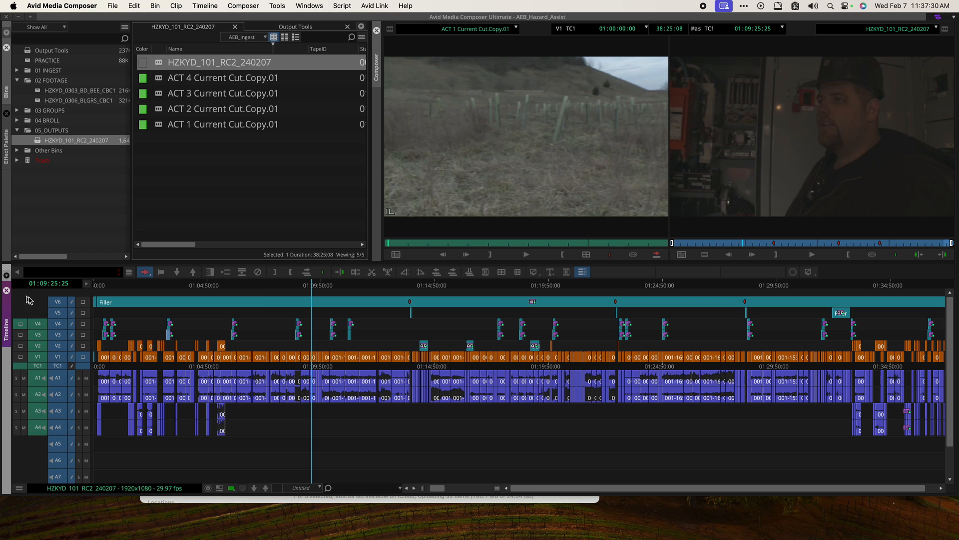
{"action": "left_click", "coordinate": [84, 312]}
{"action": "left_click_drag", "start_coordinate": [165, 286], "coordinate": [686, 336]}
{"action": "left_click", "coordinate": [246, 196]}
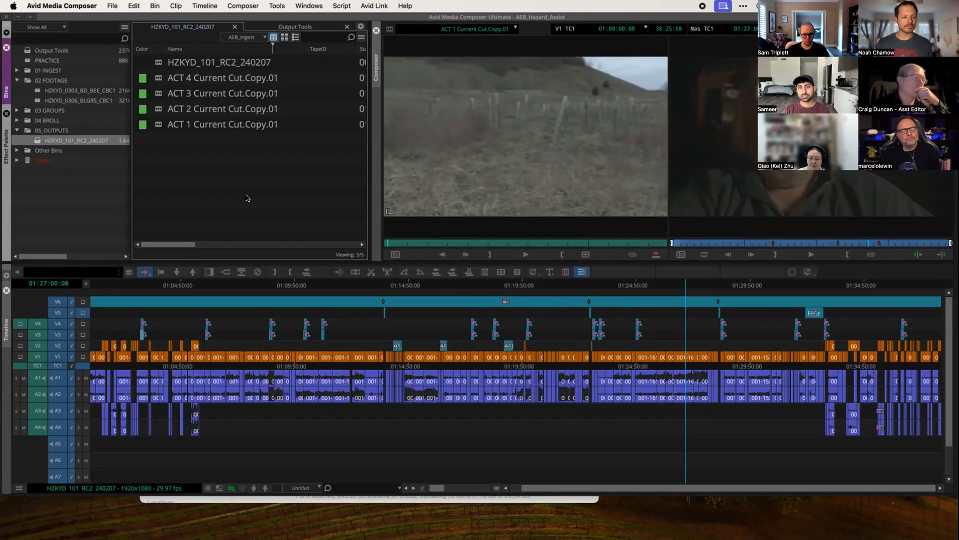
{"action": "left_click", "coordinate": [205, 283]}
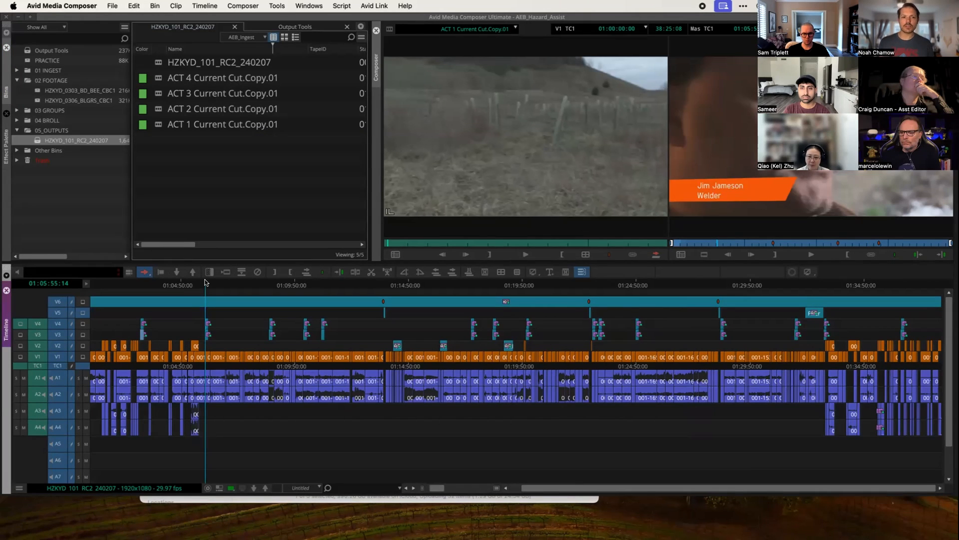